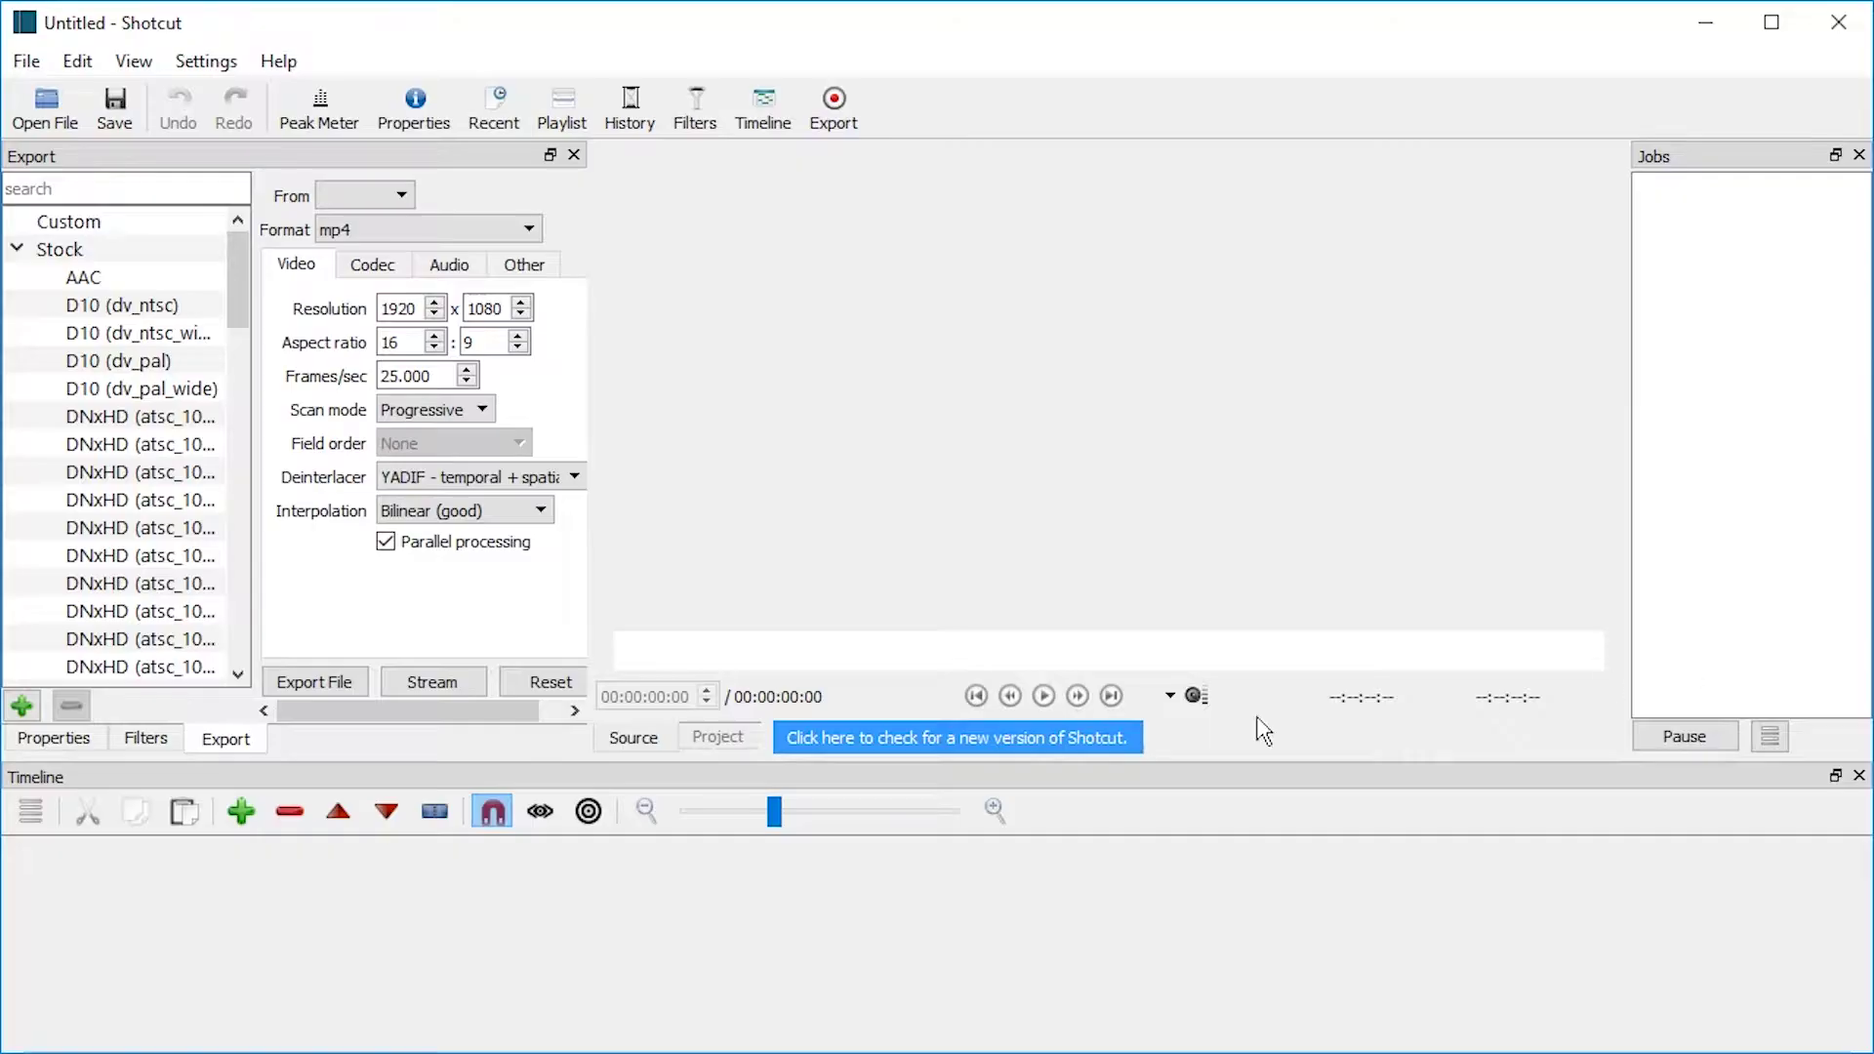
Confirm no newer Shotcut exists, then open the About box showing version 18.03.06
click(1047, 735)
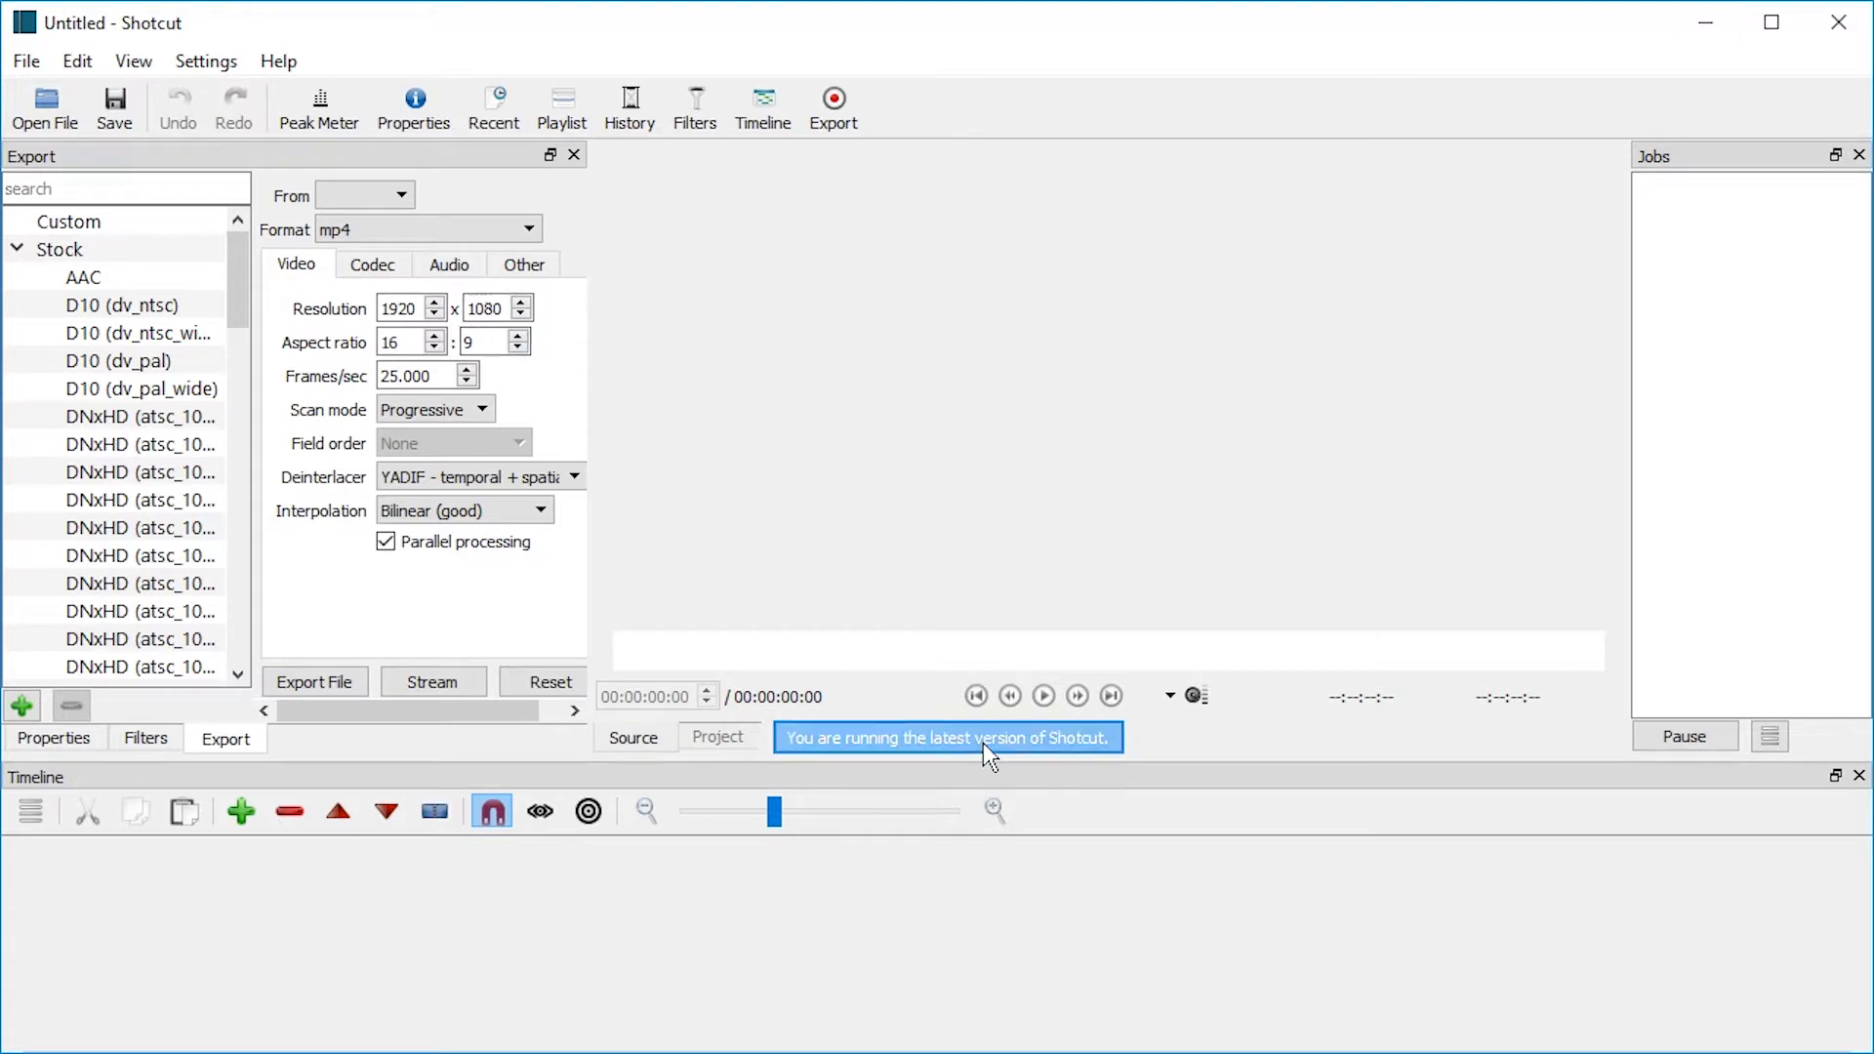
click(857, 742)
click(278, 61)
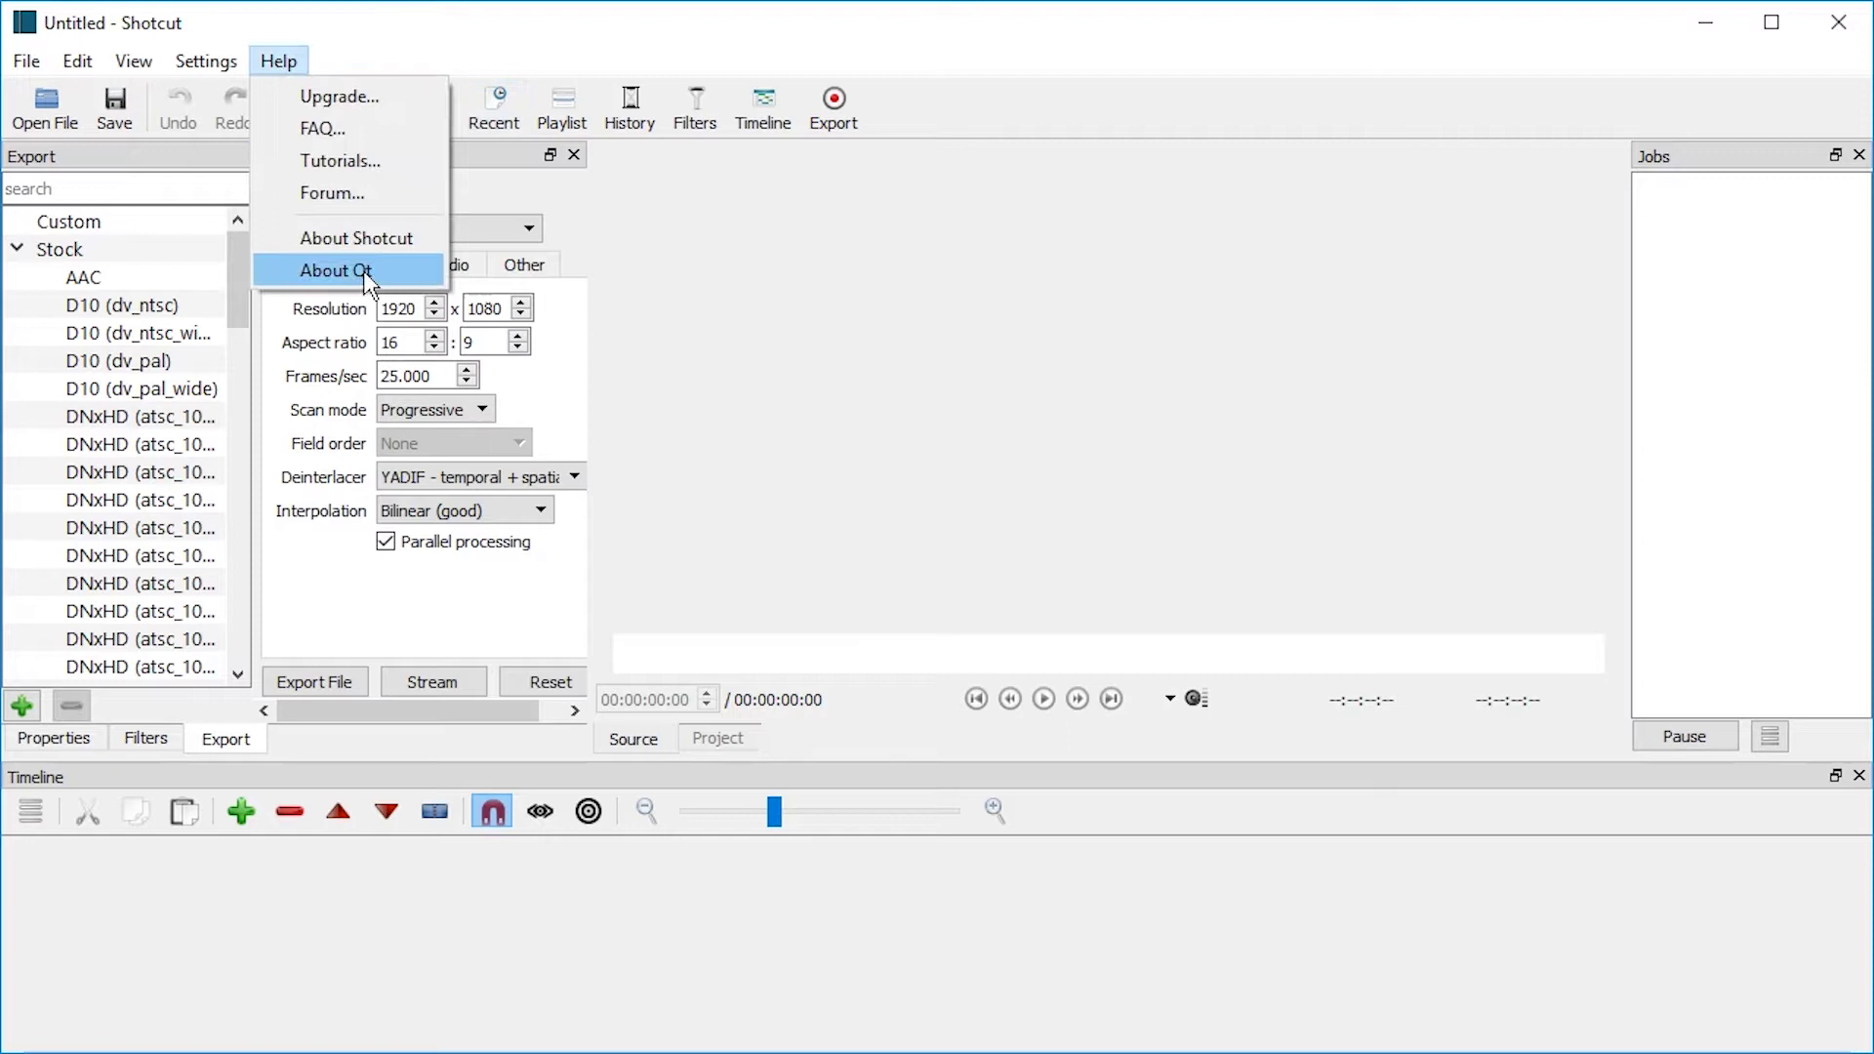
click(369, 241)
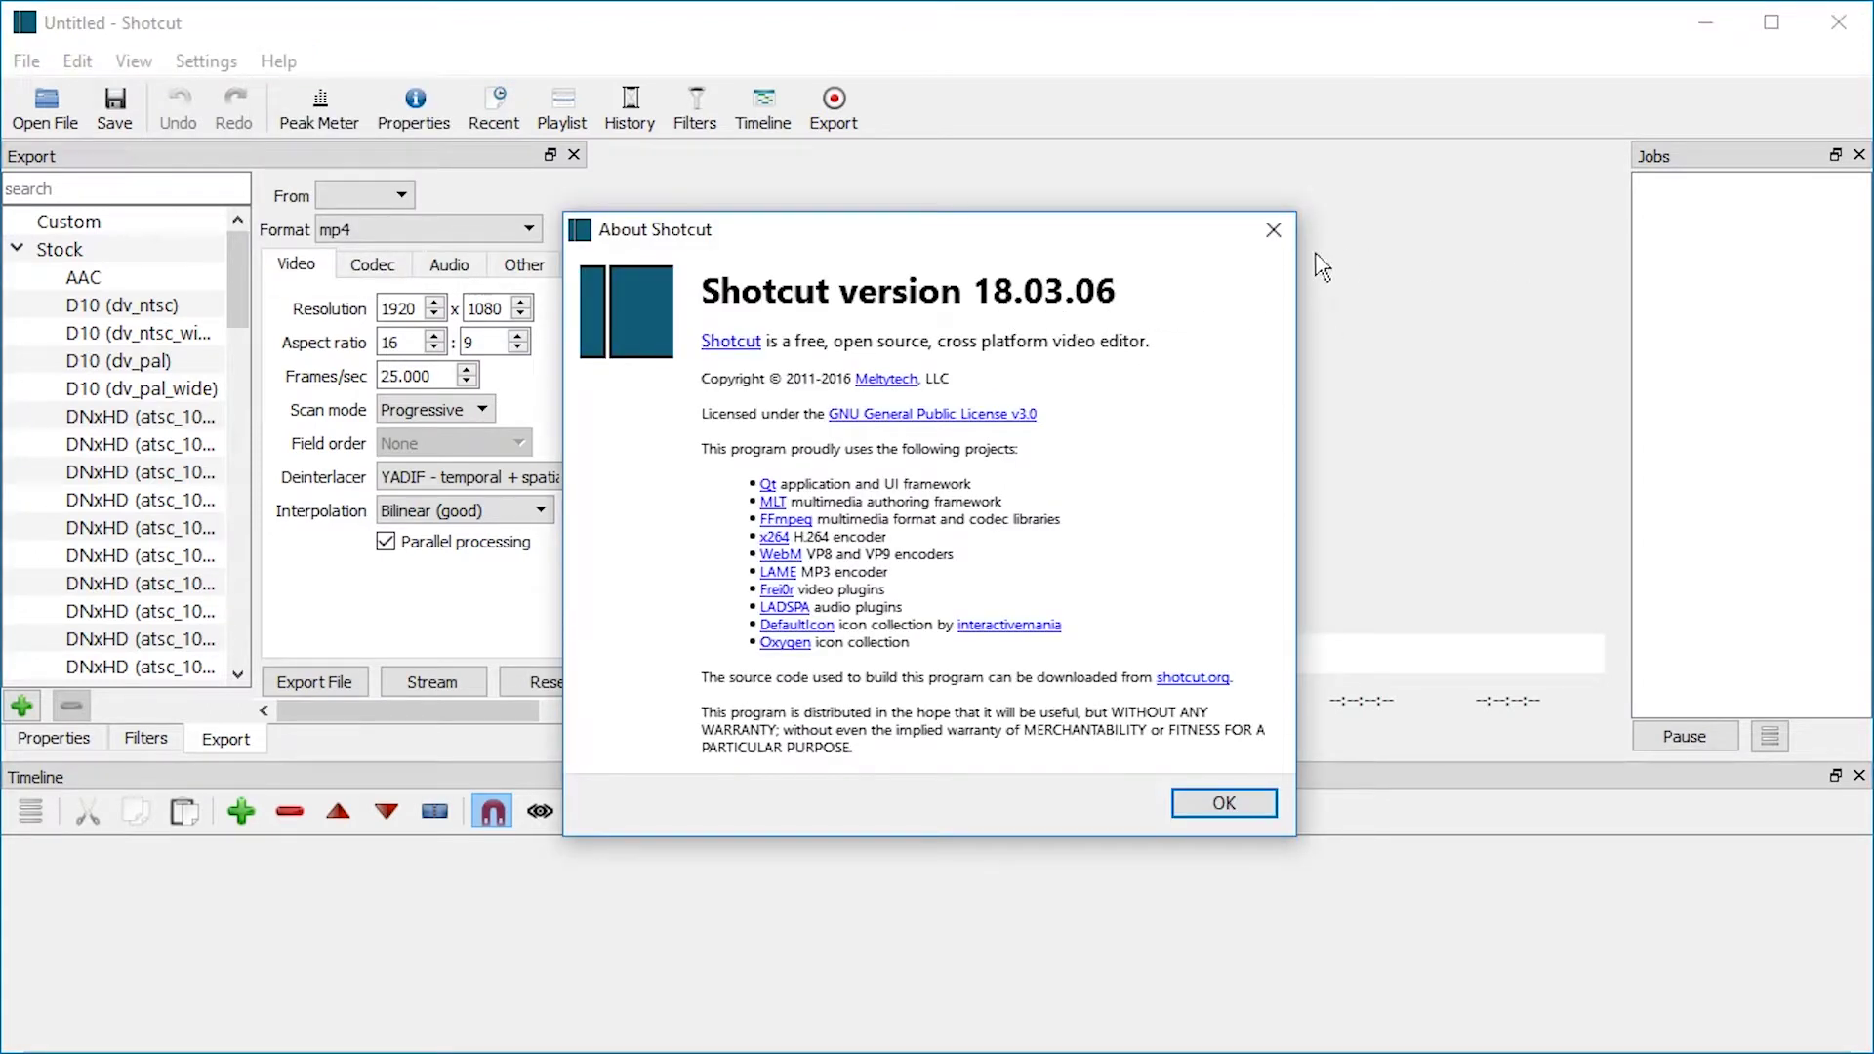
Add the Sketch video filter to the first river clip
click(1271, 231)
click(174, 744)
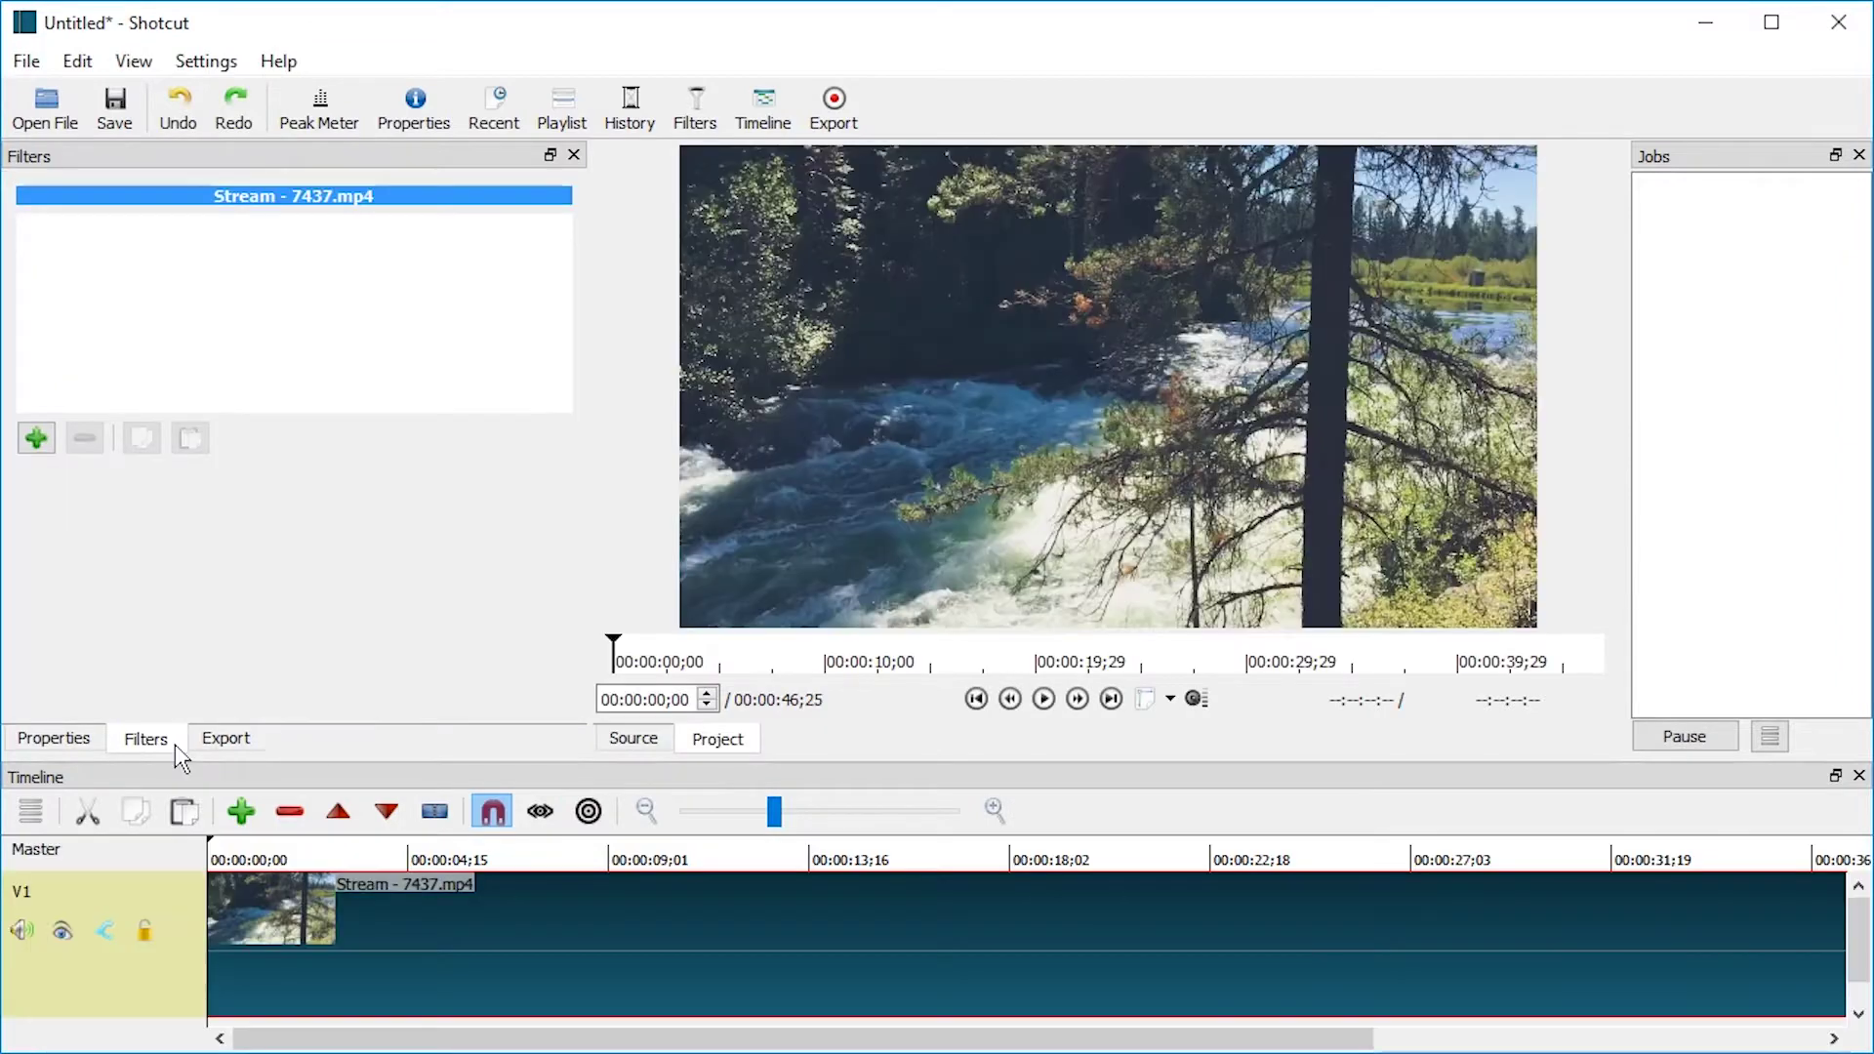
click(36, 439)
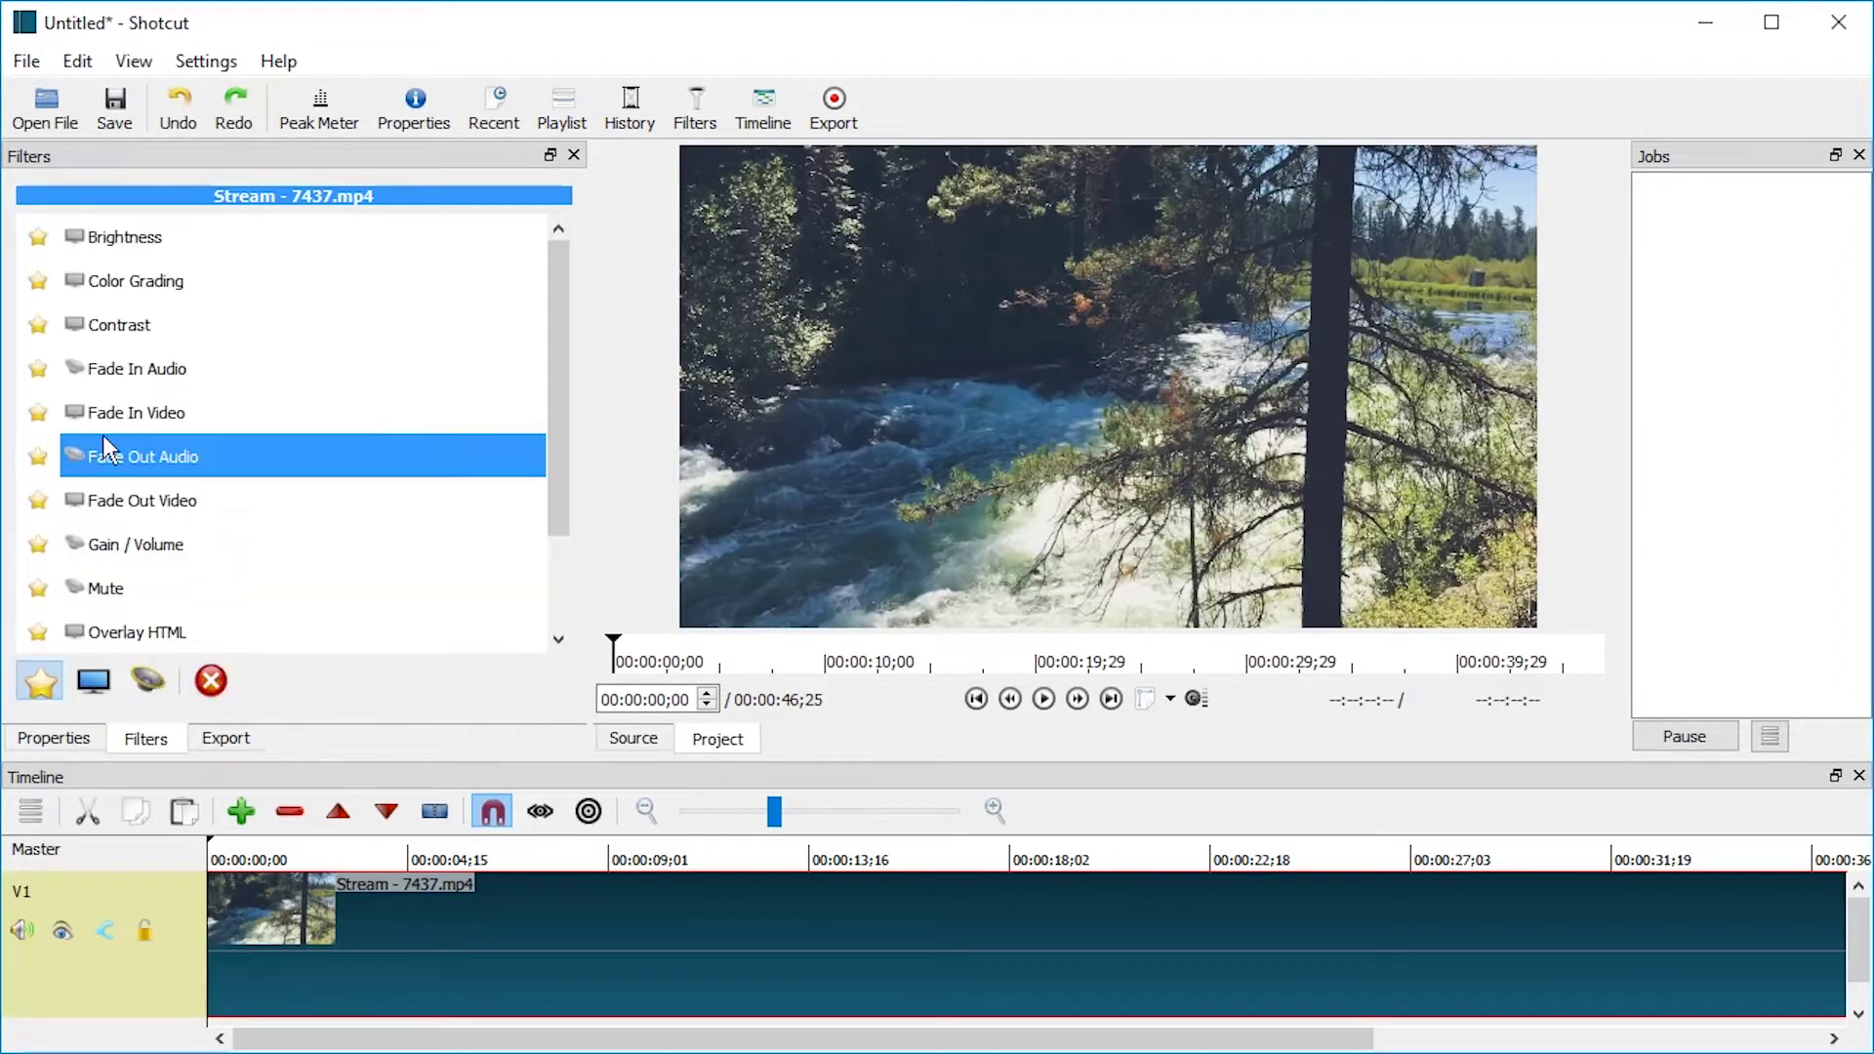
click(101, 677)
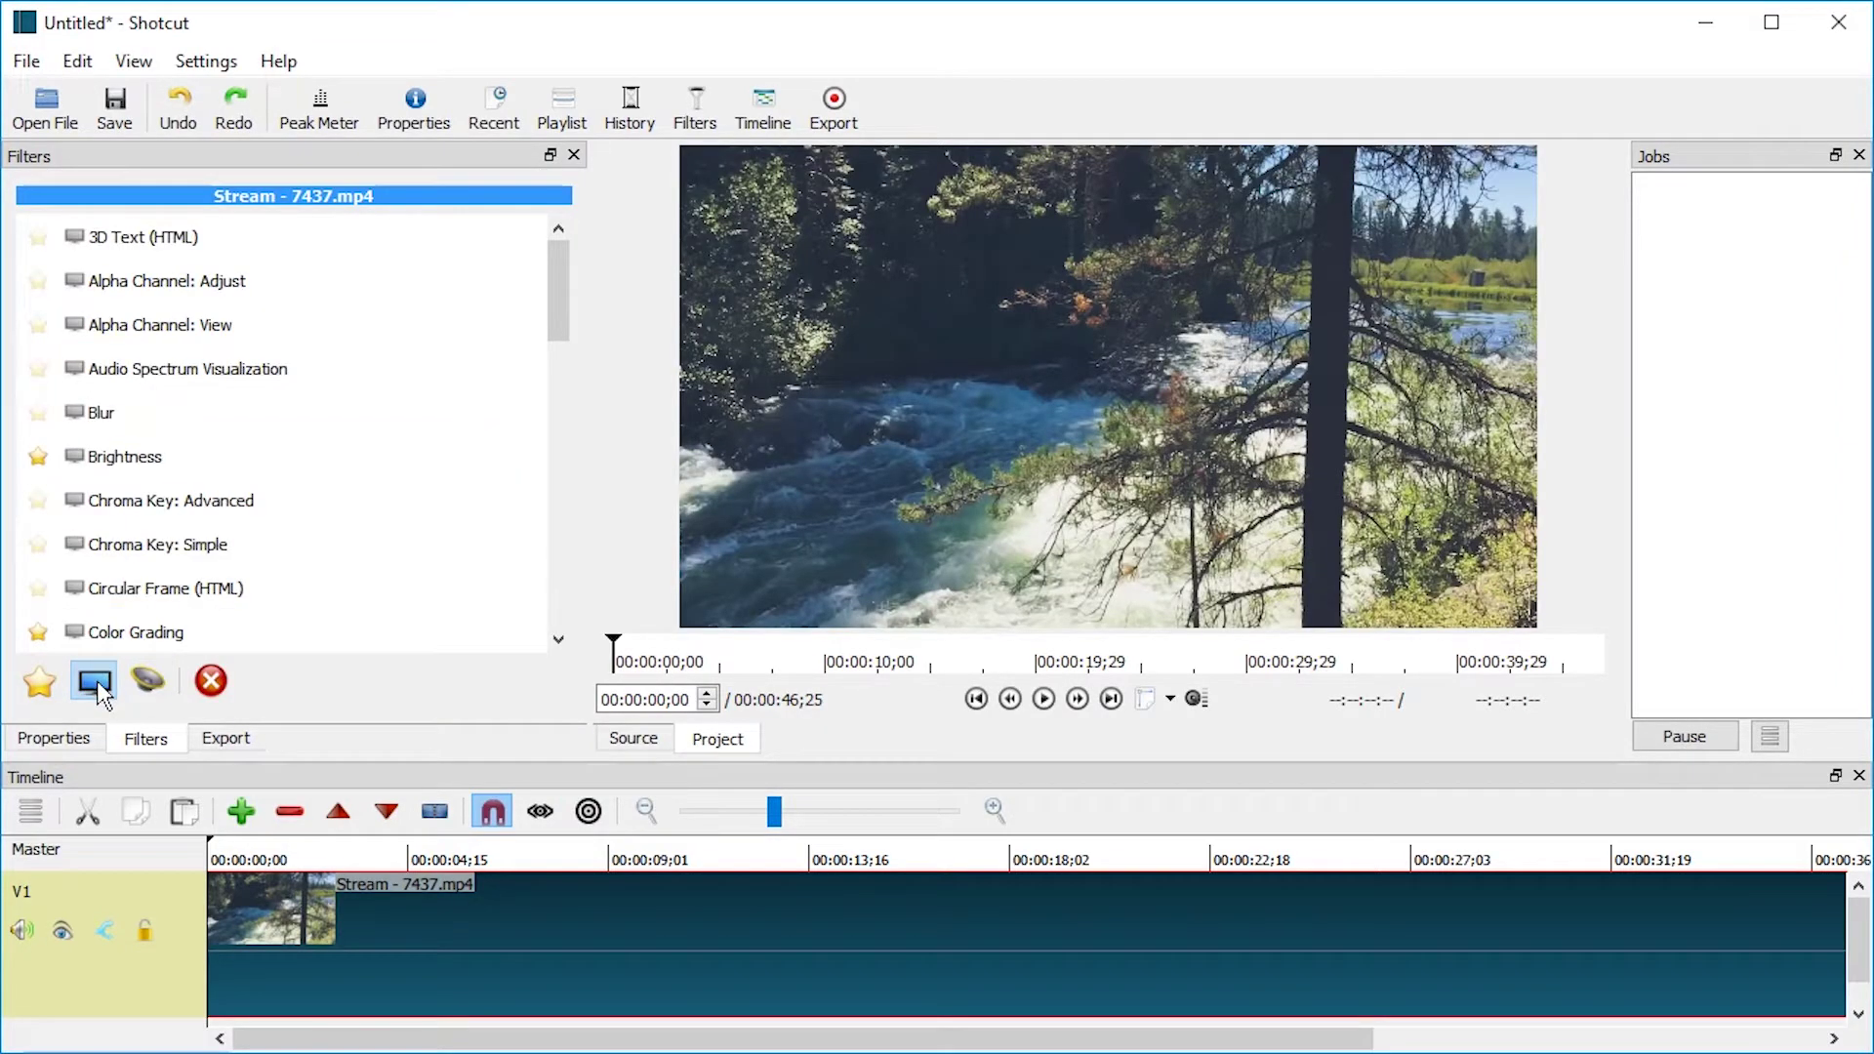
scroll(175, 577, down, 10)
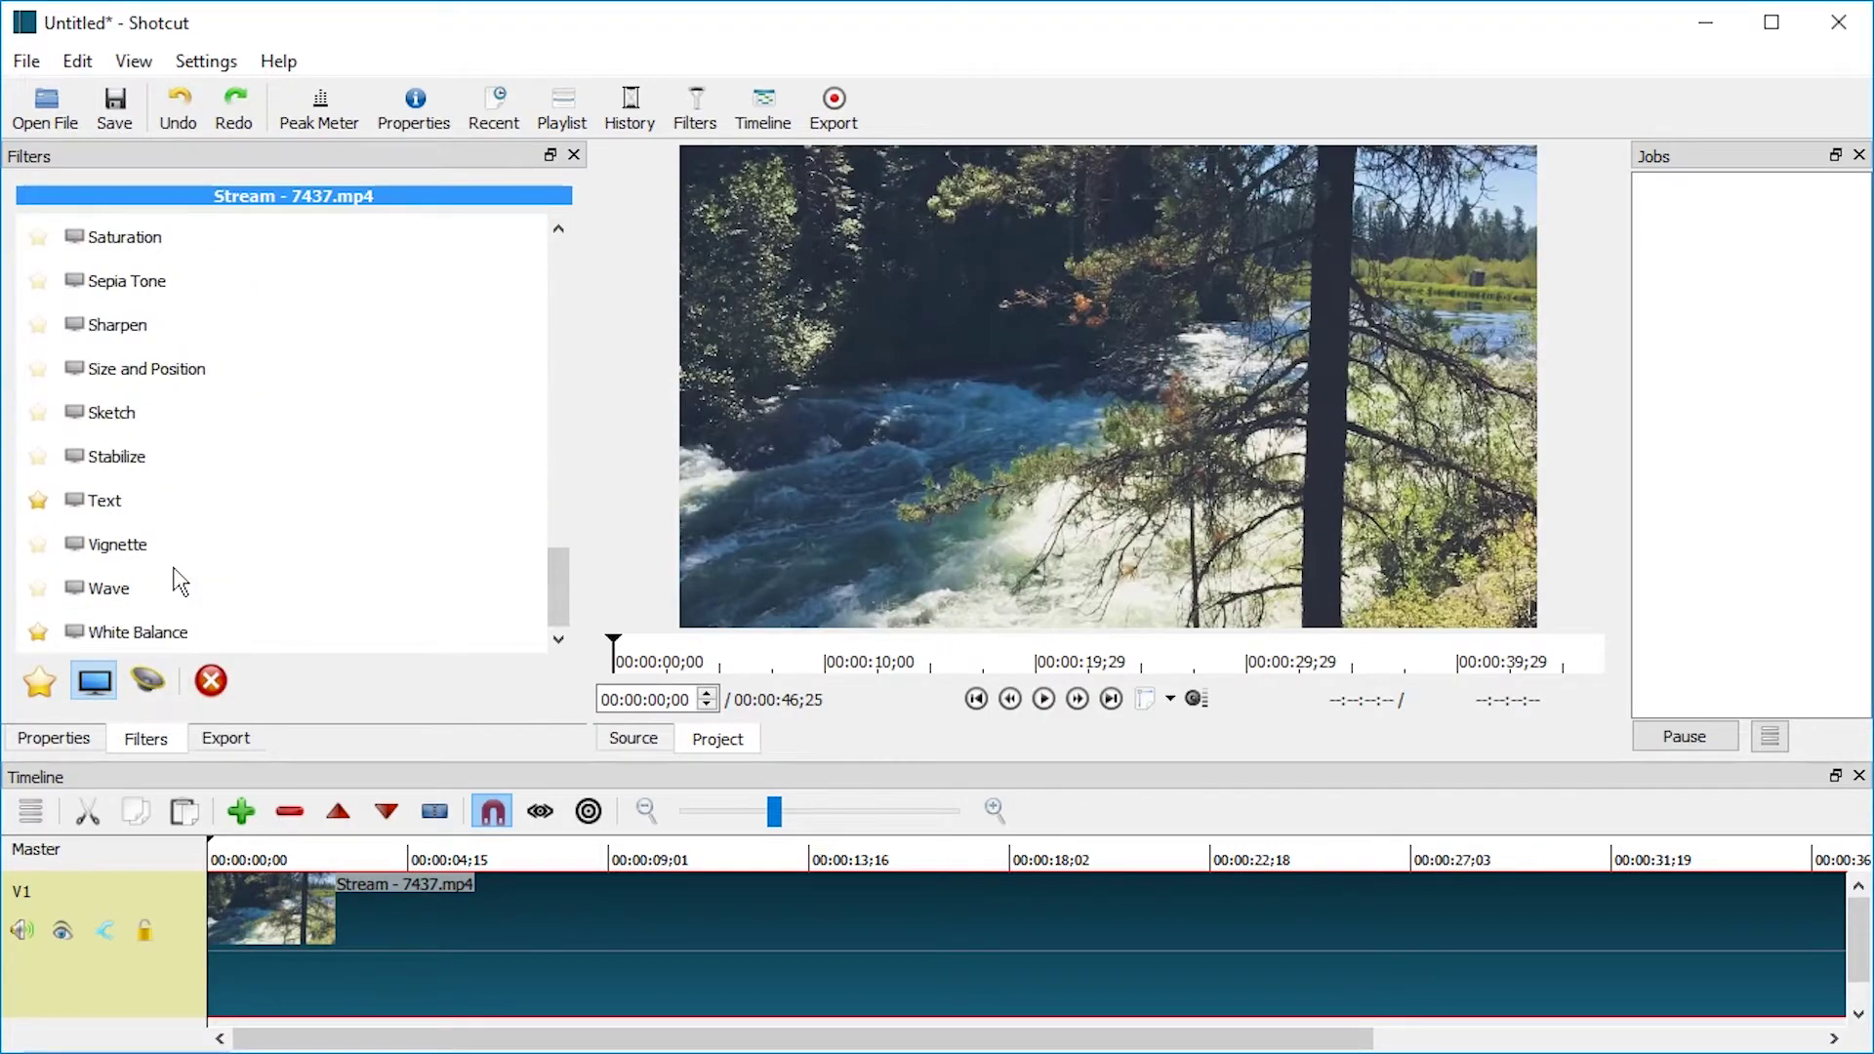
click(162, 417)
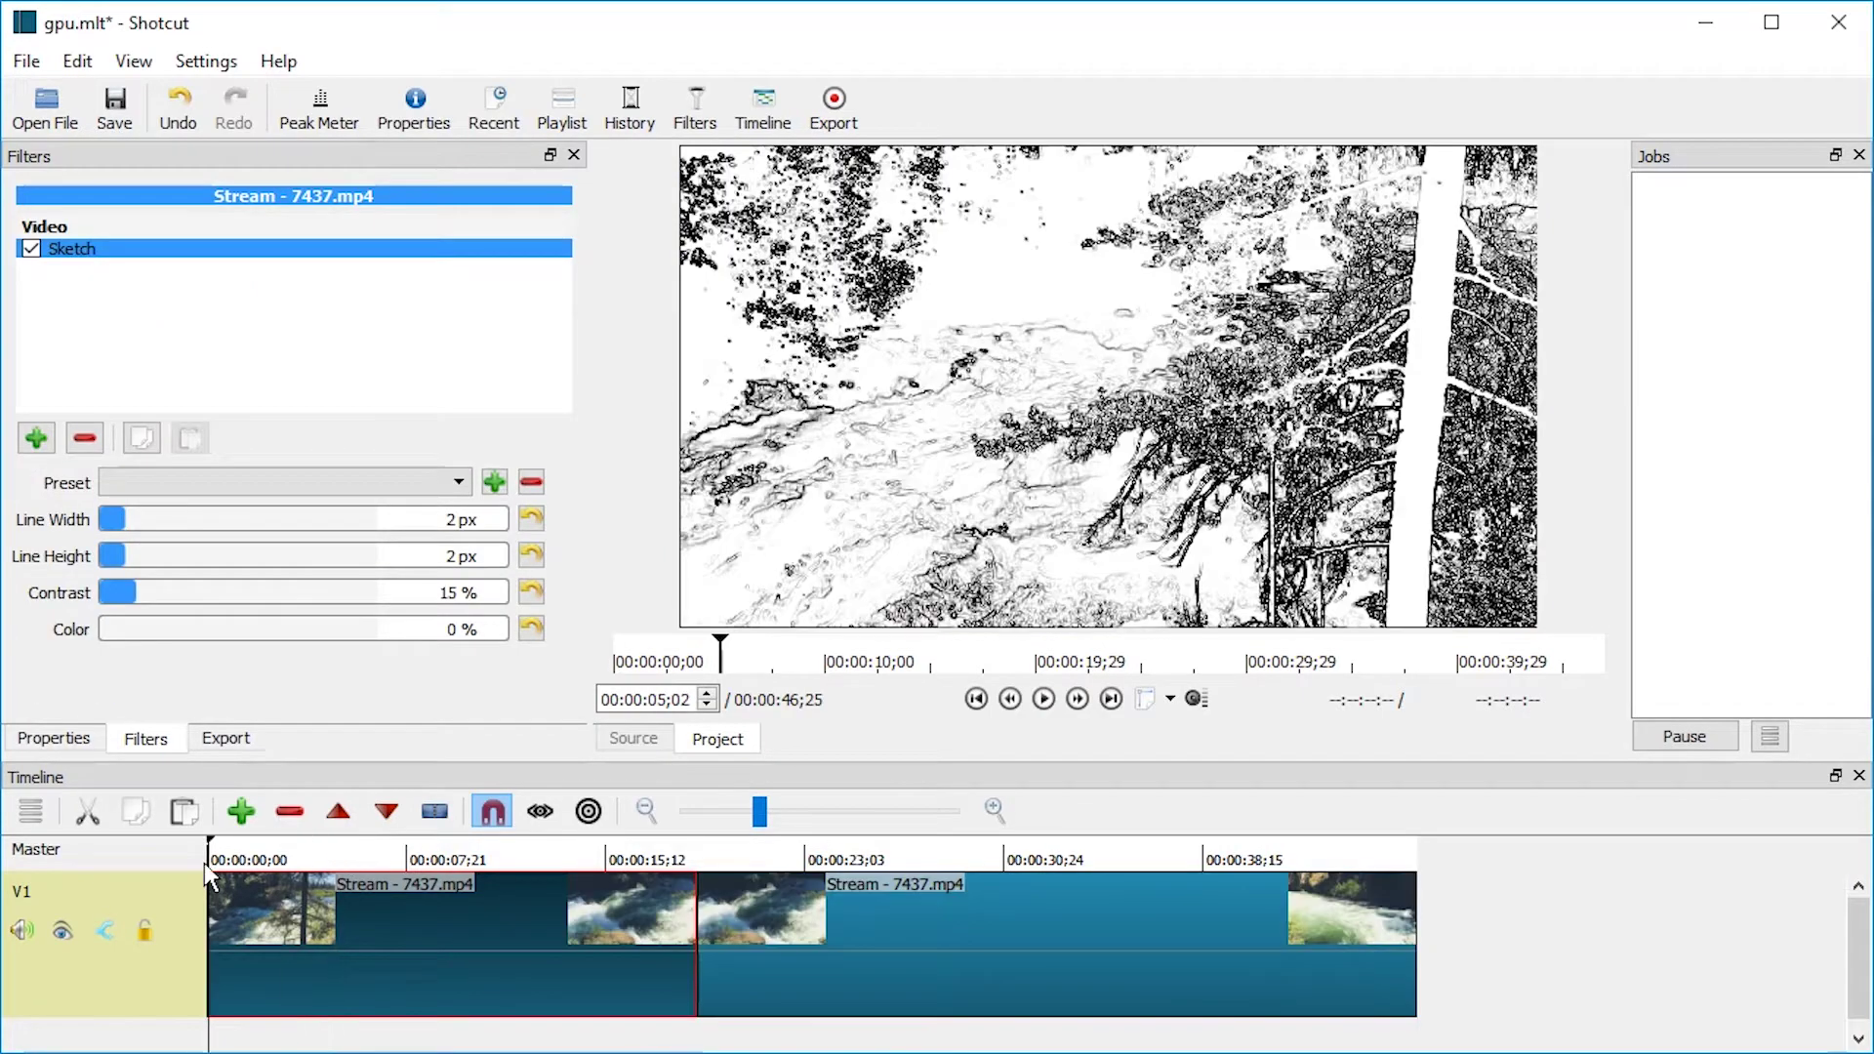
Tune Sketch to 1 px lines, 34% contrast and 94% colour, previewing playback
click(203, 862)
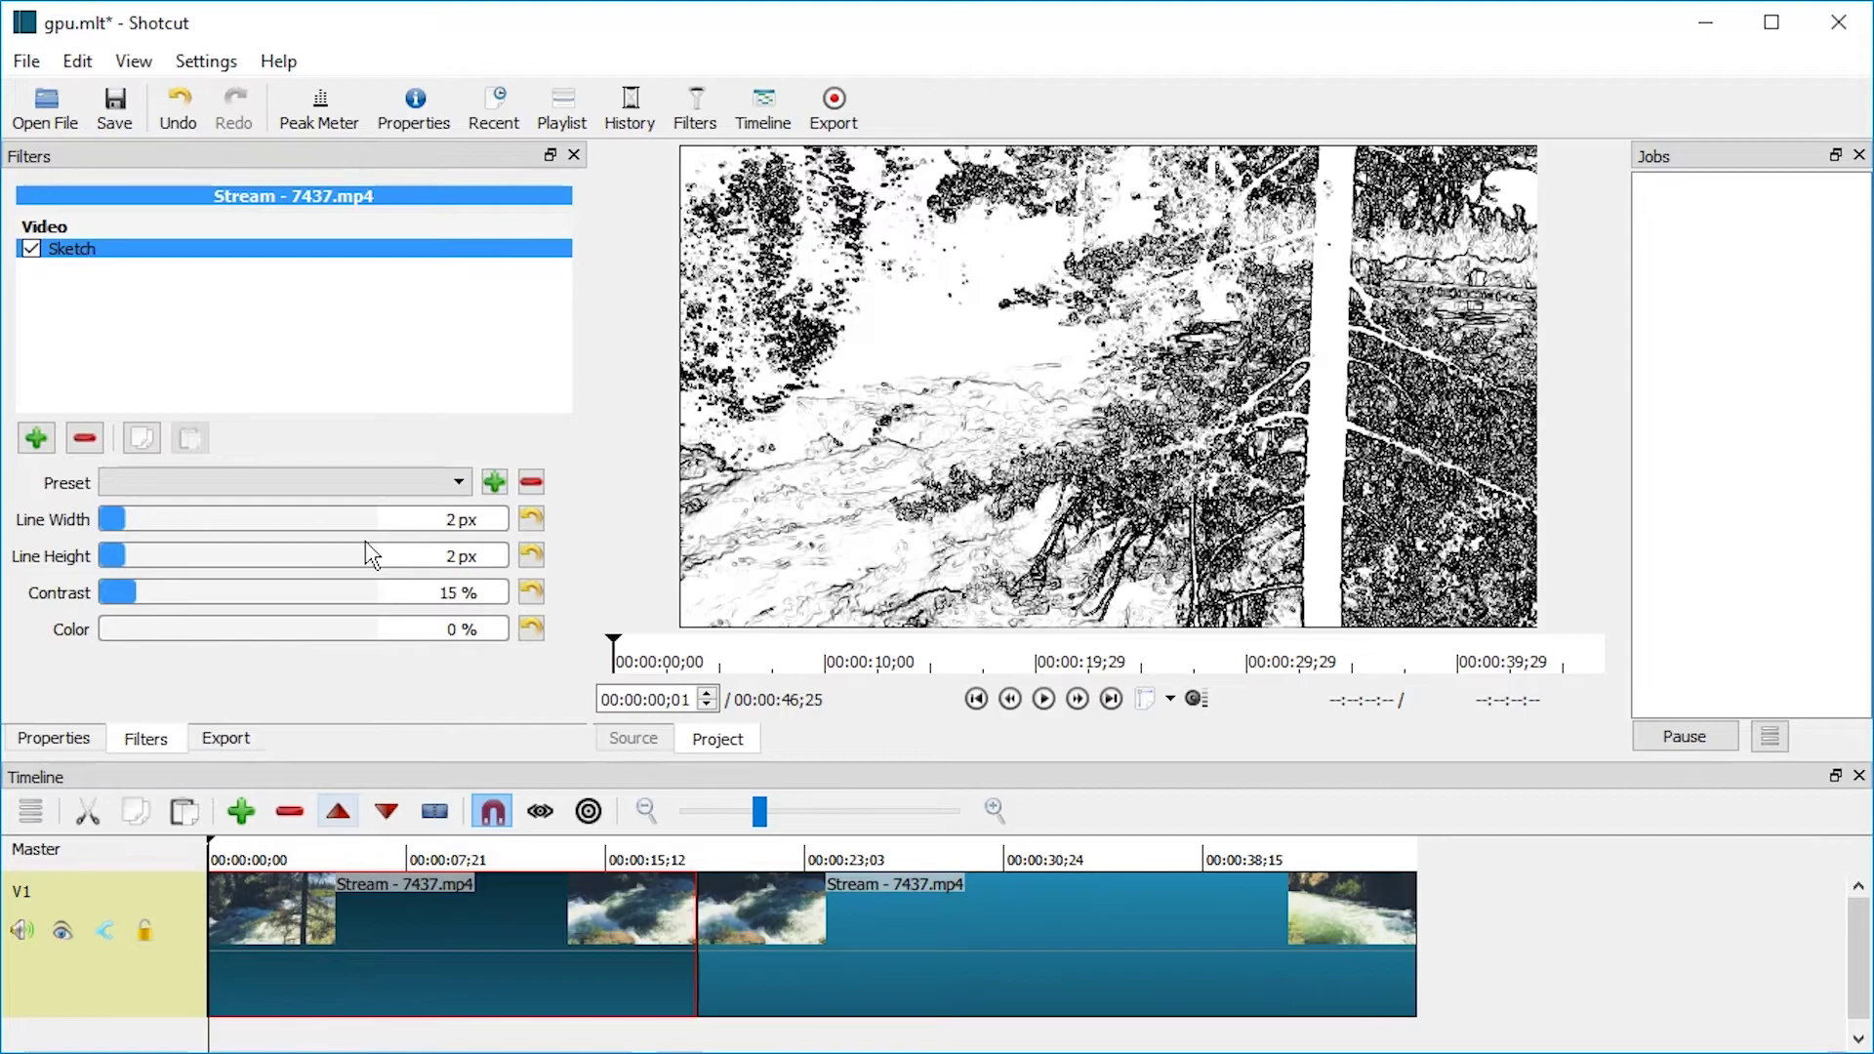
key(space)
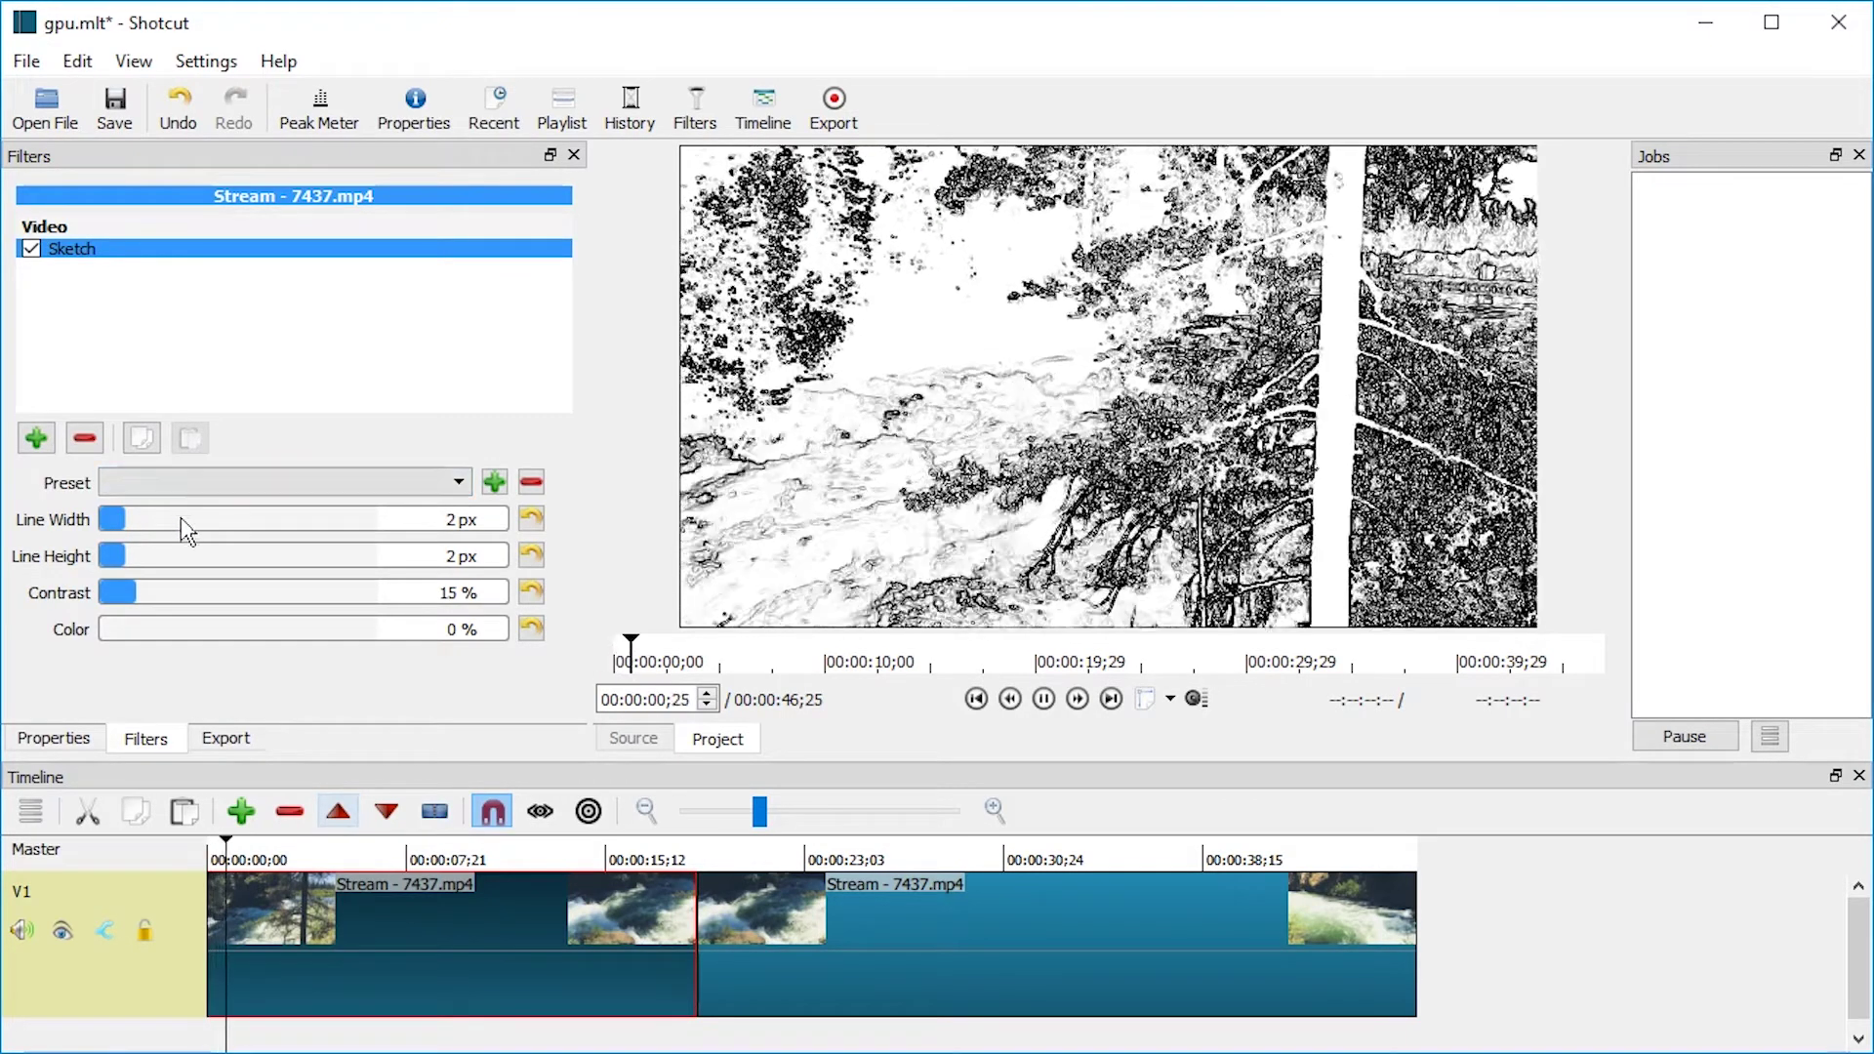
mouse_move(180, 523)
mouse_down()
mouse_move(293, 561)
mouse_move(146, 532)
mouse_move(174, 588)
mouse_move(366, 598)
mouse_move(178, 615)
mouse_move(293, 629)
mouse_up()
drag(283, 556, 103, 556)
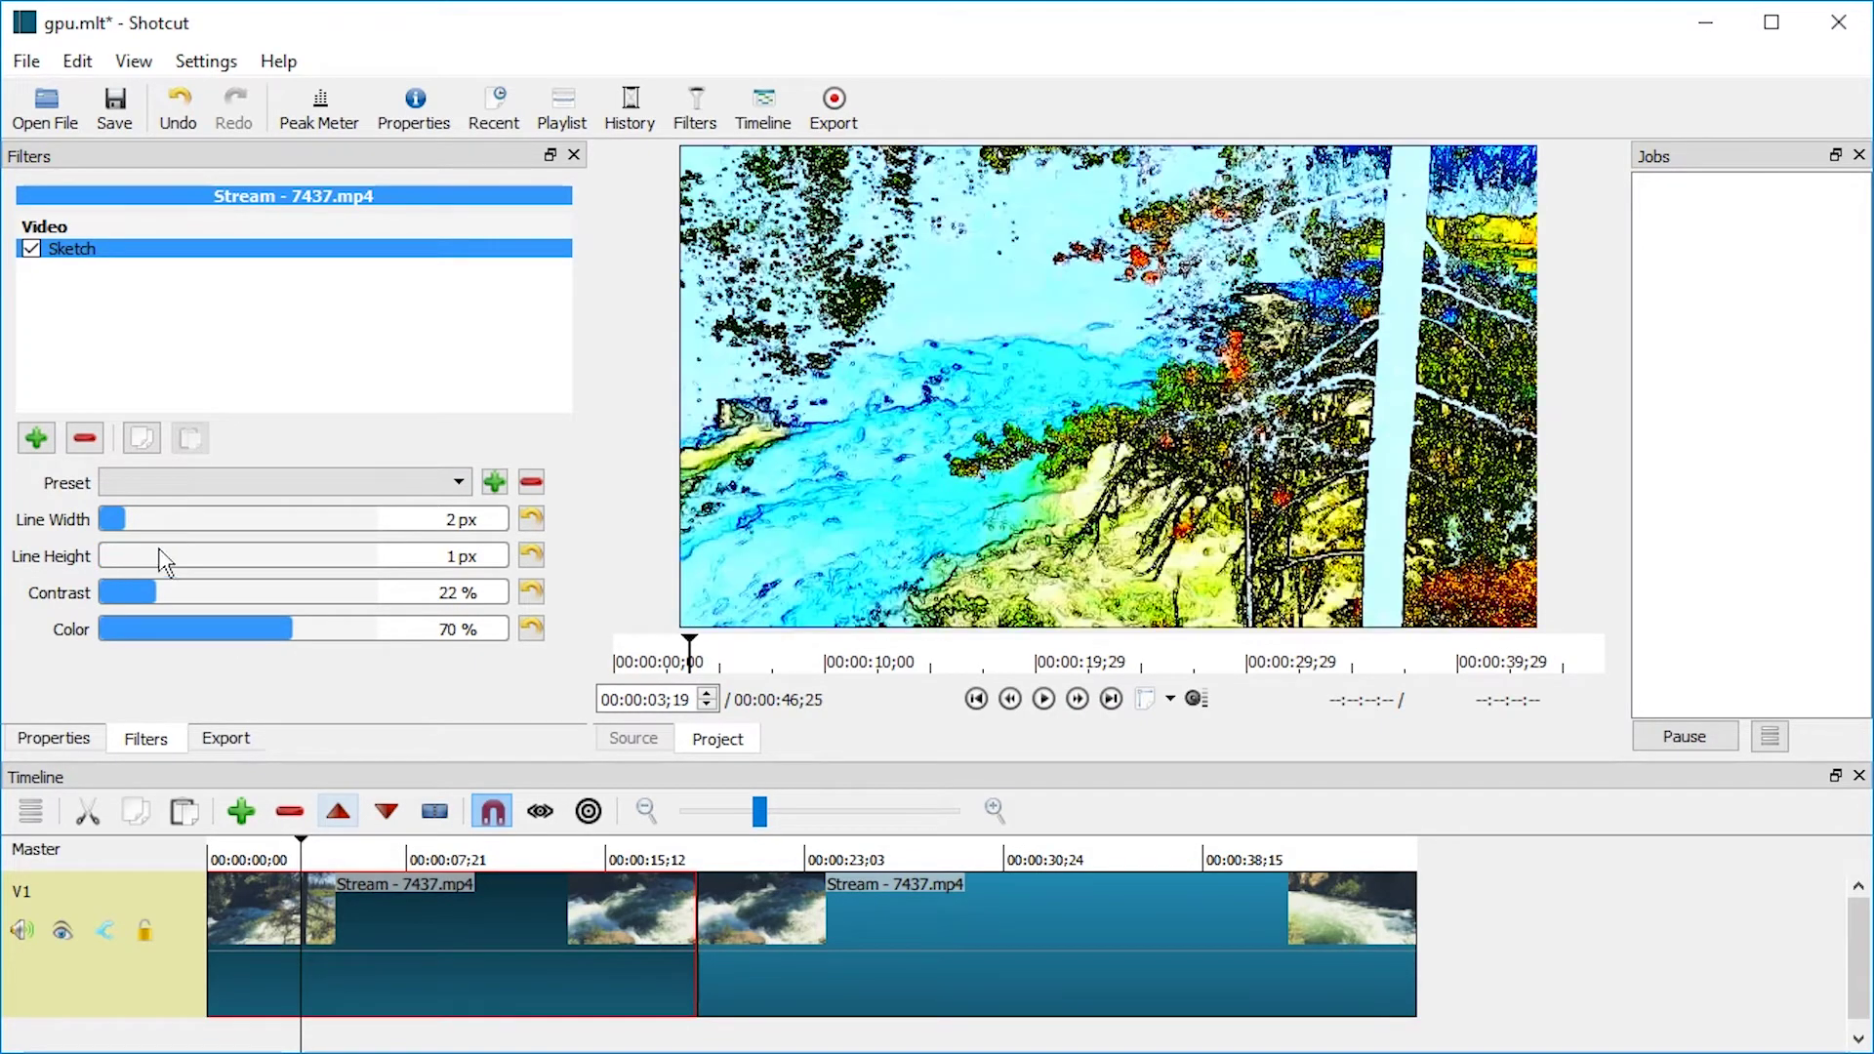
drag(209, 531, 103, 522)
drag(102, 591, 364, 628)
key(space)
Select the second river clip and add a Color Grading filter to it
click(761, 859)
click(749, 856)
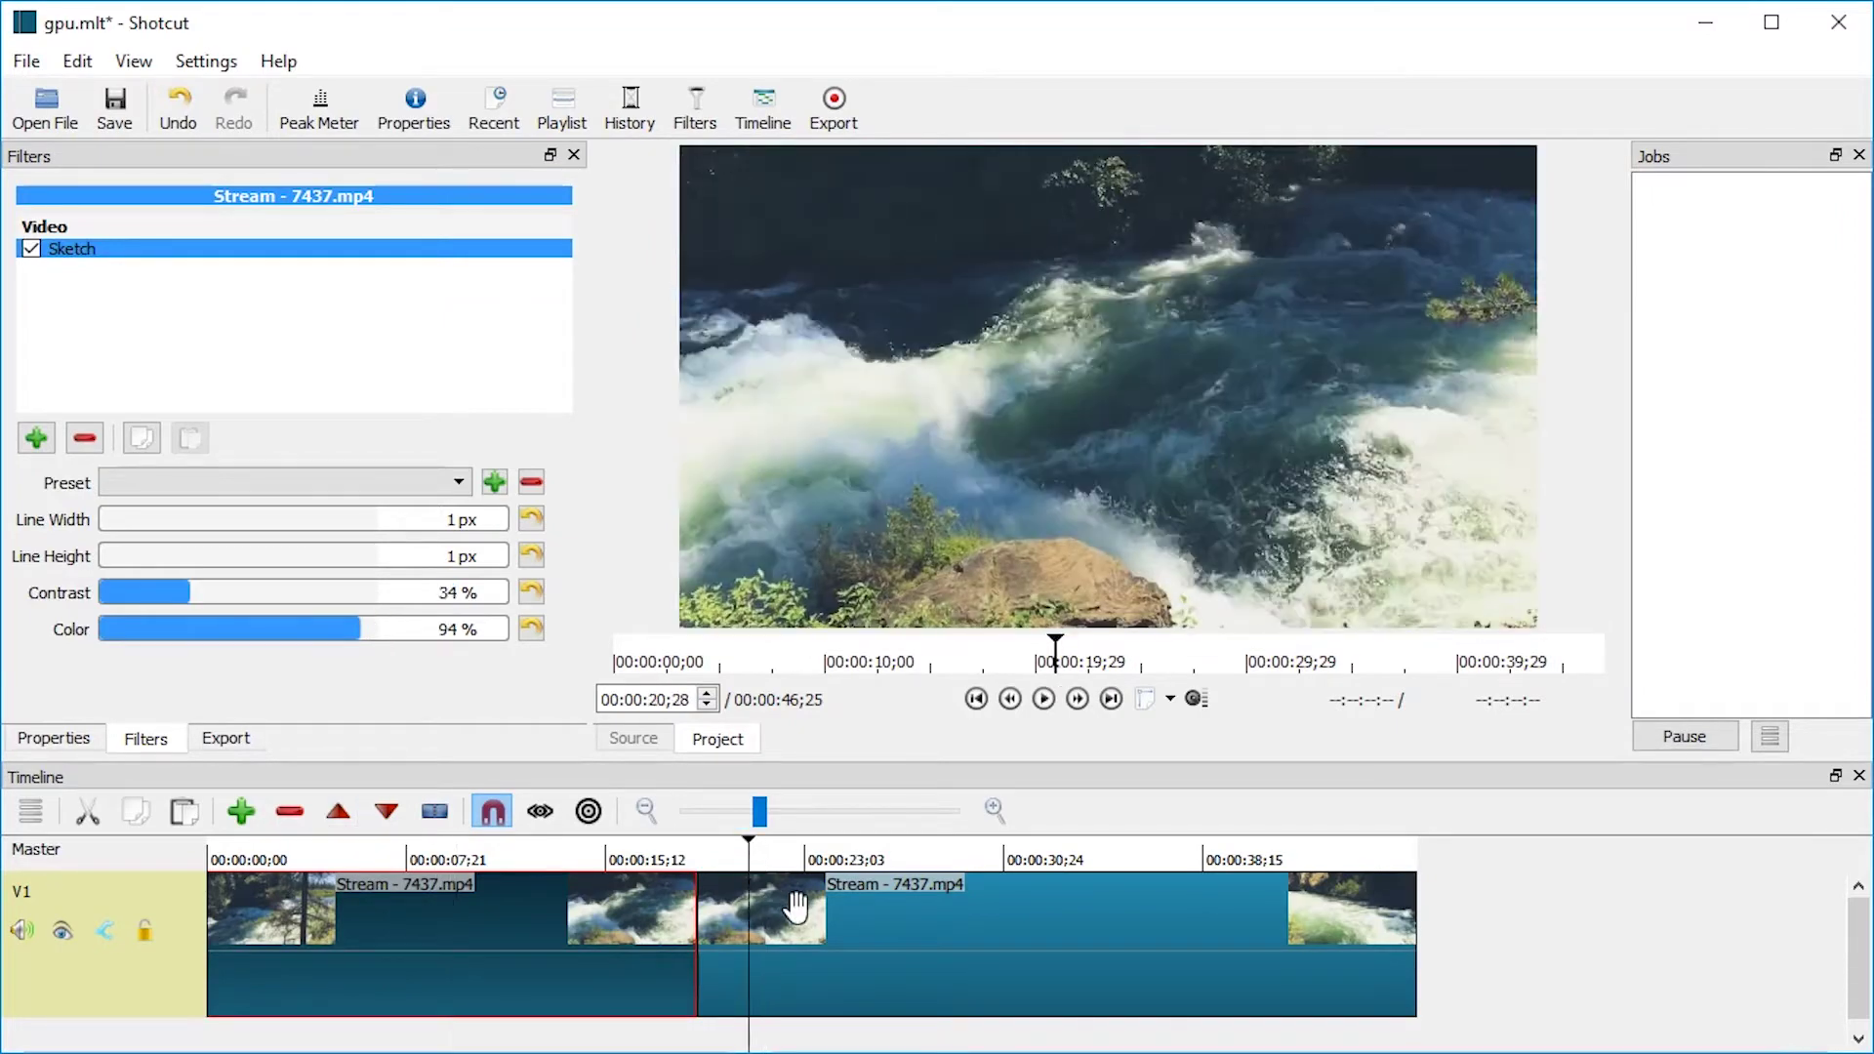
click(796, 913)
click(36, 437)
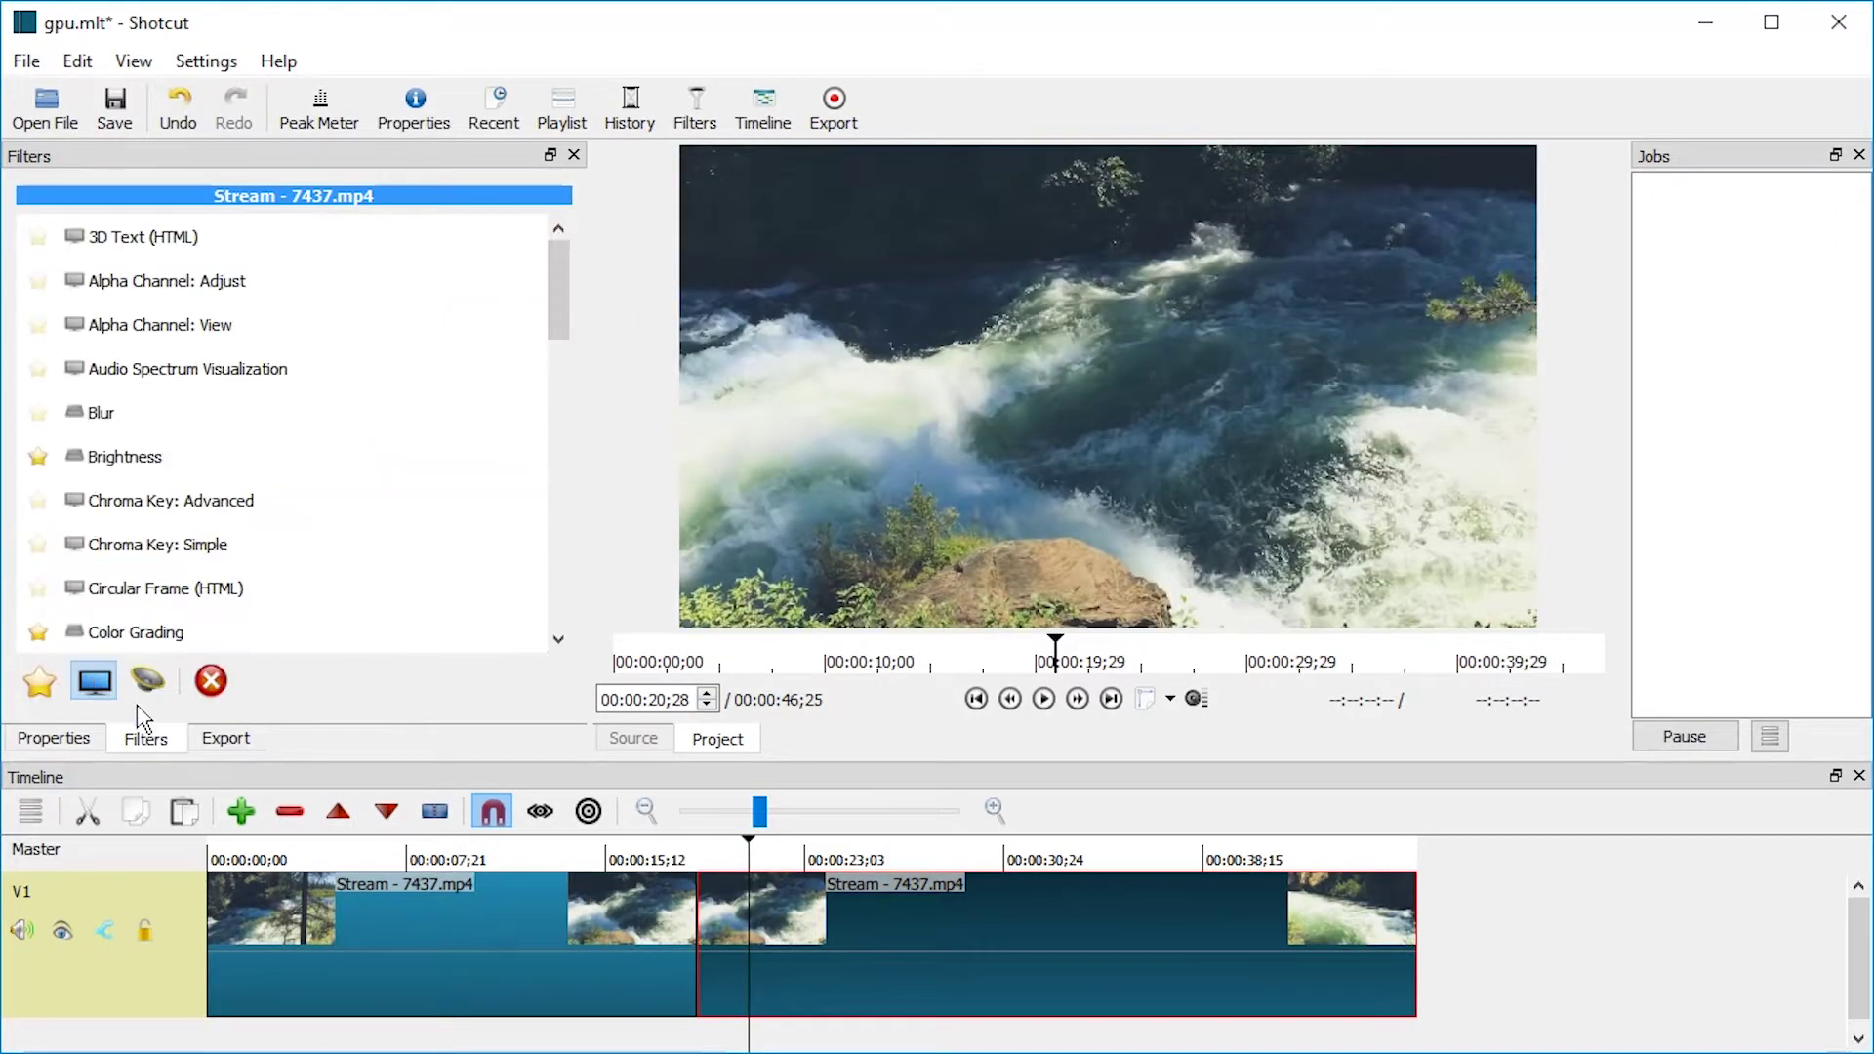
click(137, 630)
Tint shadows toward green-cyan, keep midtones natural, and shift highlights from orange to cyan-green
drag(572, 527, 565, 633)
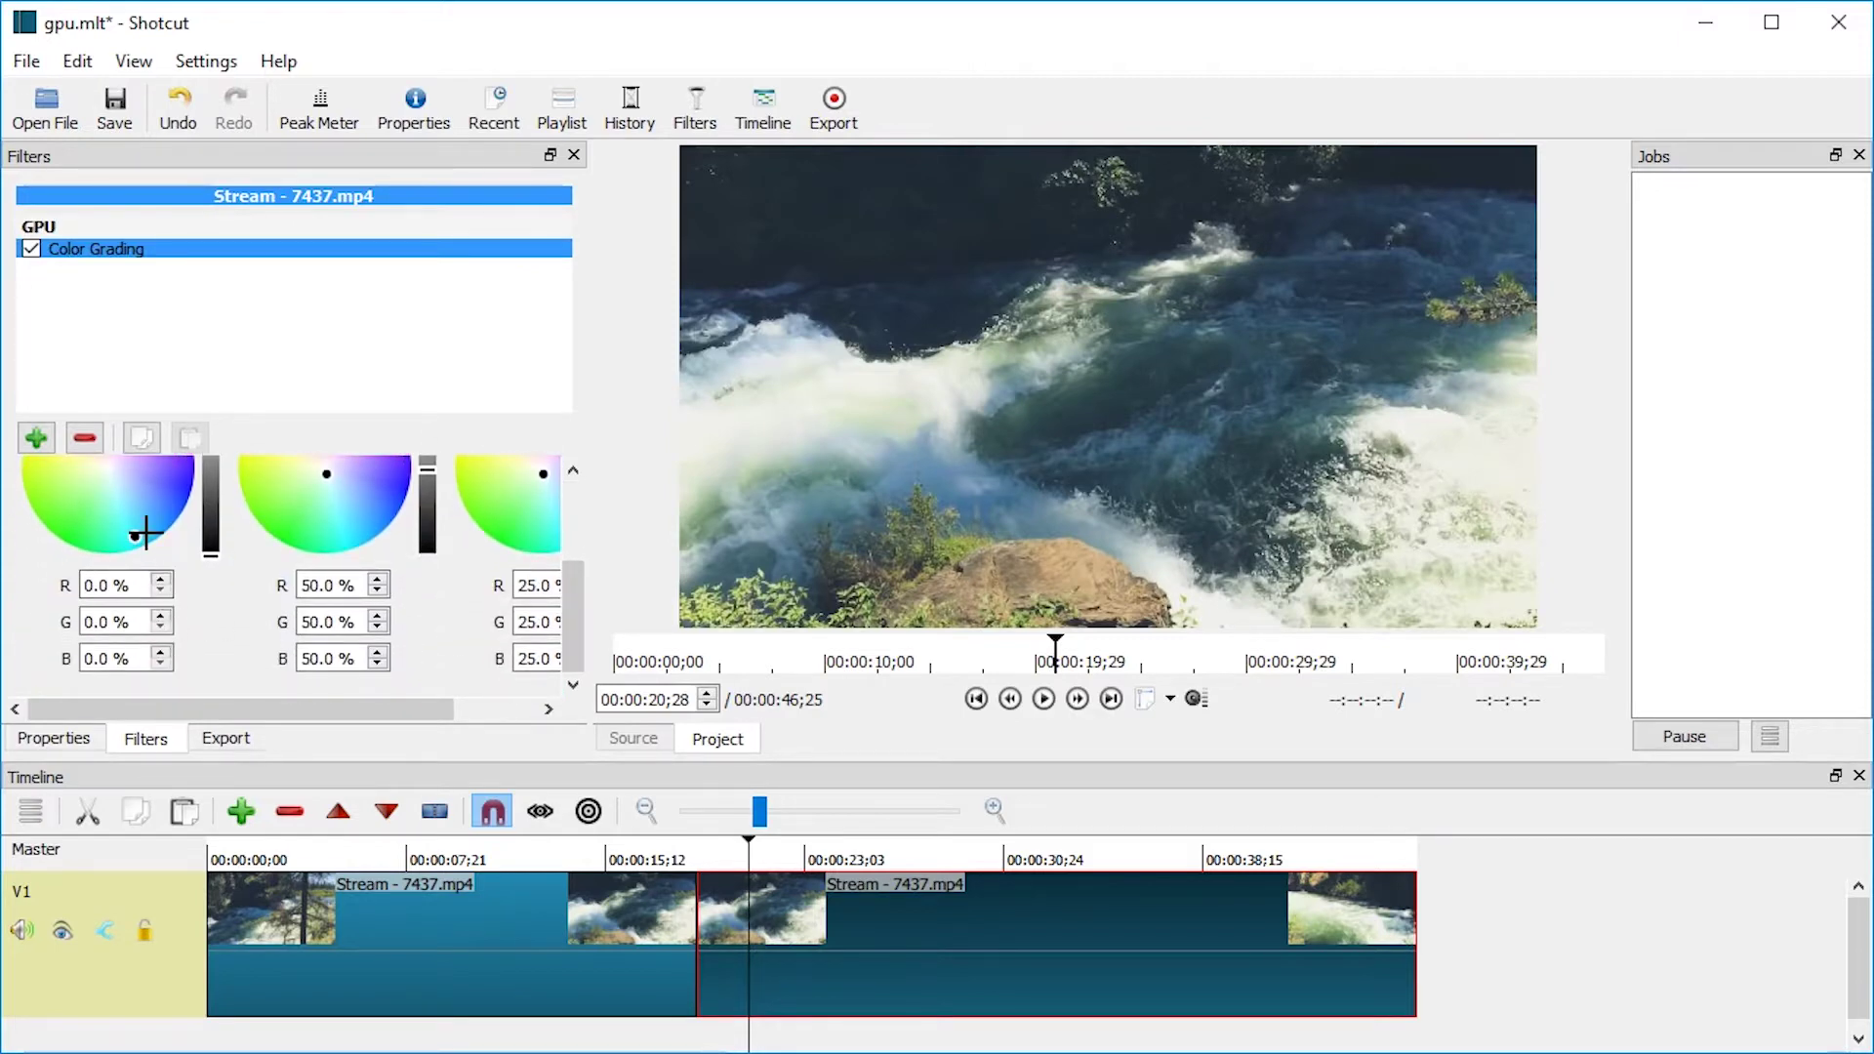
scroll(137, 532, up, 5)
drag(118, 496, 92, 515)
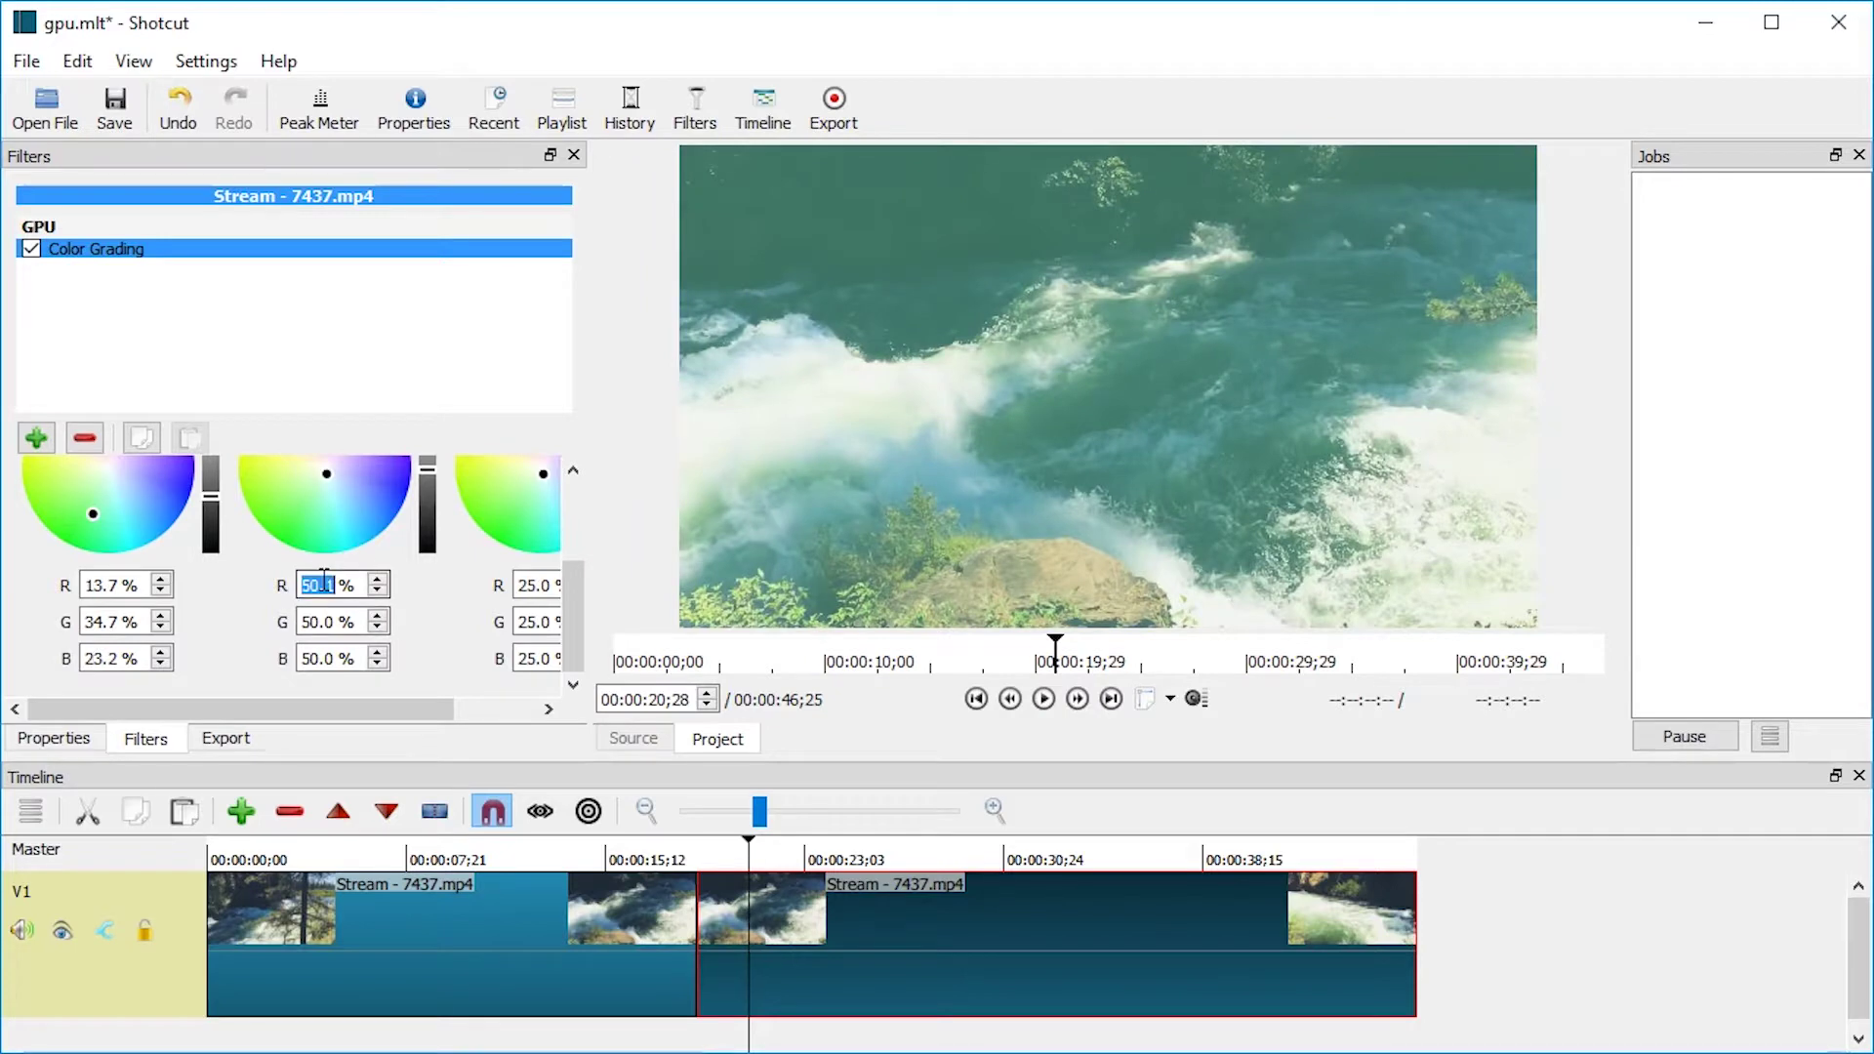
drag(326, 473, 308, 510)
scroll(355, 586, up, 3)
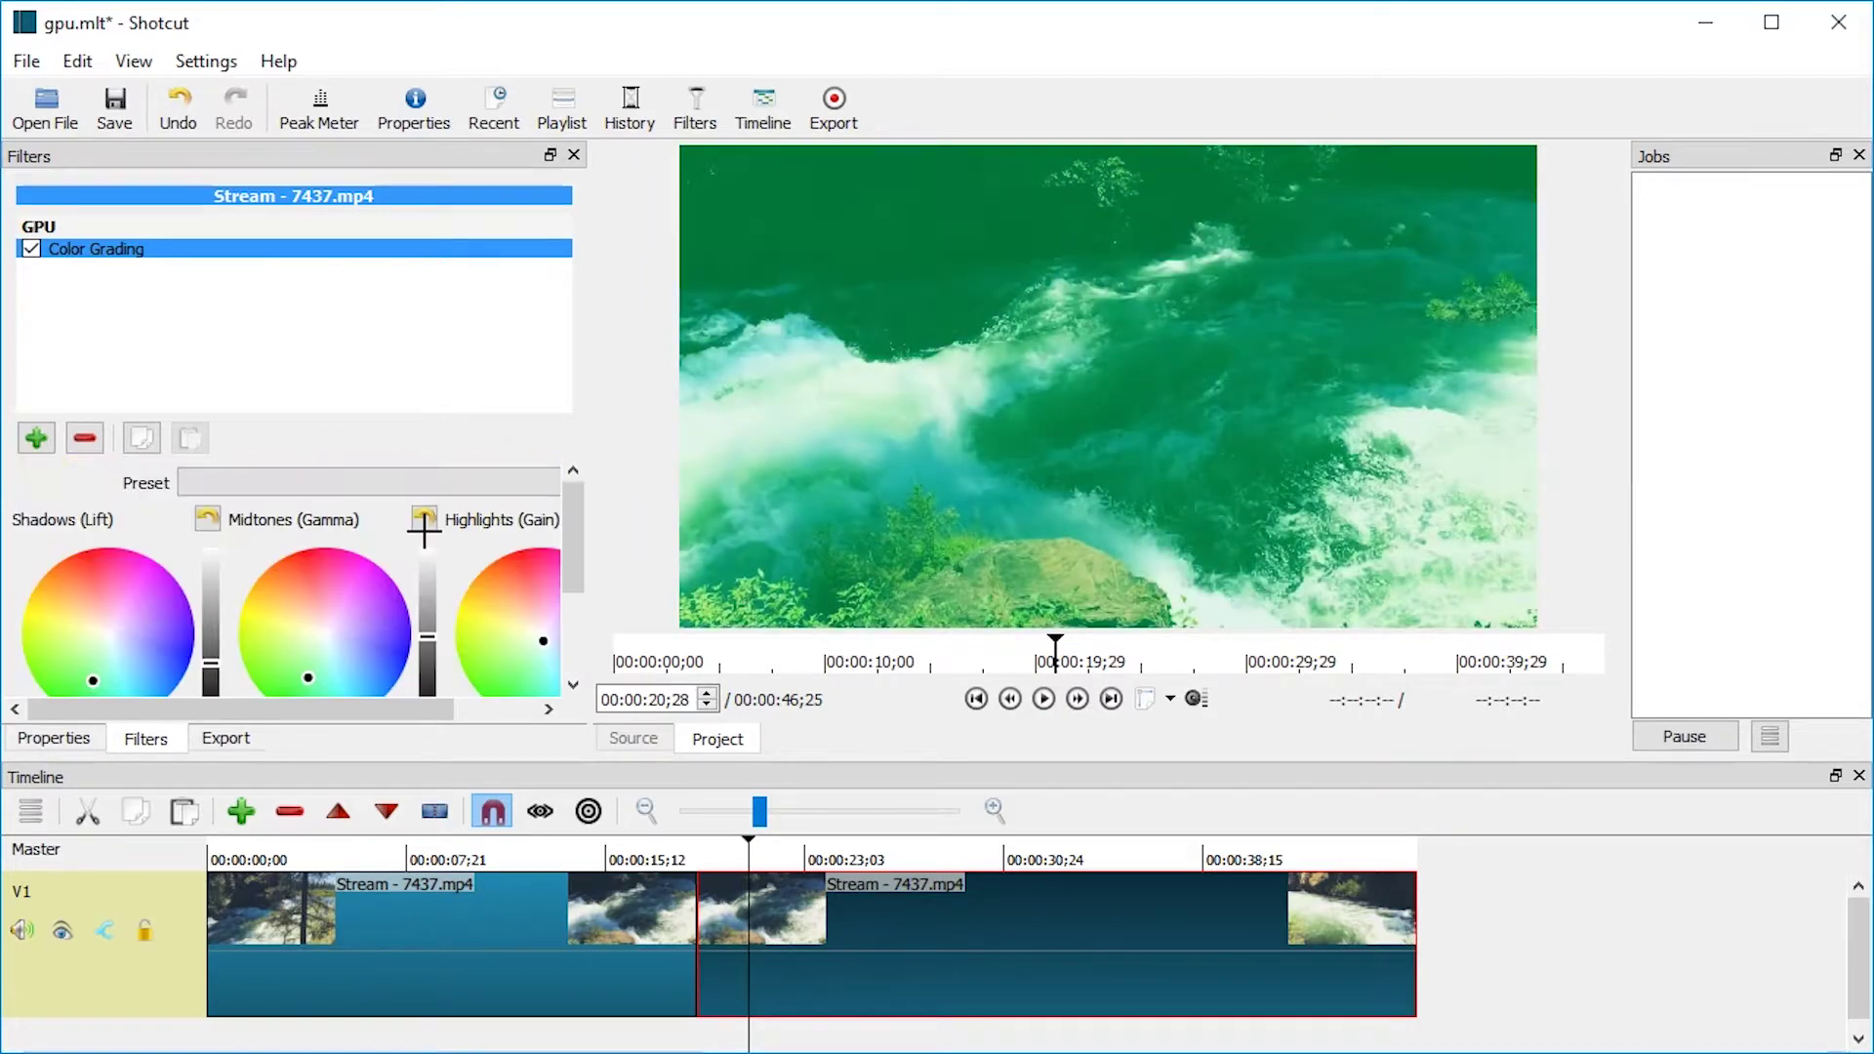
click(312, 589)
drag(492, 588, 548, 668)
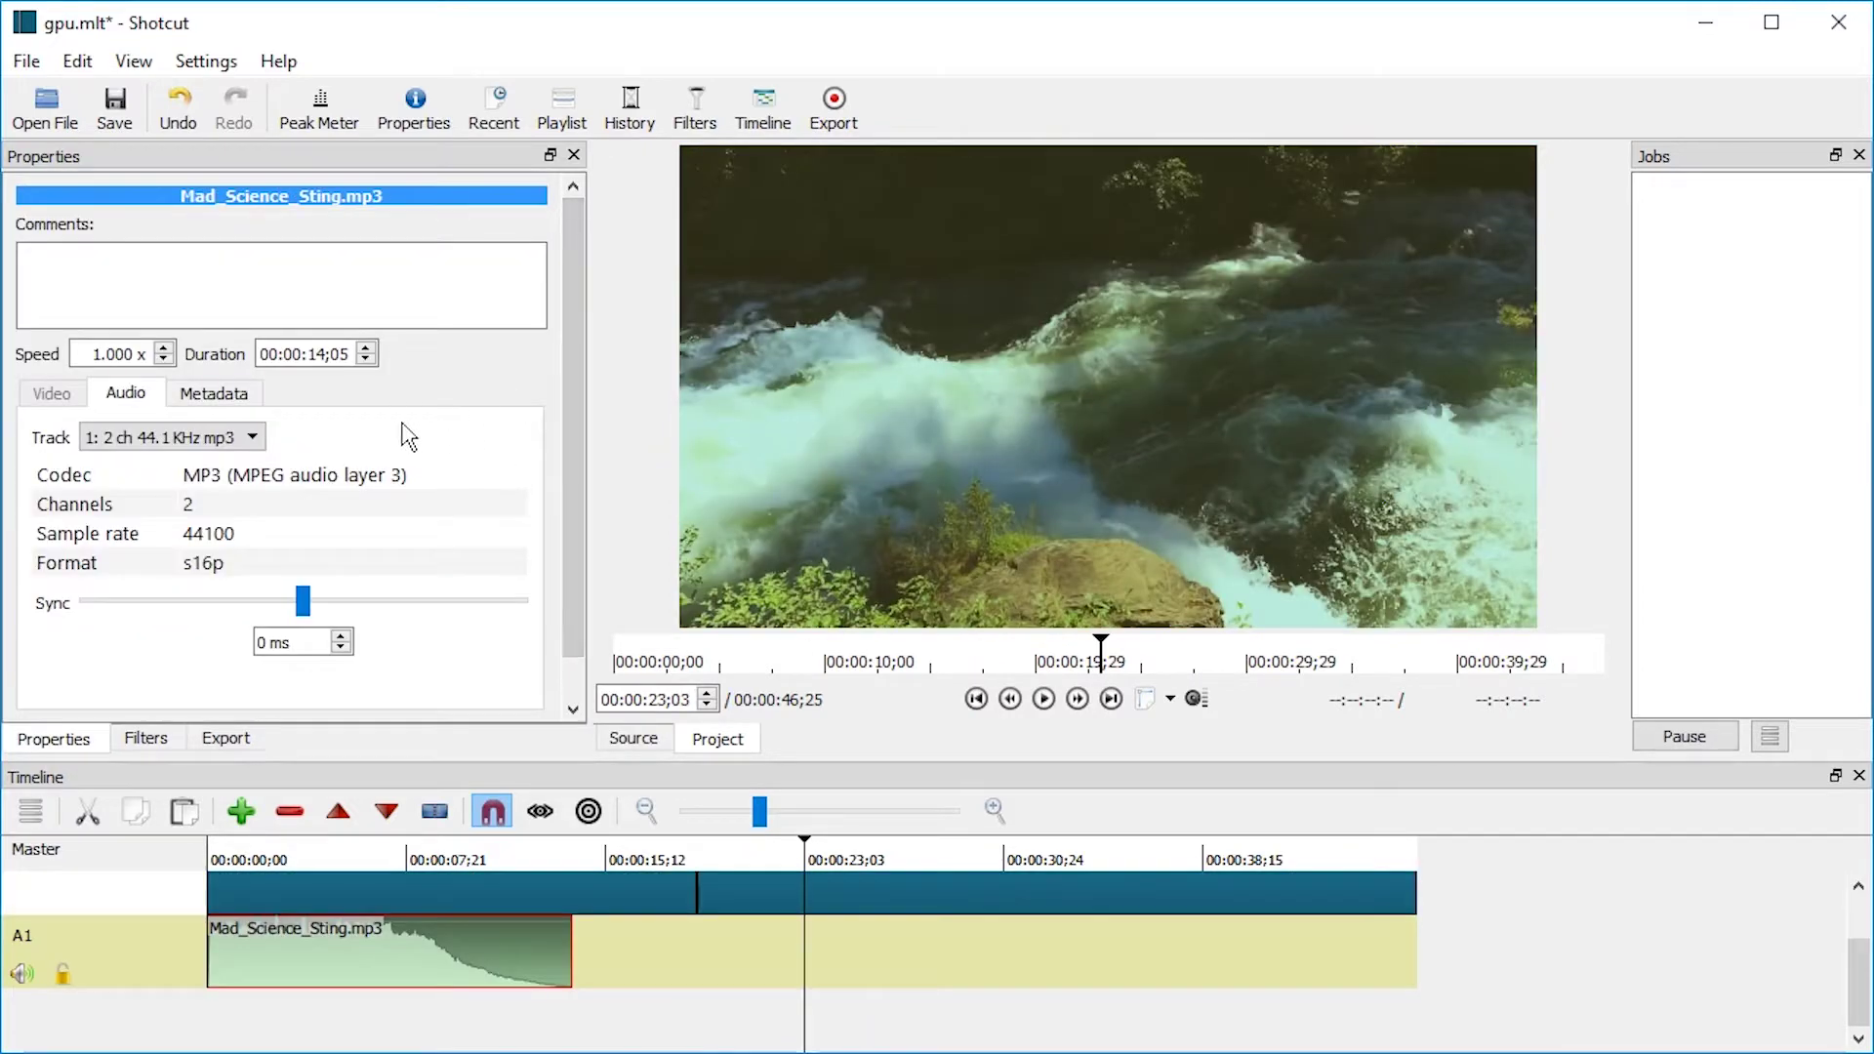
Set the sting clip's audio Track to its mp3 track and select Mad_Science_Sting.mp3
click(232, 441)
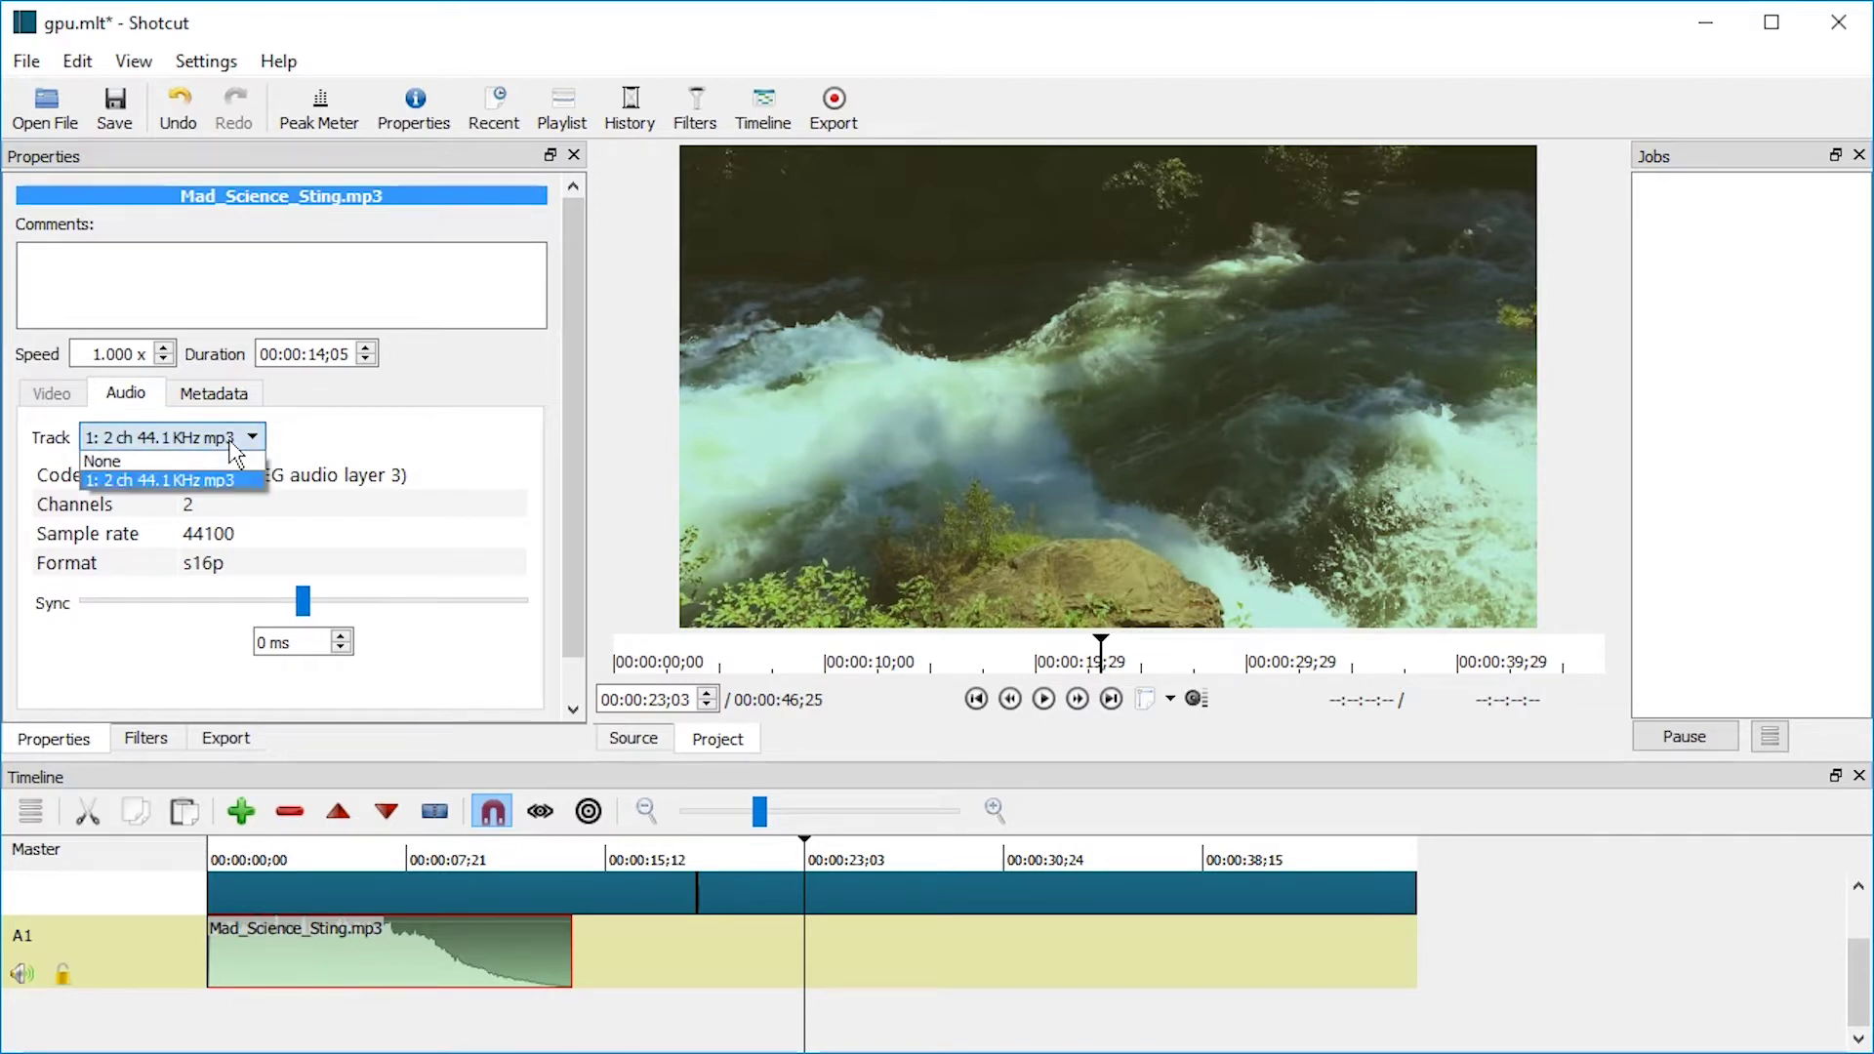
click(198, 481)
click(408, 1025)
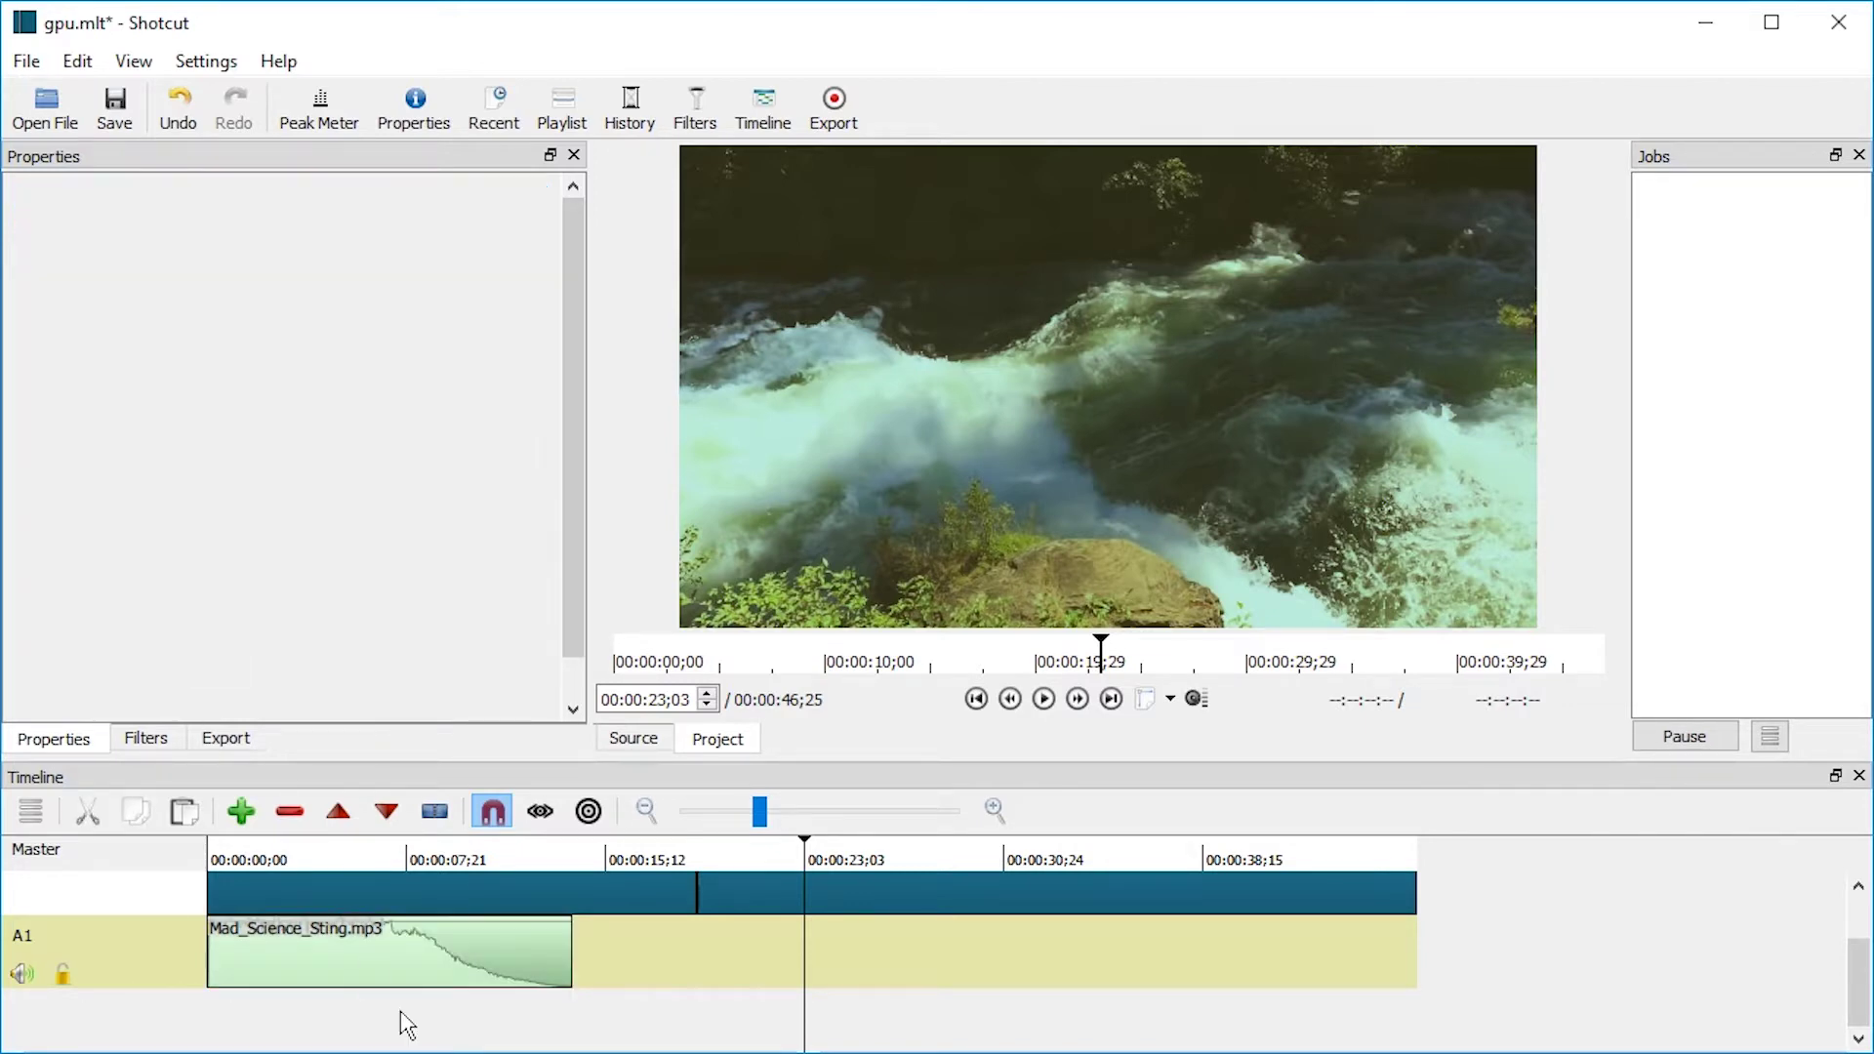
click(400, 956)
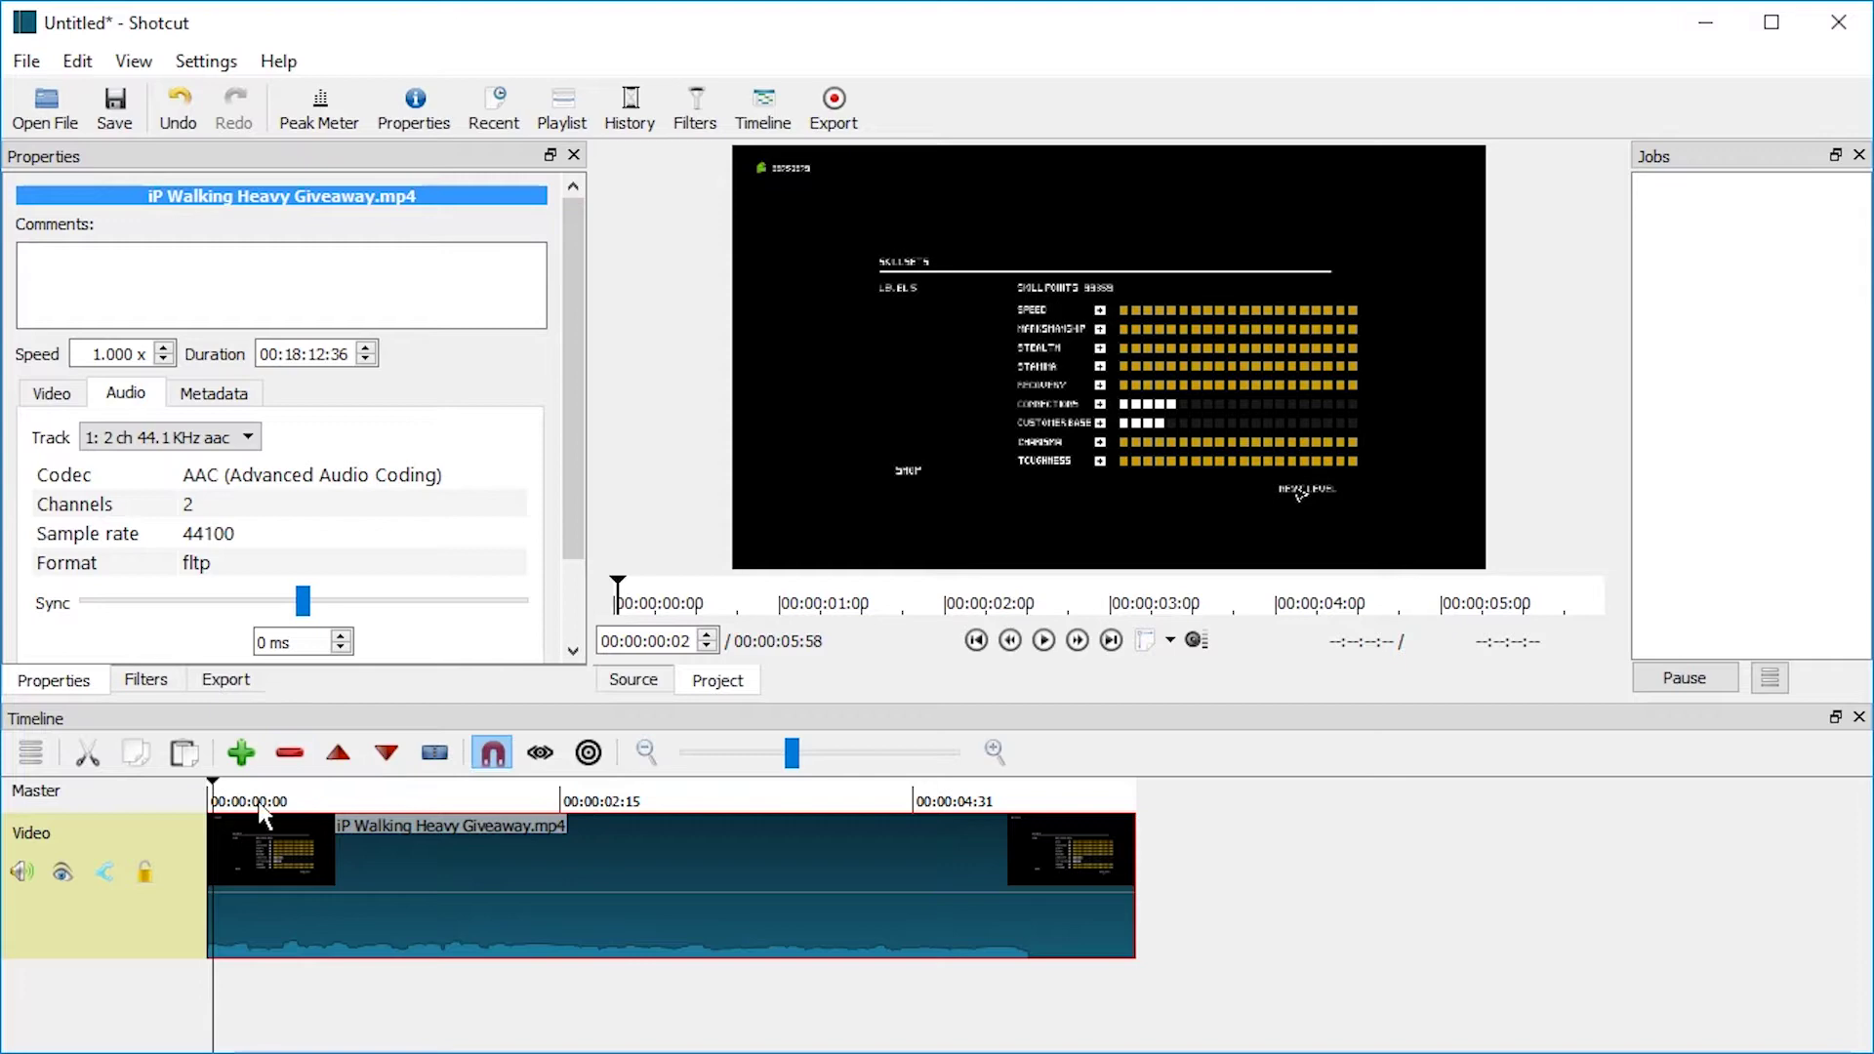
Play the iP Walking Heavy Giveaway.mp4 project, pick one of its audio tracks, and listen
key(space)
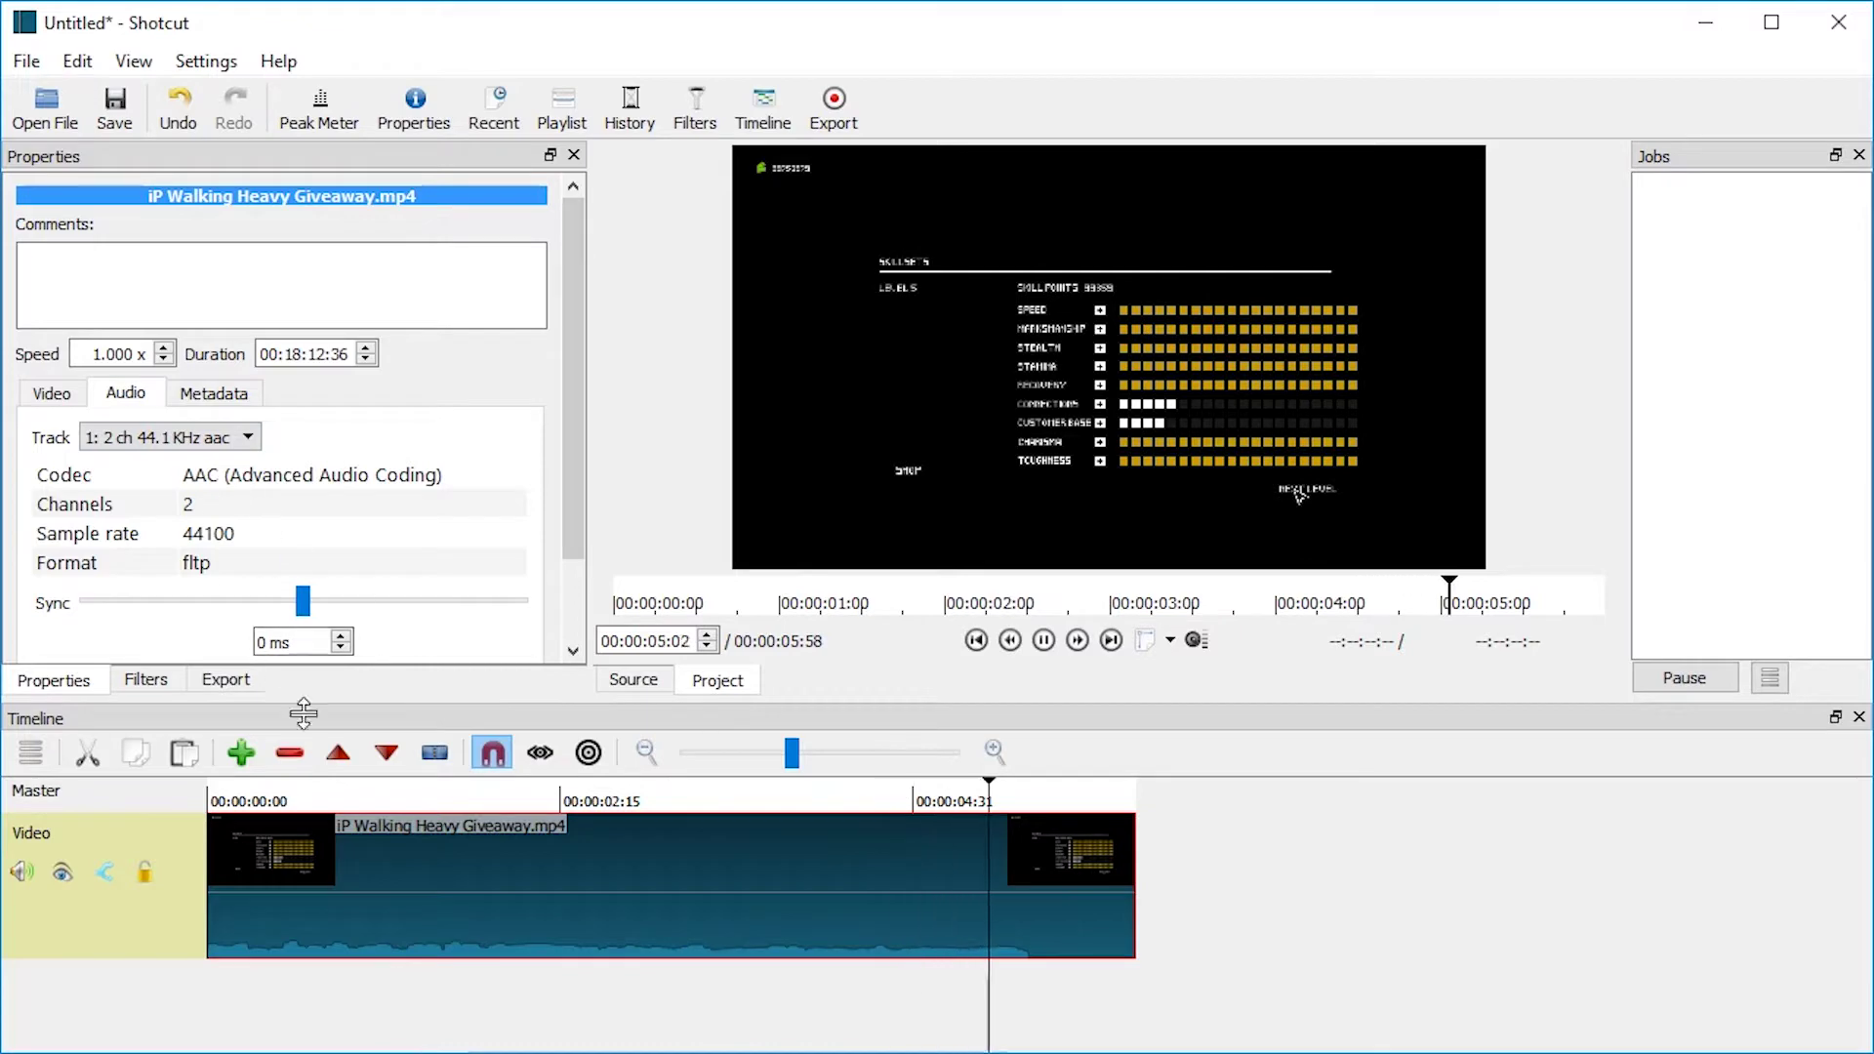
key(space)
key(Home)
click(168, 436)
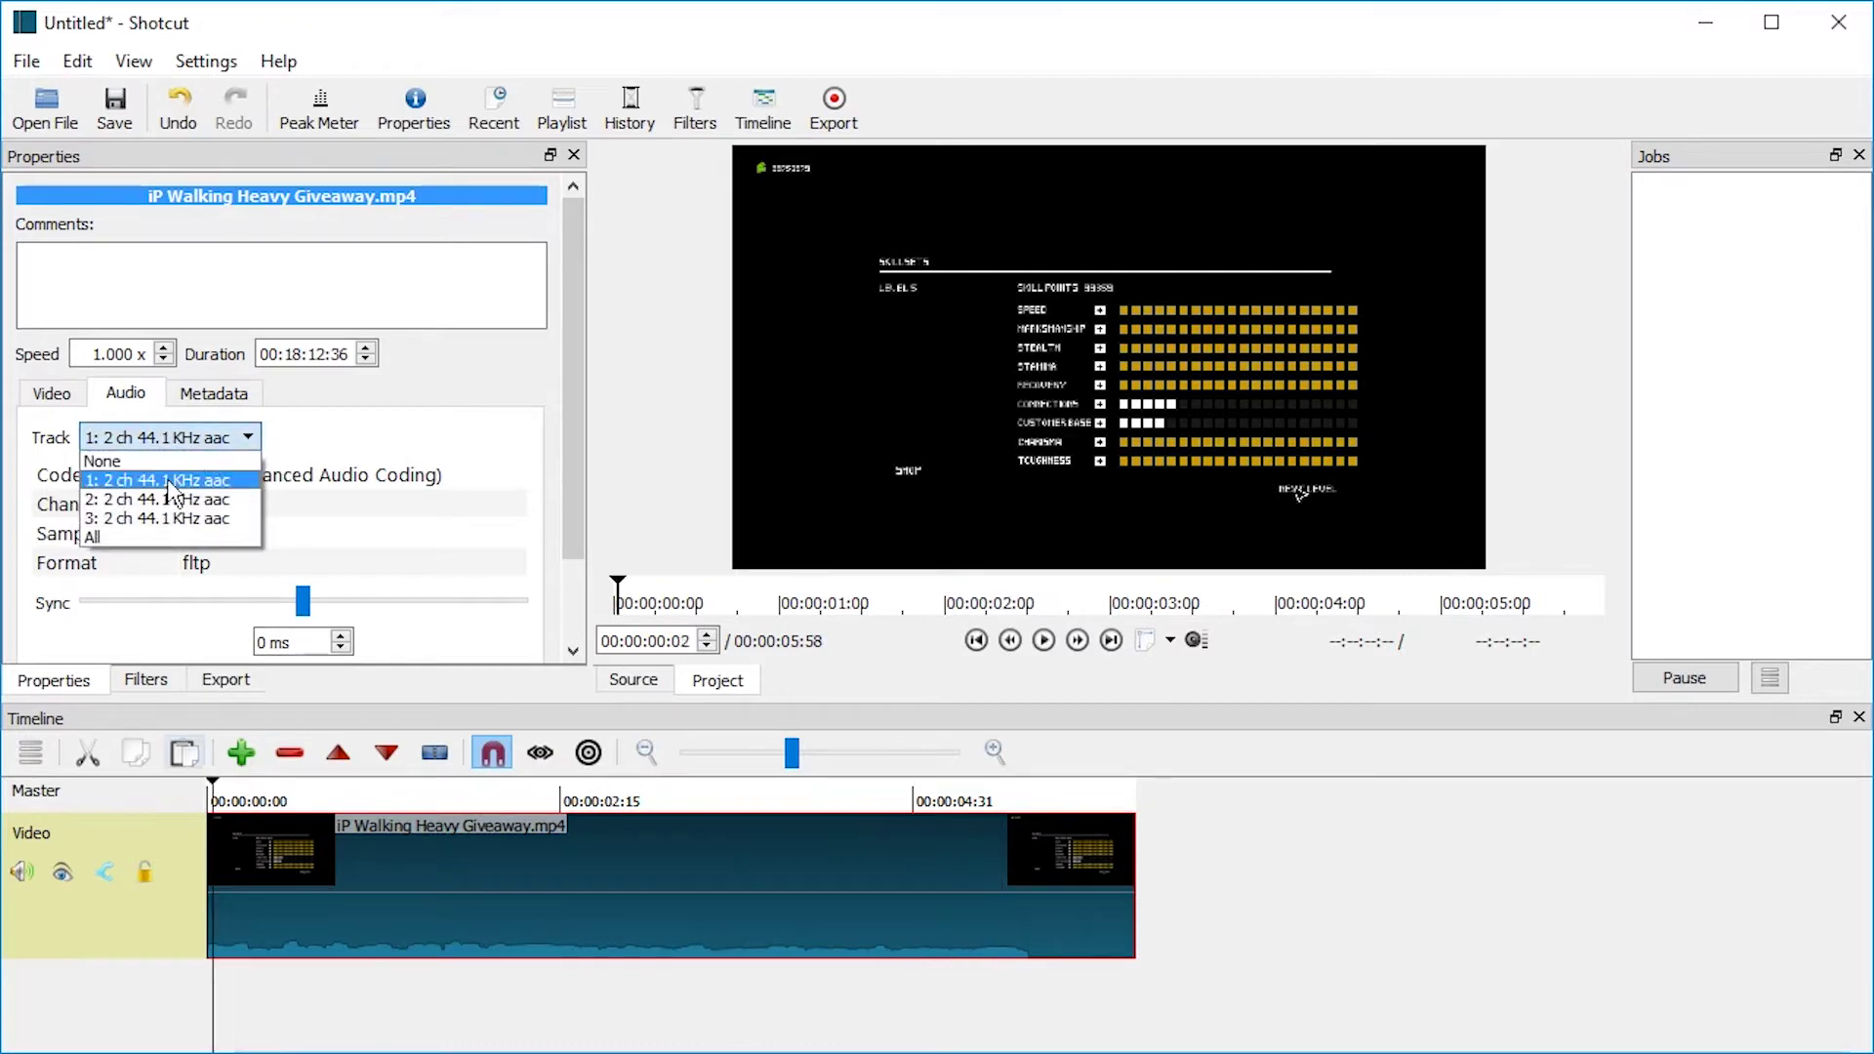
click(159, 498)
key(space)
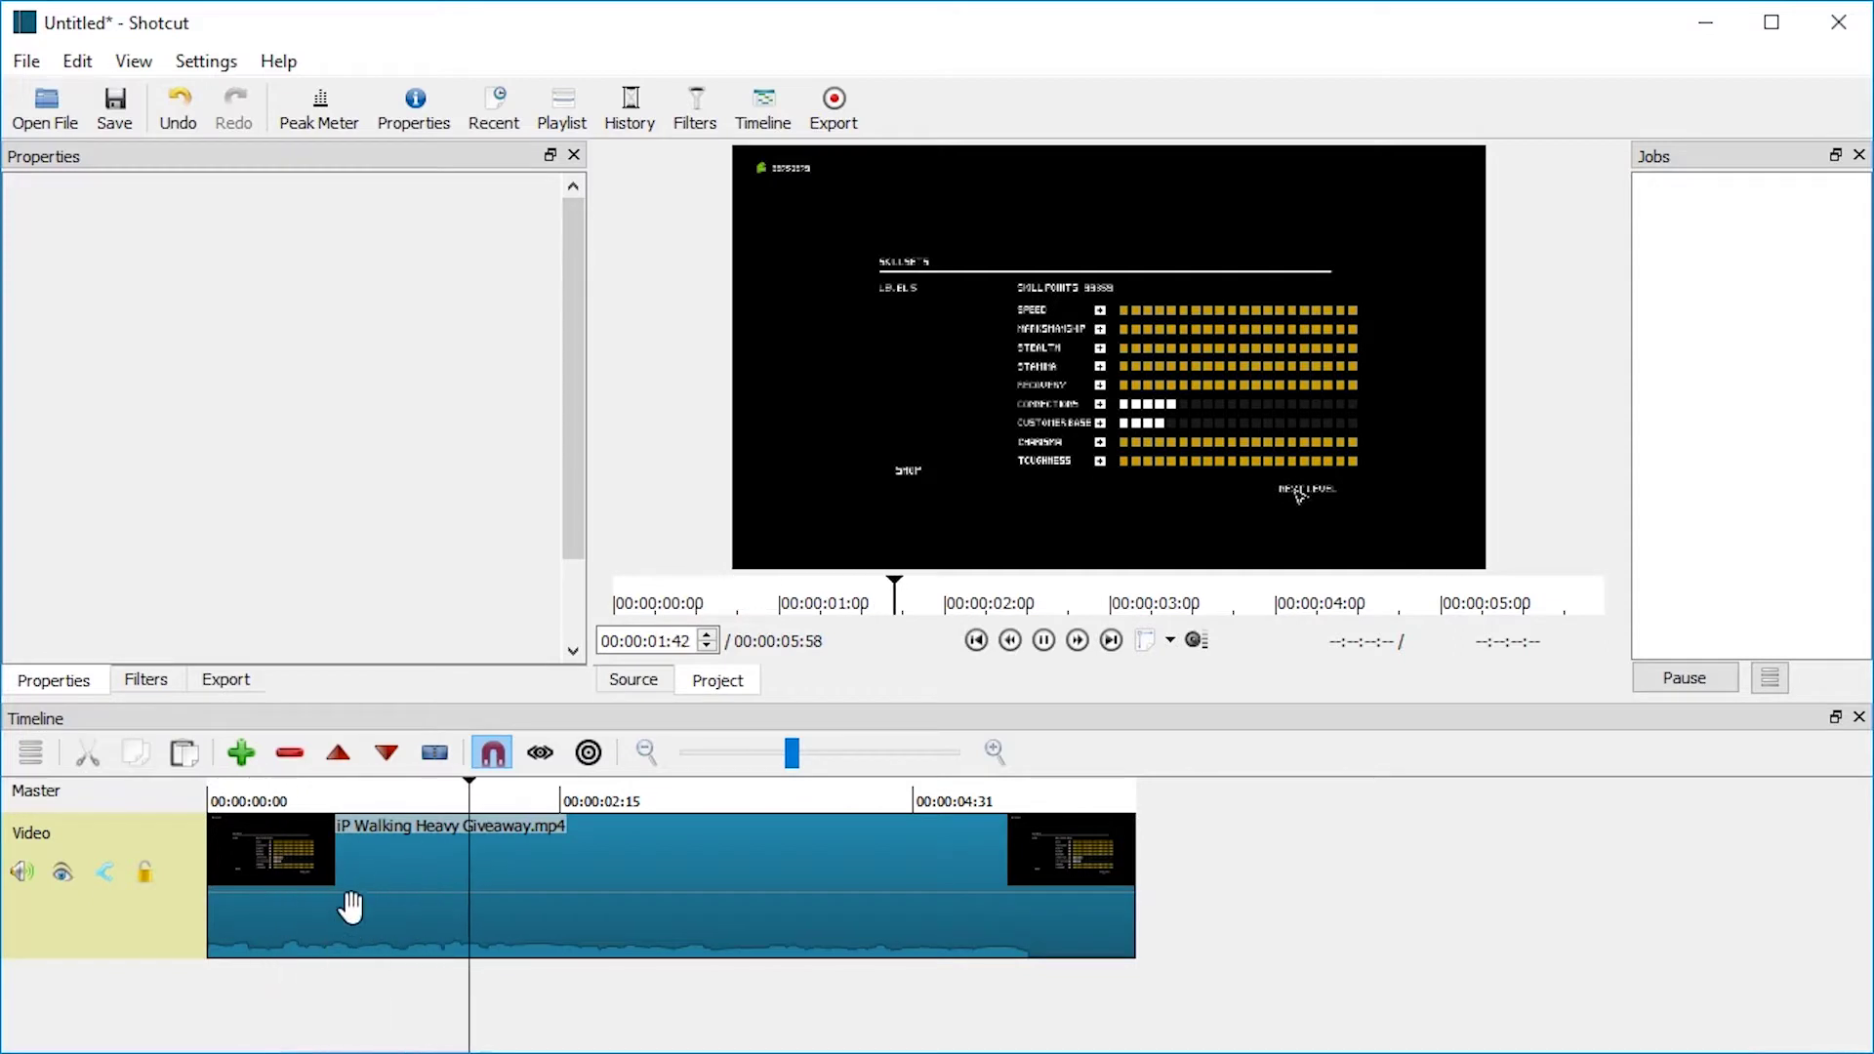
key(space)
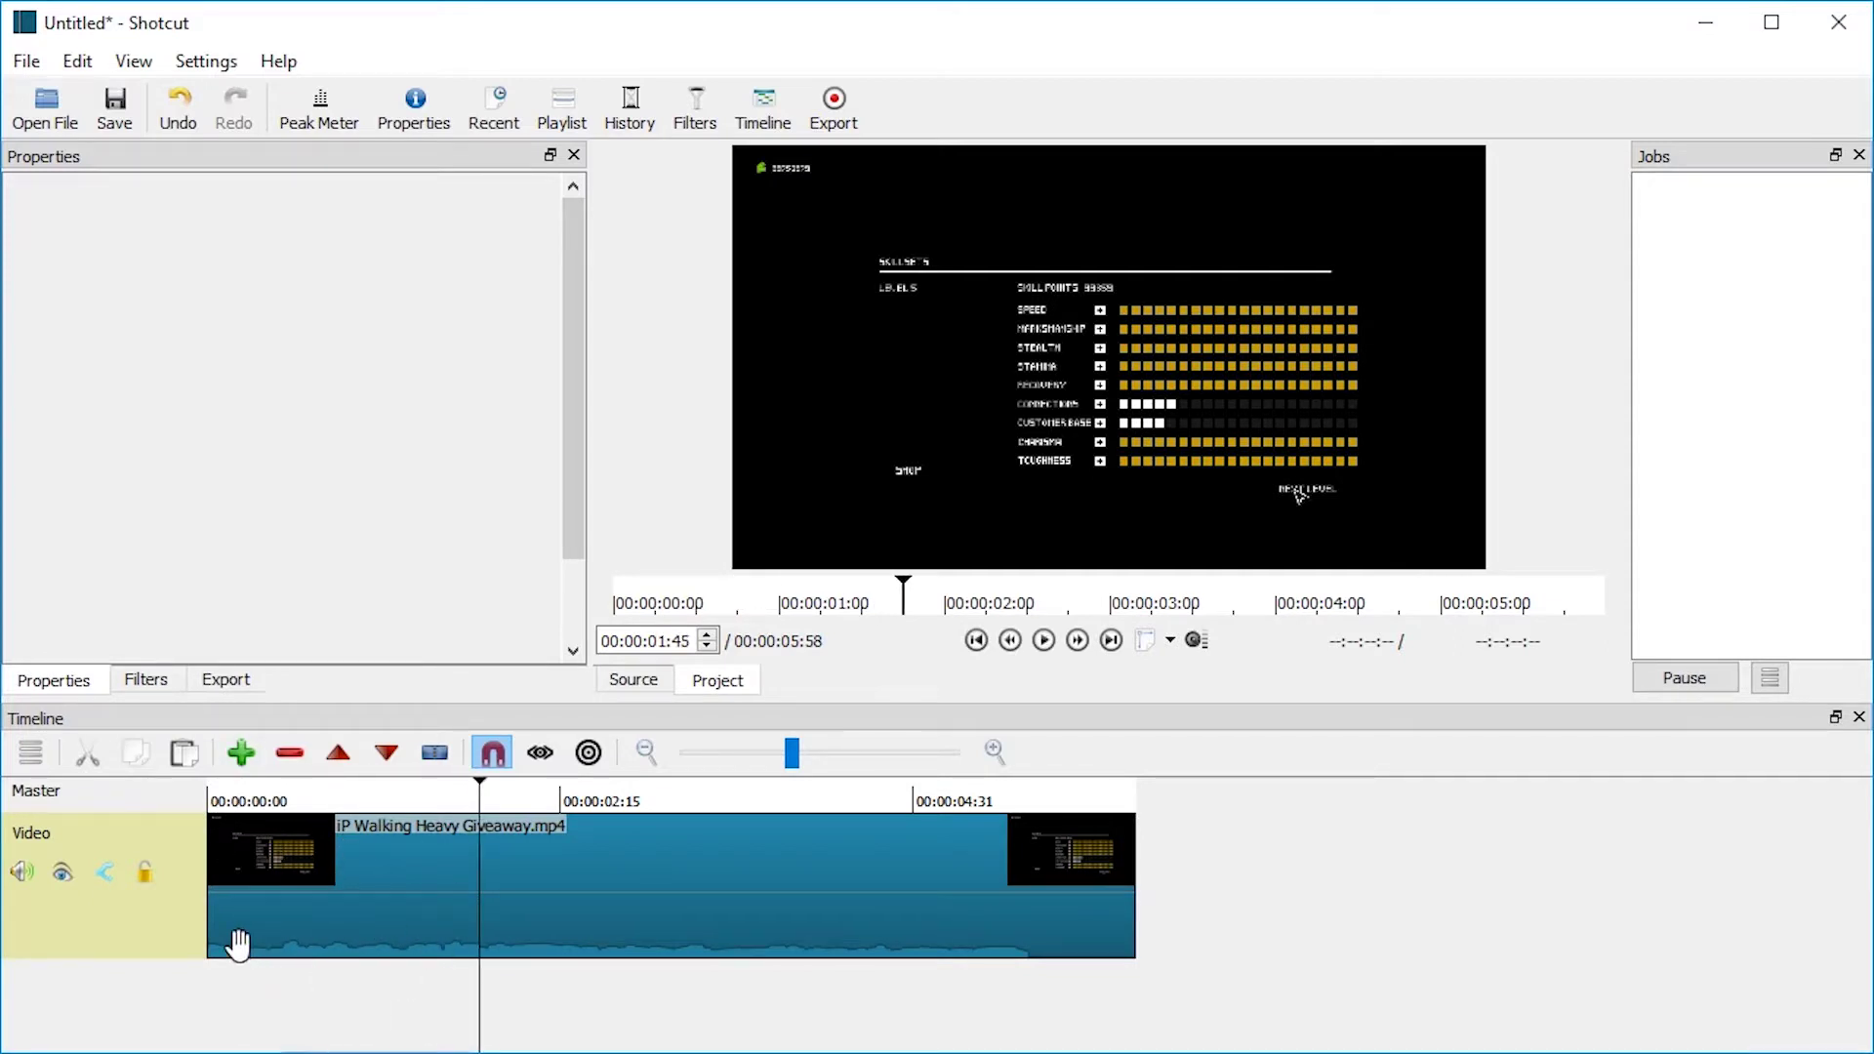
Select the video clip and set its audio to the second track
click(234, 802)
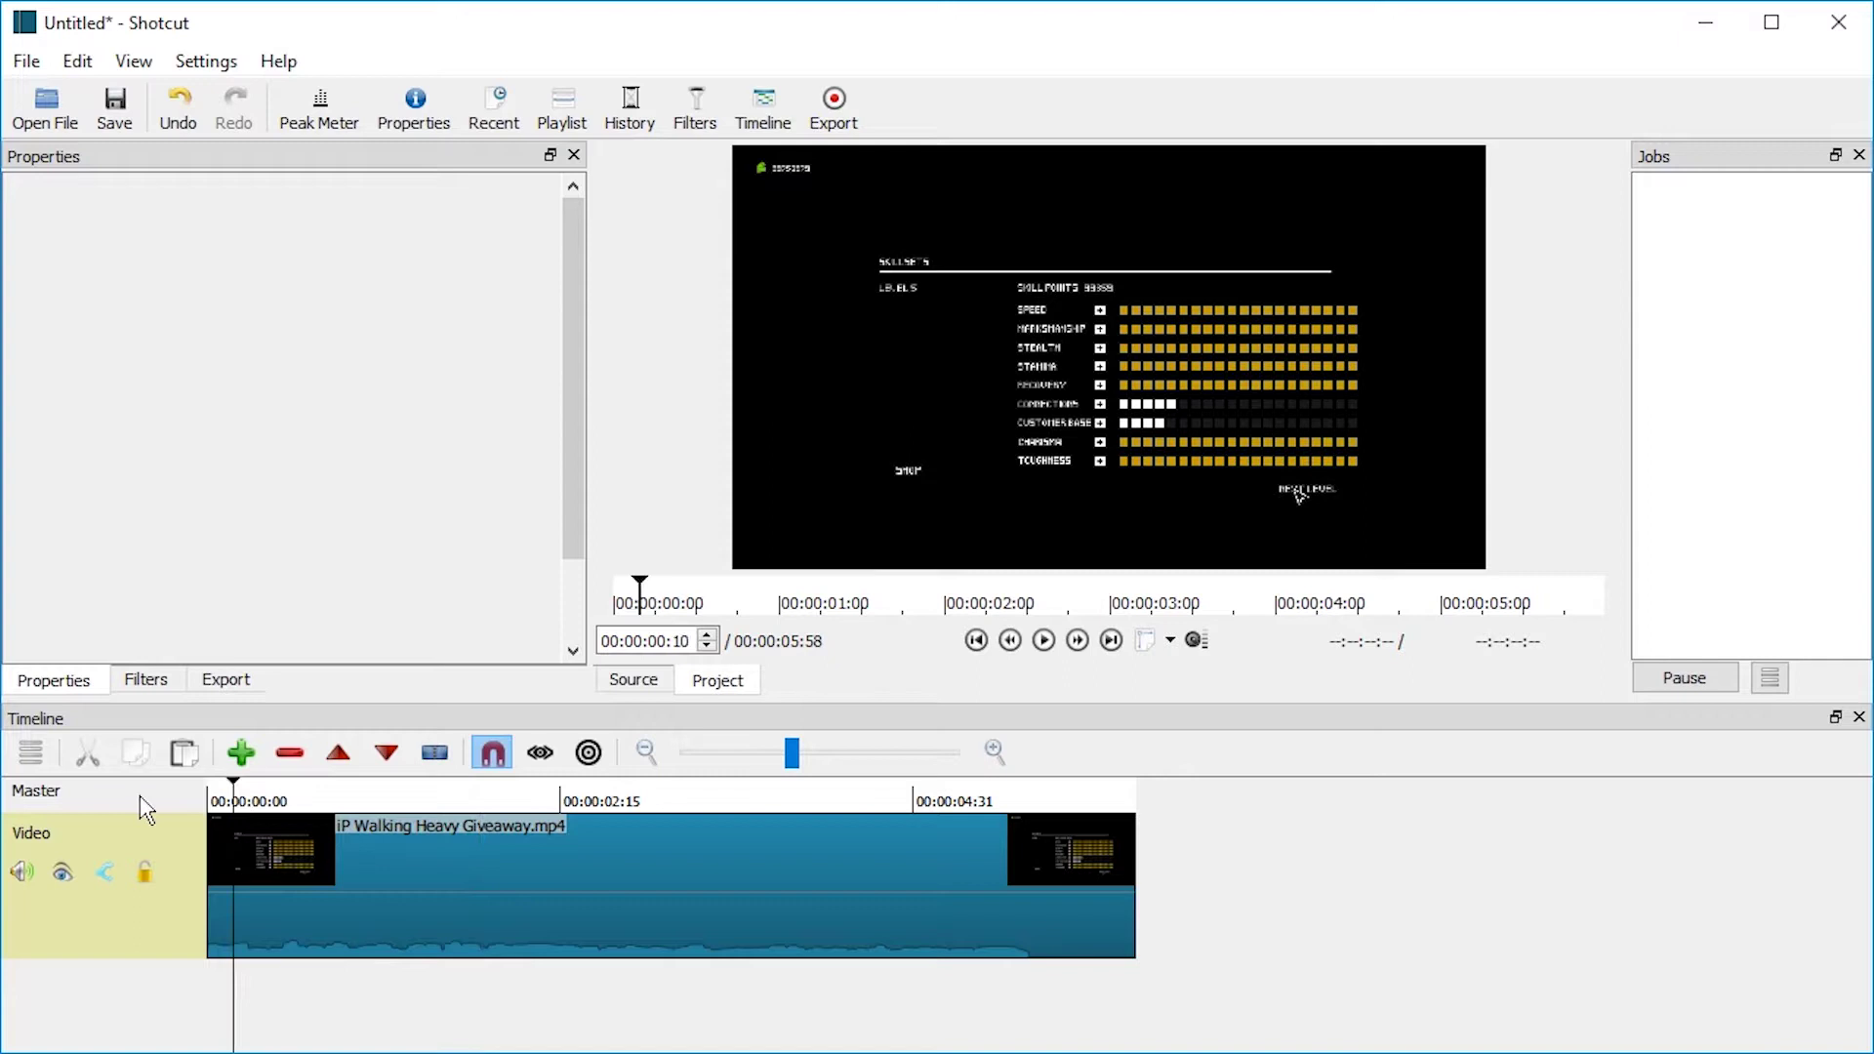
click(207, 801)
click(268, 854)
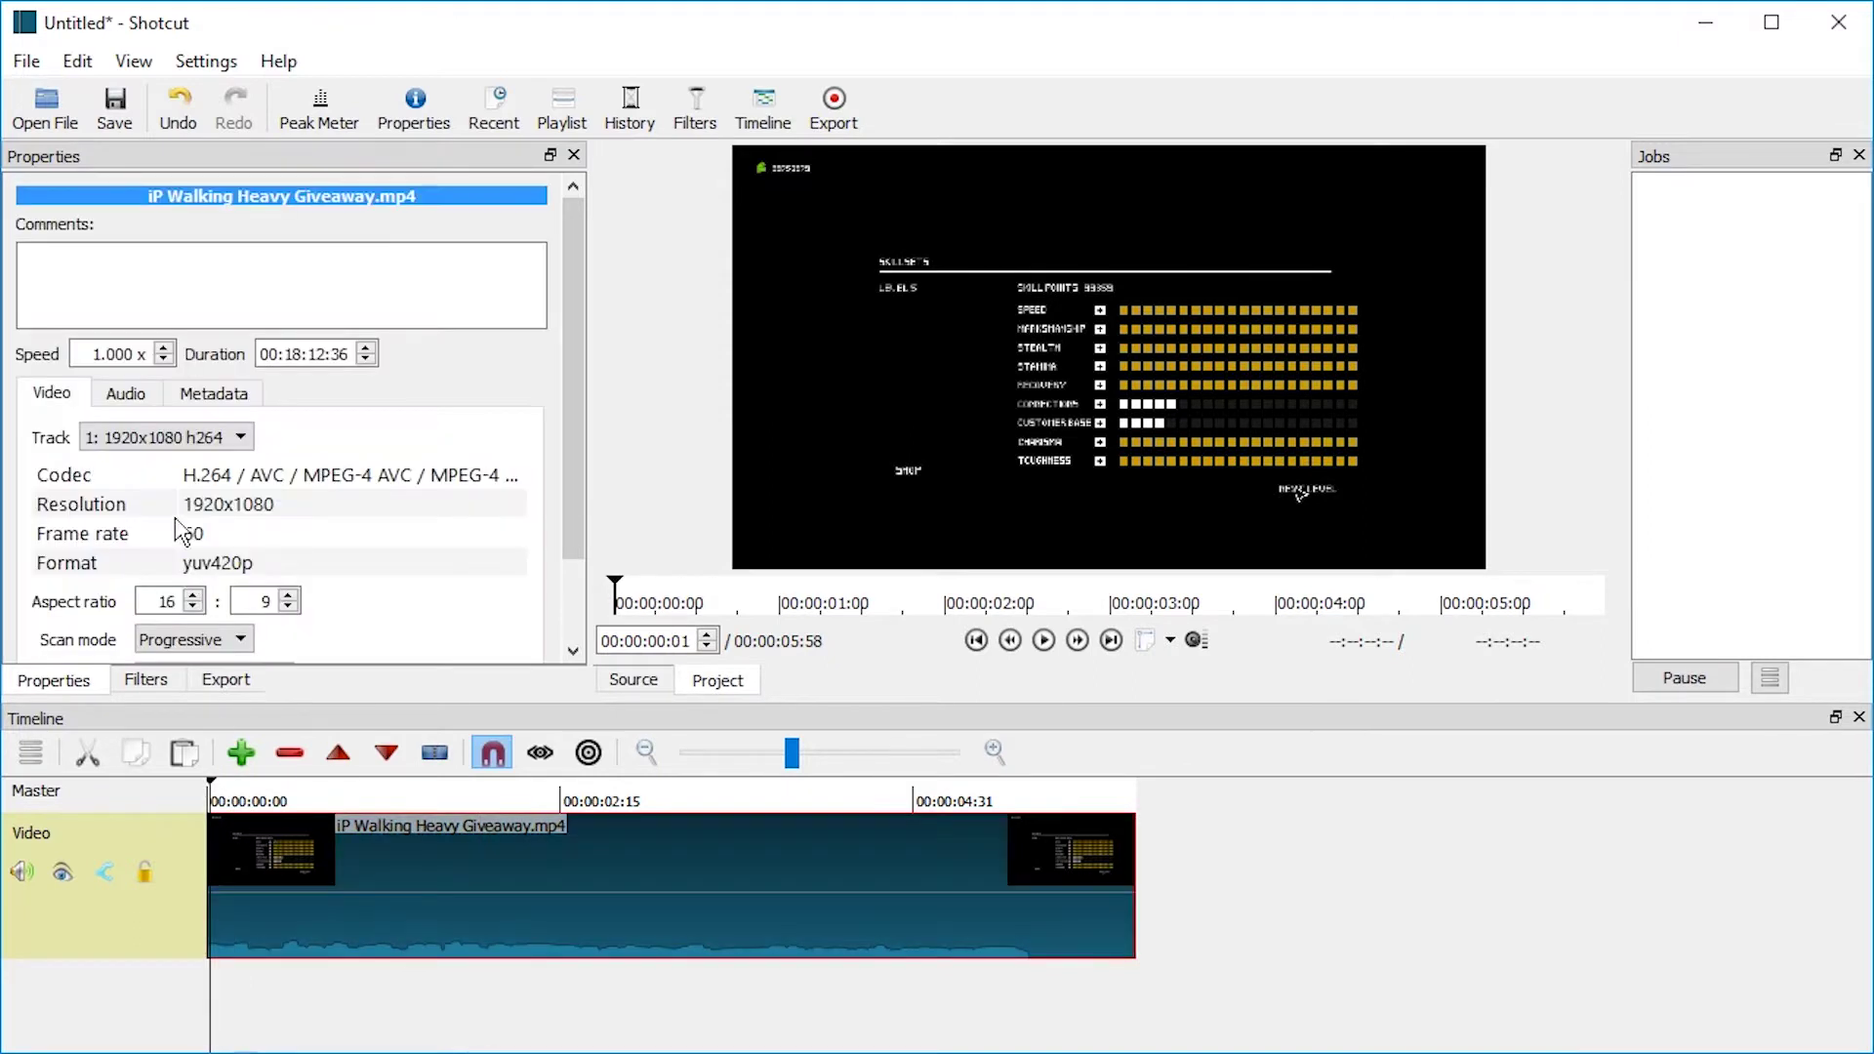
click(125, 392)
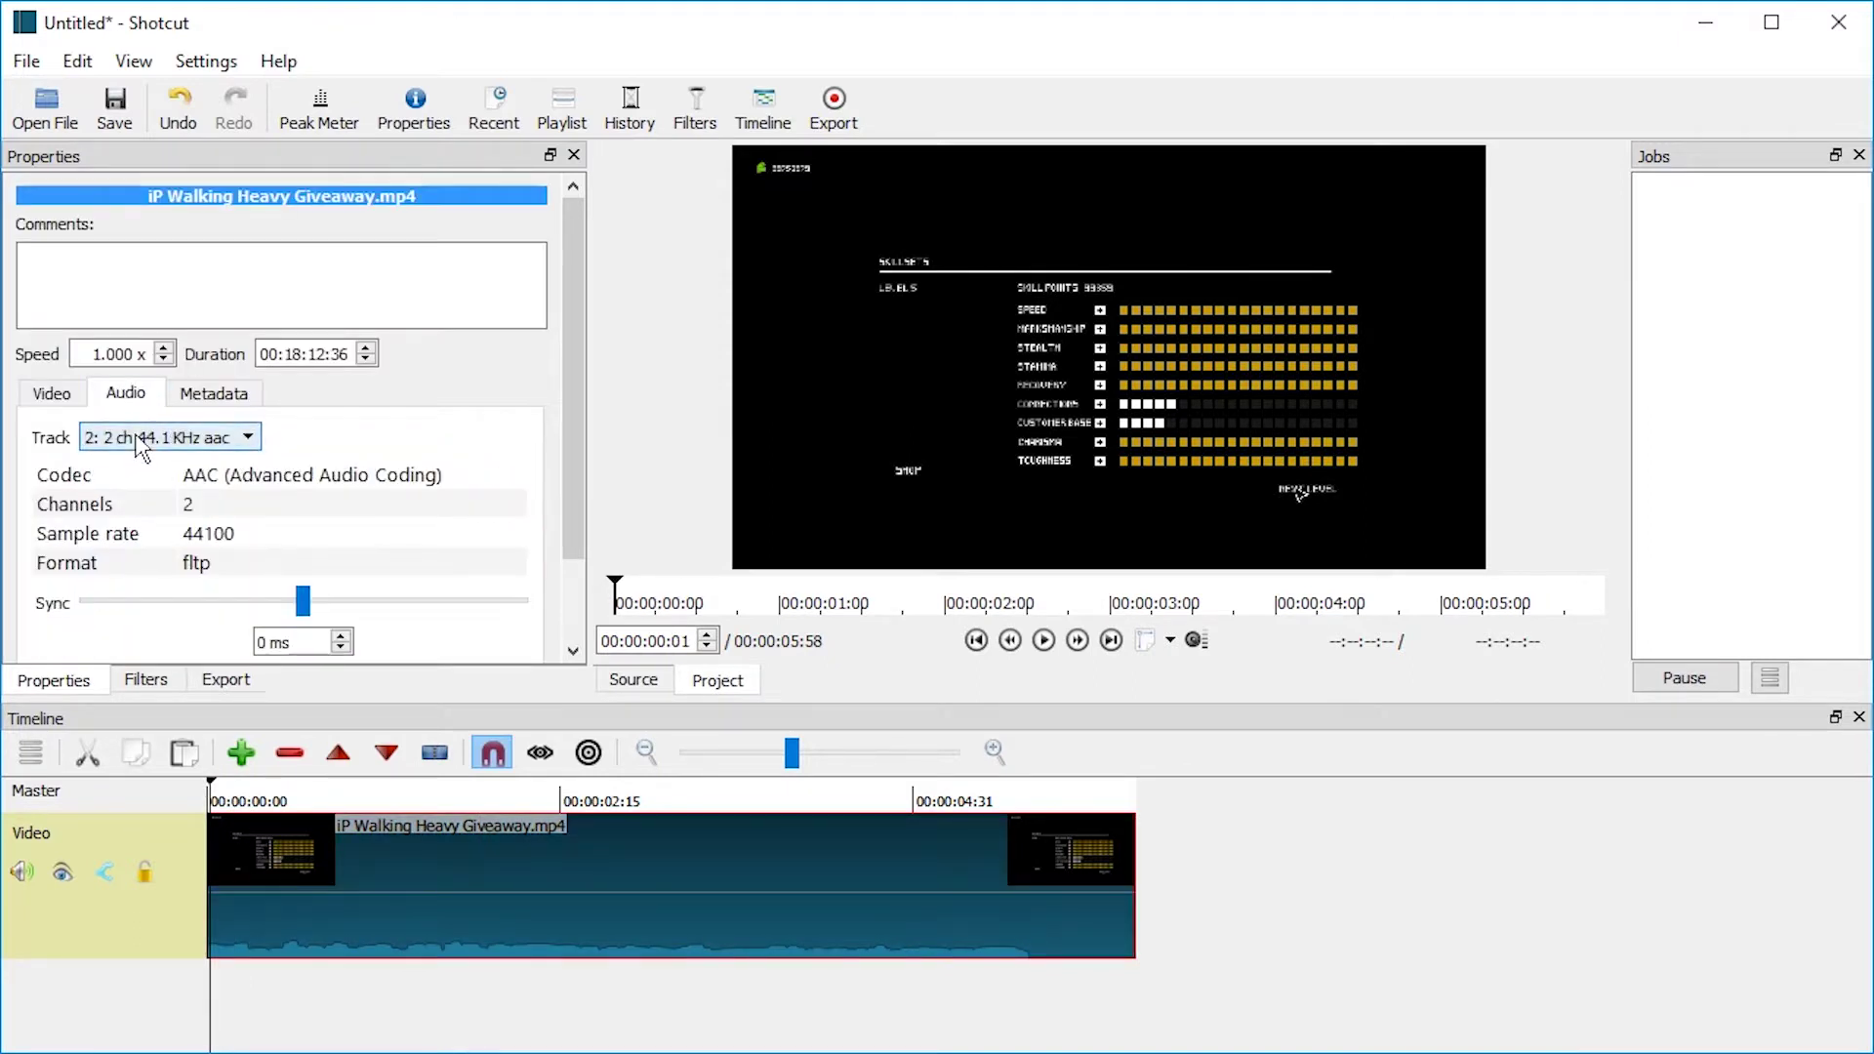
click(156, 436)
click(135, 532)
click(237, 886)
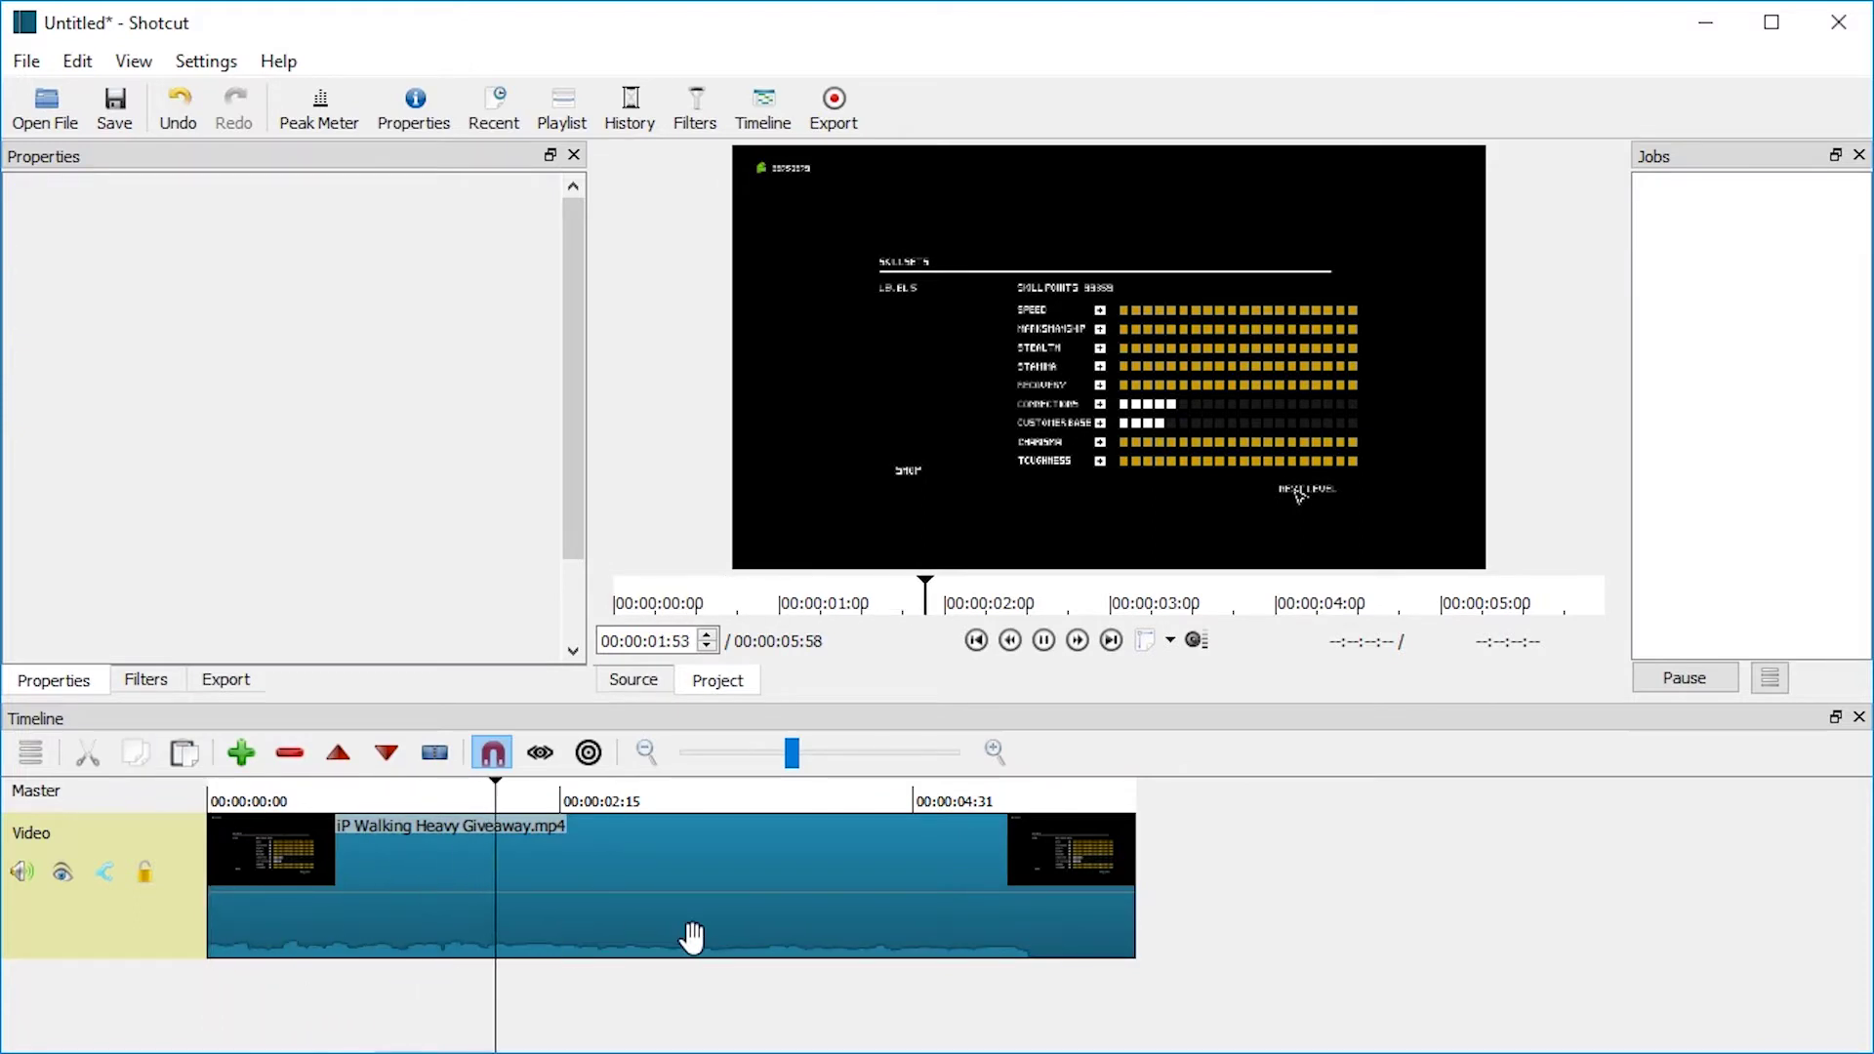
click(227, 832)
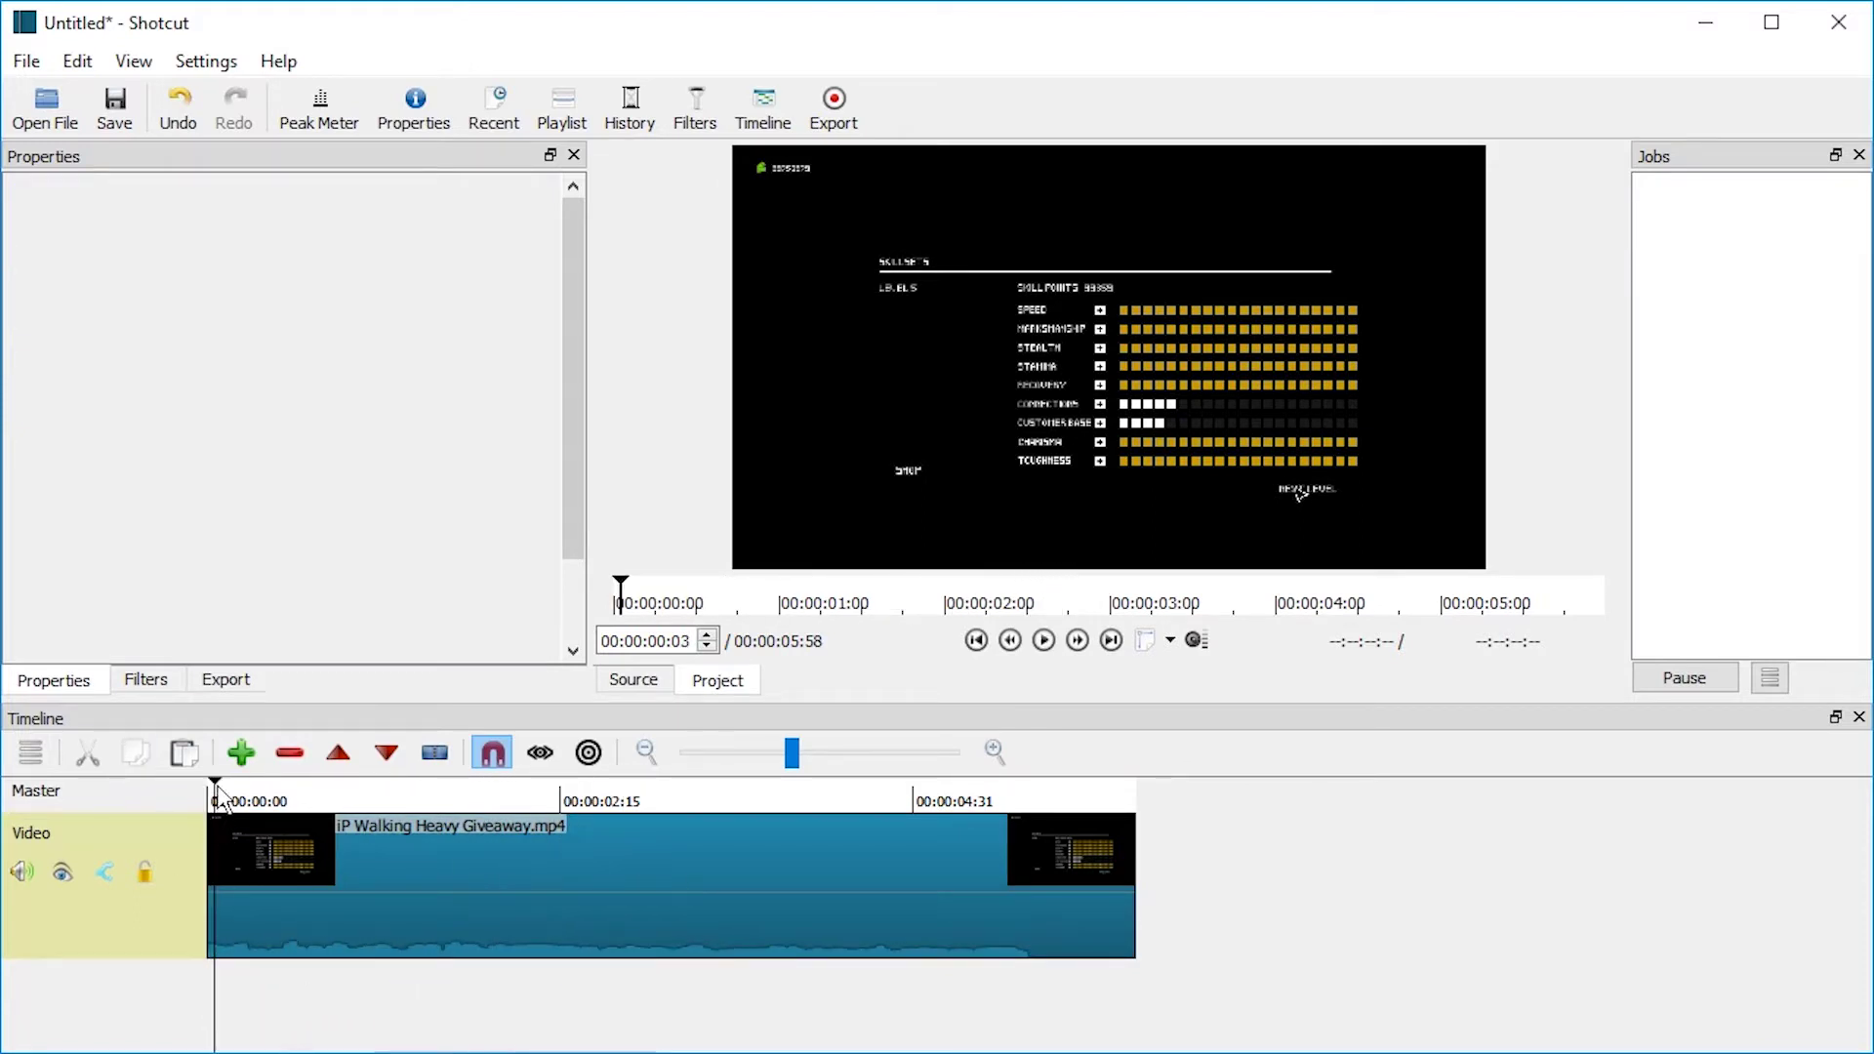
Switch the clip's audio Track to All and preview the video's opening
click(210, 799)
click(146, 679)
click(337, 825)
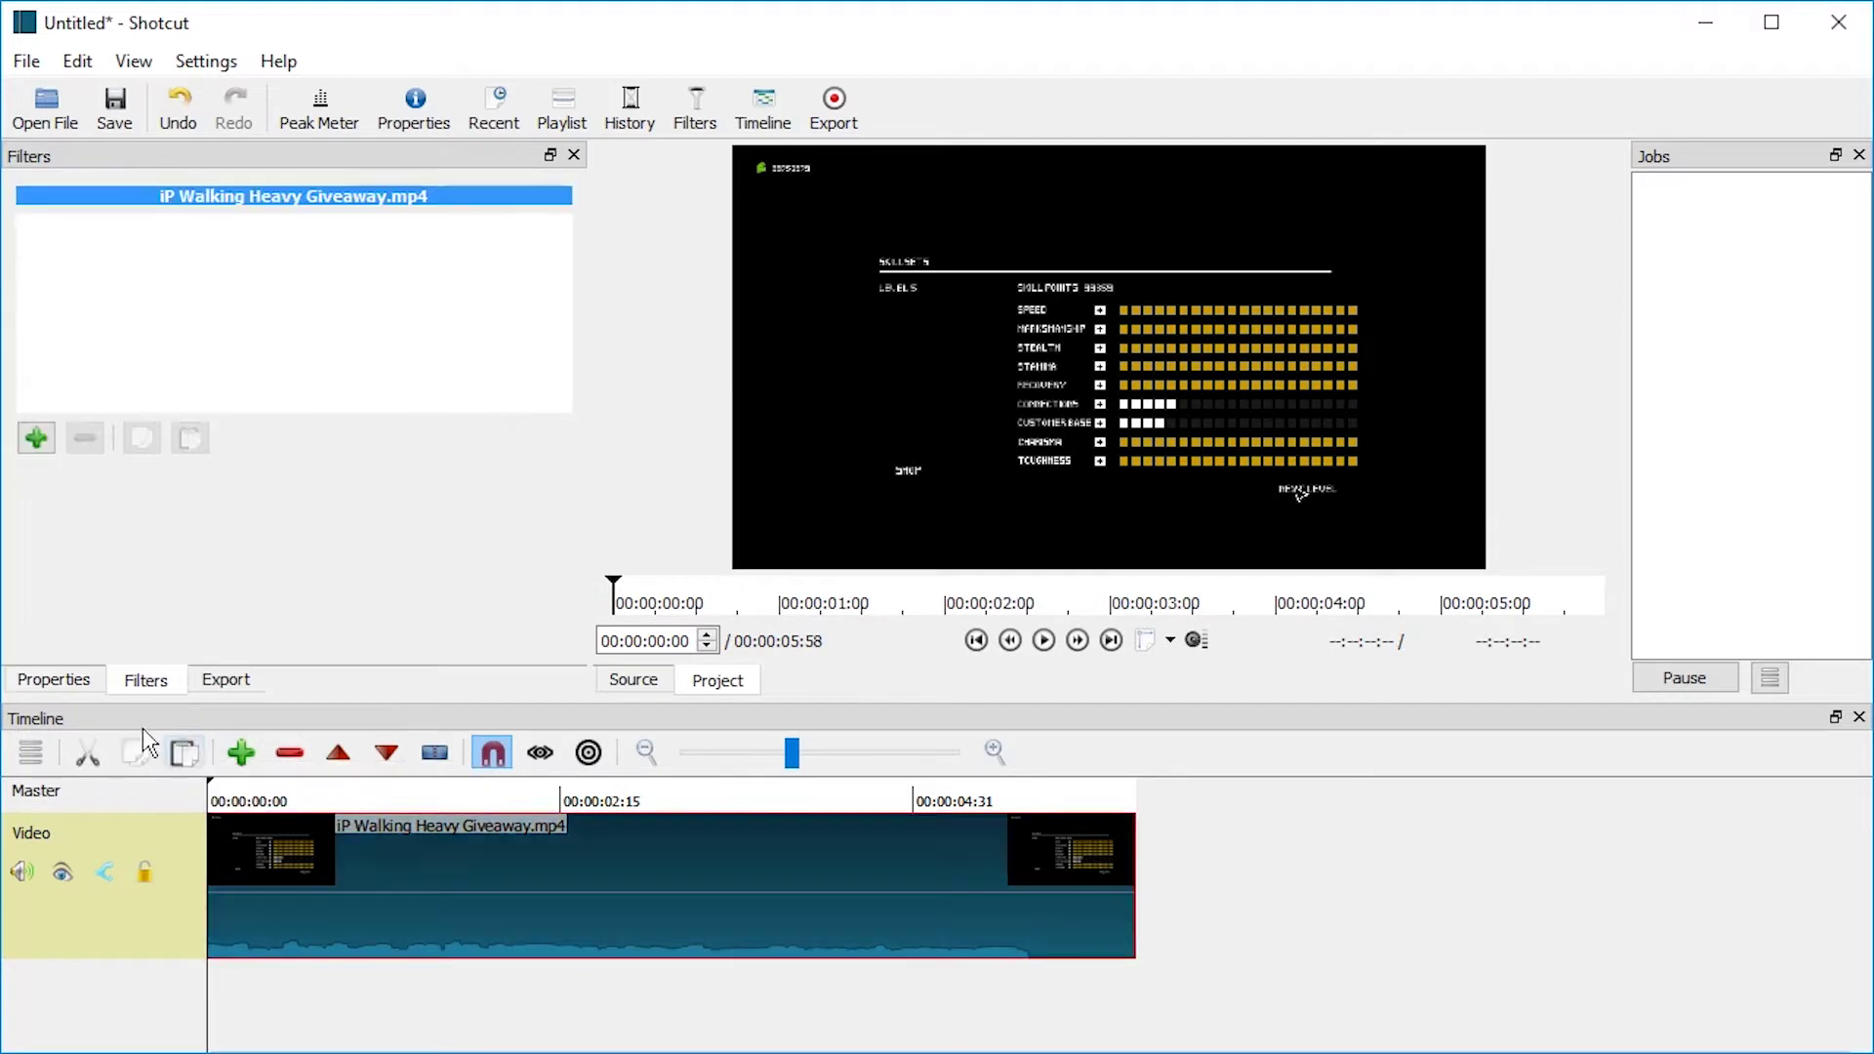
click(55, 680)
click(126, 392)
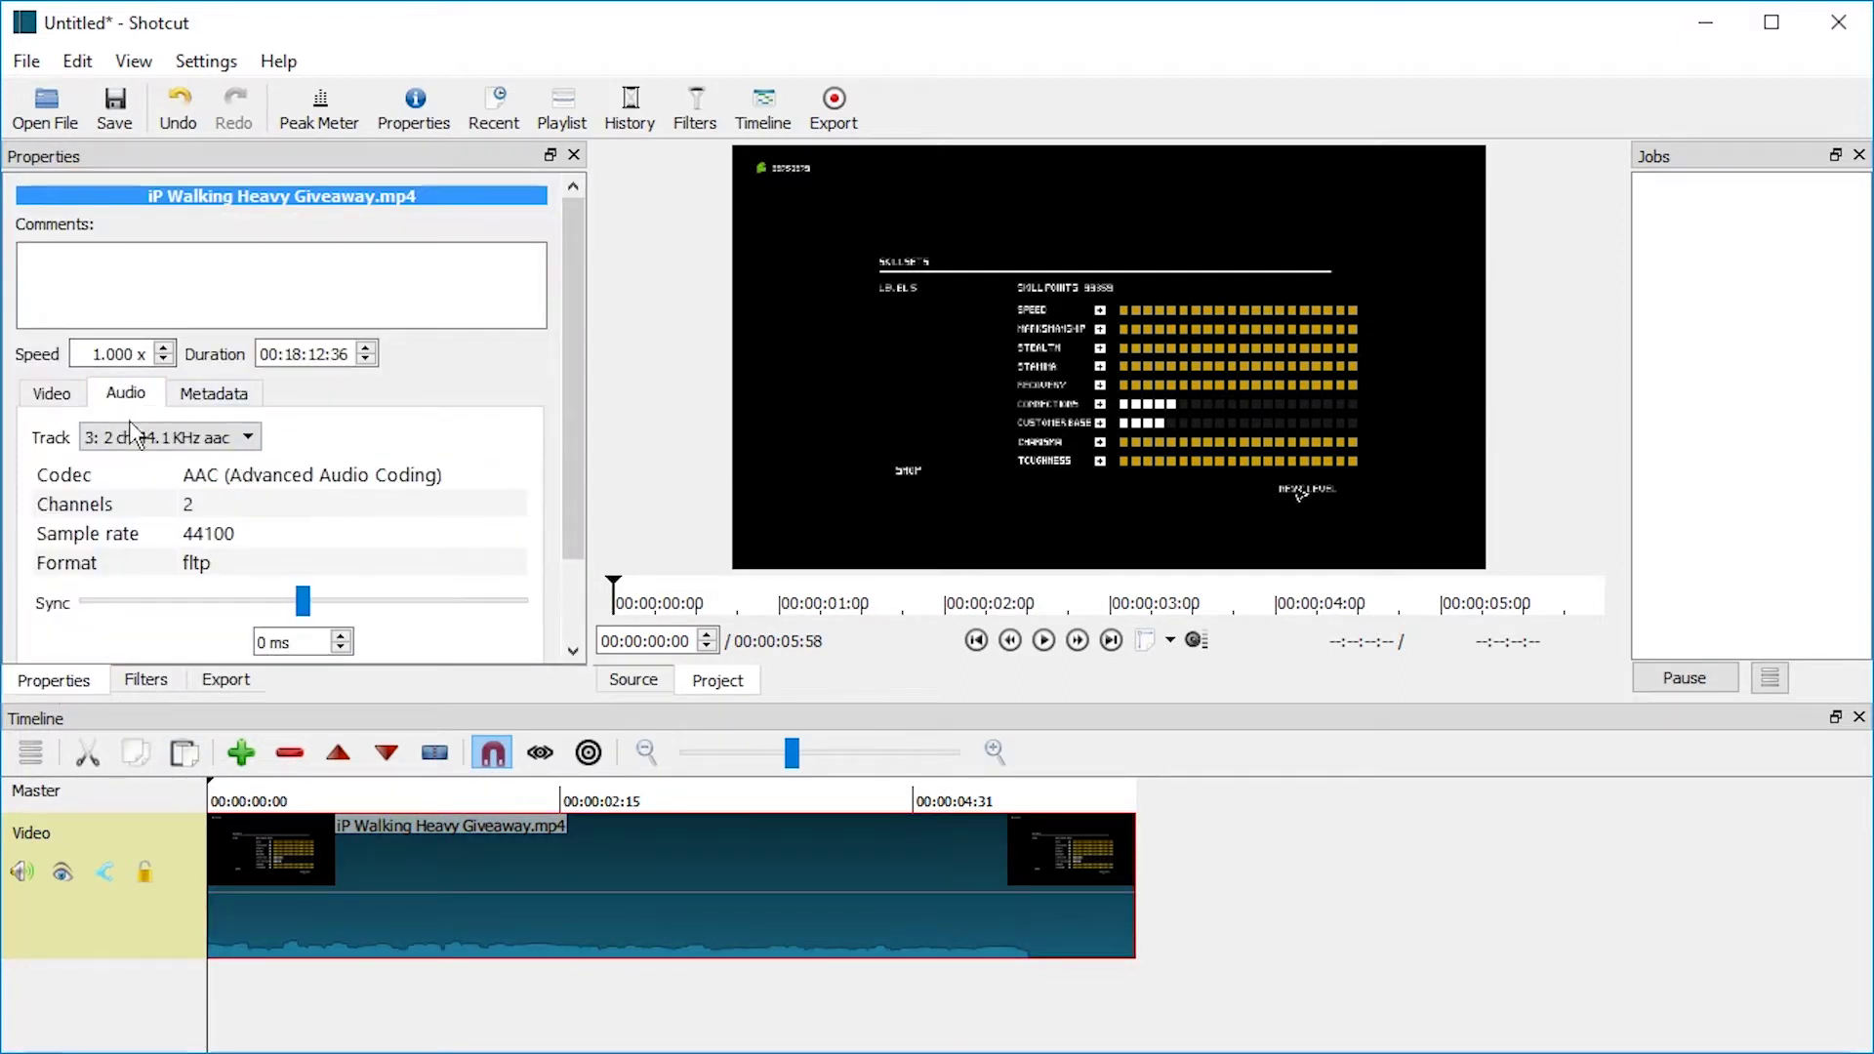
click(138, 436)
click(114, 535)
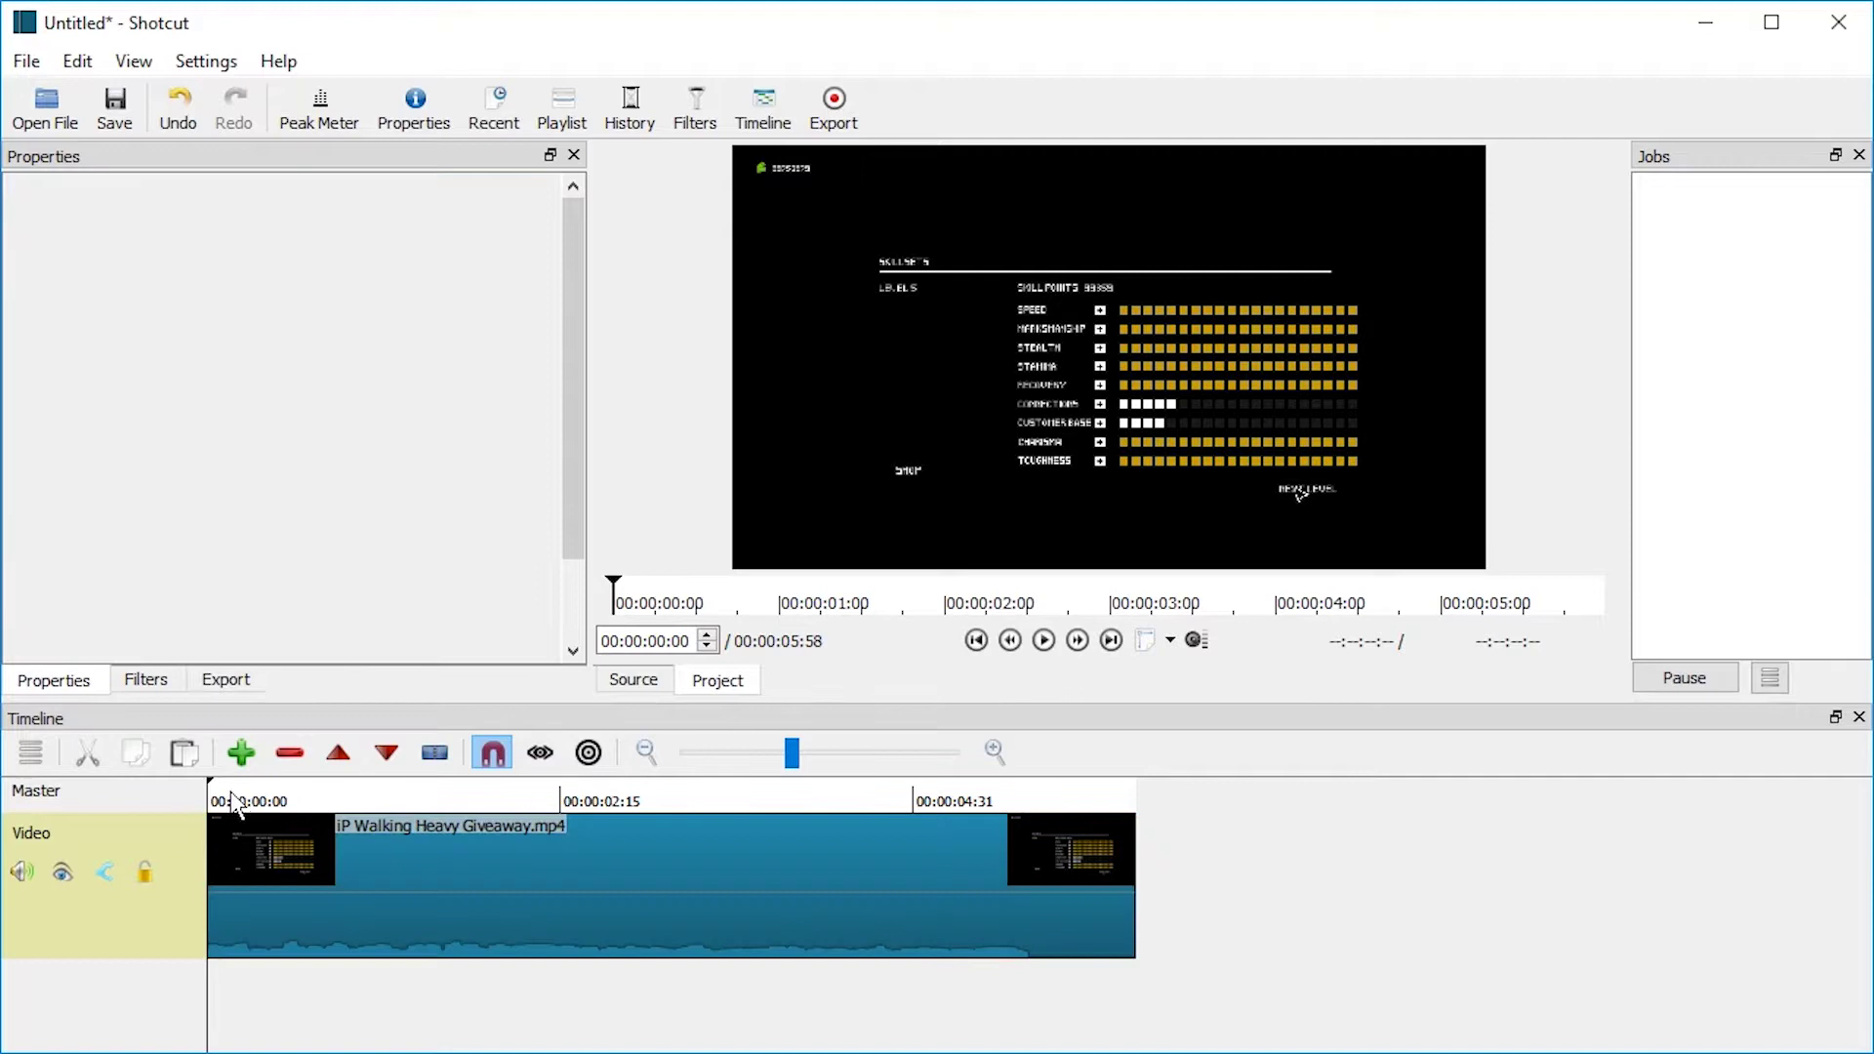
key(space)
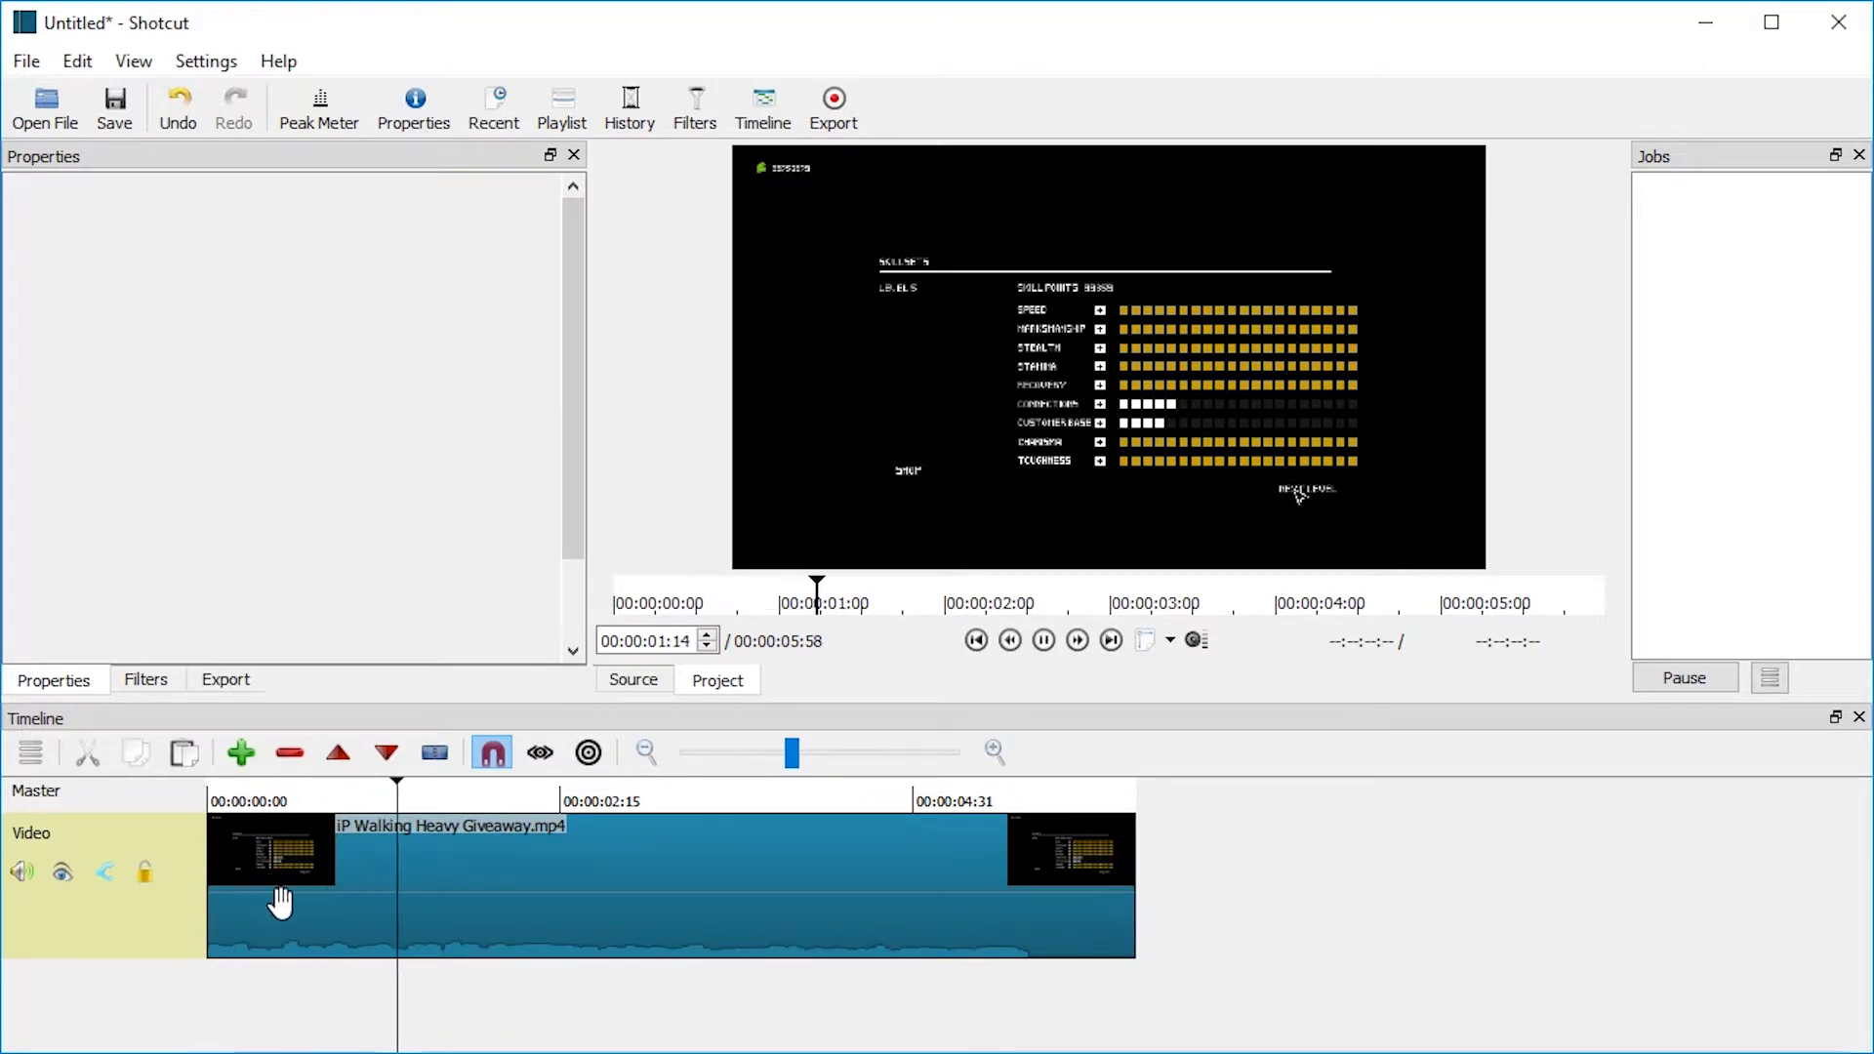
key(space)
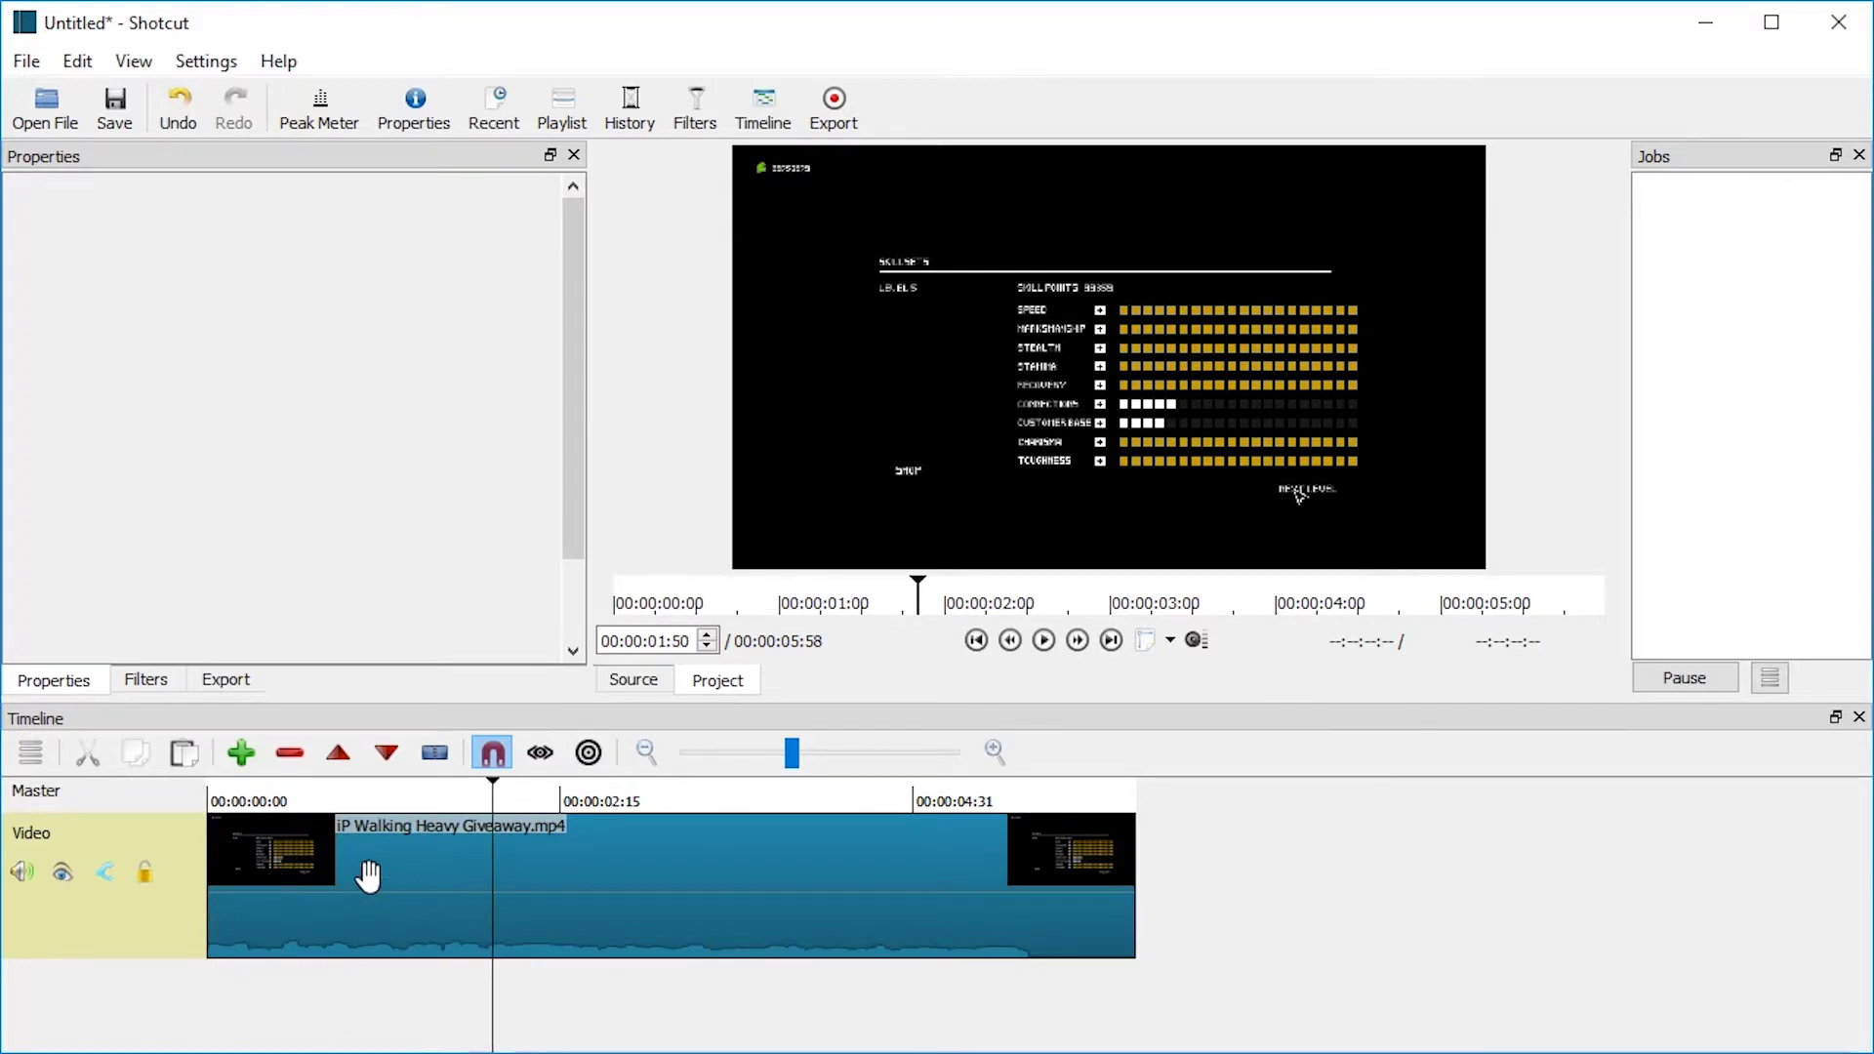
click(238, 817)
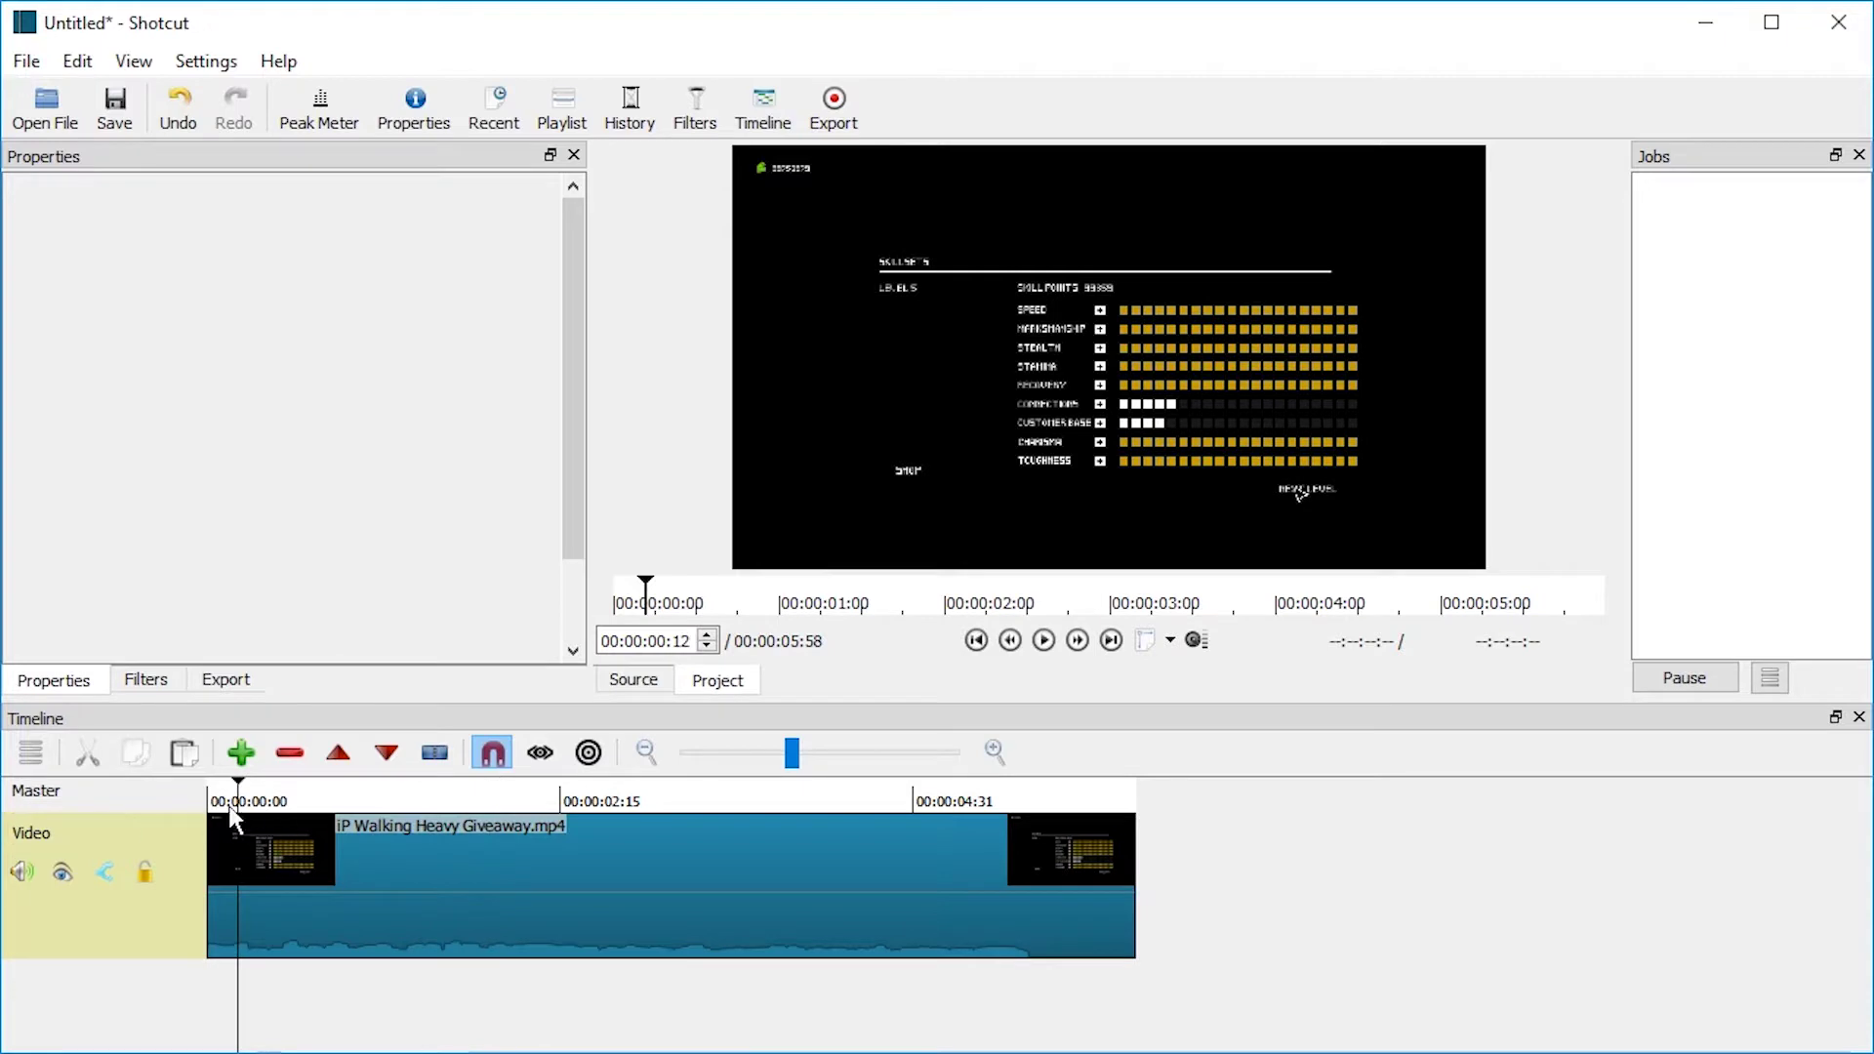
Select the clip and pick its first 2-channel AAC audio track
click(203, 803)
click(216, 796)
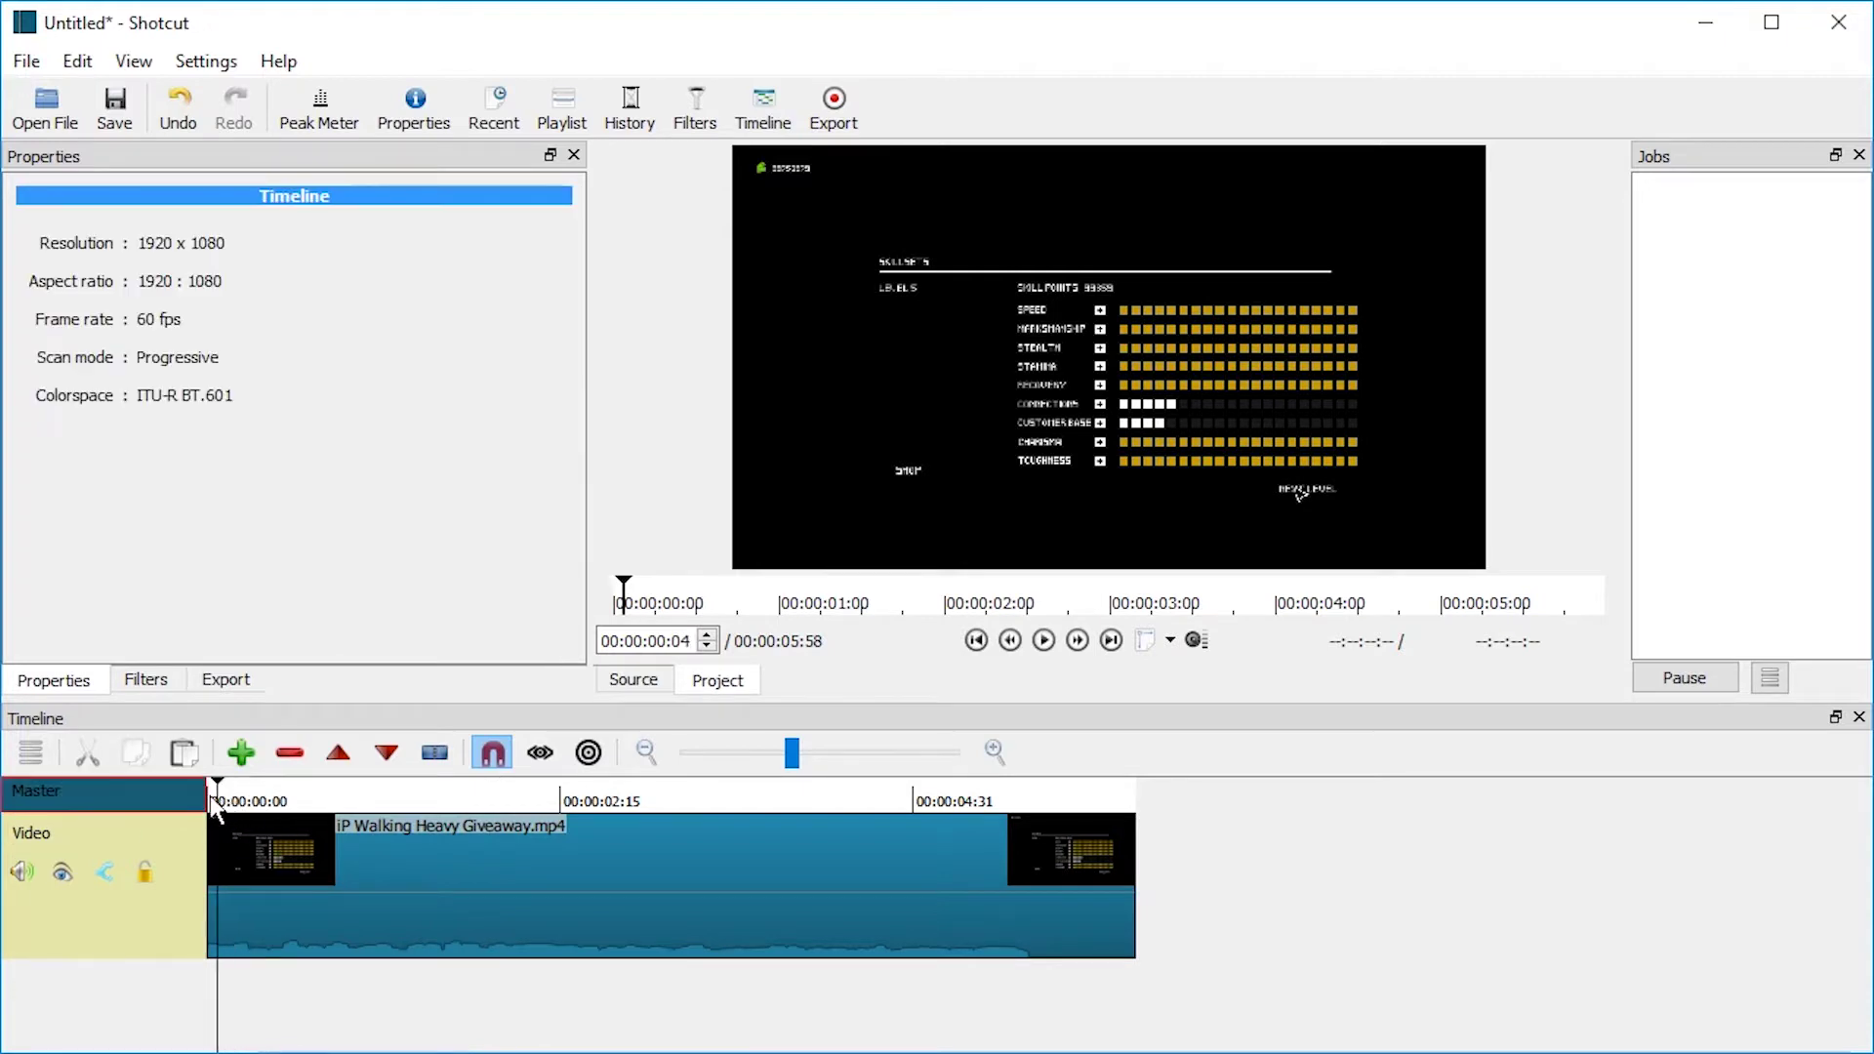
click(274, 879)
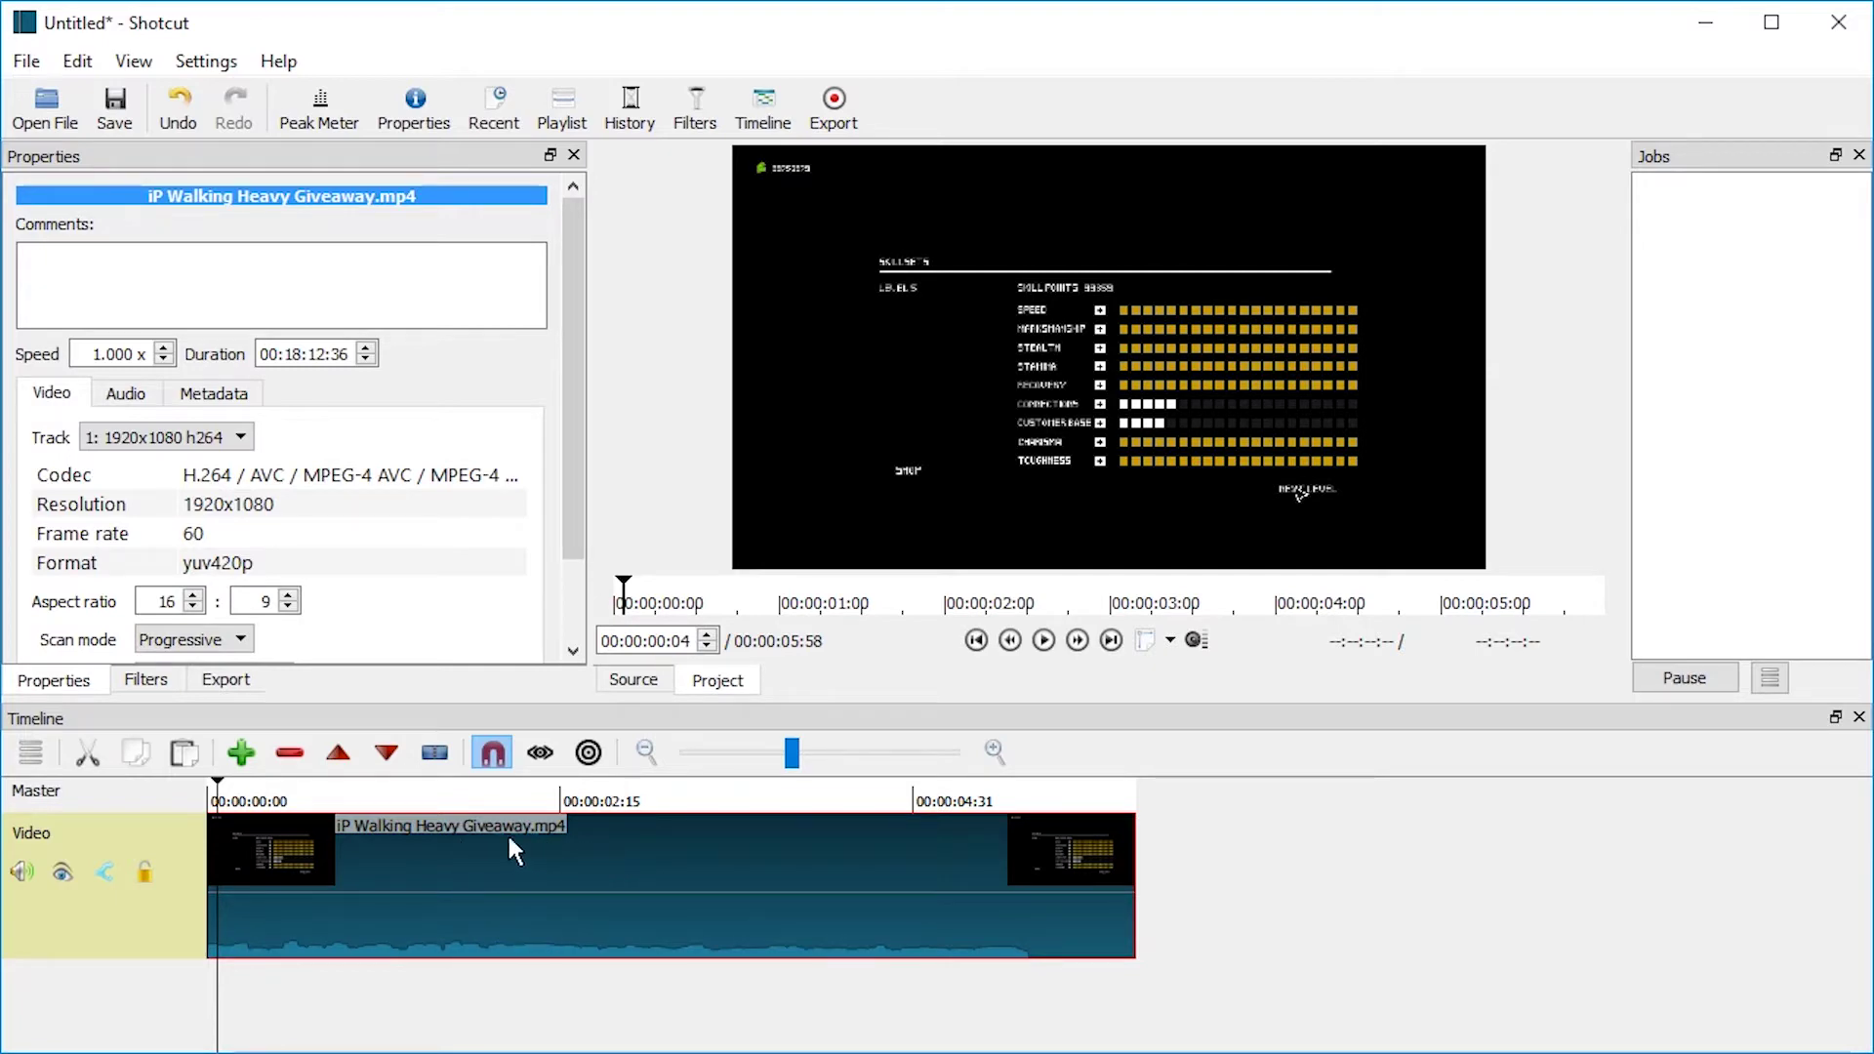
click(126, 394)
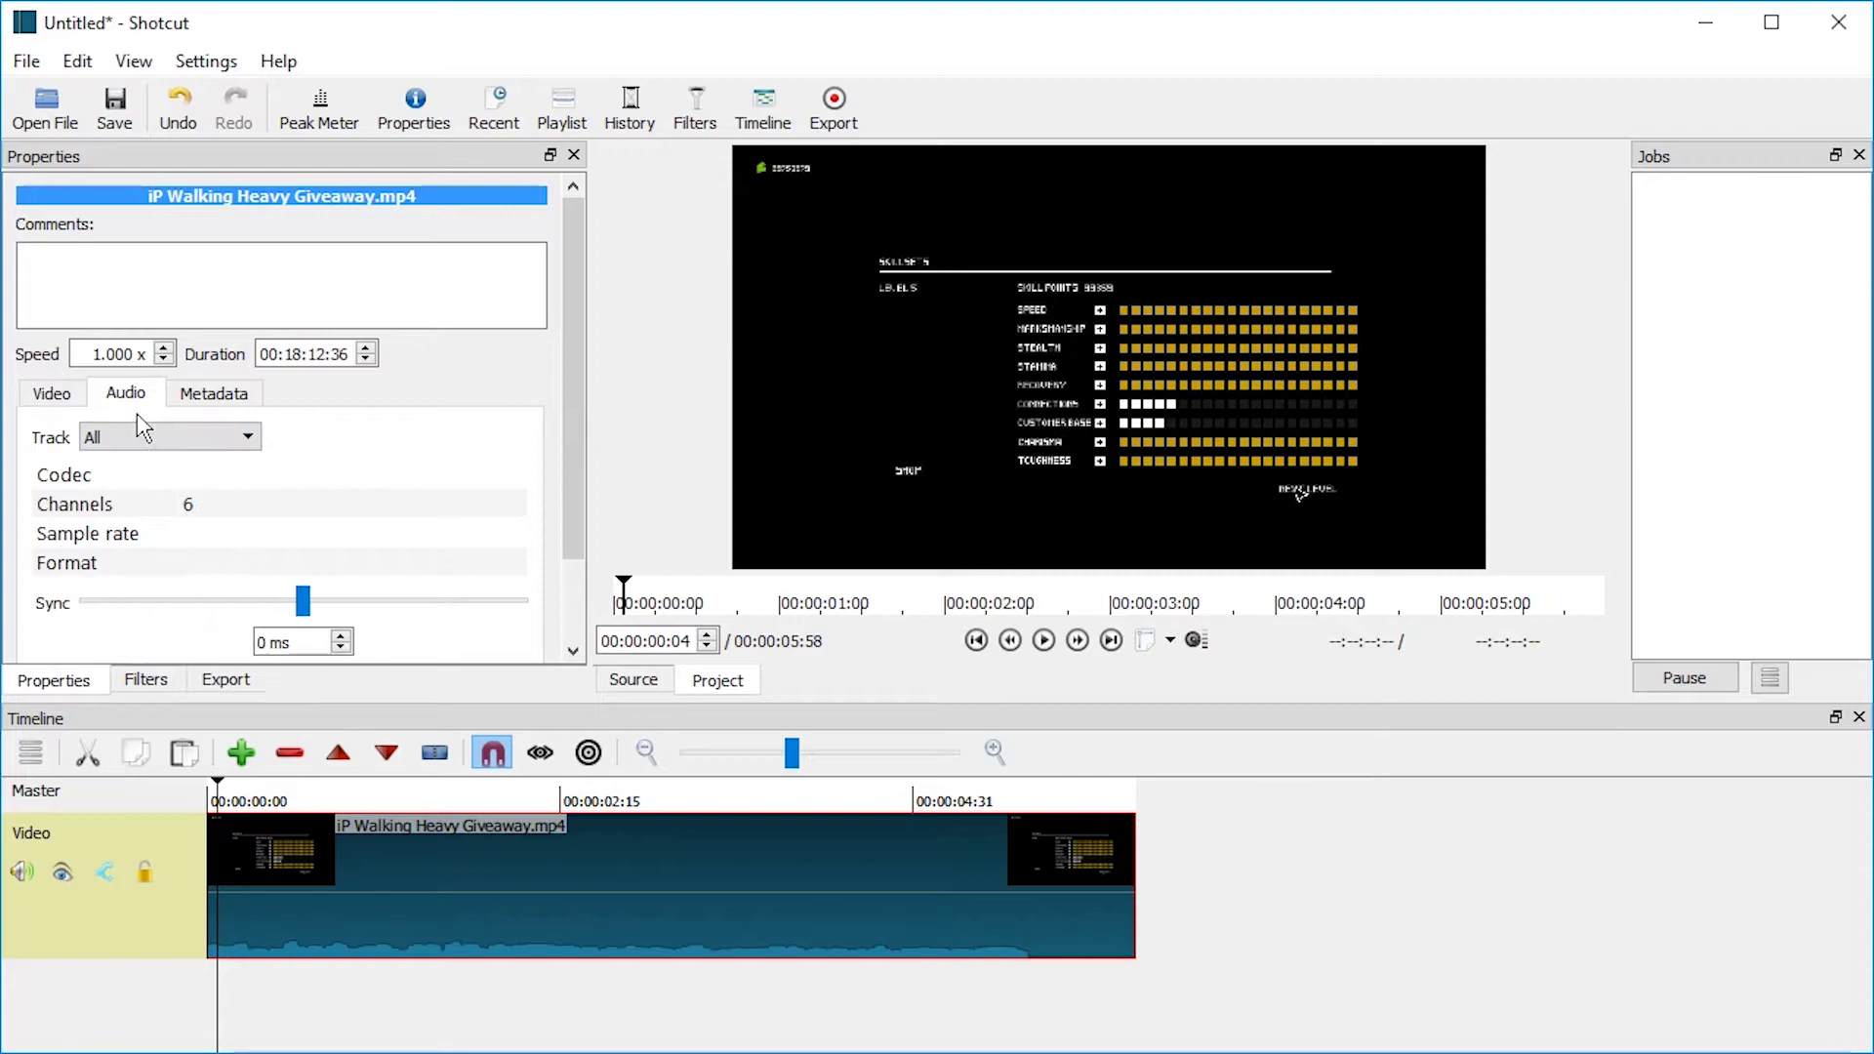
click(108, 439)
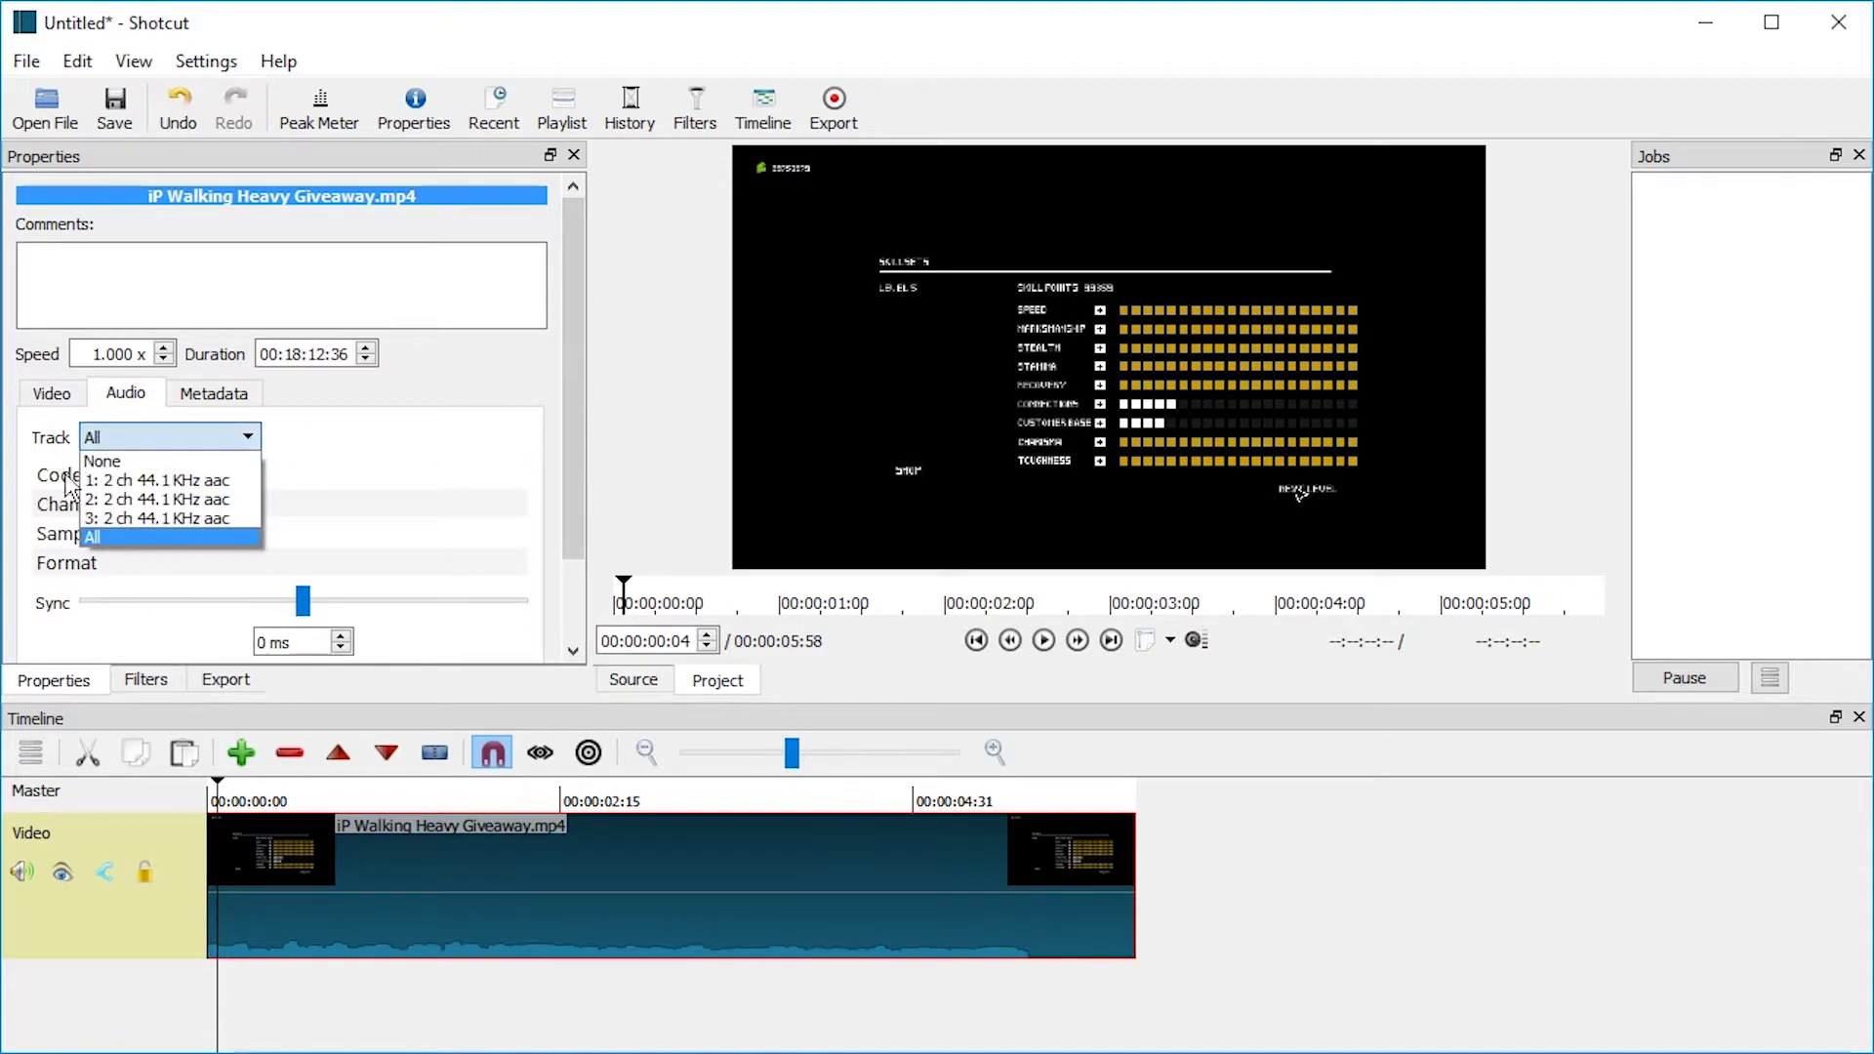
click(129, 481)
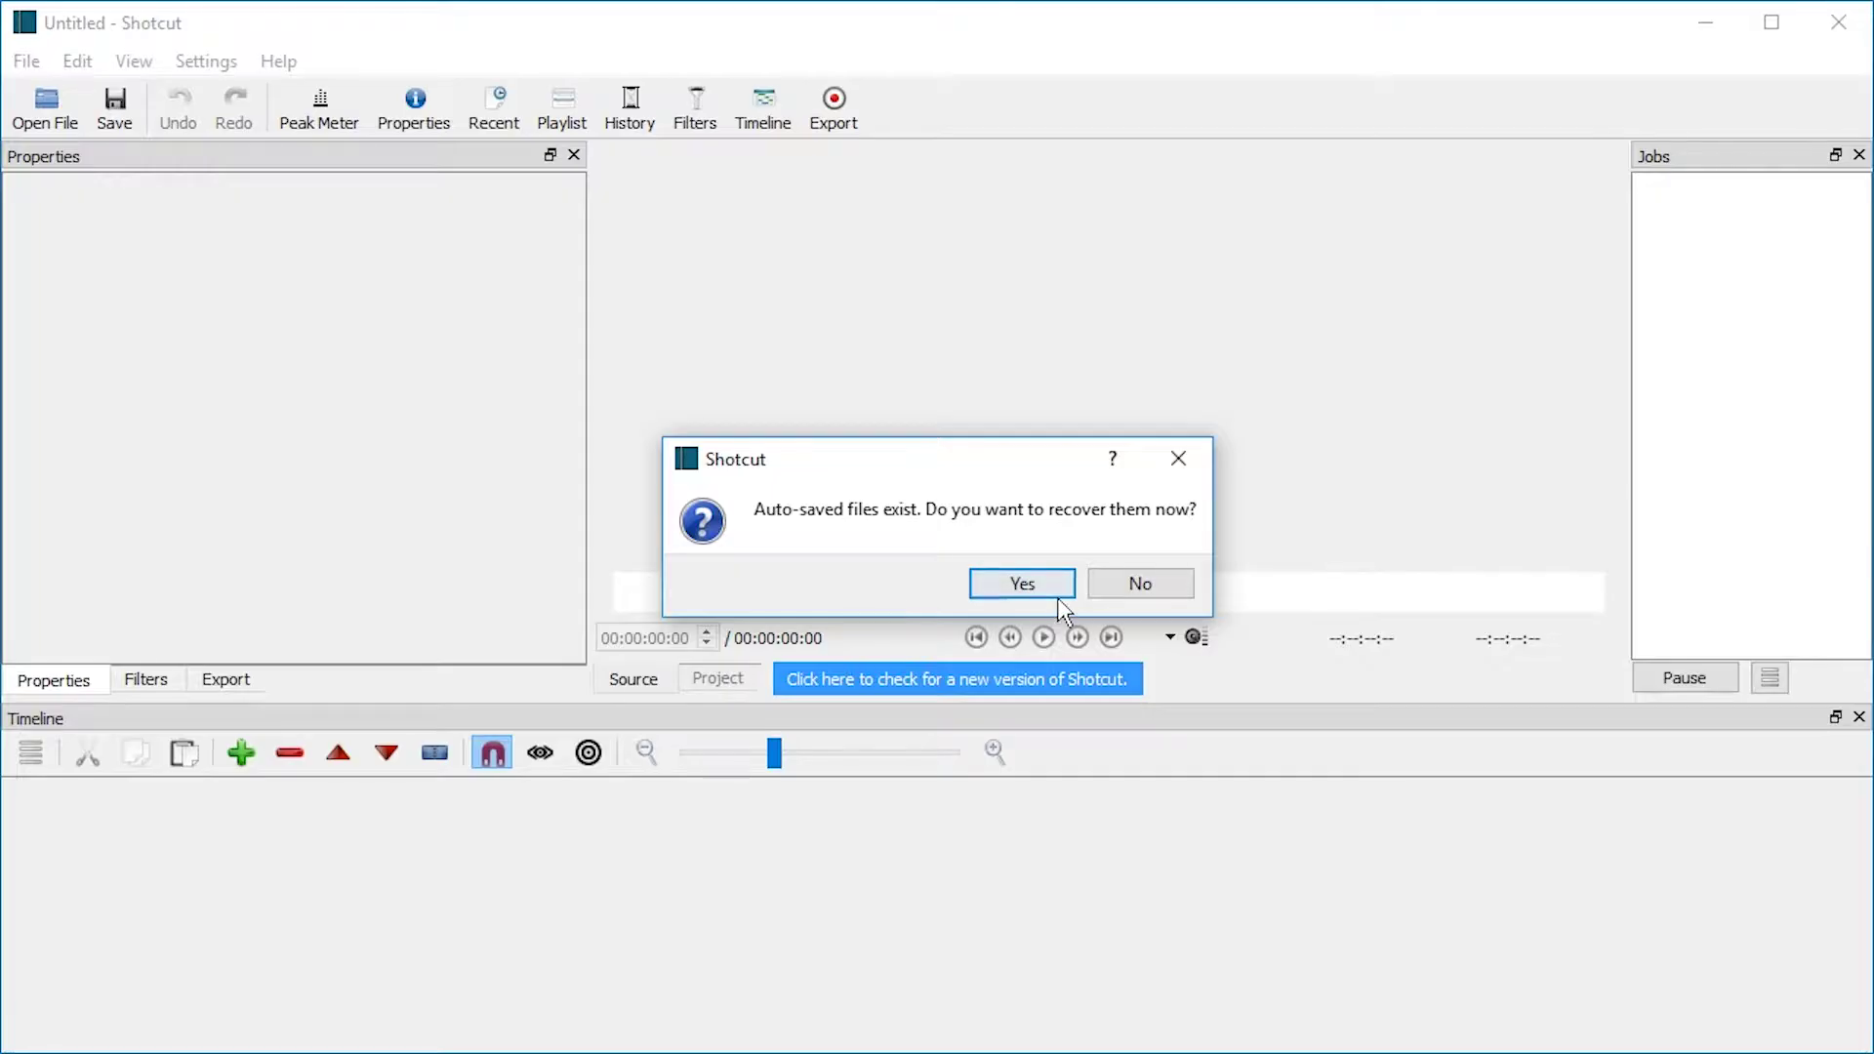
Recover the auto-saved project and set the clip's audio to track 1: 2 ch 44.1 KHz aac
click(1052, 589)
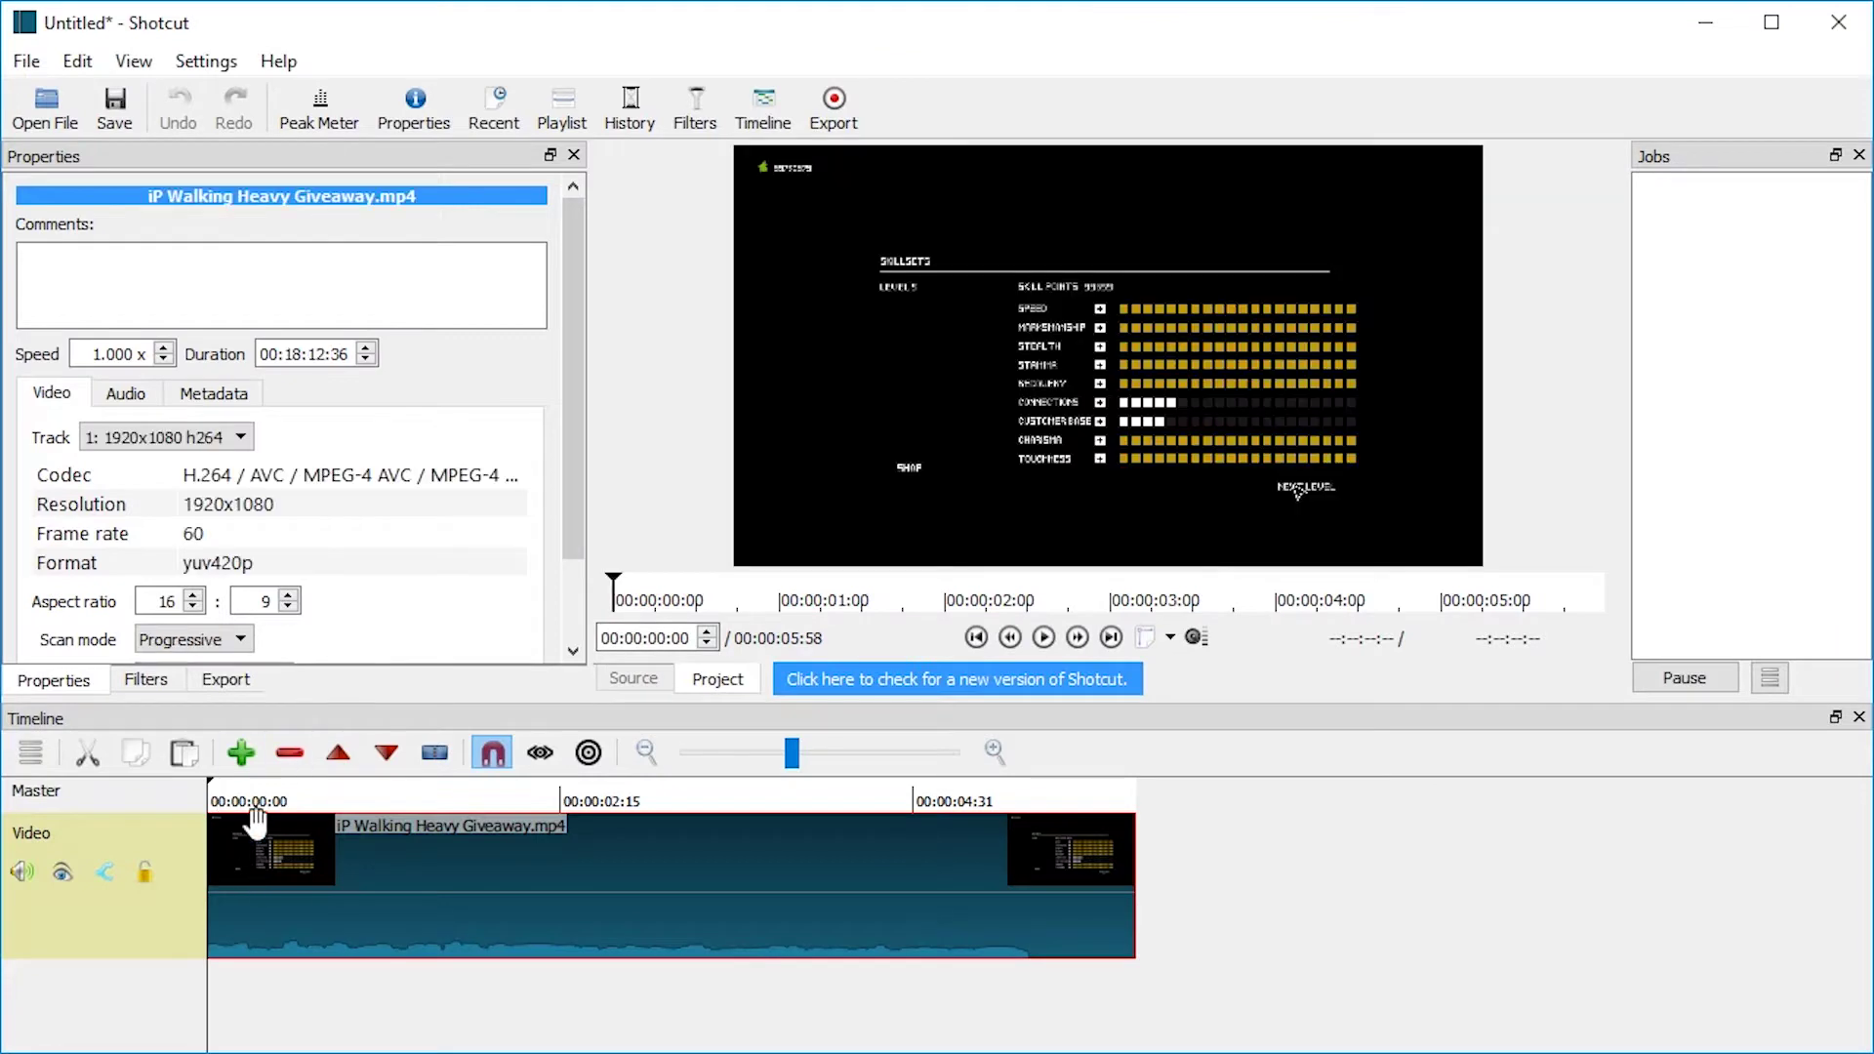
click(126, 392)
click(146, 437)
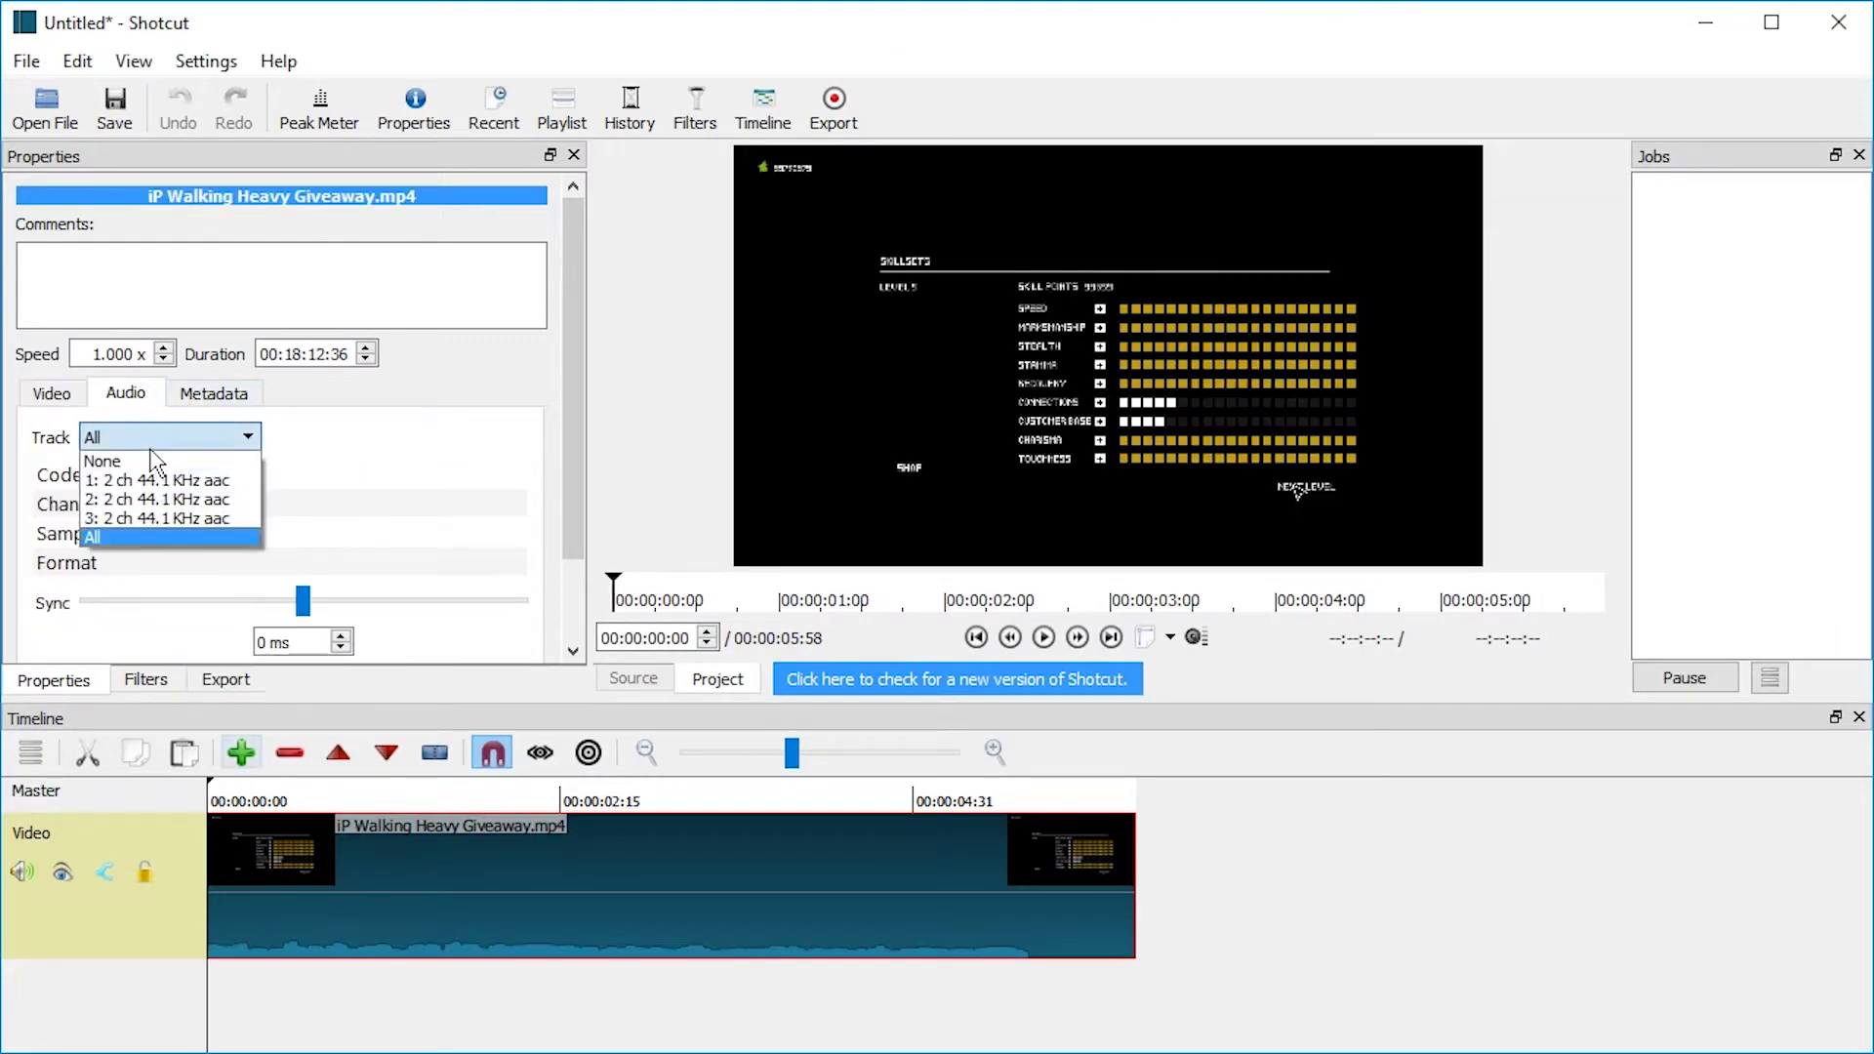
click(148, 463)
click(126, 392)
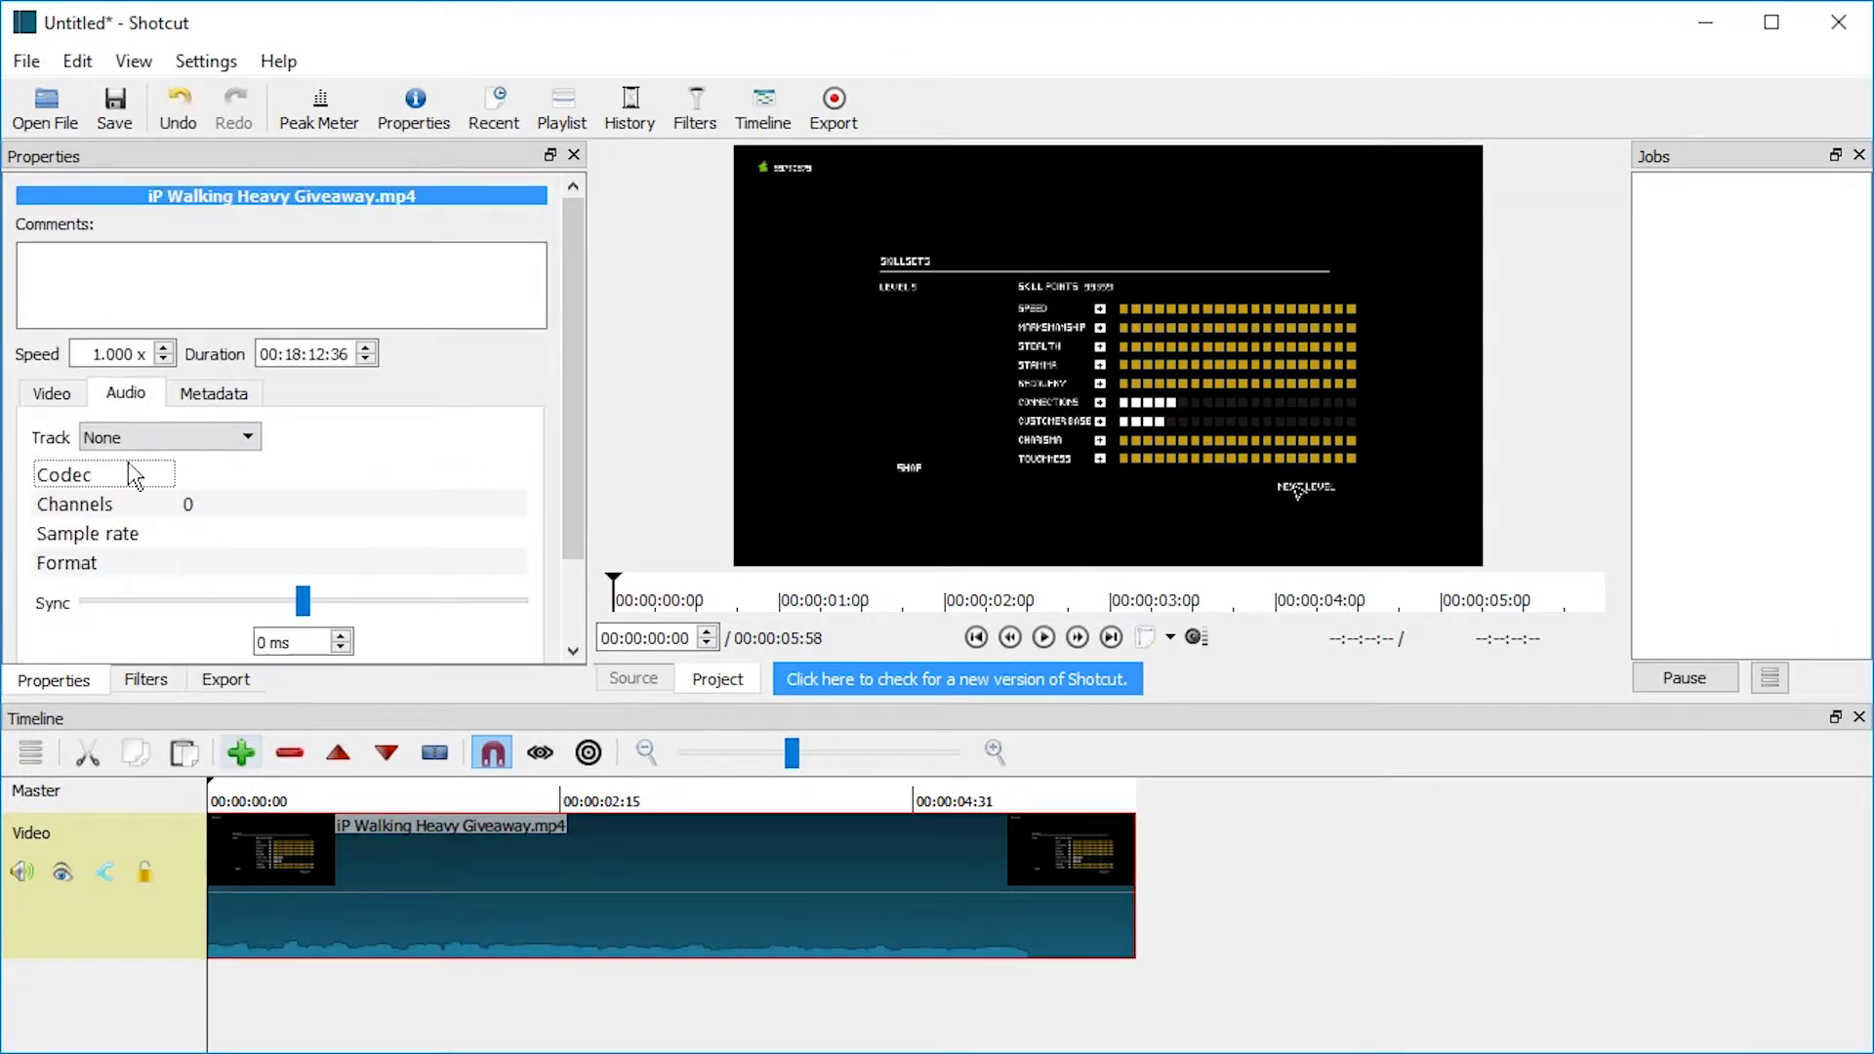
click(131, 439)
click(132, 483)
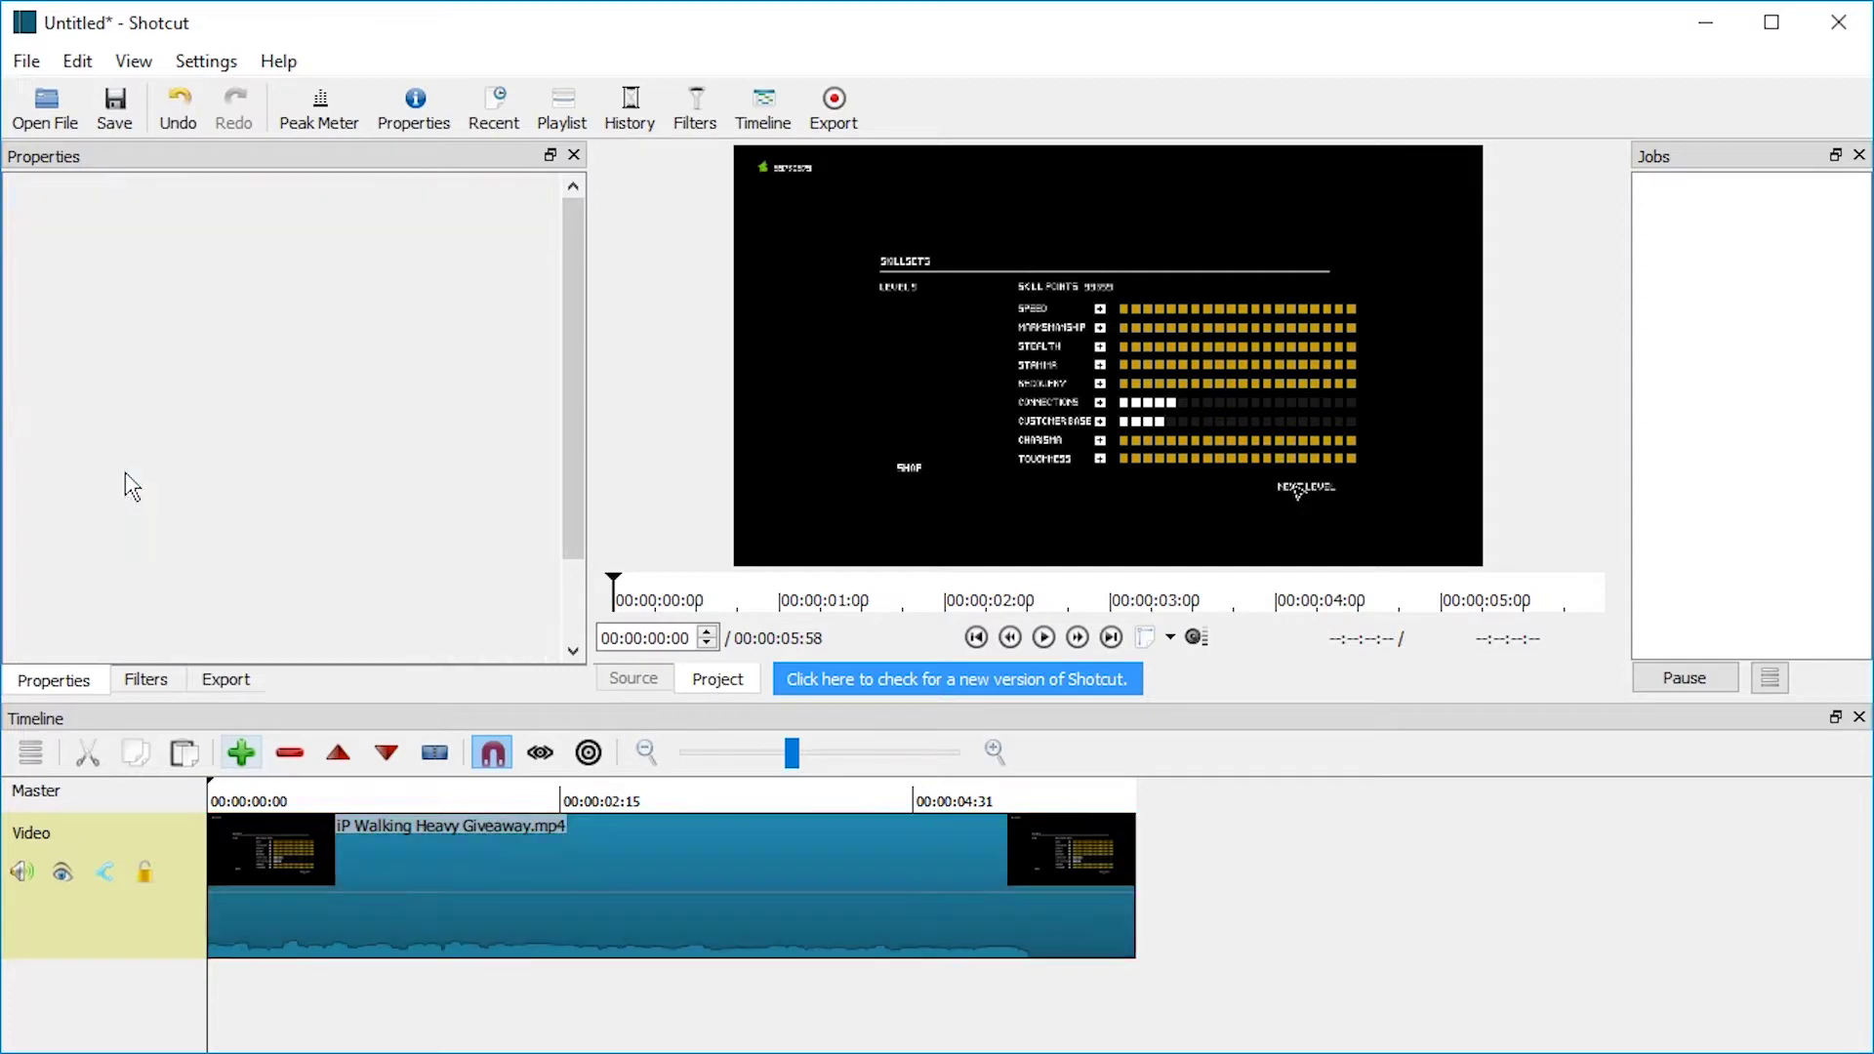
click(125, 394)
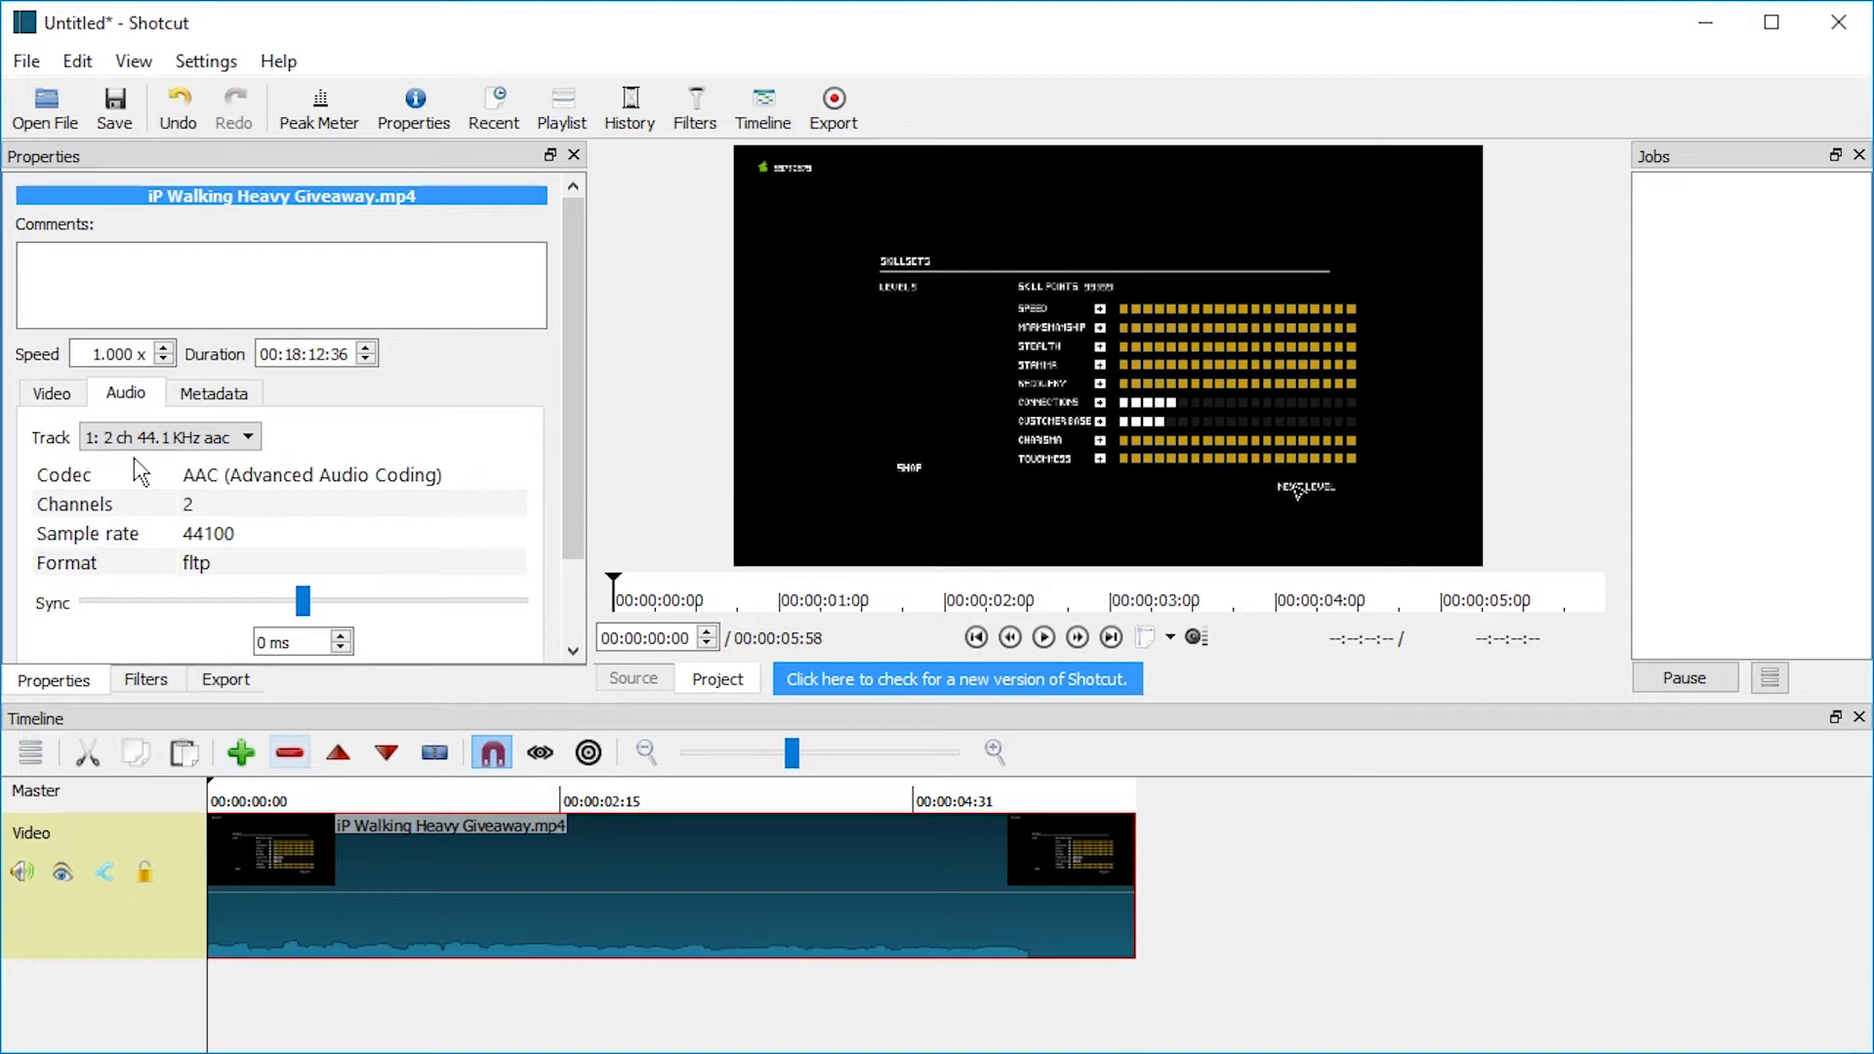
Switch the interface language to Estonian, restart, and load 720p.png into the player and timeline
click(201, 68)
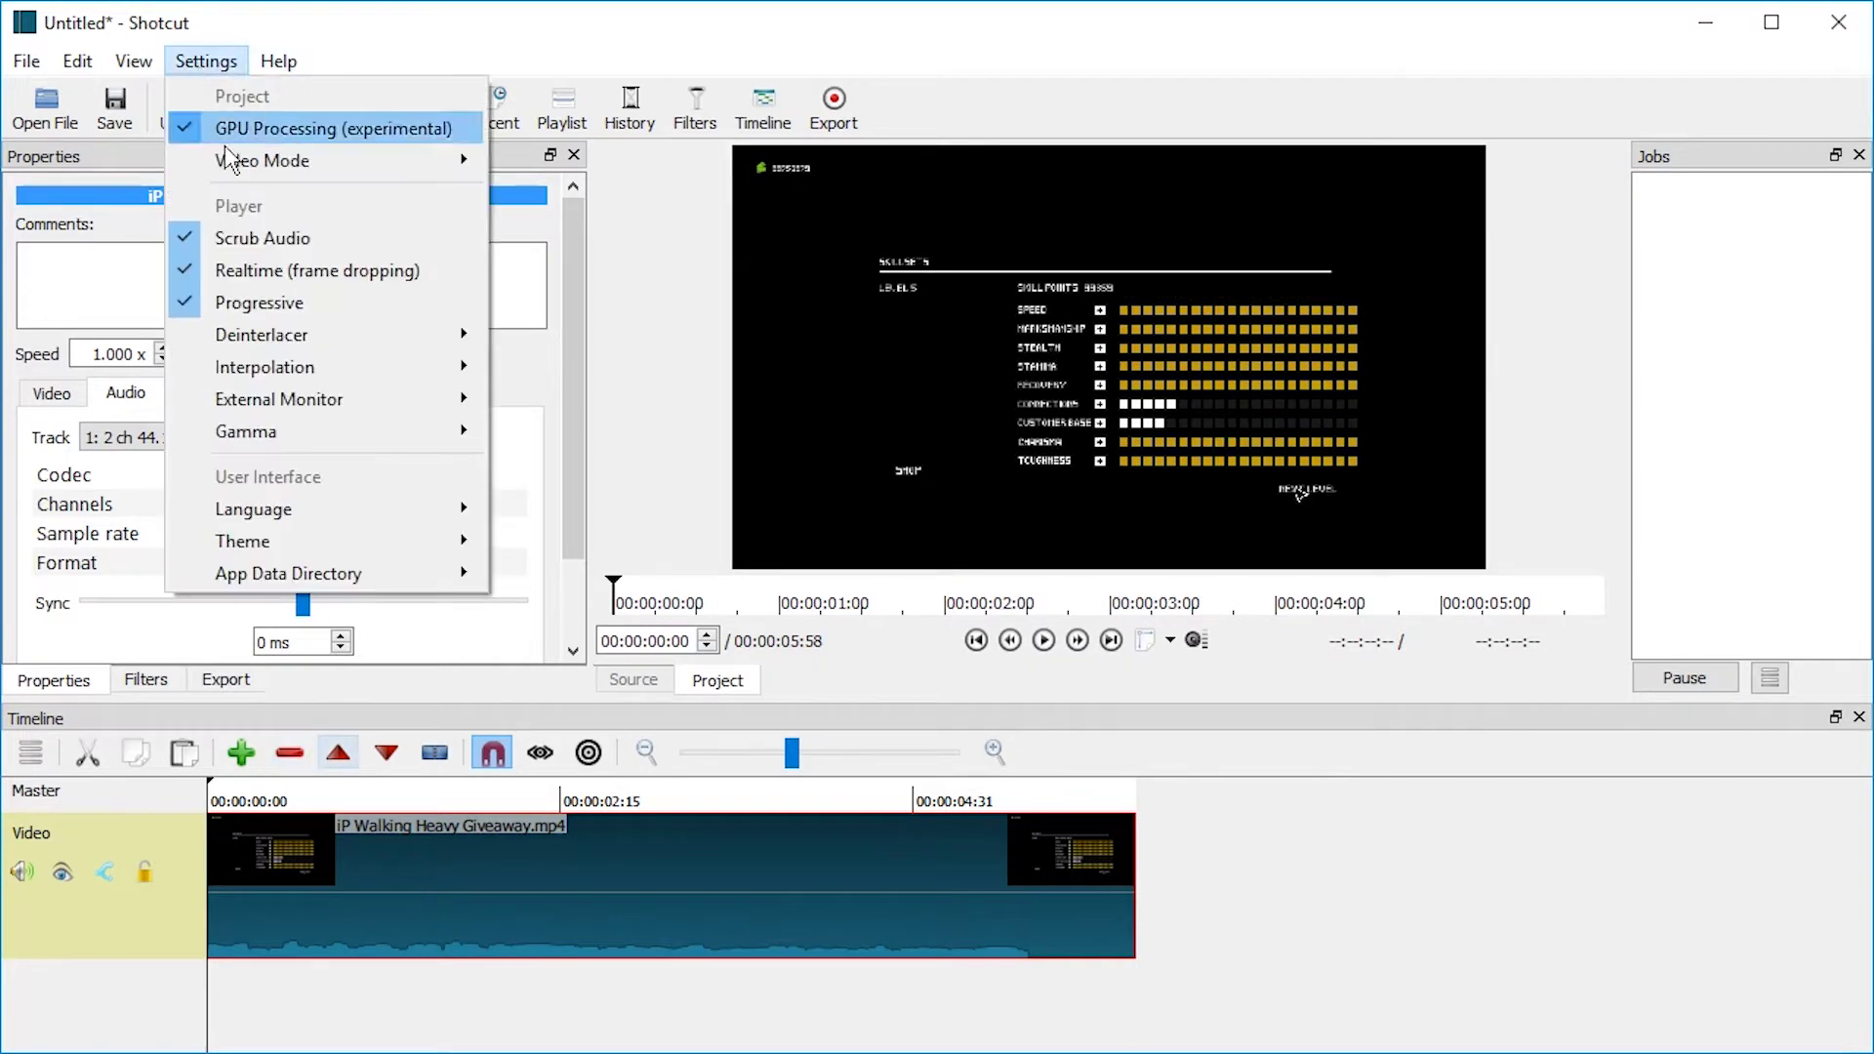
mouse_move(466, 511)
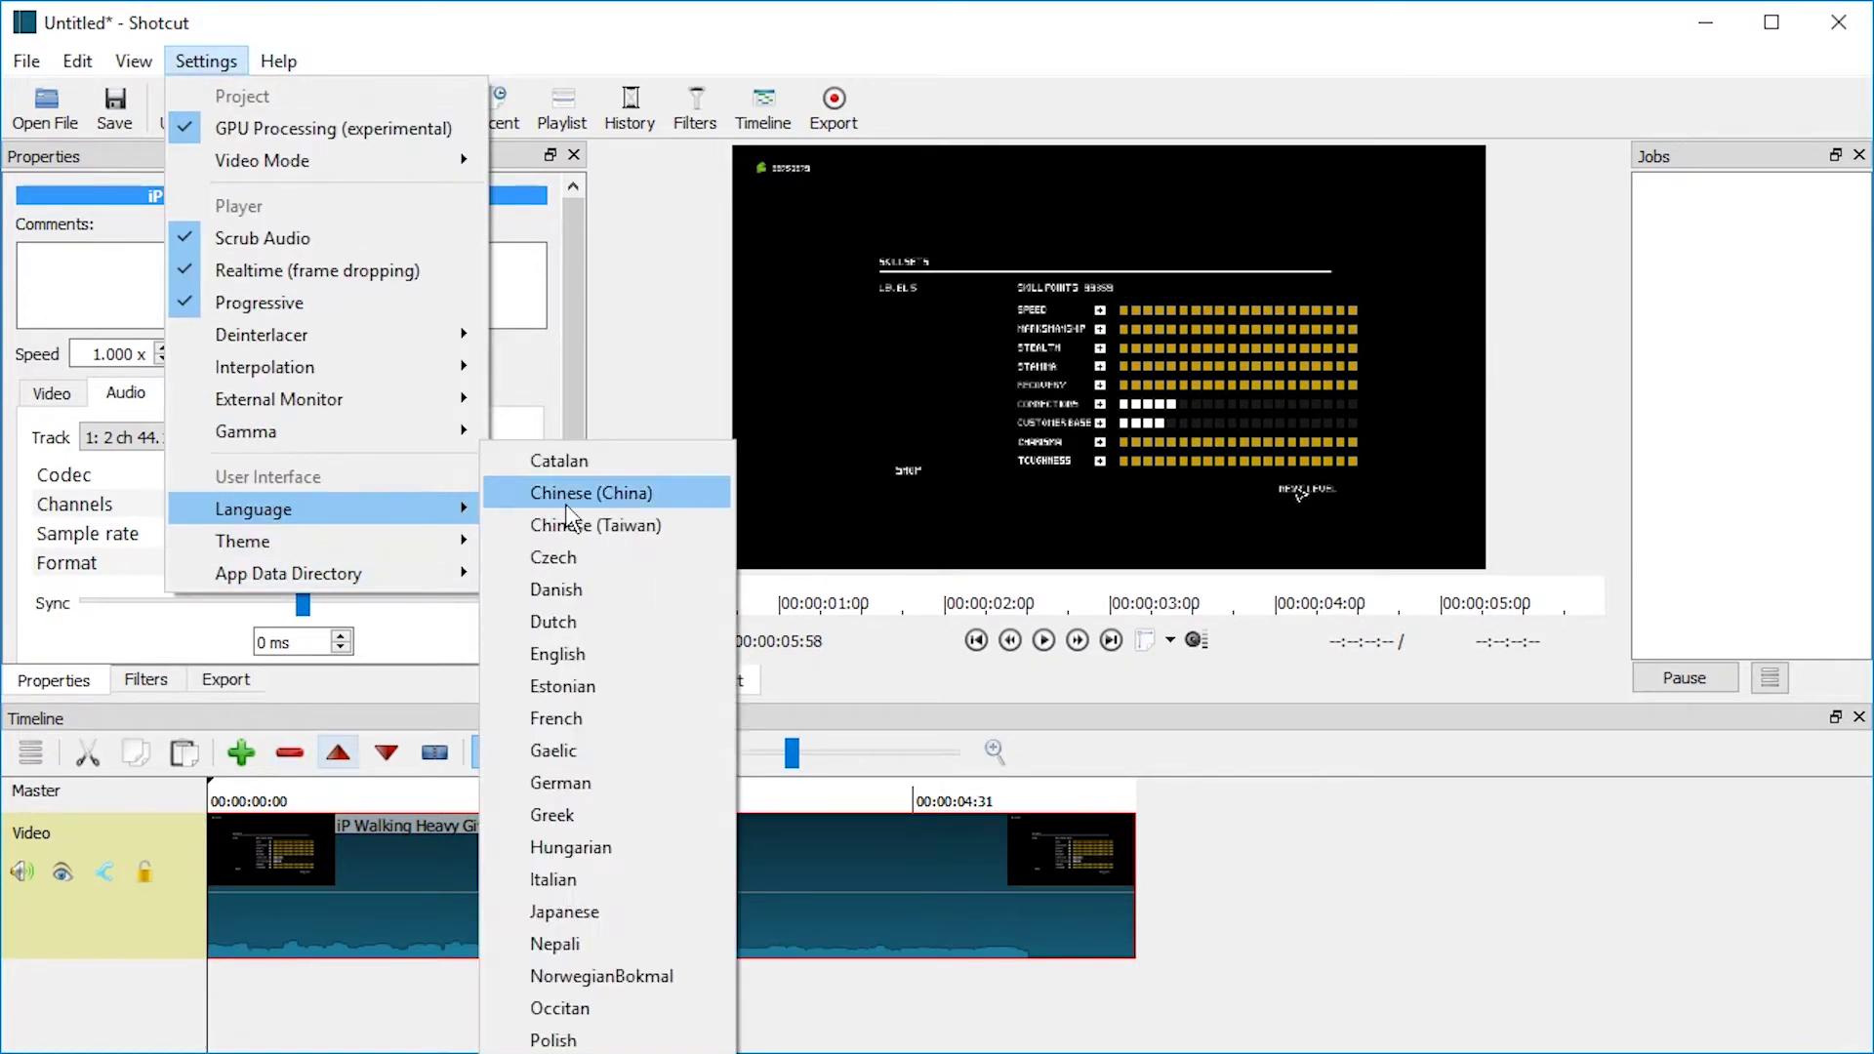
click(634, 685)
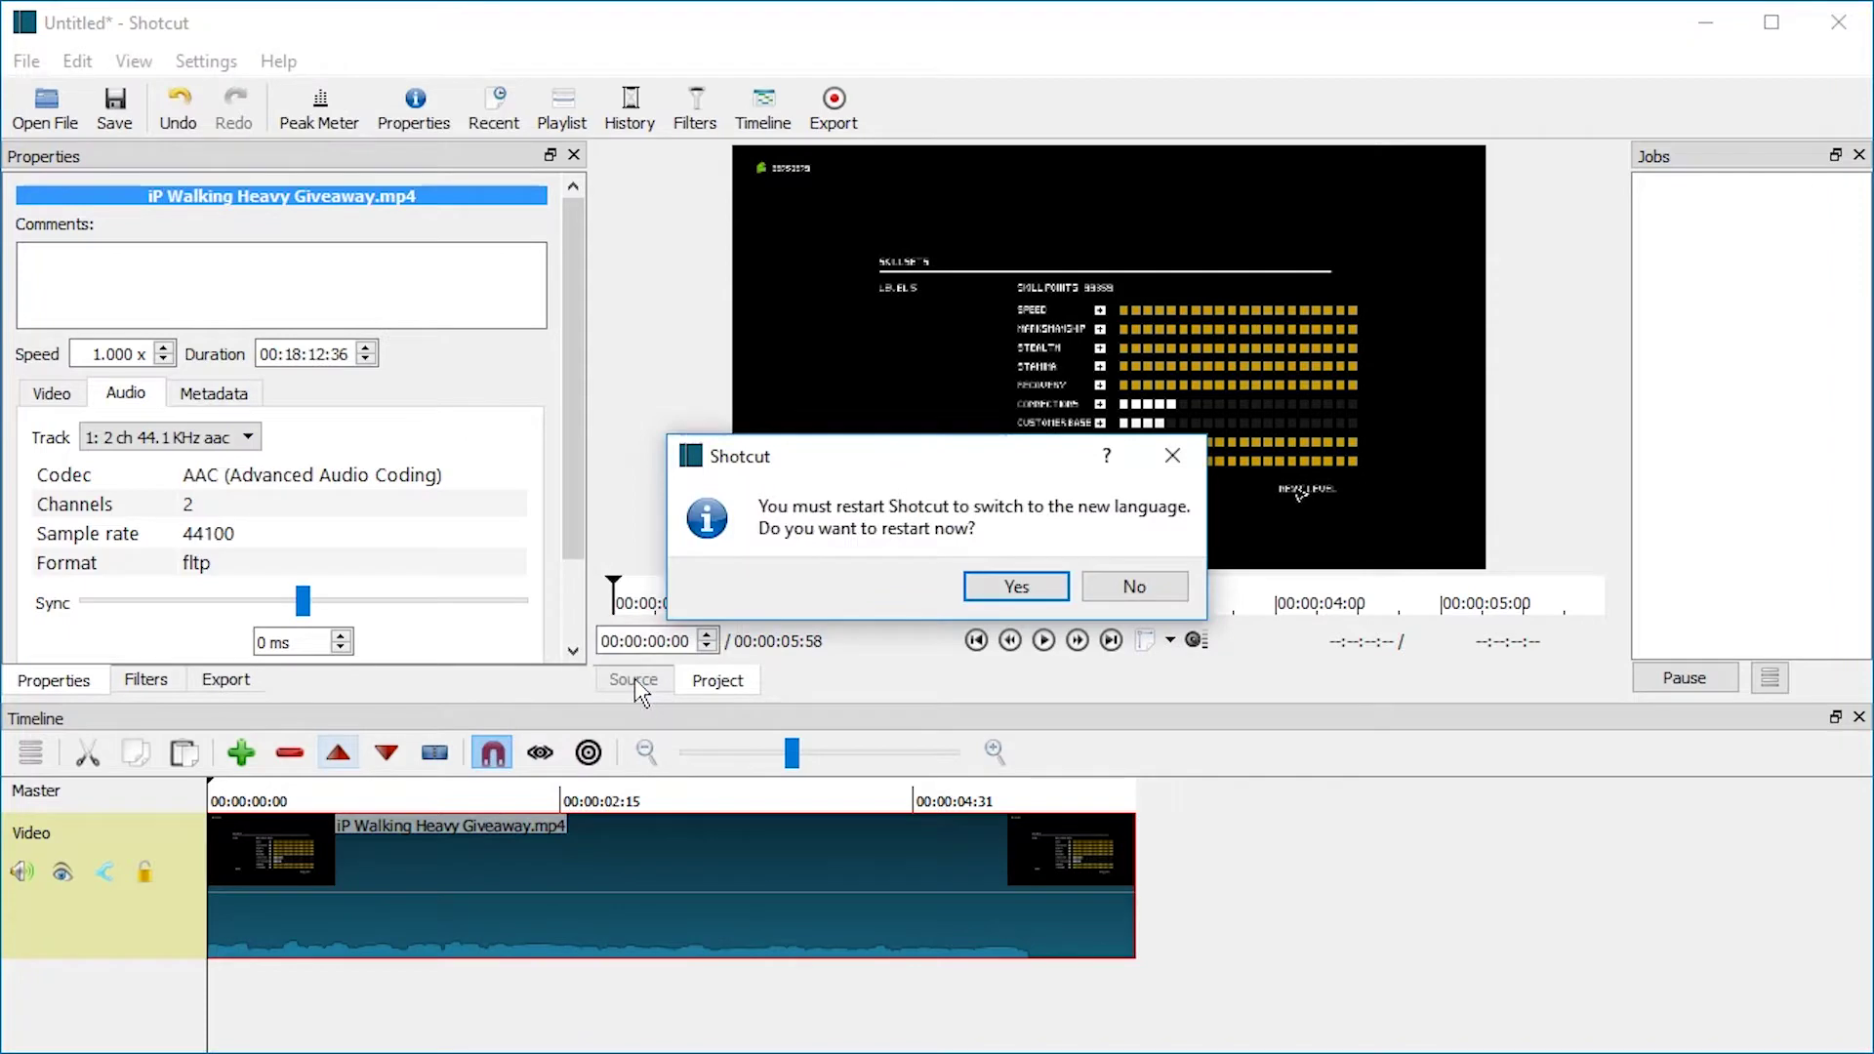
click(1020, 583)
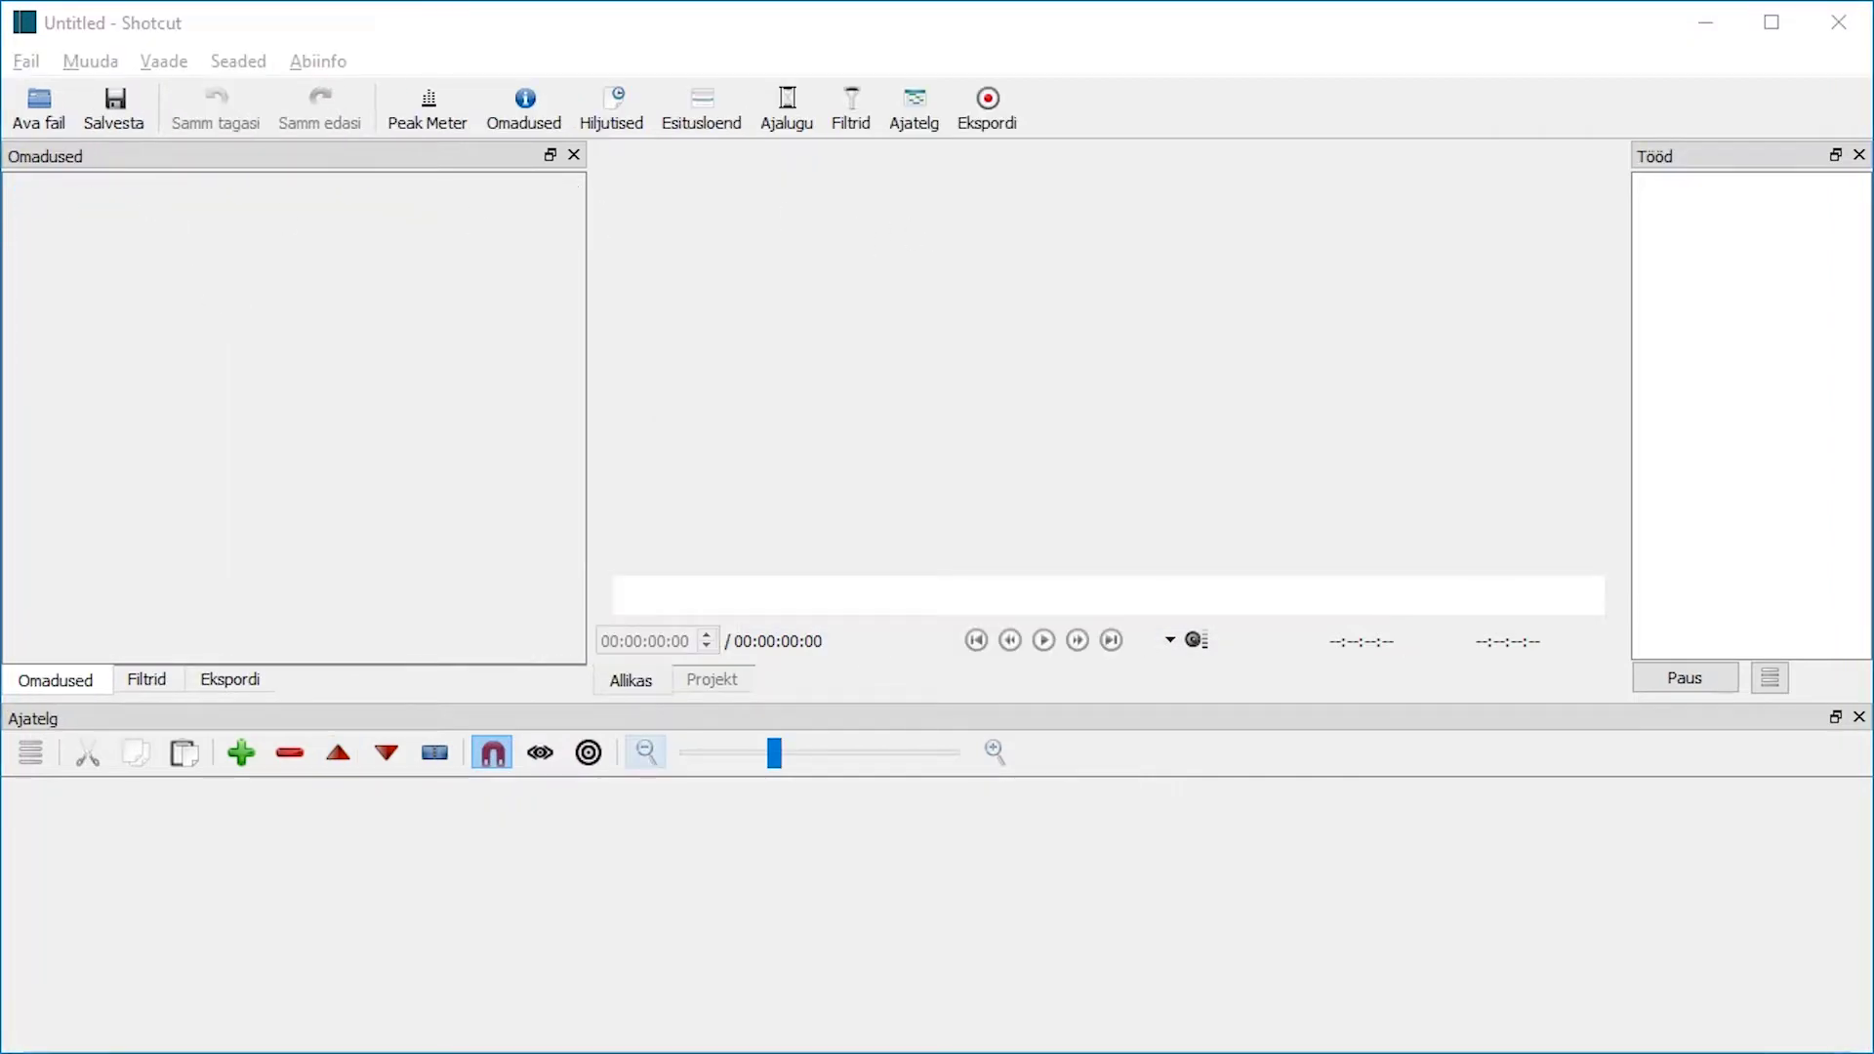
drag(864, 239, 874, 354)
drag(926, 422, 179, 911)
Check the version information, then load 720p.png and add it to the timeline
click(326, 836)
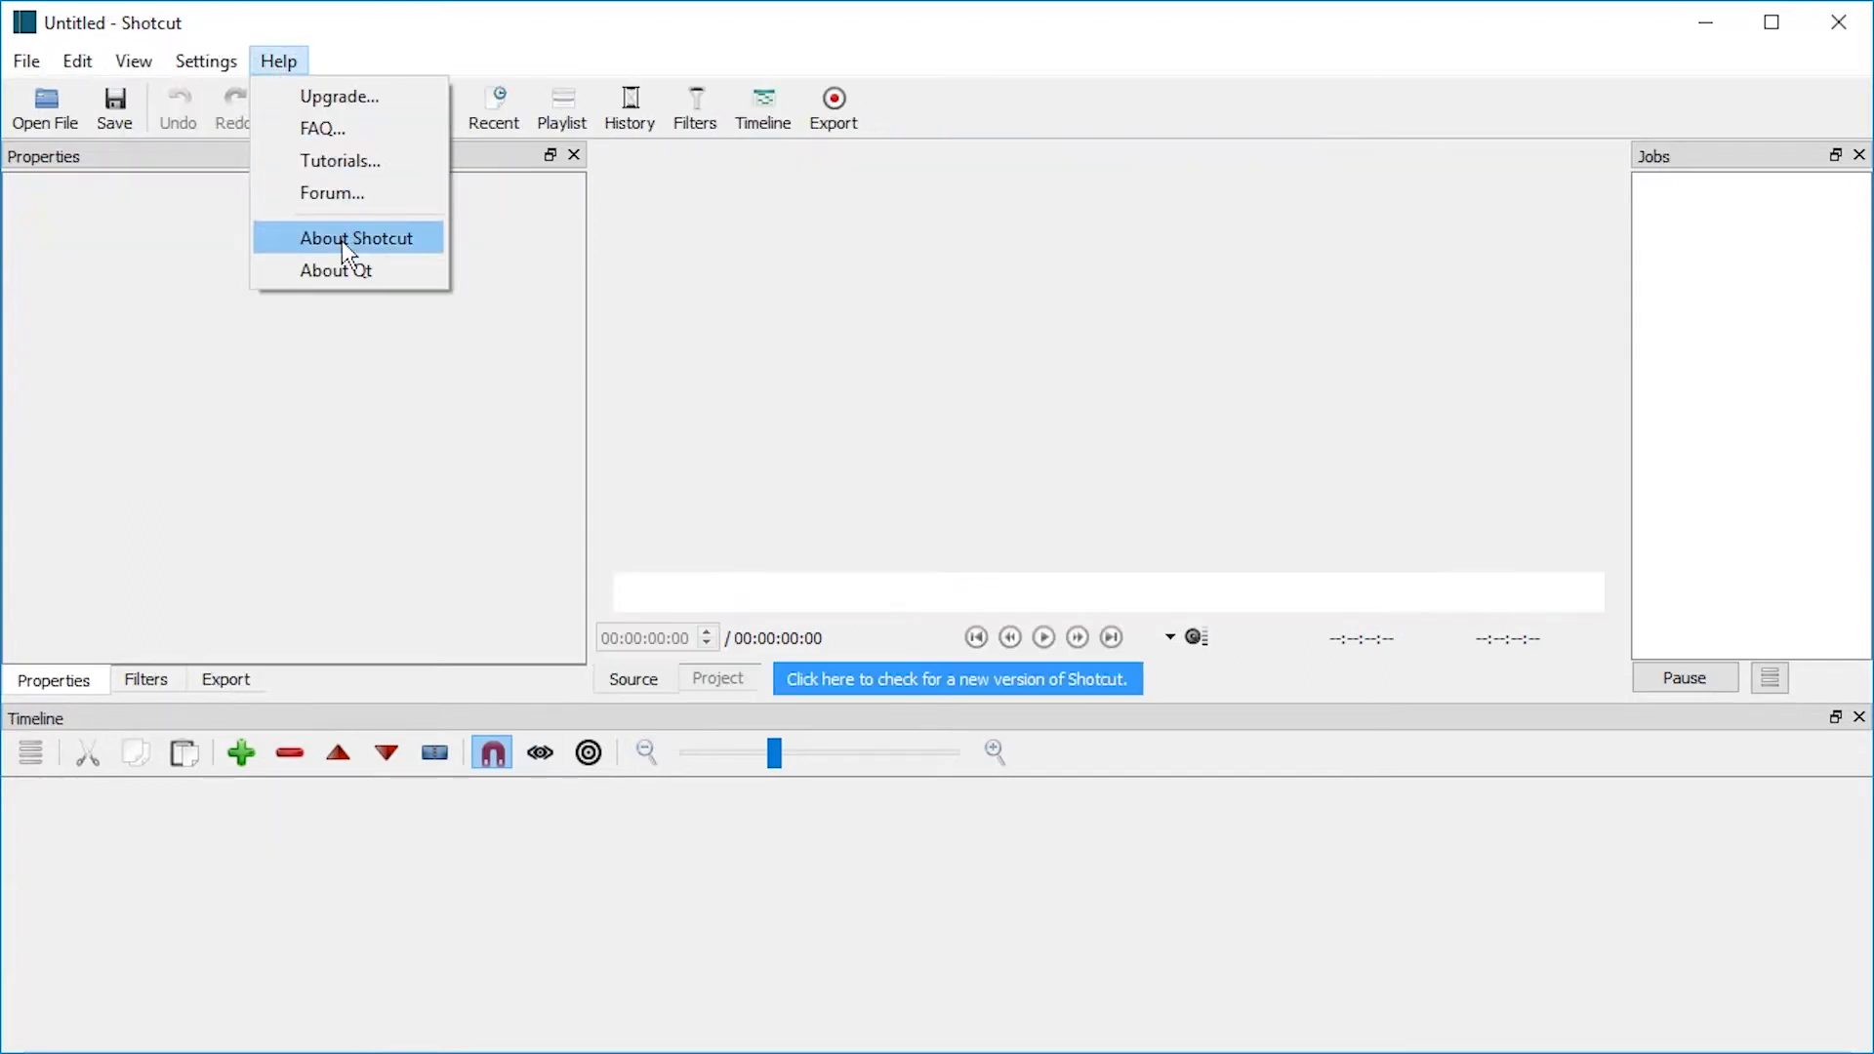
click(342, 240)
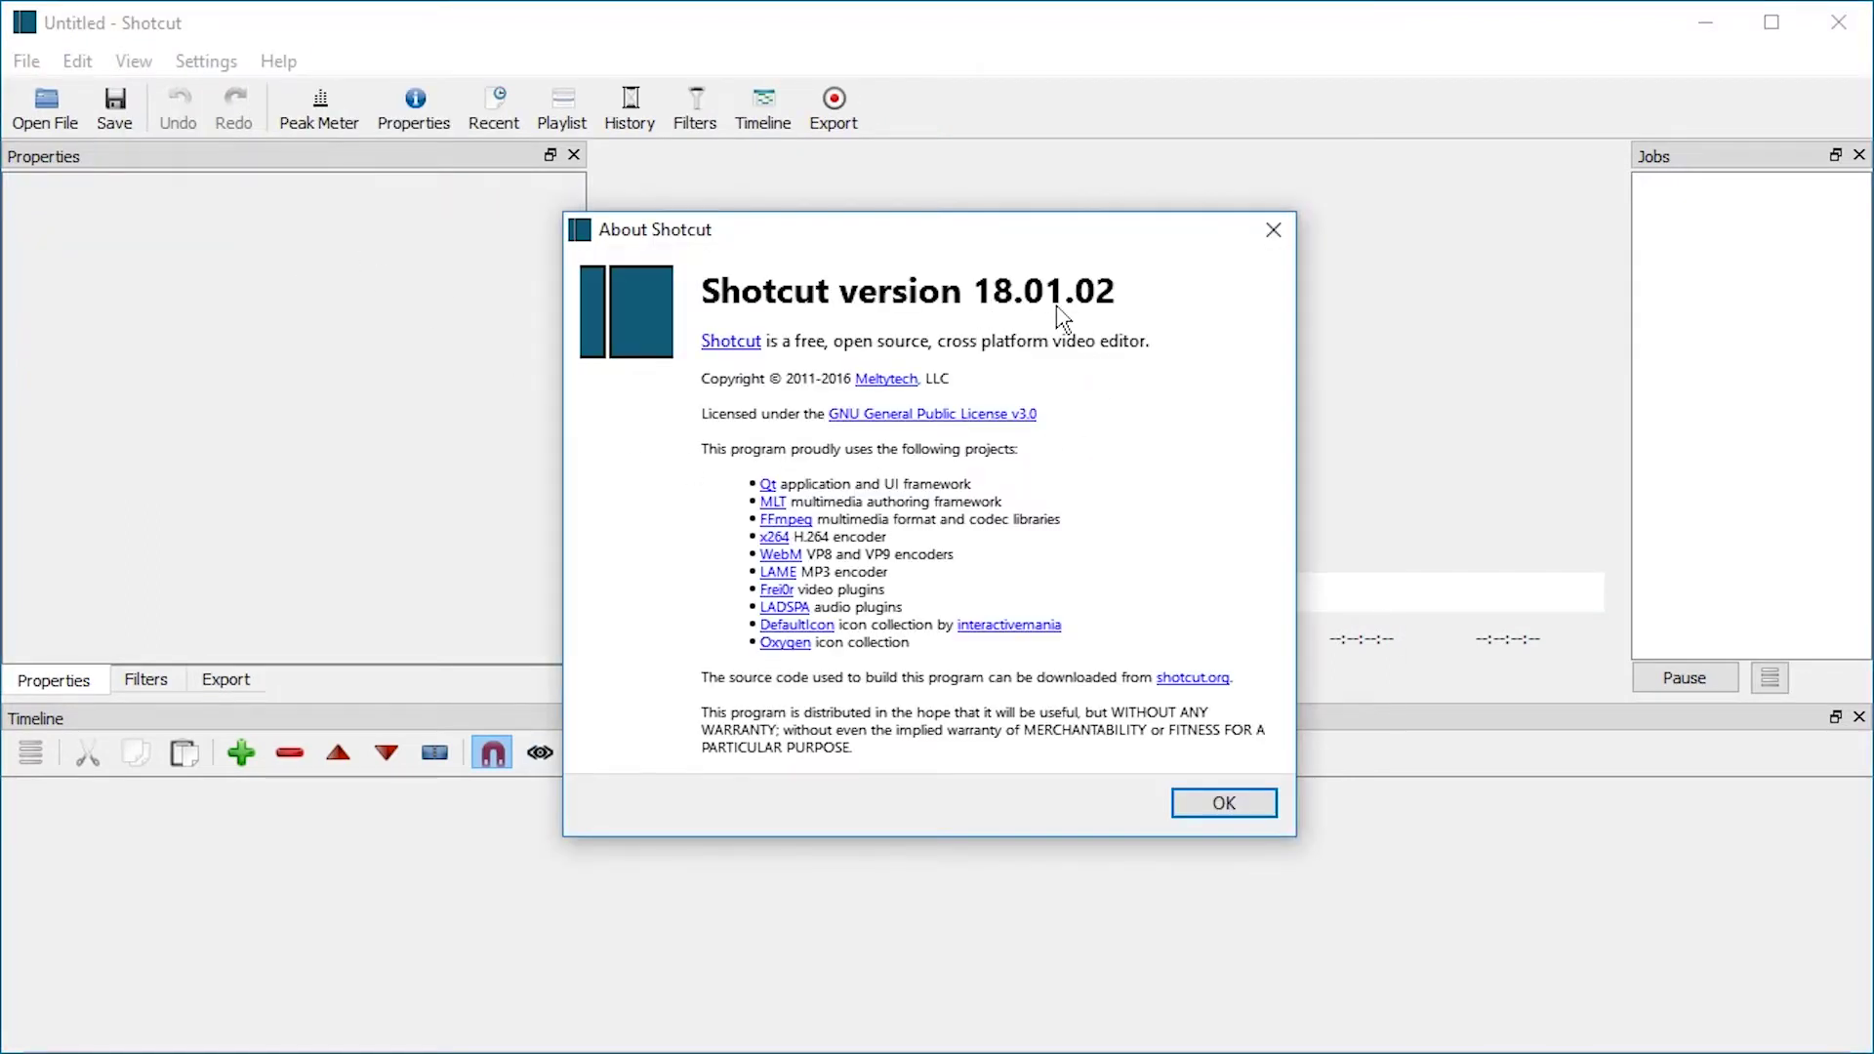
key(Escape)
drag(1761, 318, 978, 352)
drag(978, 352, 978, 351)
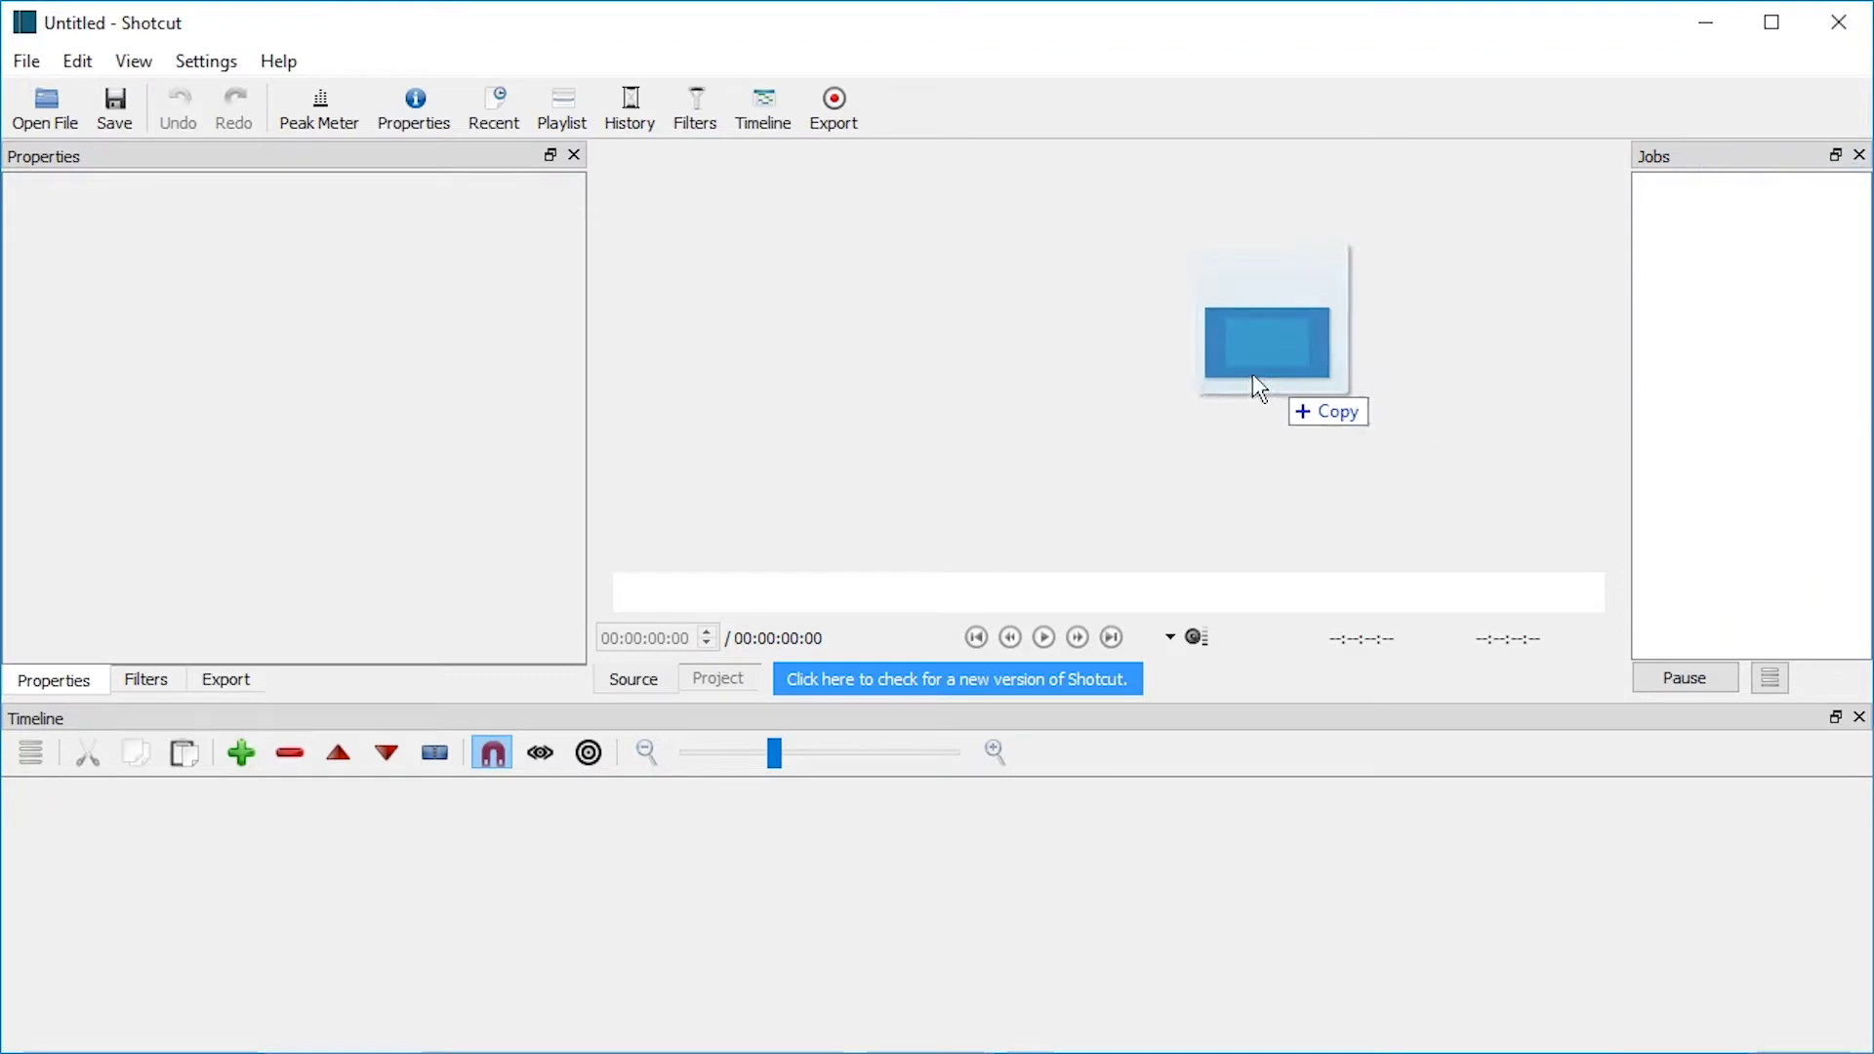
drag(1251, 372, 1247, 380)
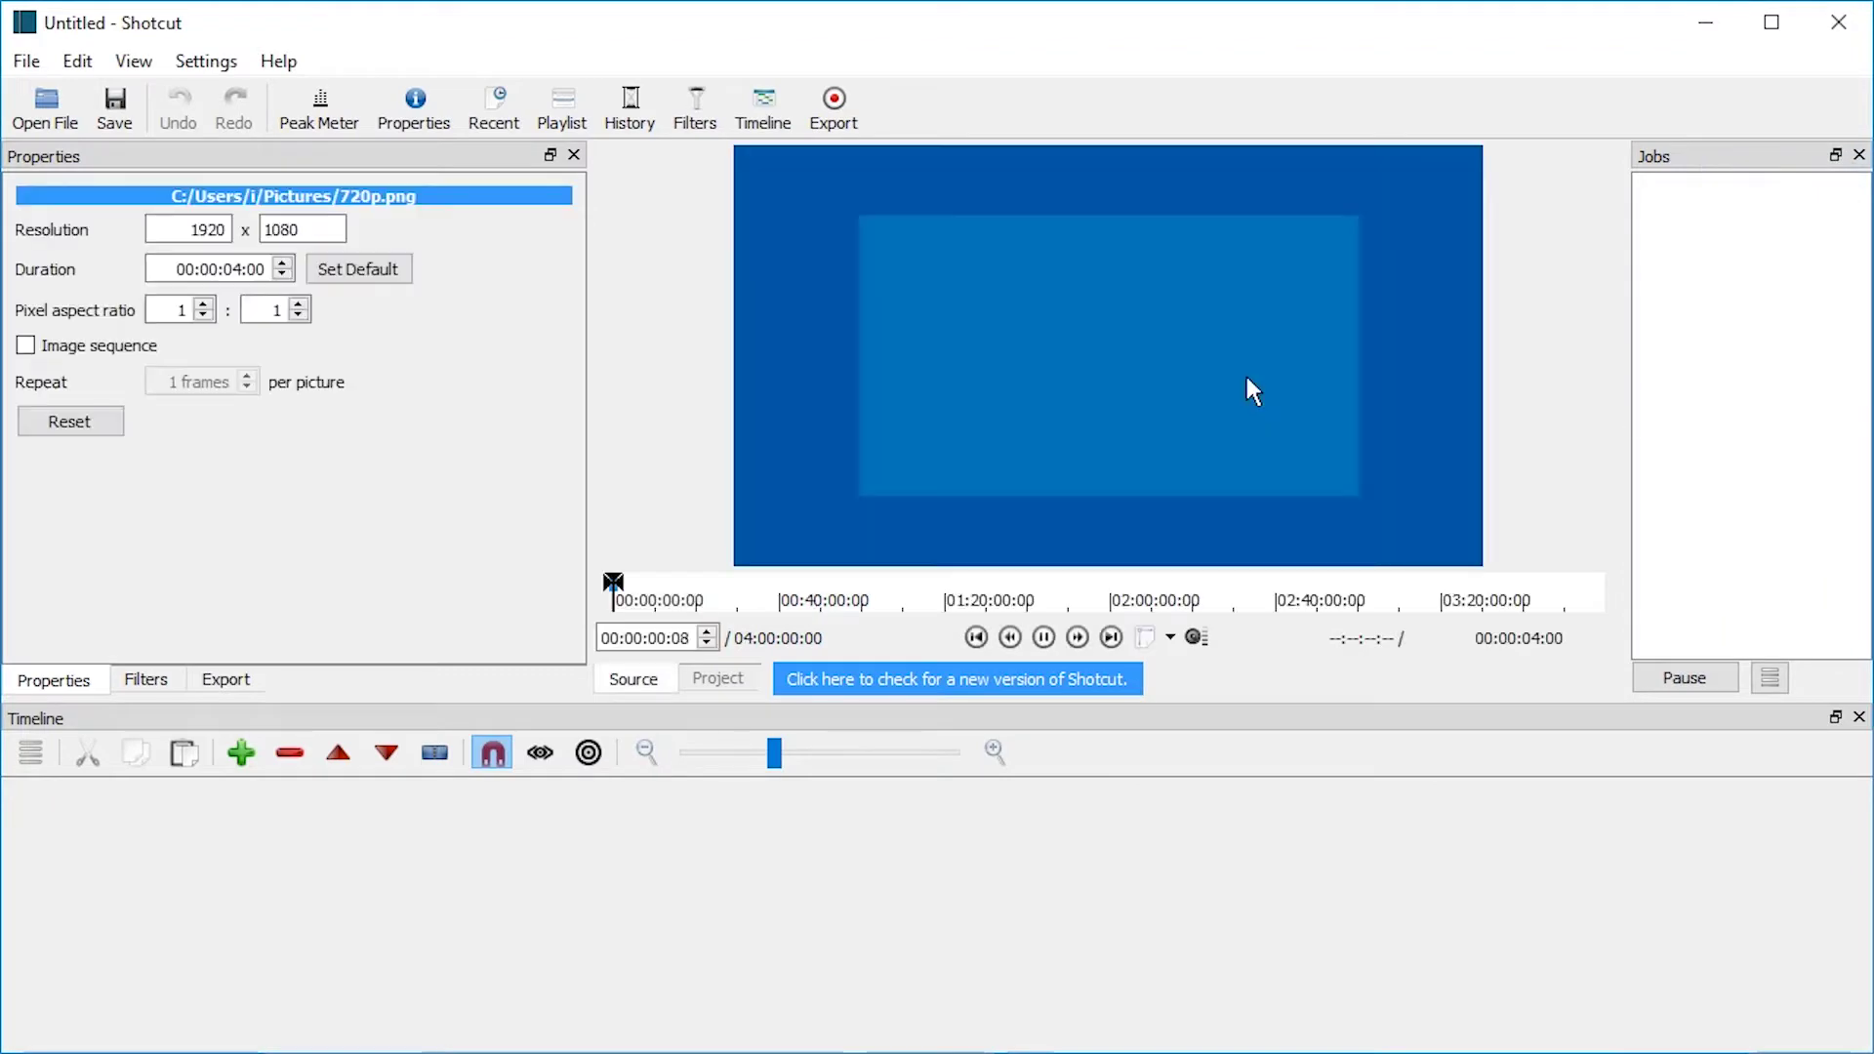
drag(381, 893, 377, 888)
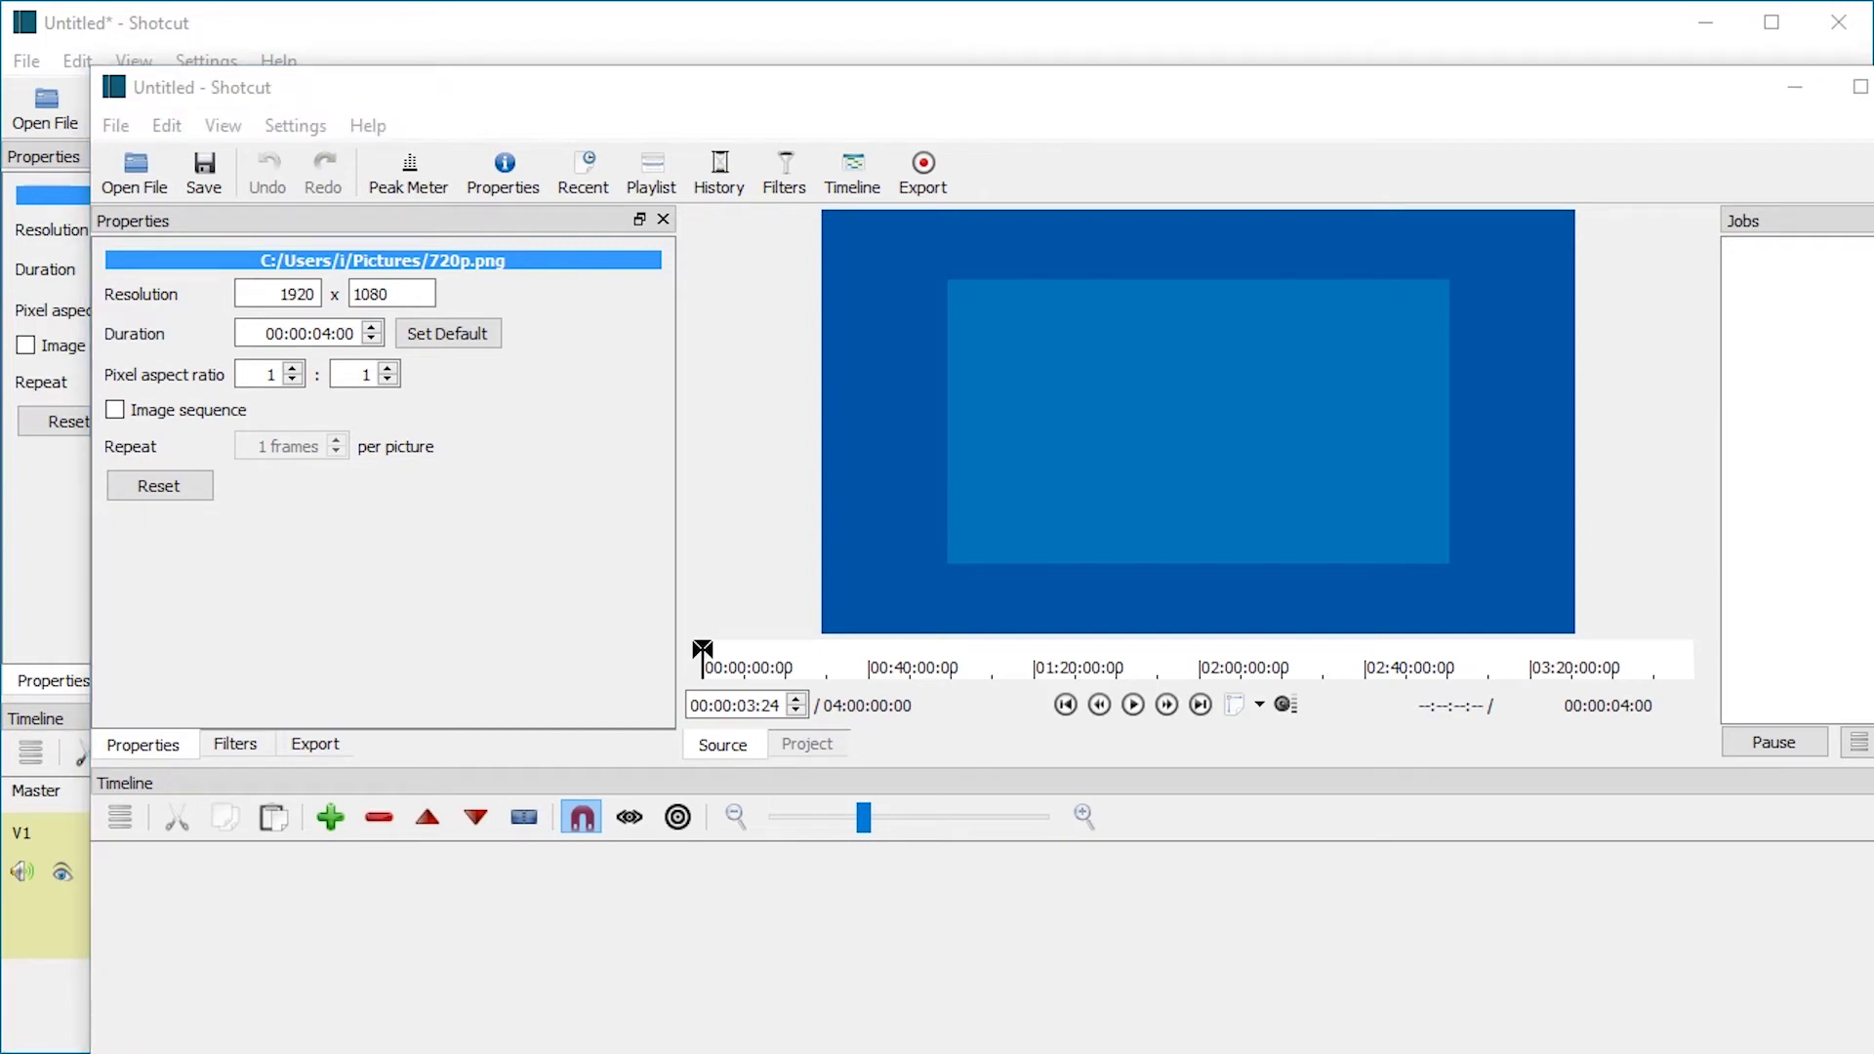
Load the tiger photo into the Source player and drop it onto track V1
drag(1873, 283, 1294, 366)
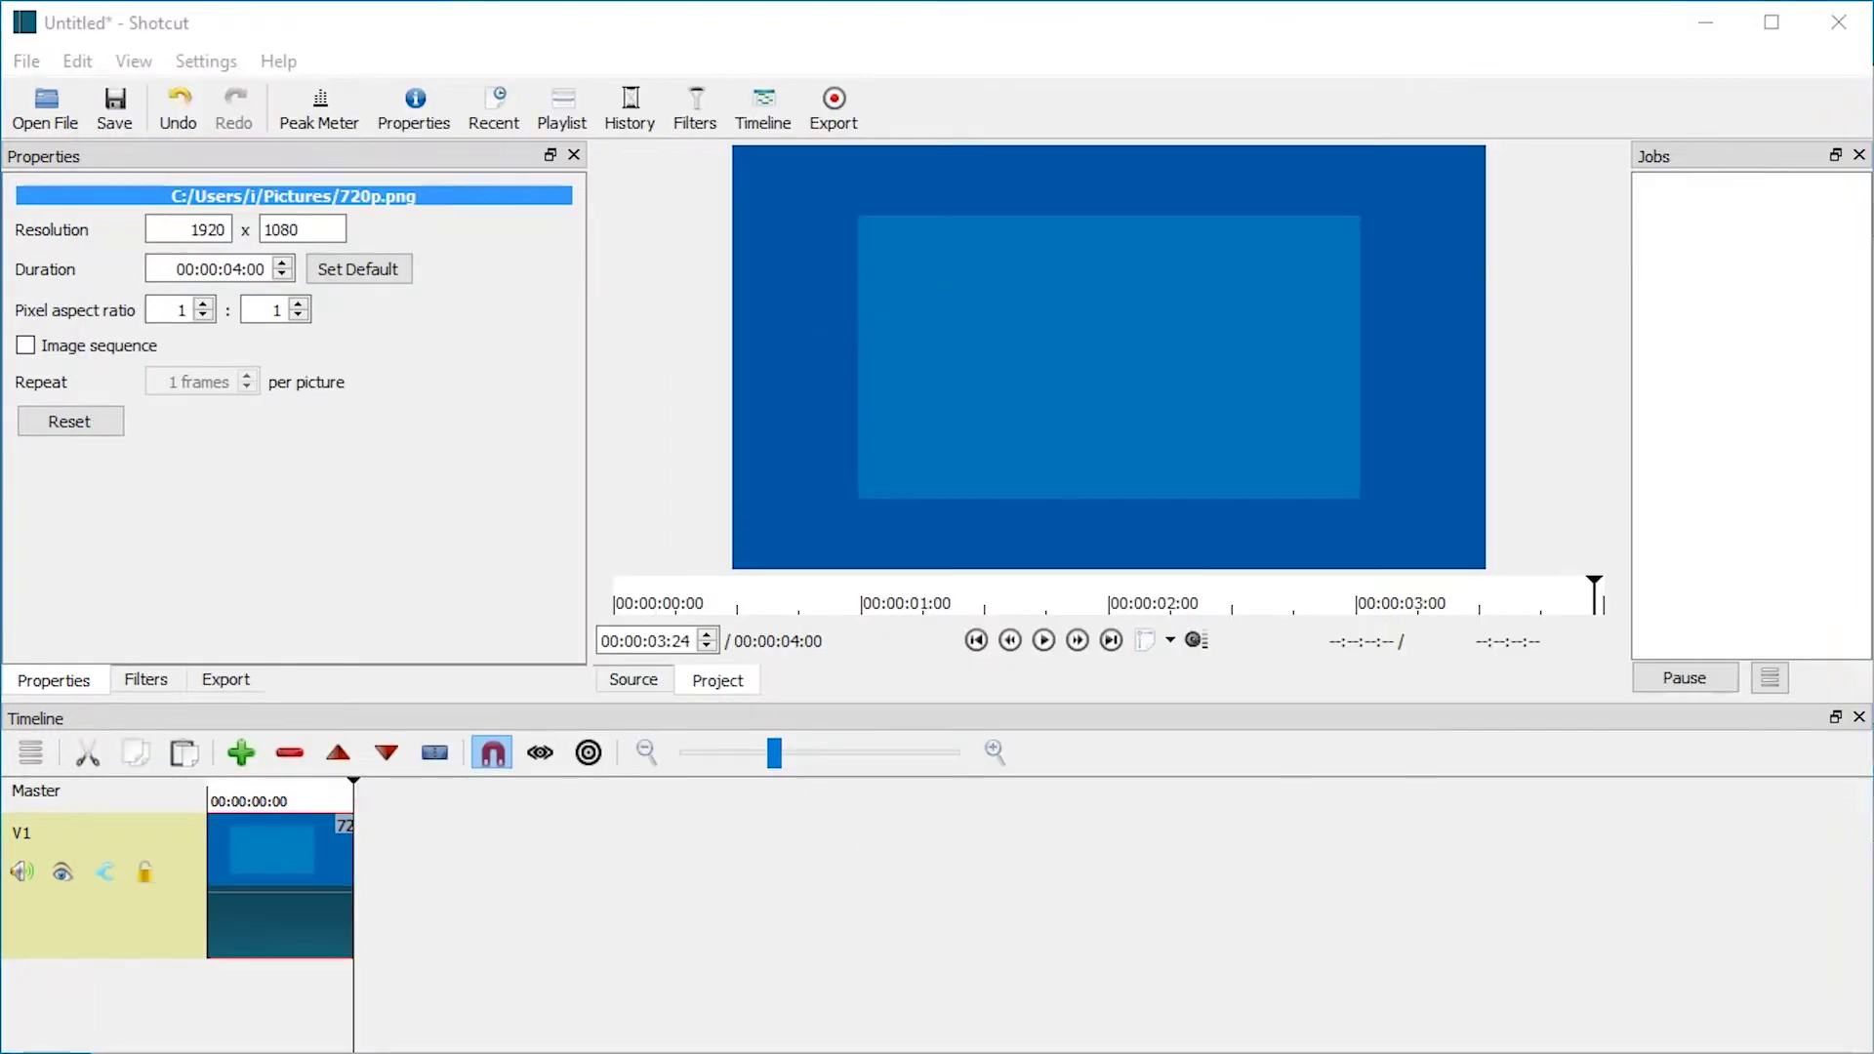
drag(1396, 325, 1206, 334)
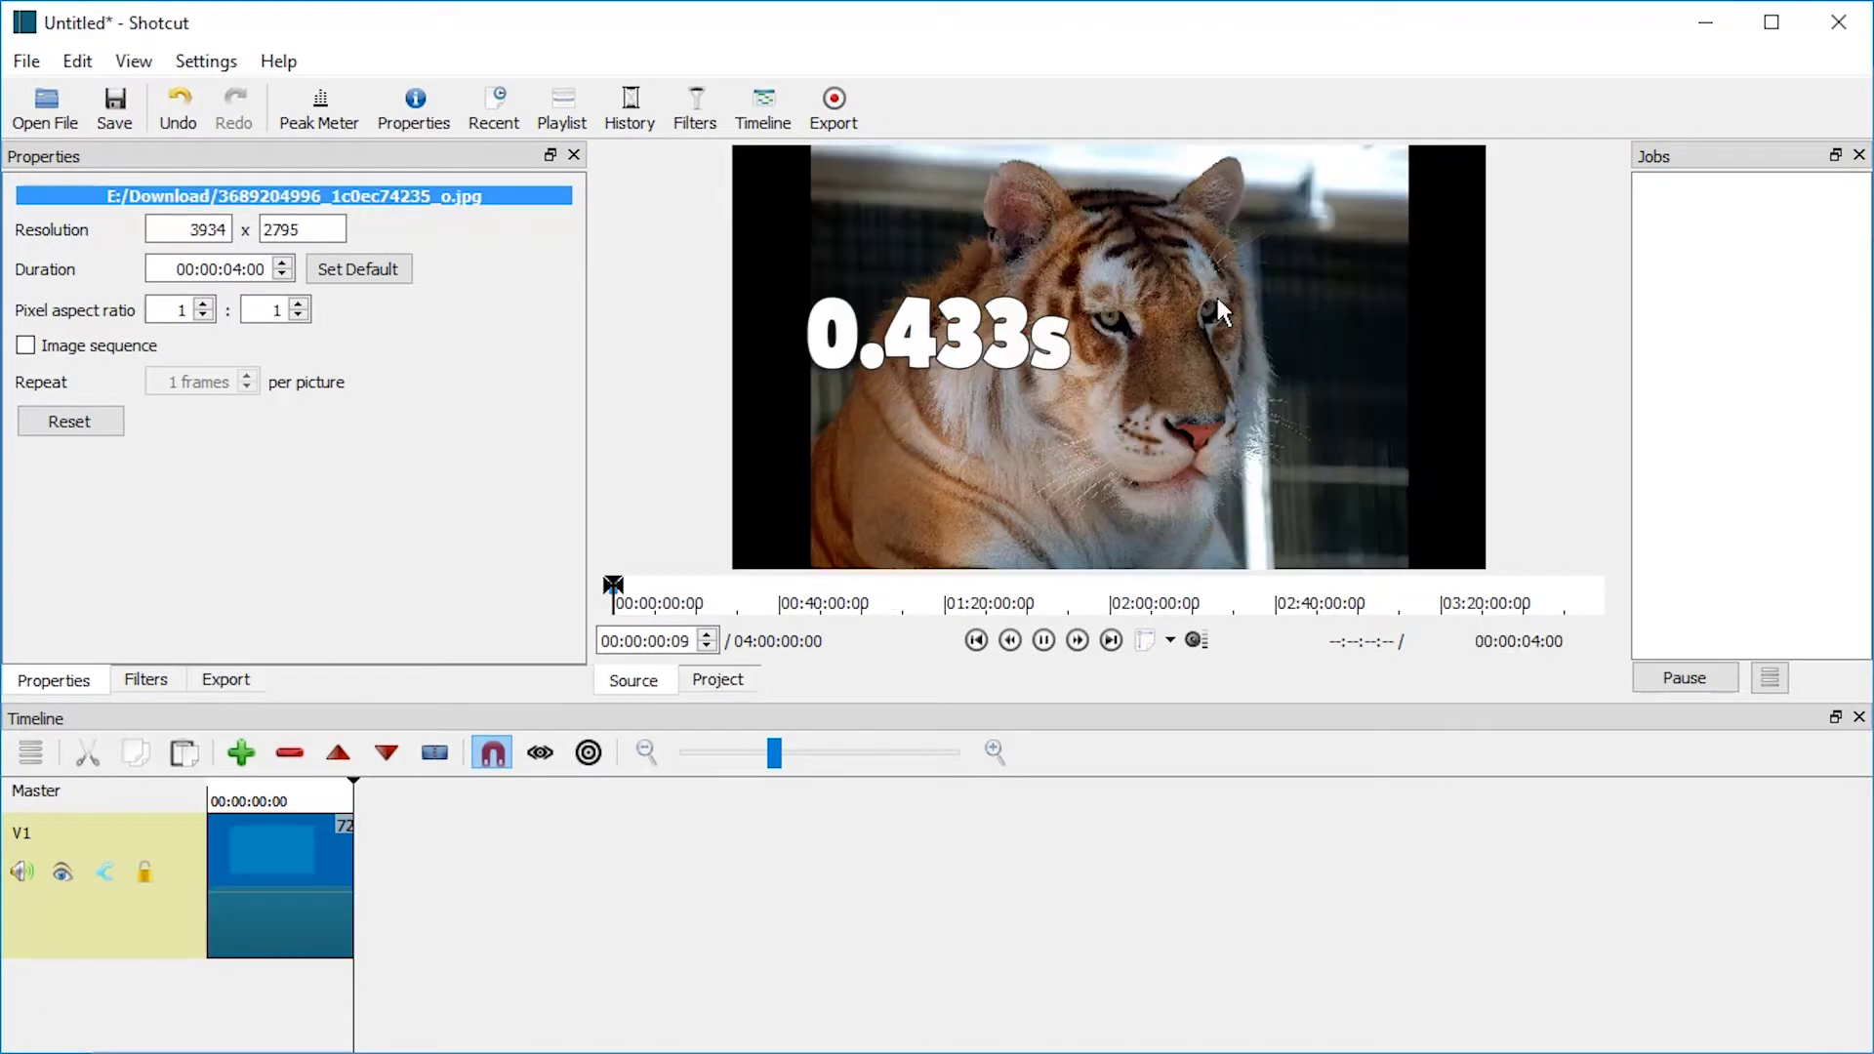
drag(1193, 300, 588, 921)
Place the tiger clip after the blue clip, then load the red dotted and tiger images
click(640, 796)
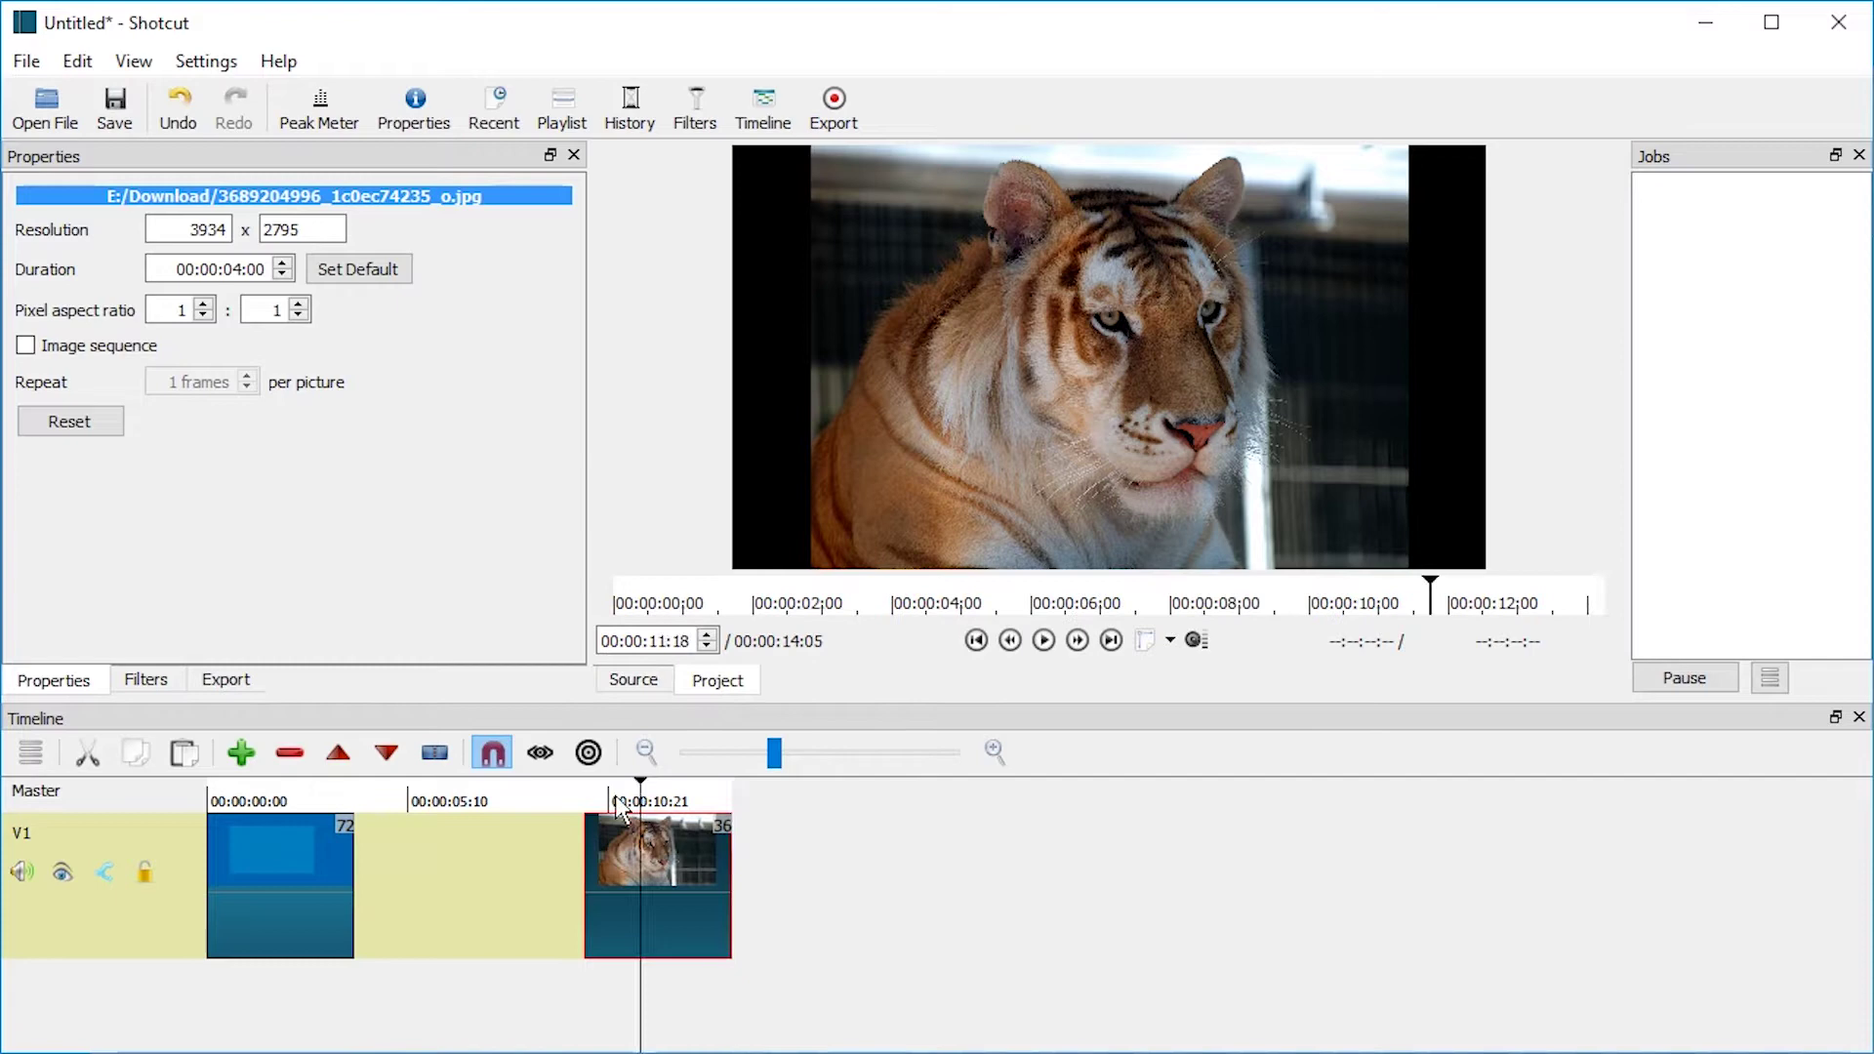
drag(609, 796, 589, 798)
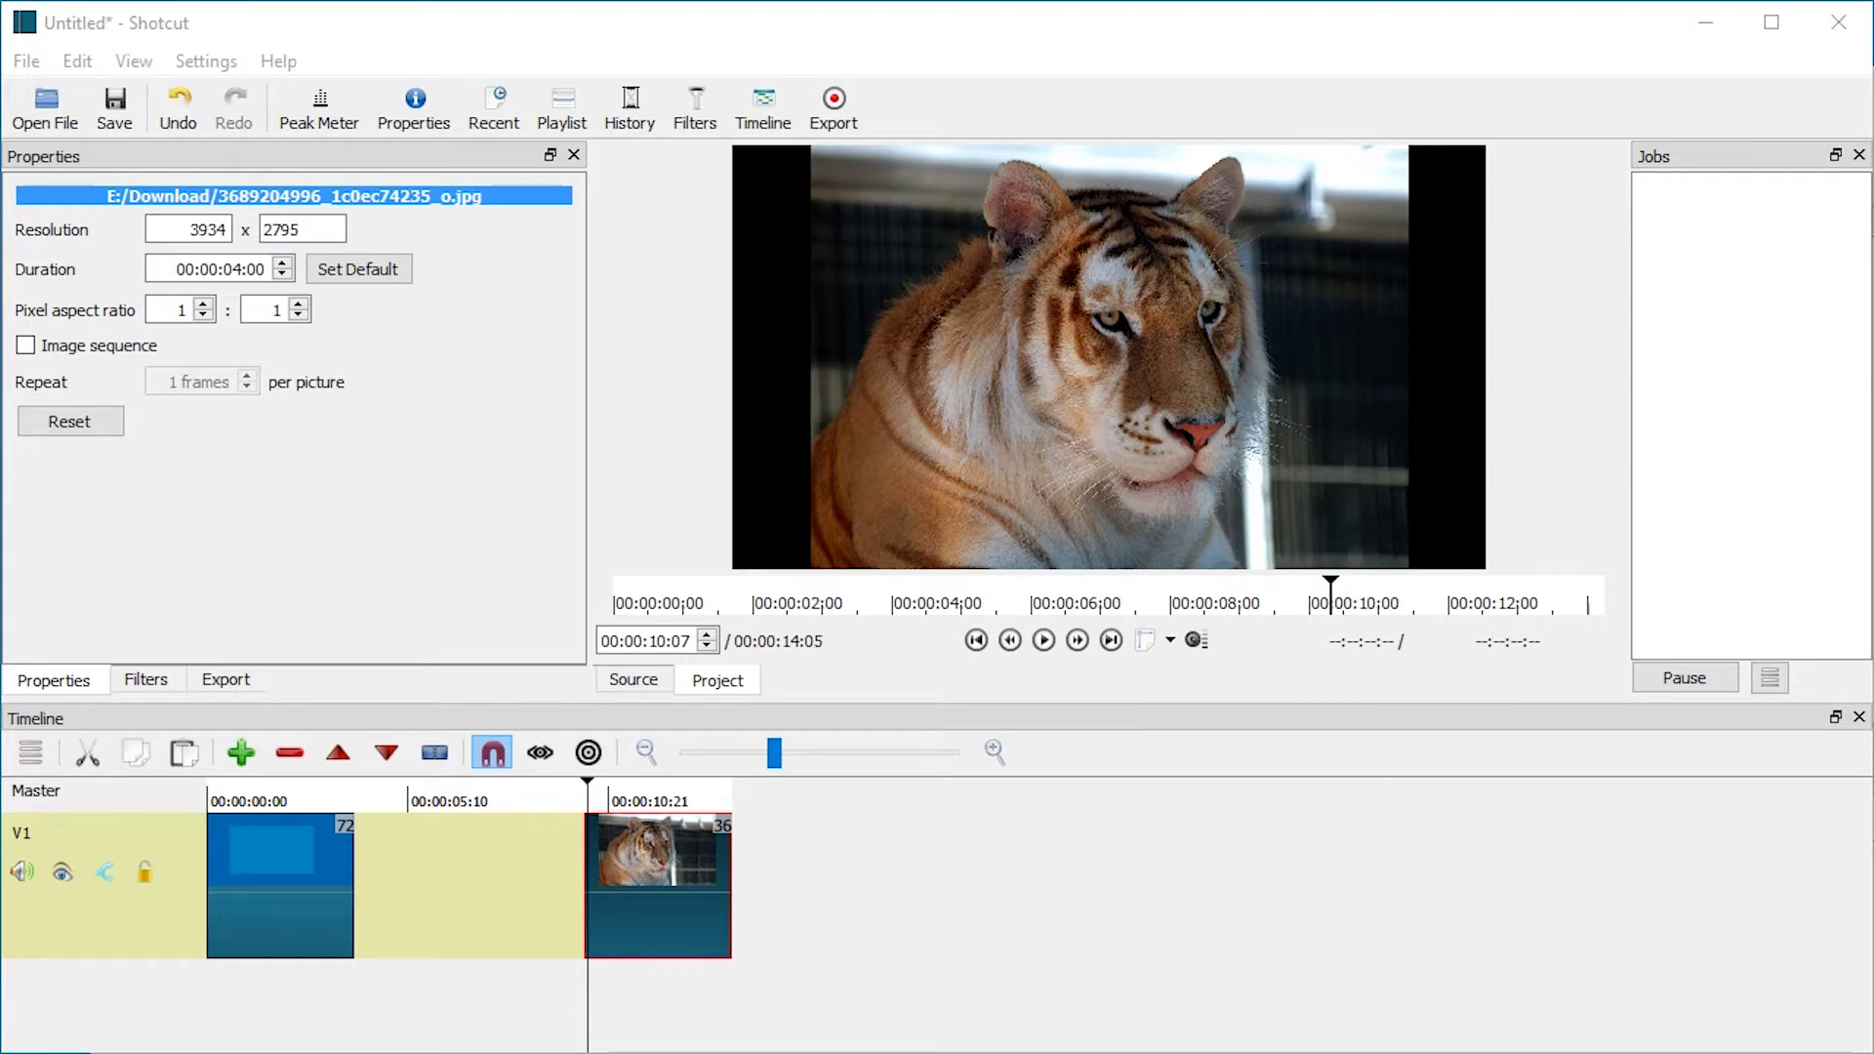
drag(1873, 400, 1211, 320)
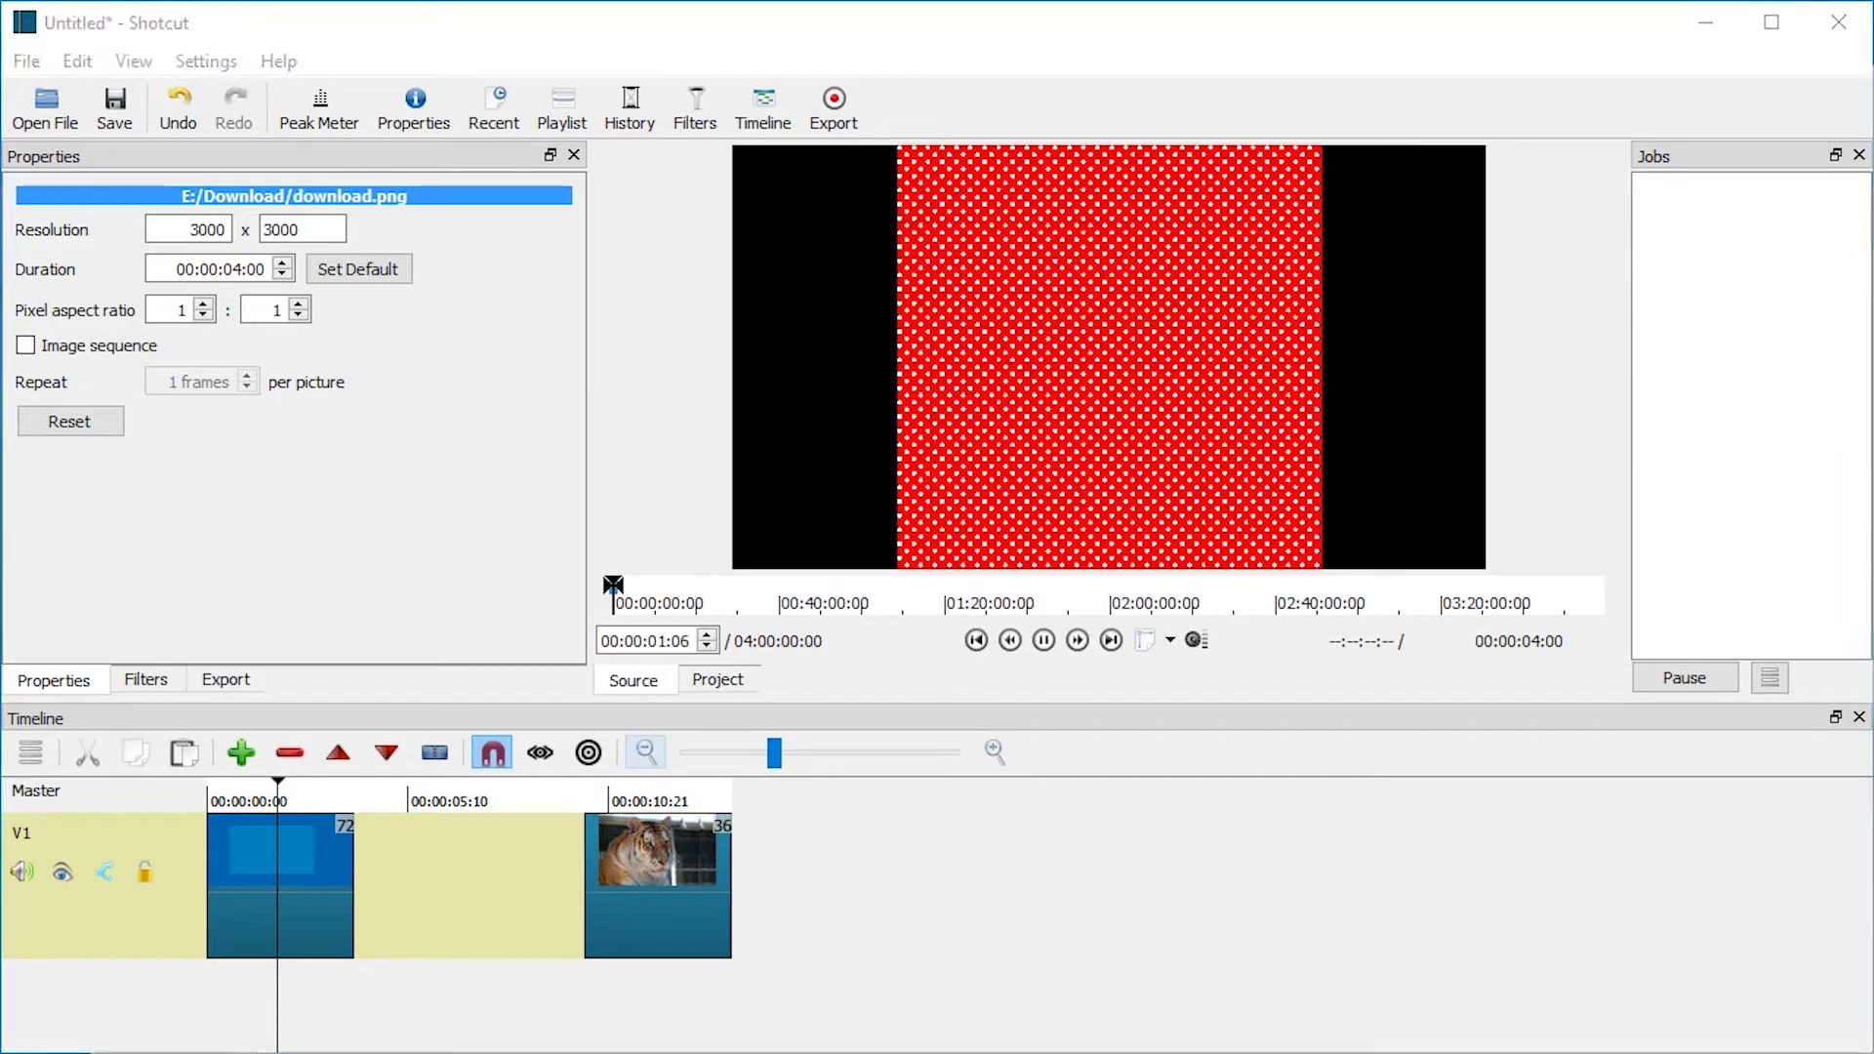
drag(1873, 420, 1031, 412)
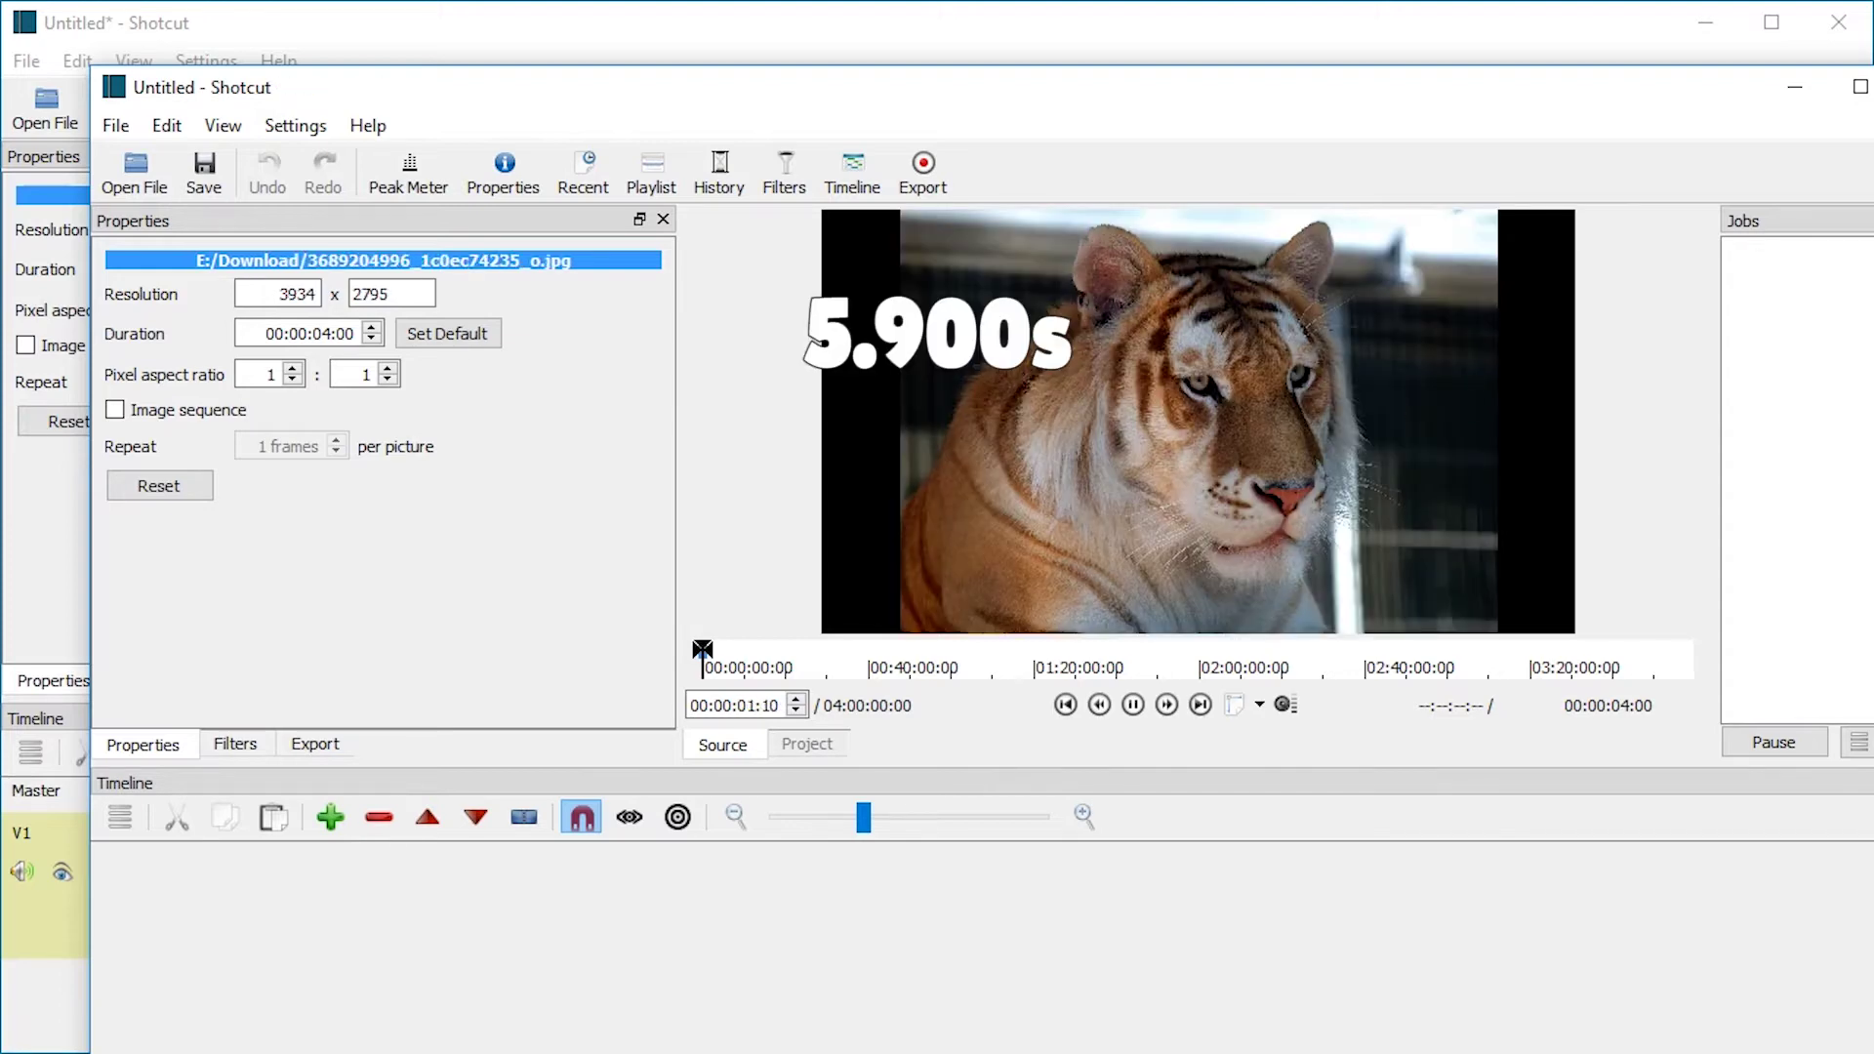
Compare the older version's About box, then show Help > About Shotcut for 18.03.06
click(485, 335)
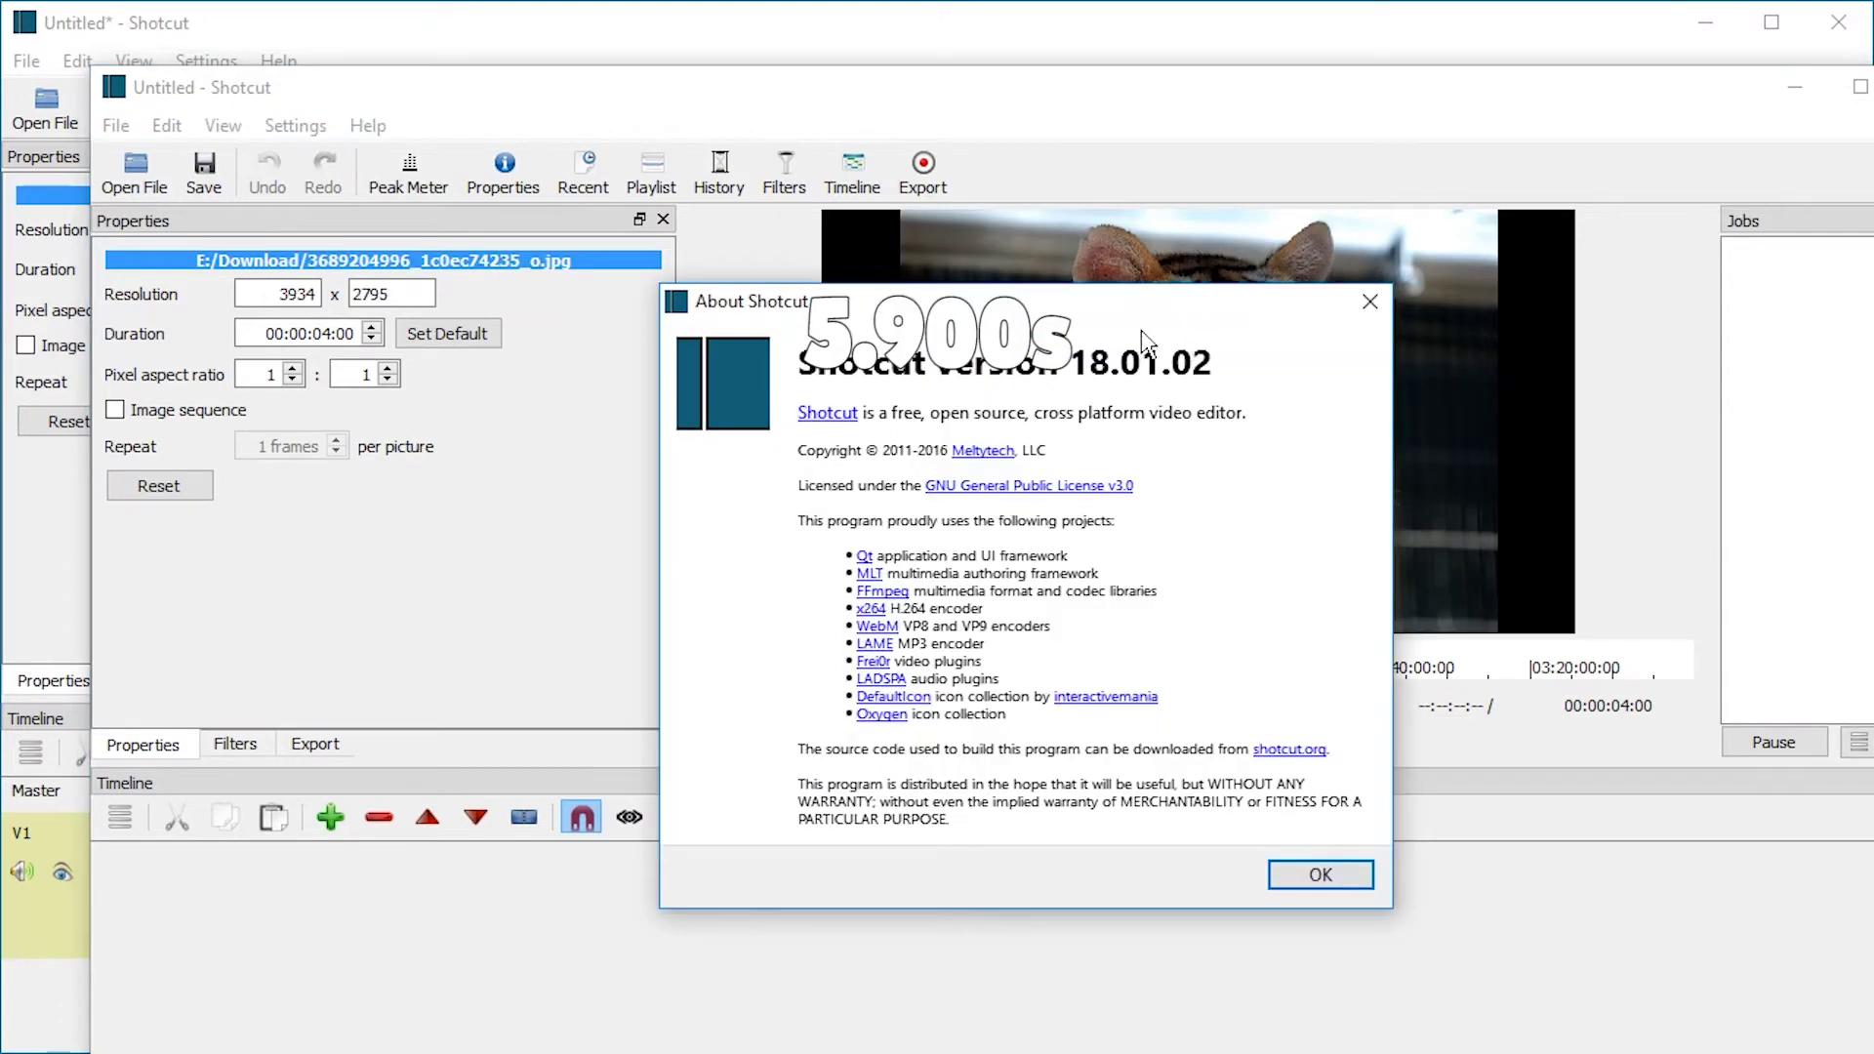
click(1369, 301)
click(278, 61)
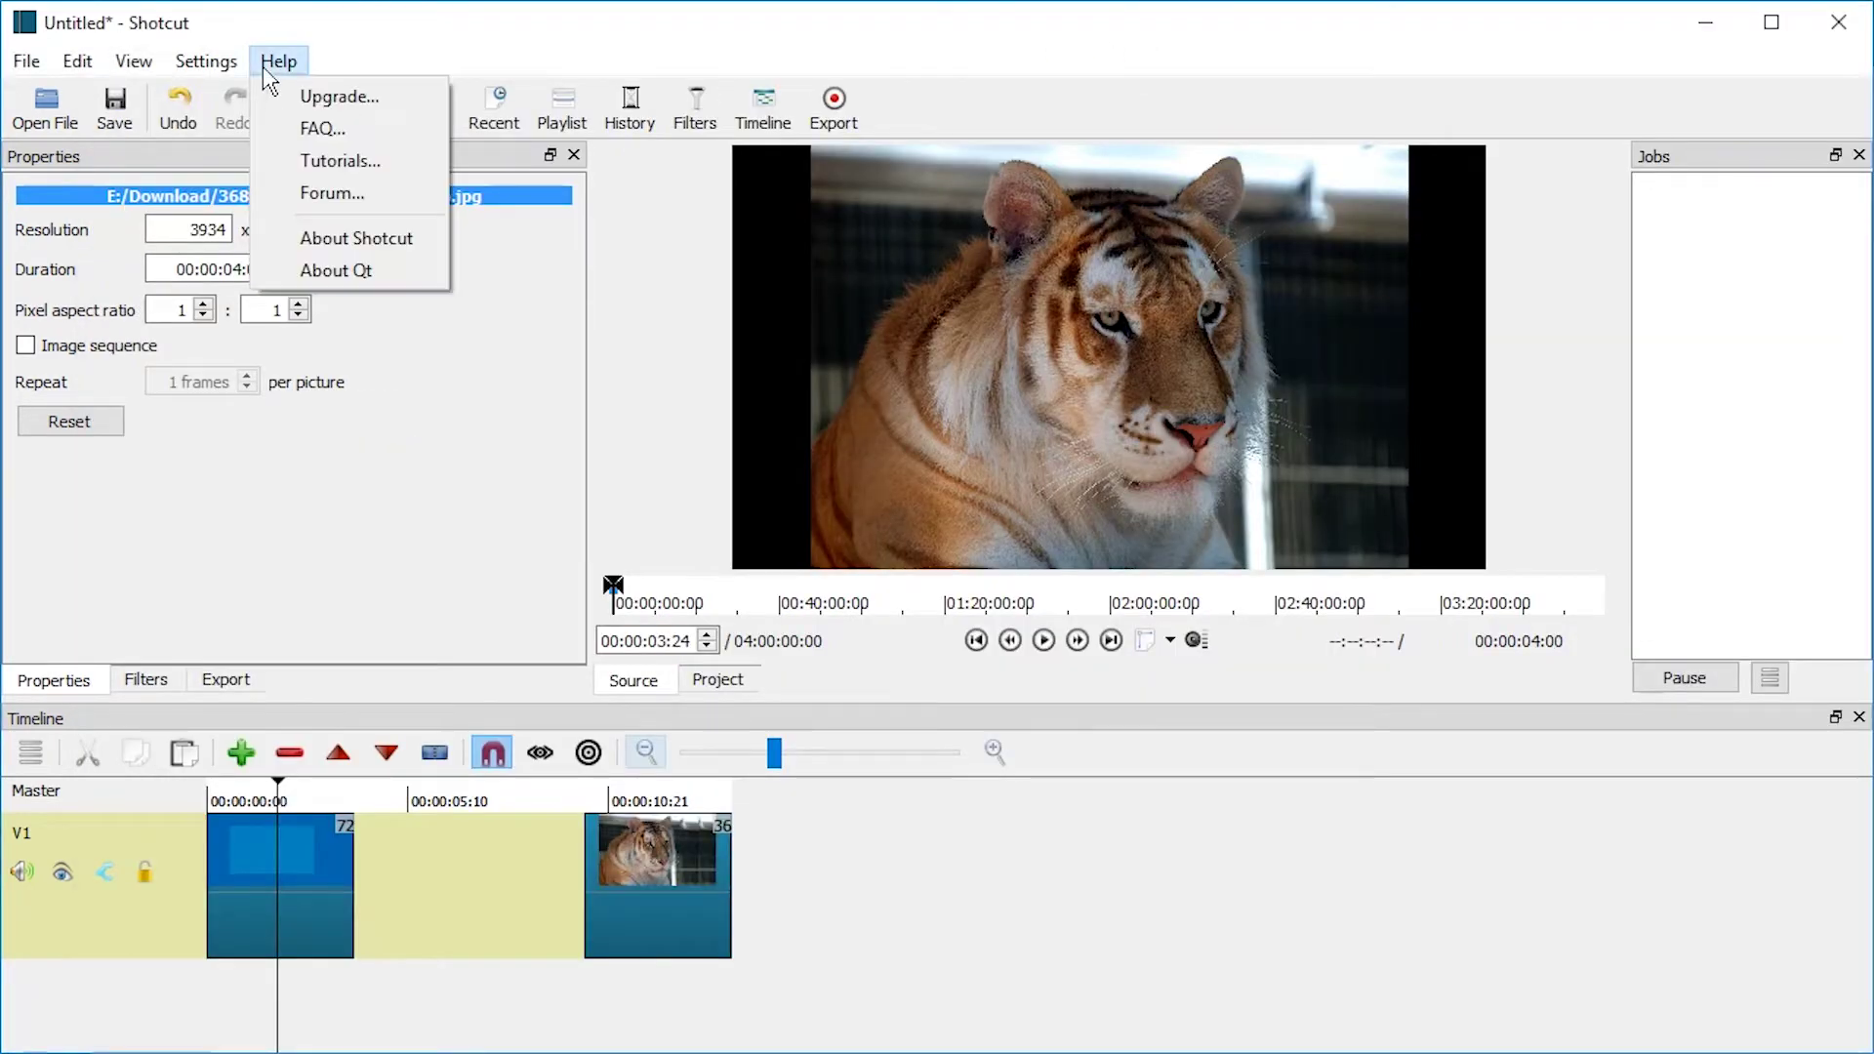
click(356, 238)
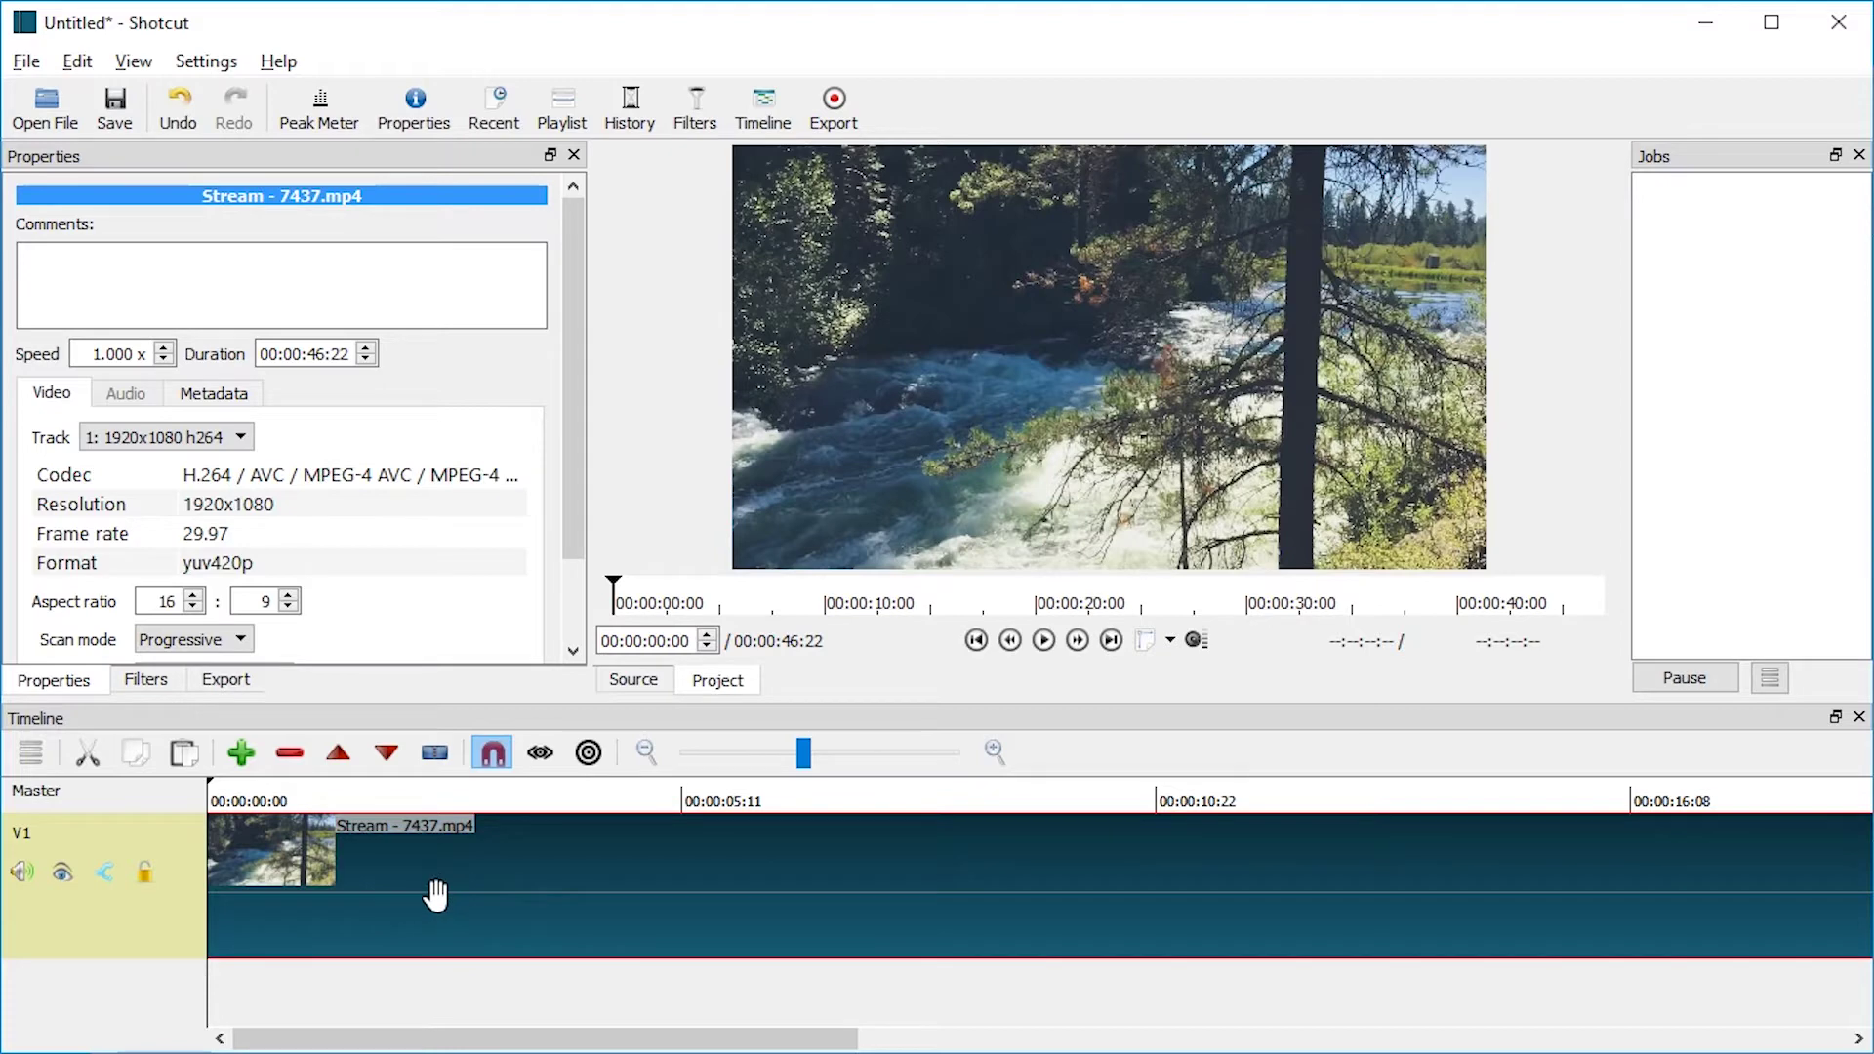
Adjust the timeline zoom and V1 track height around the Stream - 7437.mp4 clip
scroll(435, 894, down, 1)
scroll(430, 894, down, 2)
scroll(431, 894, up, 2)
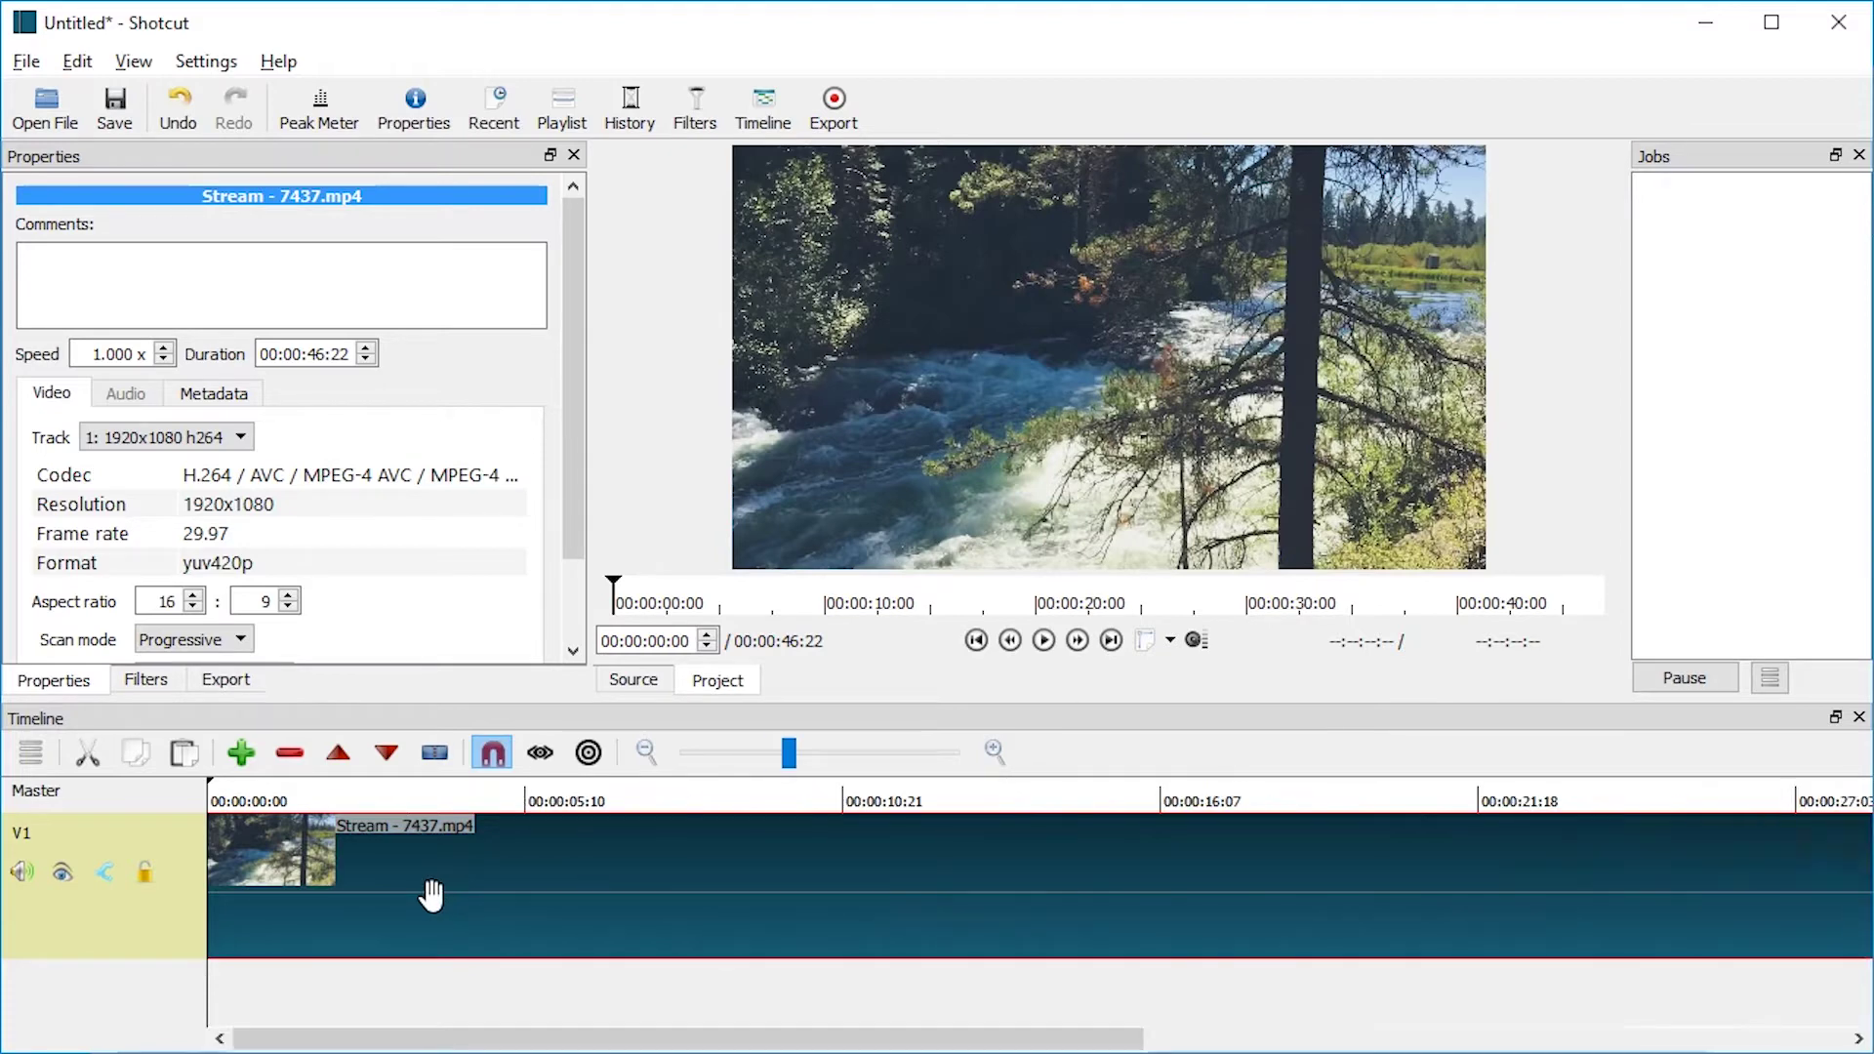
scroll(431, 894, down, 1)
scroll(430, 894, up, 1)
key(ctrl+minus)
key(ctrl+equal)
key(ctrl+minus)
key(ctrl+equal)
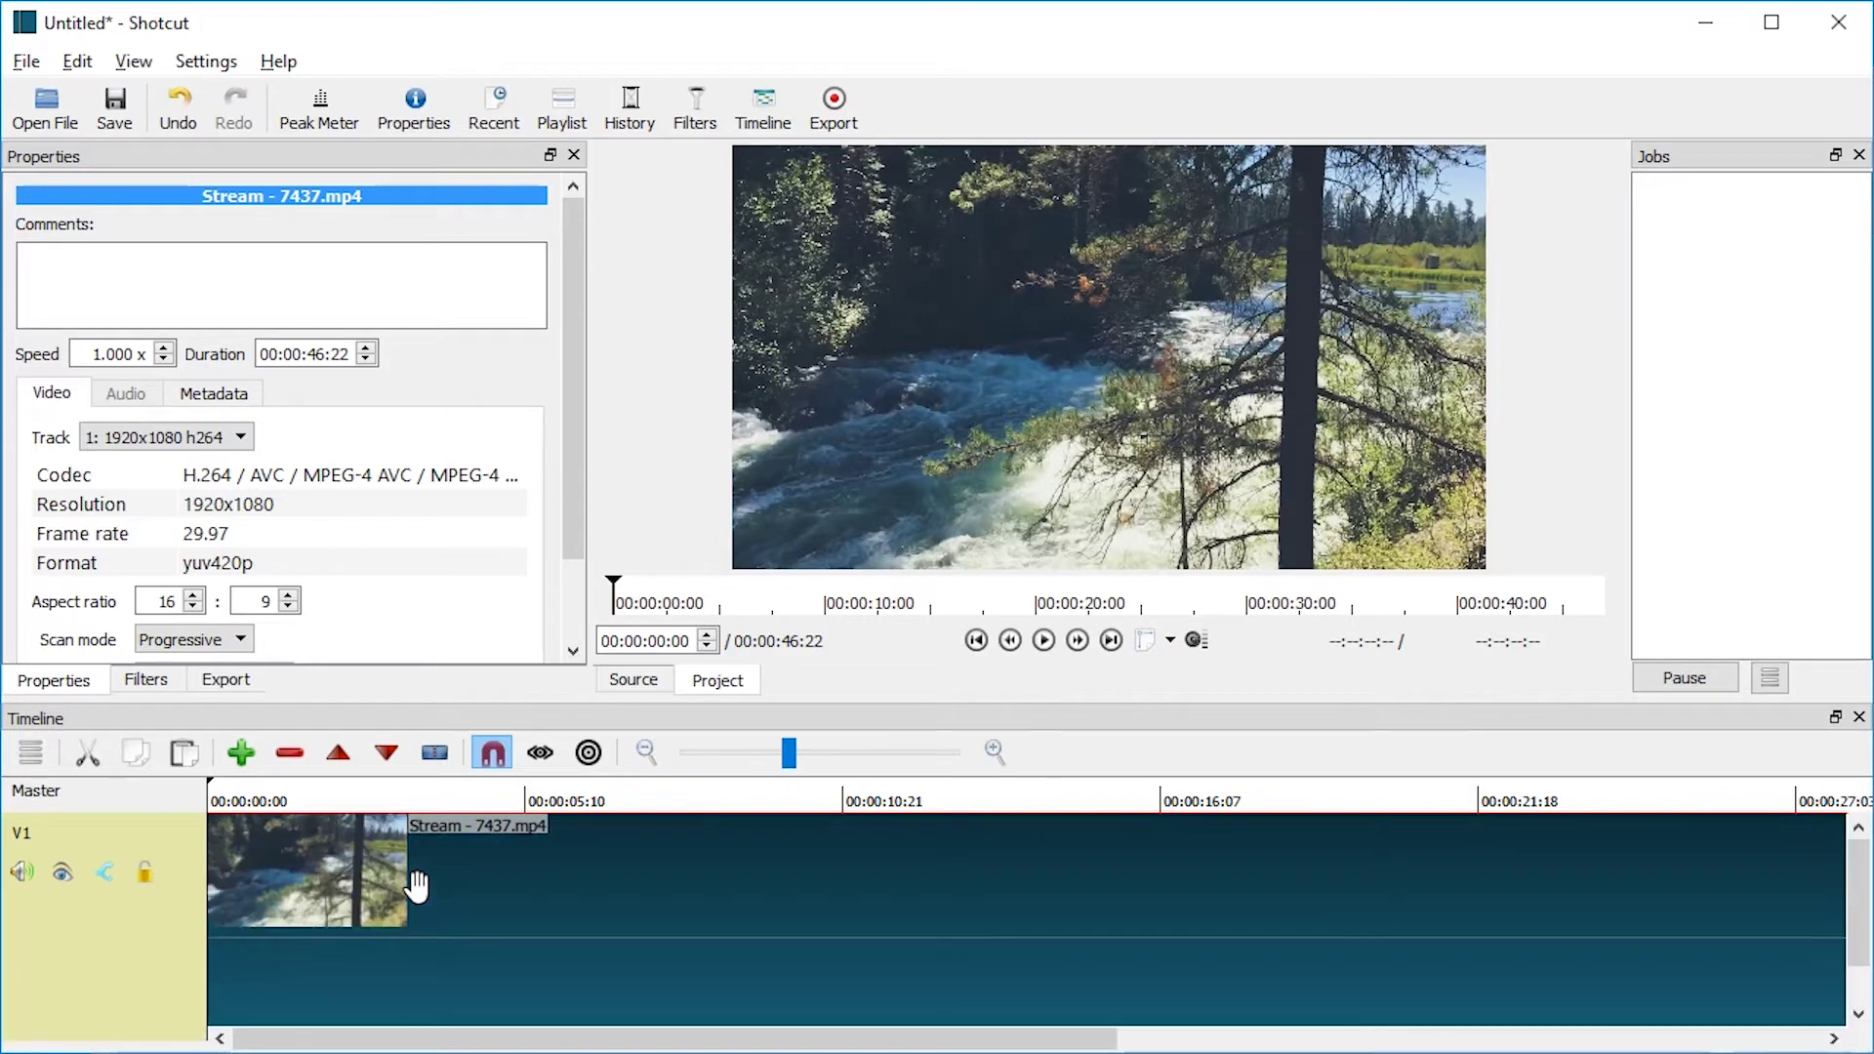
key(ctrl+minus)
key(ctrl+equal)
key(ctrl+equal)
key(ctrl+minus)
key(ctrl+equal)
key(ctrl+minus)
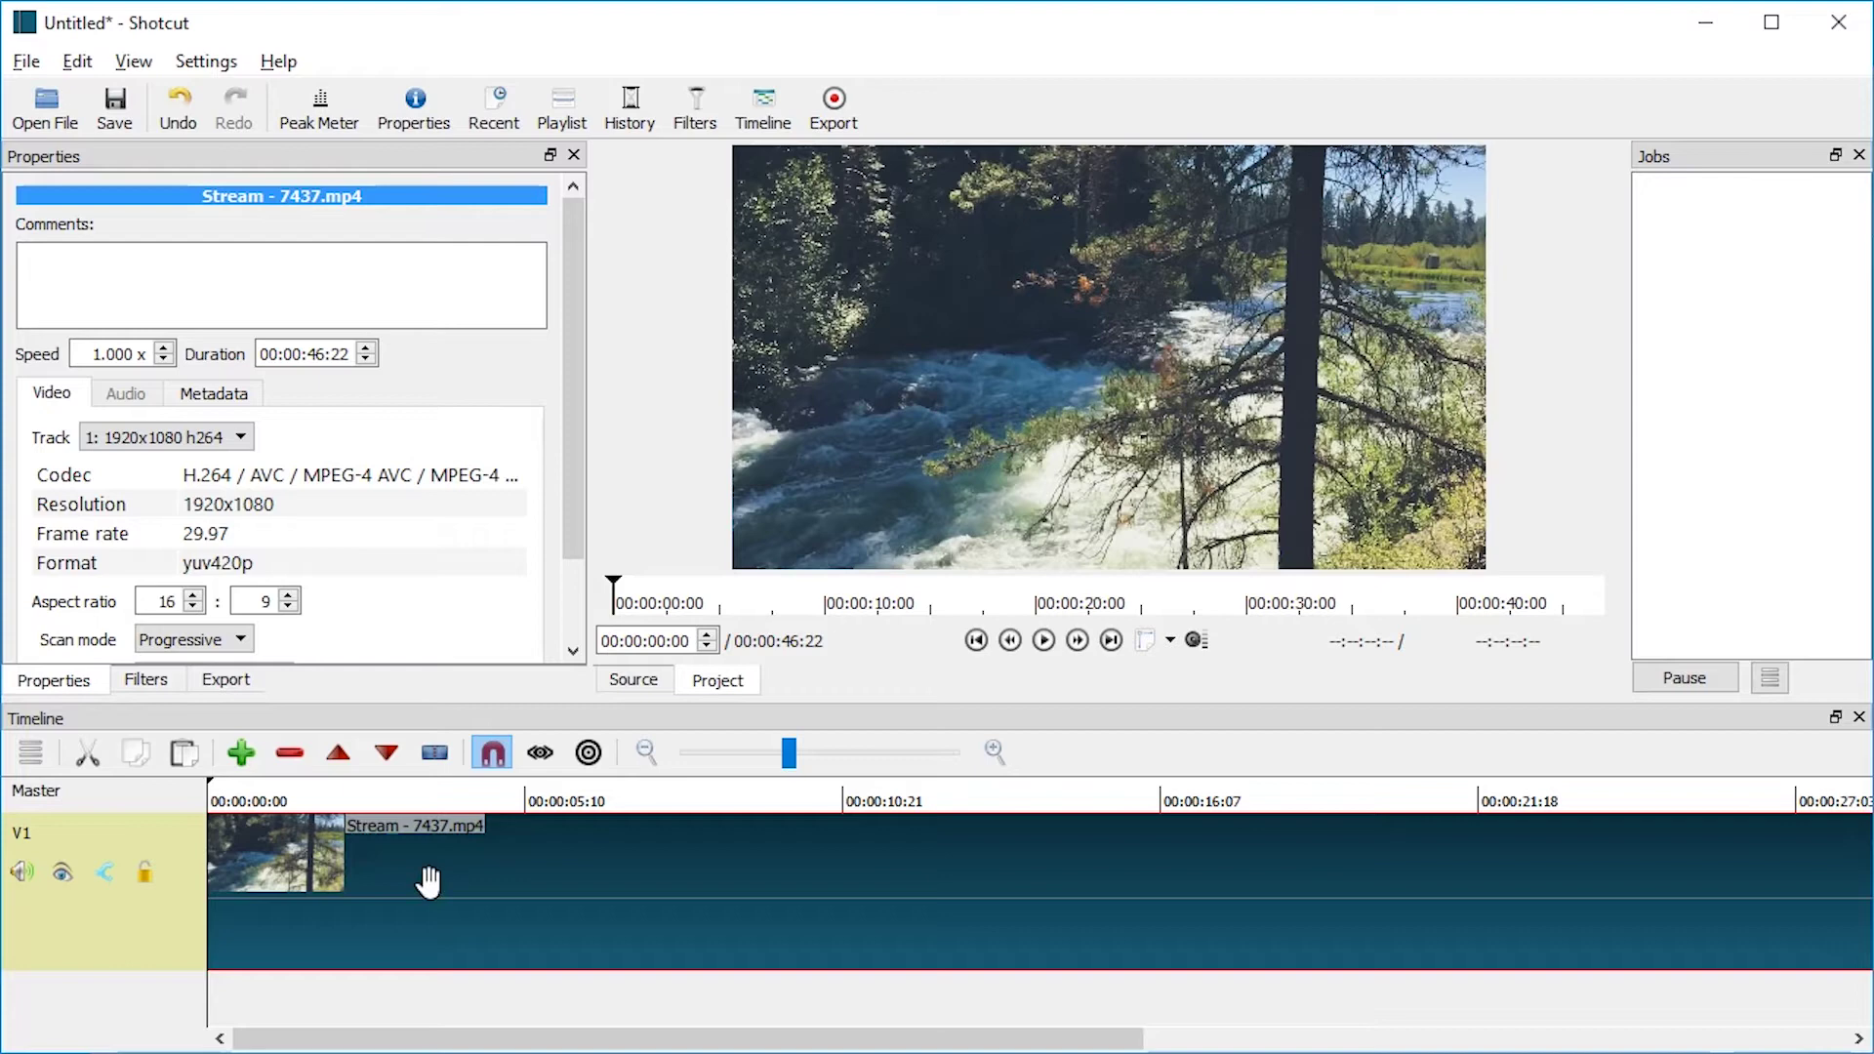
key(minus)
key(minus)
key(equal)
key(equal)
key(ctrl+minus)
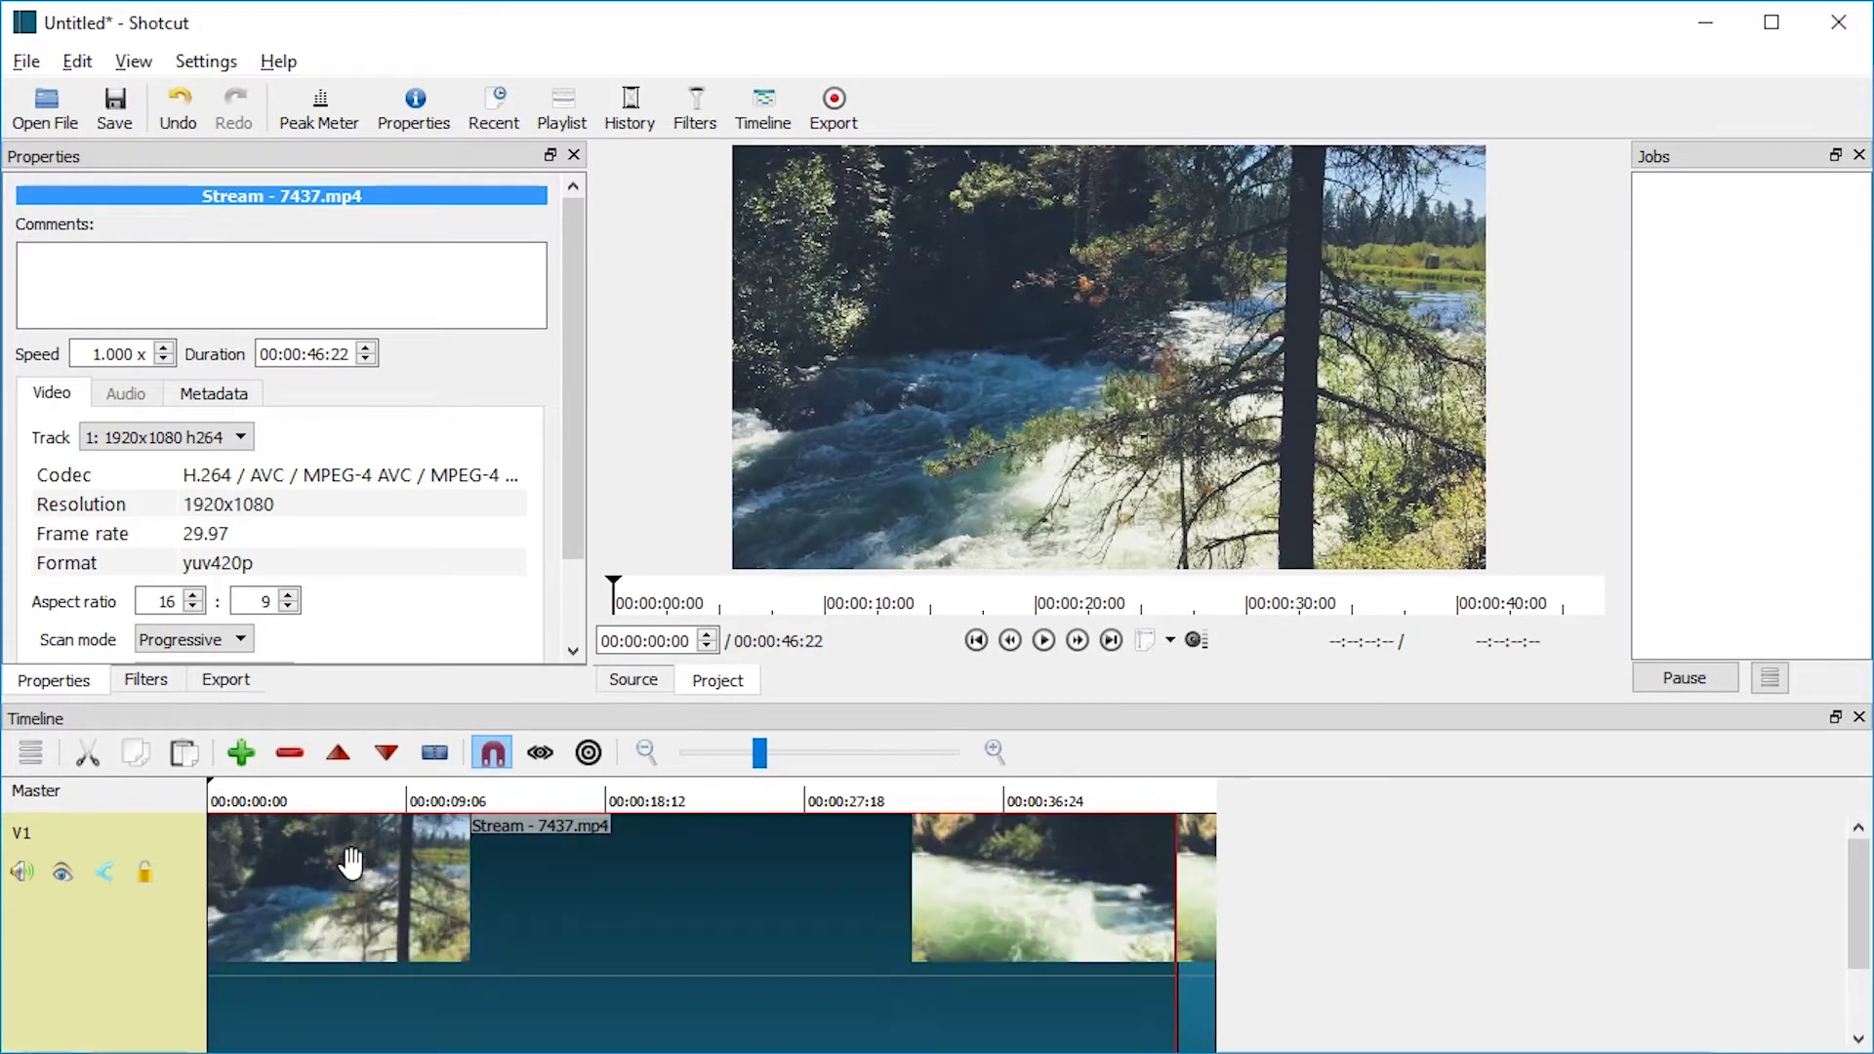
key(minus)
key(minus)
key(equal)
click(556, 796)
click(457, 859)
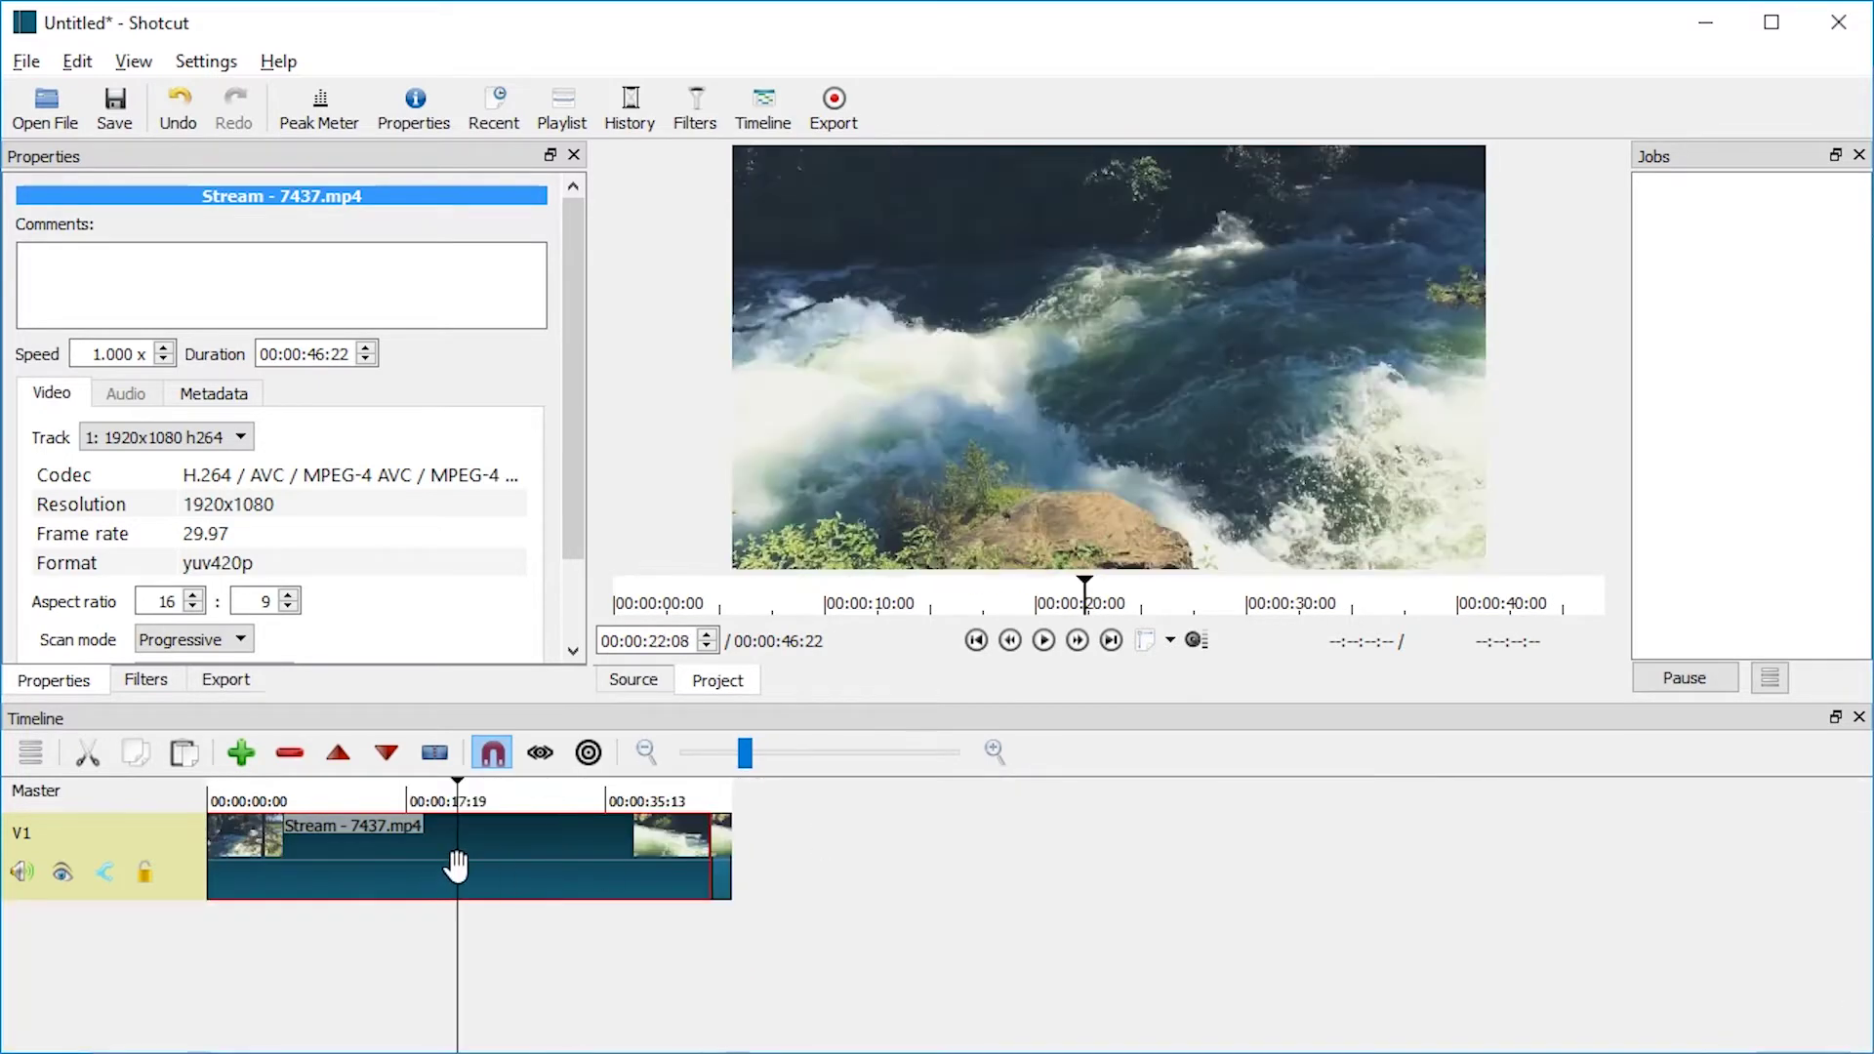
key(ctrl+equal)
key(ctrl+equal)
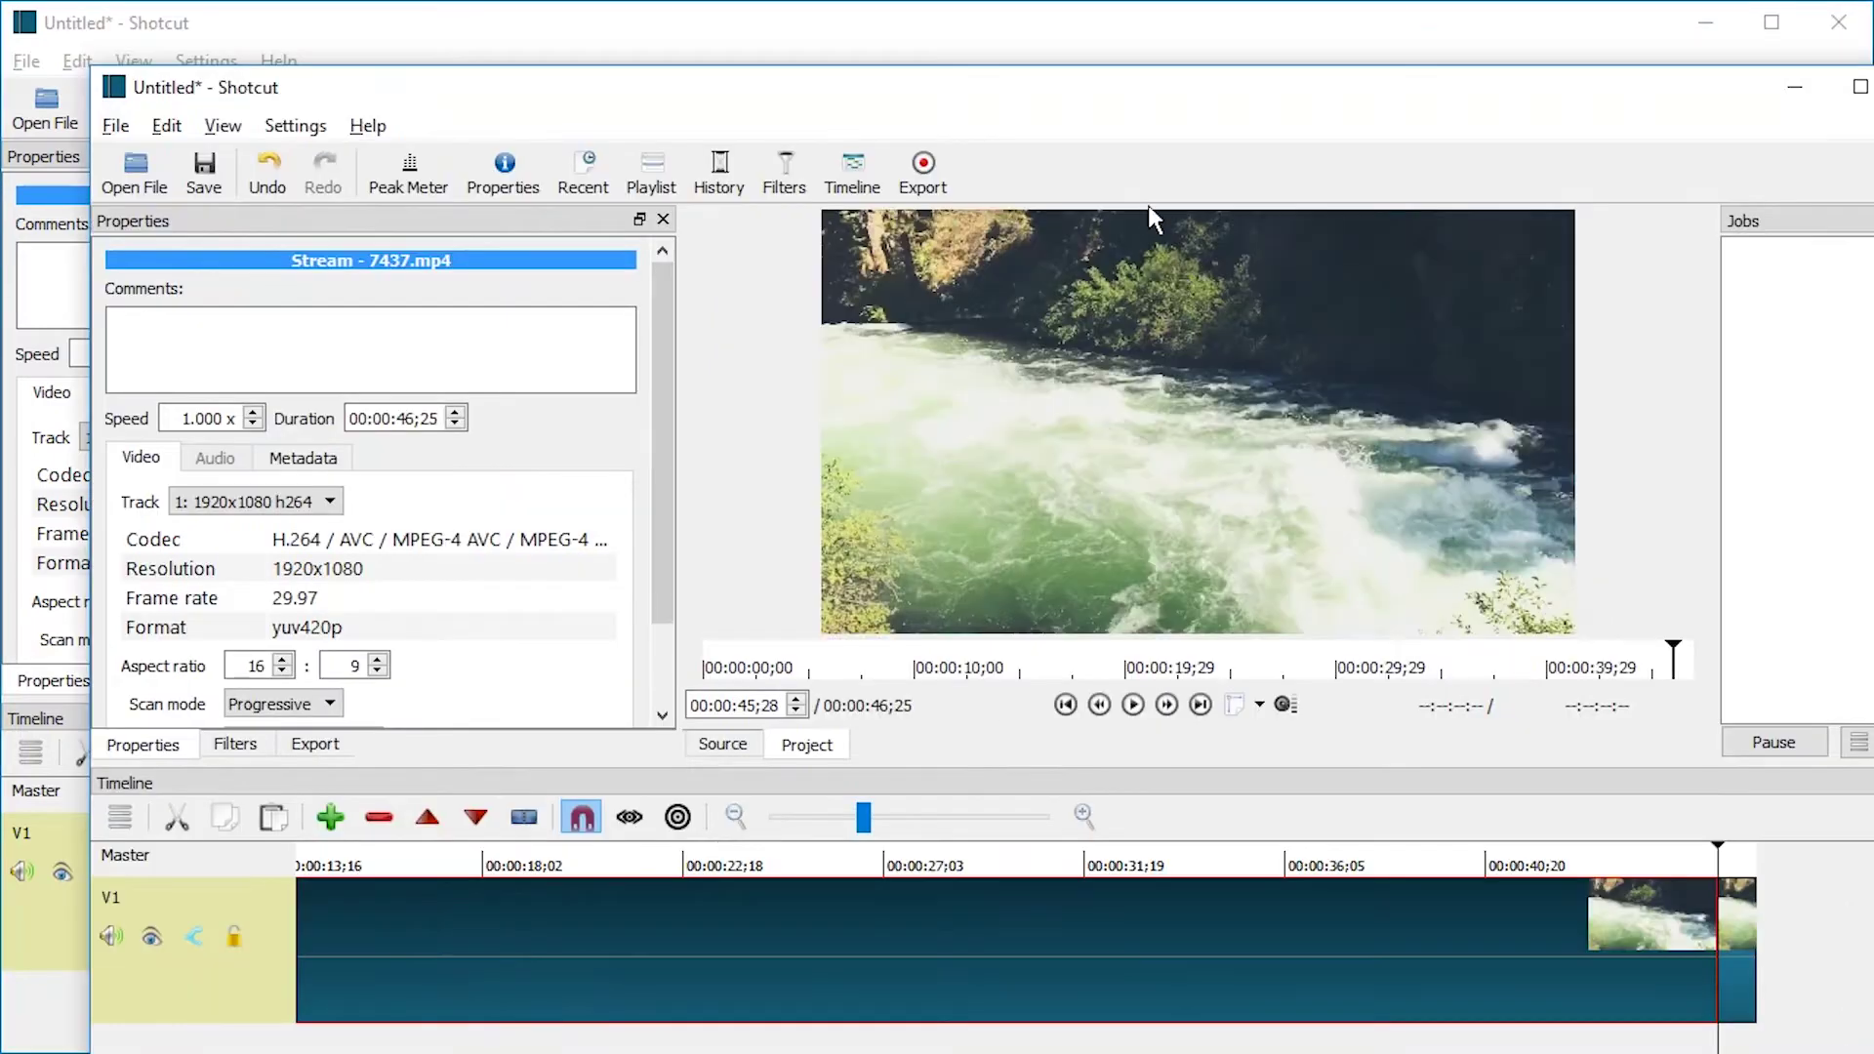
Align the second Shotcut window with the first and park the playhead near the clip start
drag(1167, 97, 1077, 42)
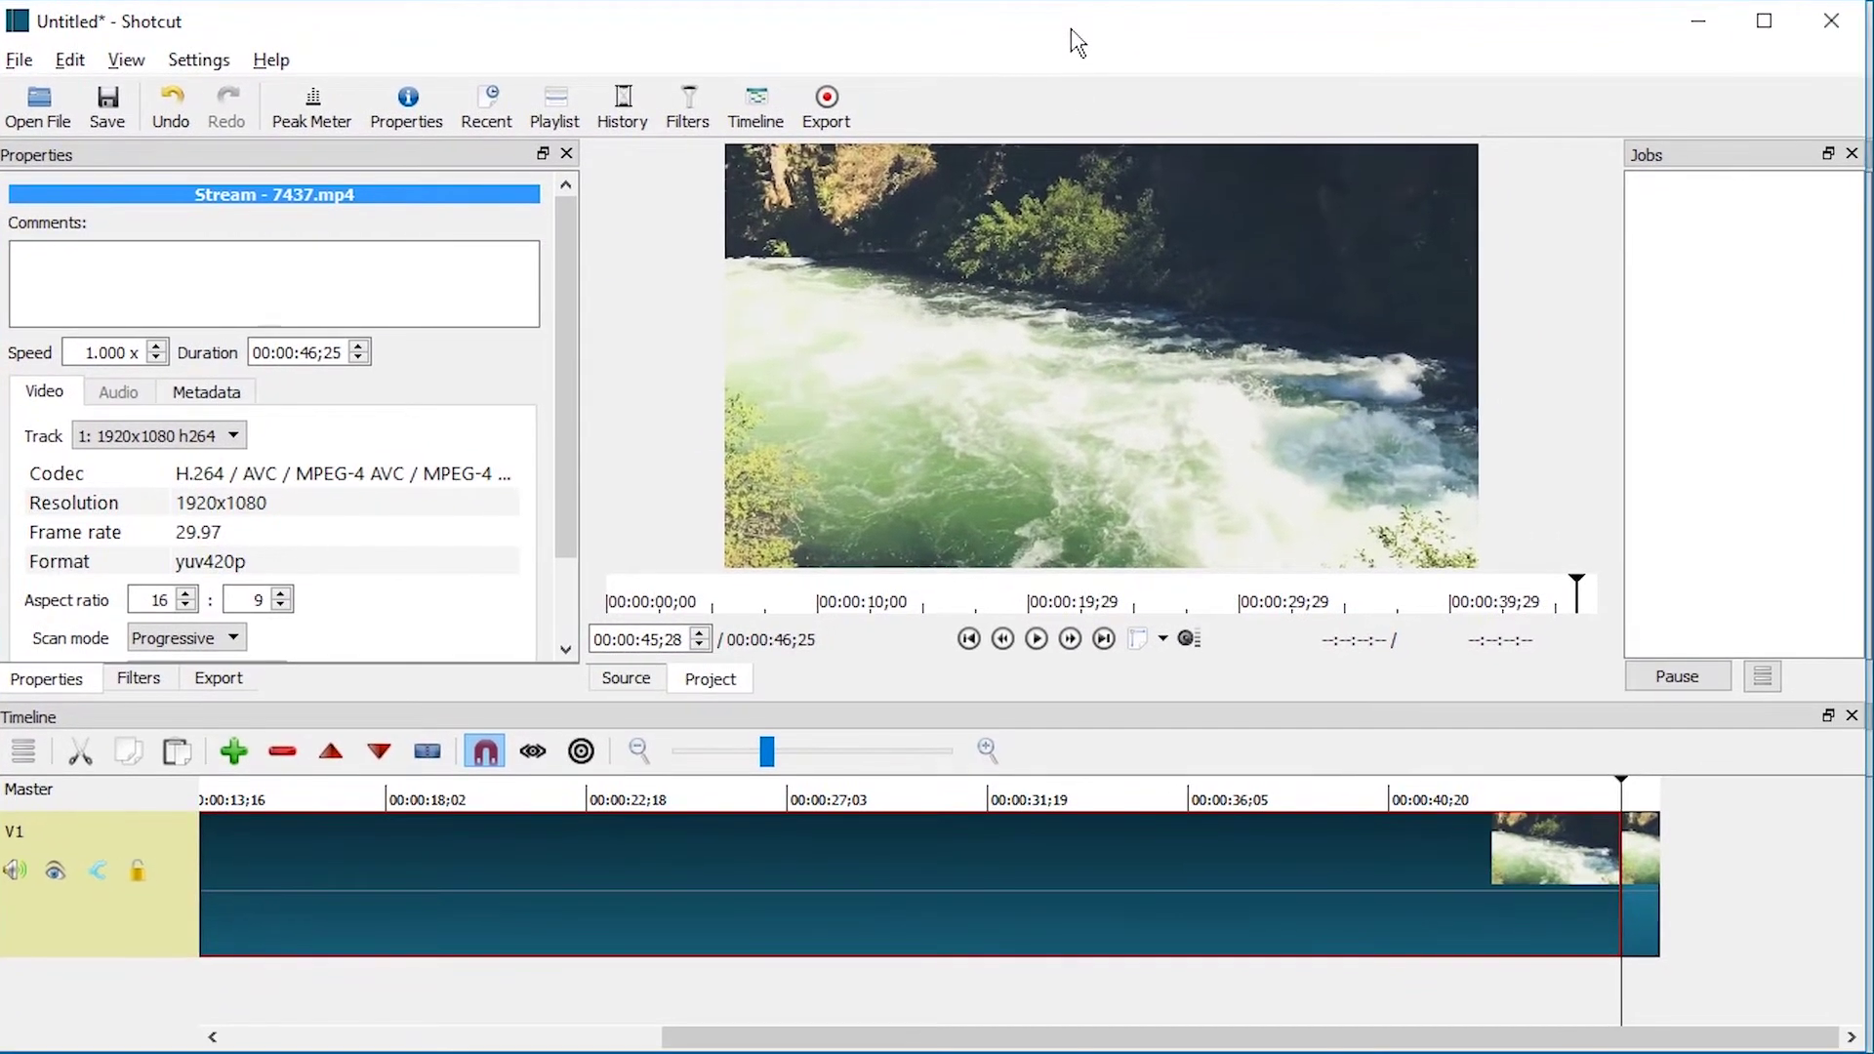
click(540, 802)
drag(753, 1038, 249, 1037)
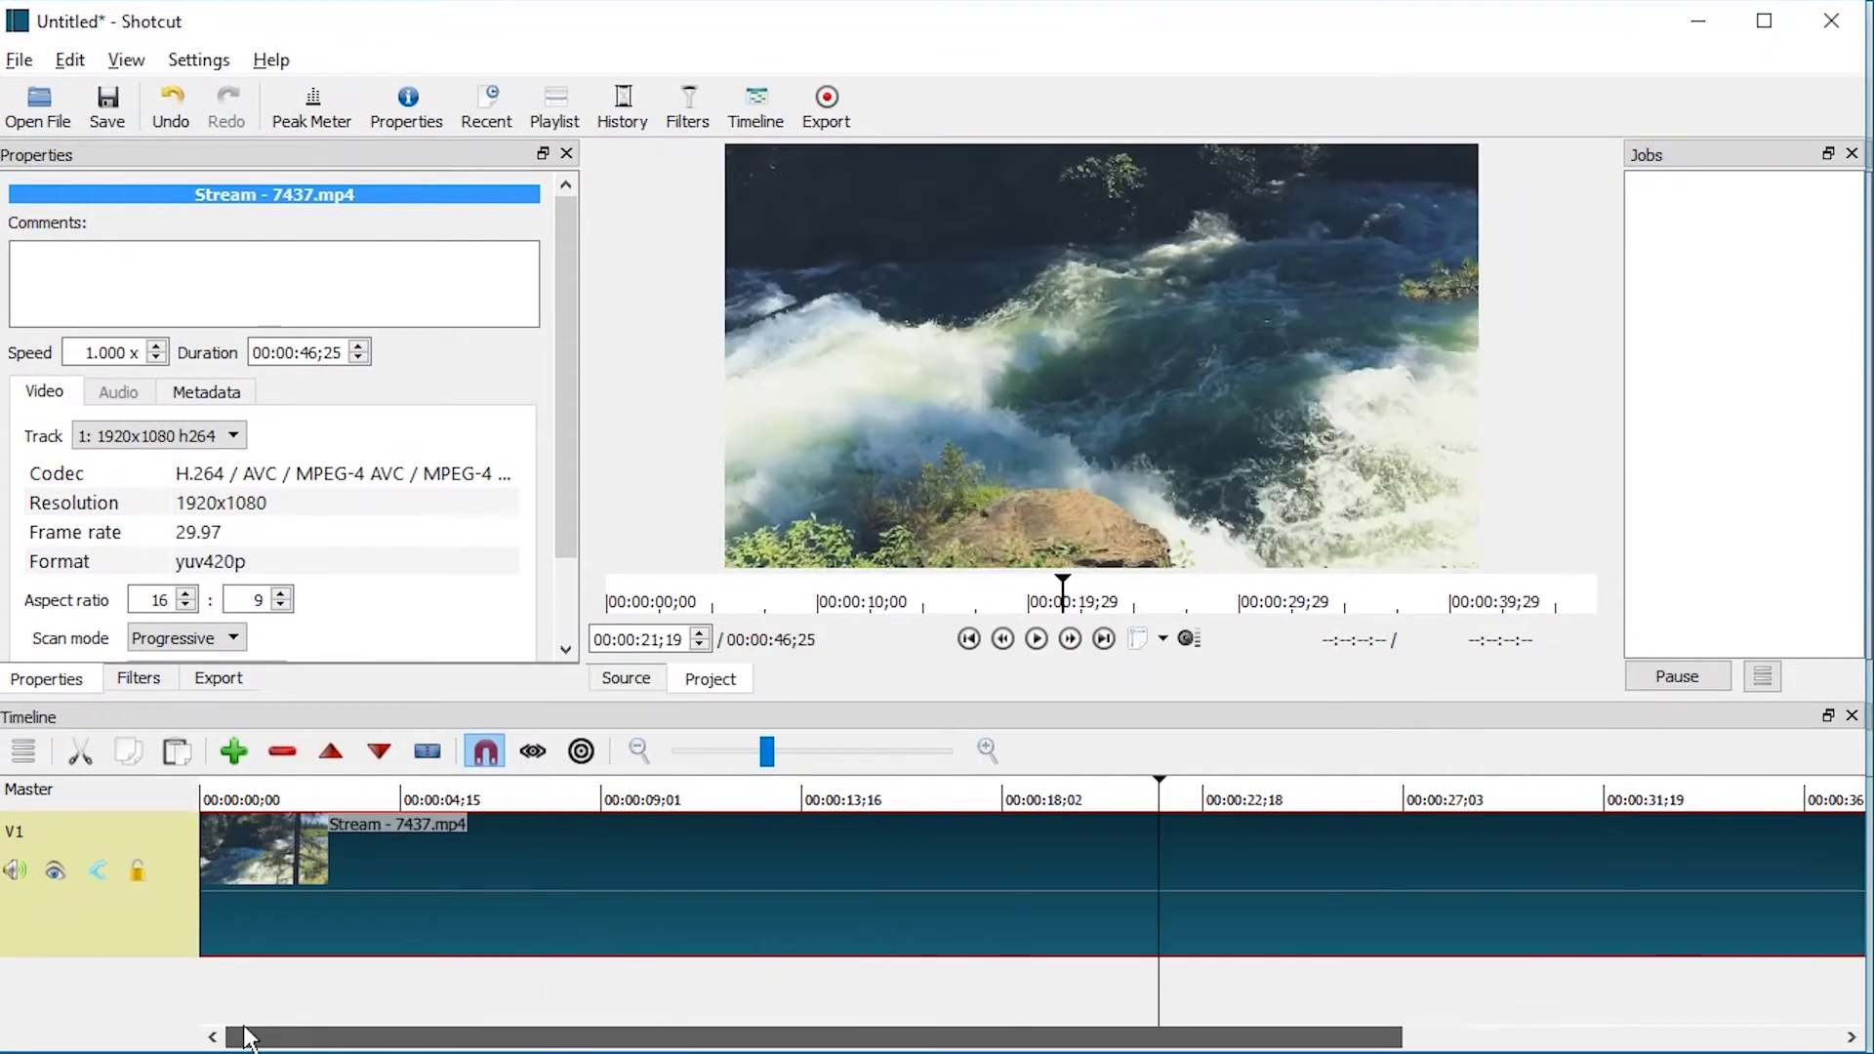
click(336, 939)
Add an A1 audio track below V1 from the track context menu
right_click(126, 963)
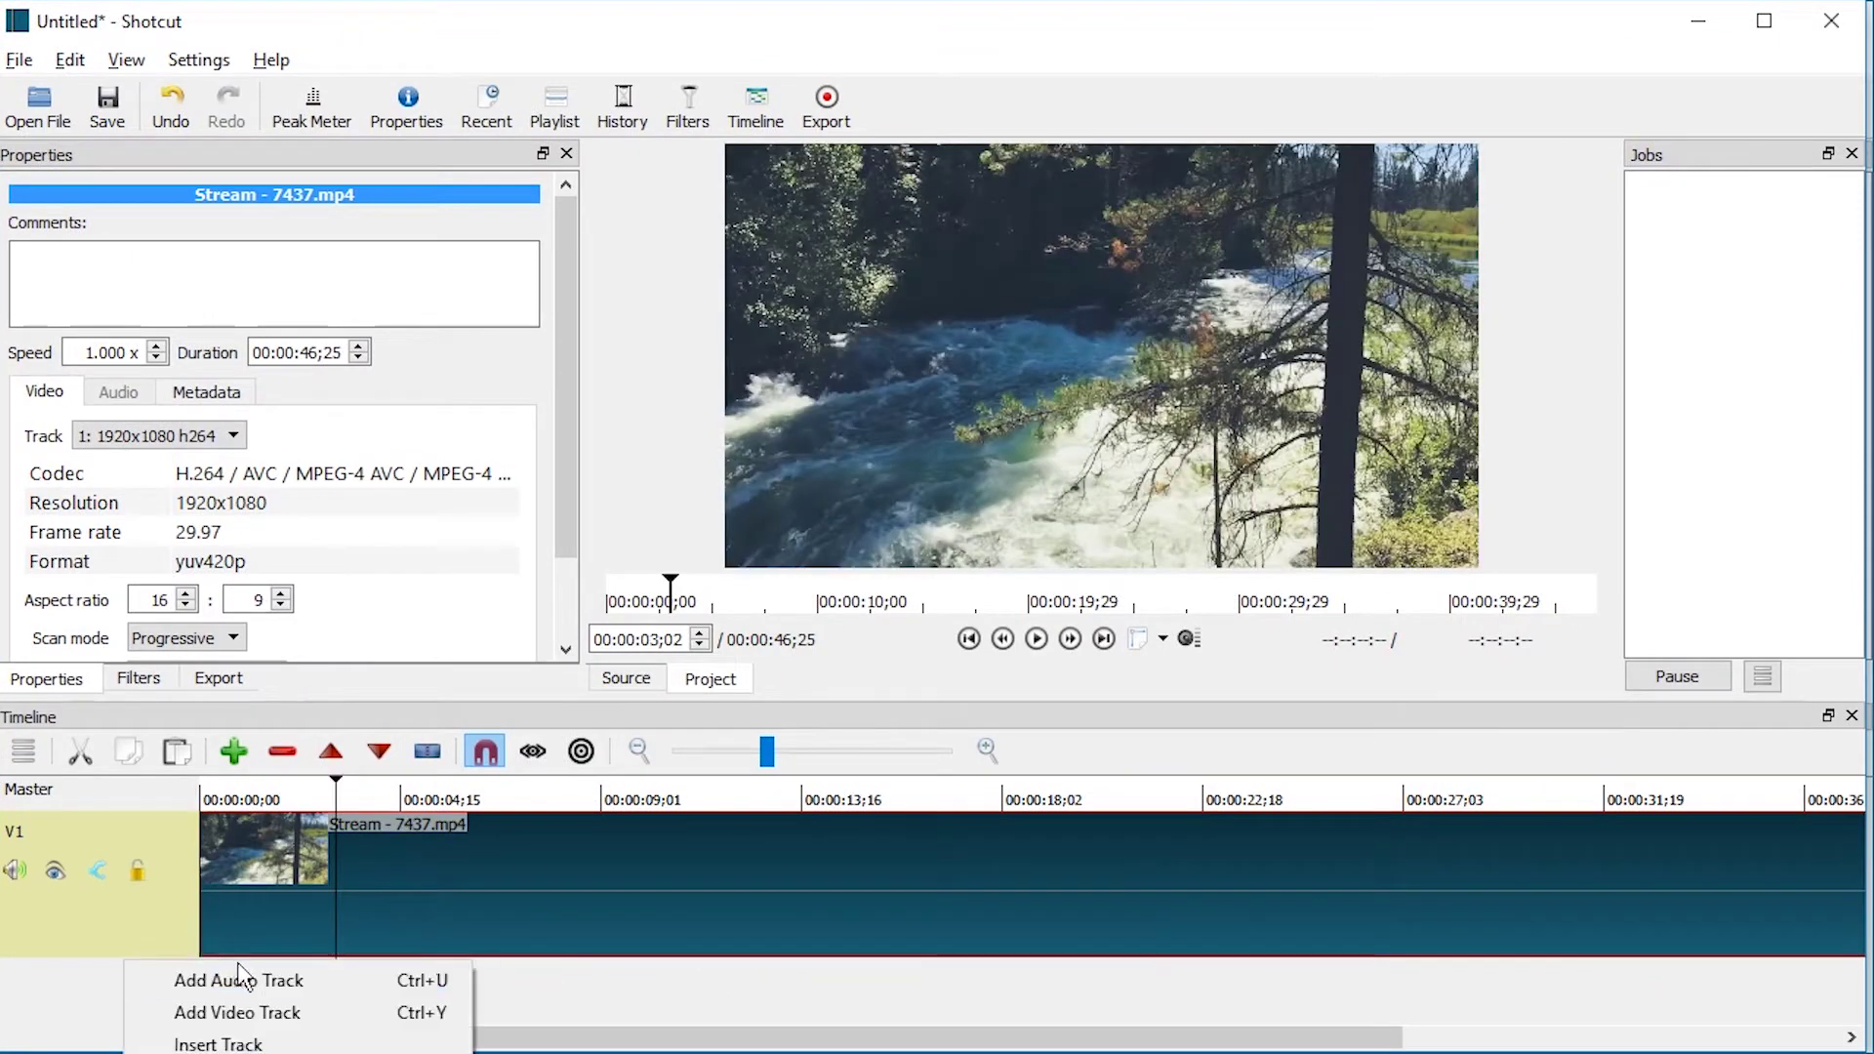
click(269, 982)
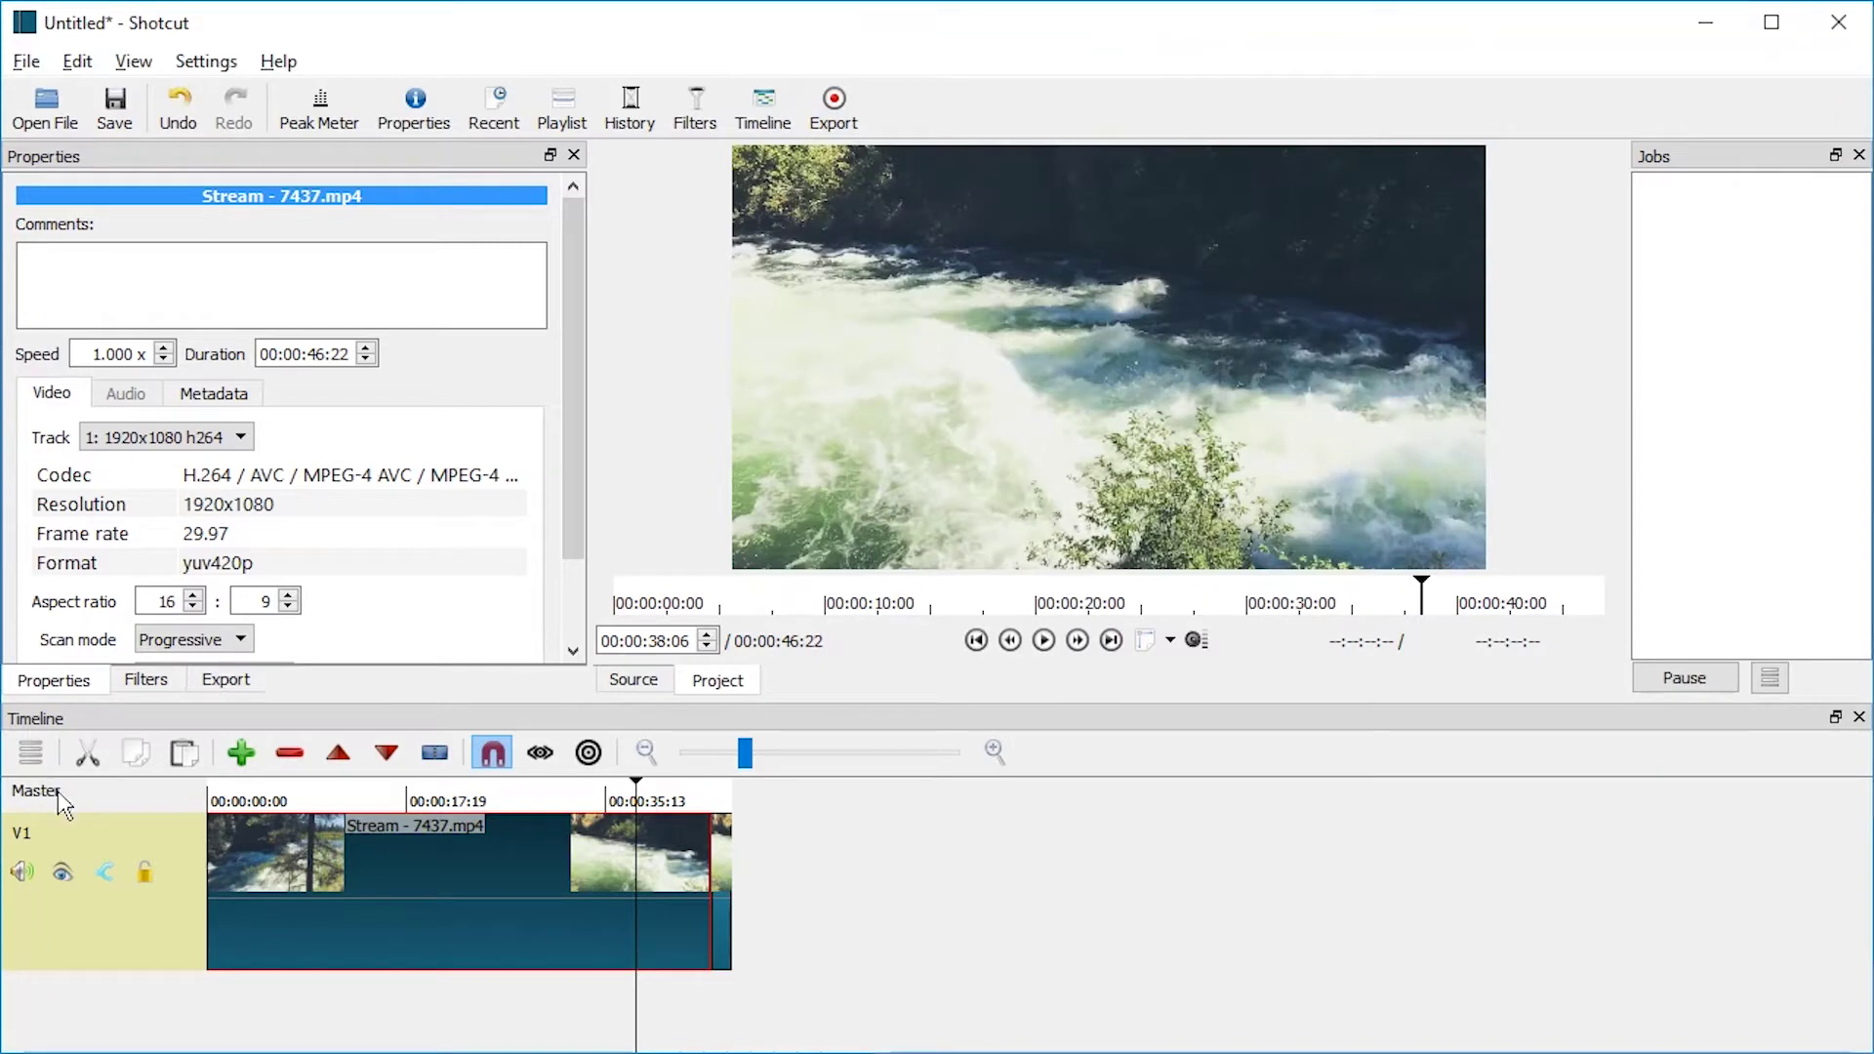
right_click(105, 831)
click(234, 849)
scroll(327, 927, down, 1)
scroll(327, 927, up, 1)
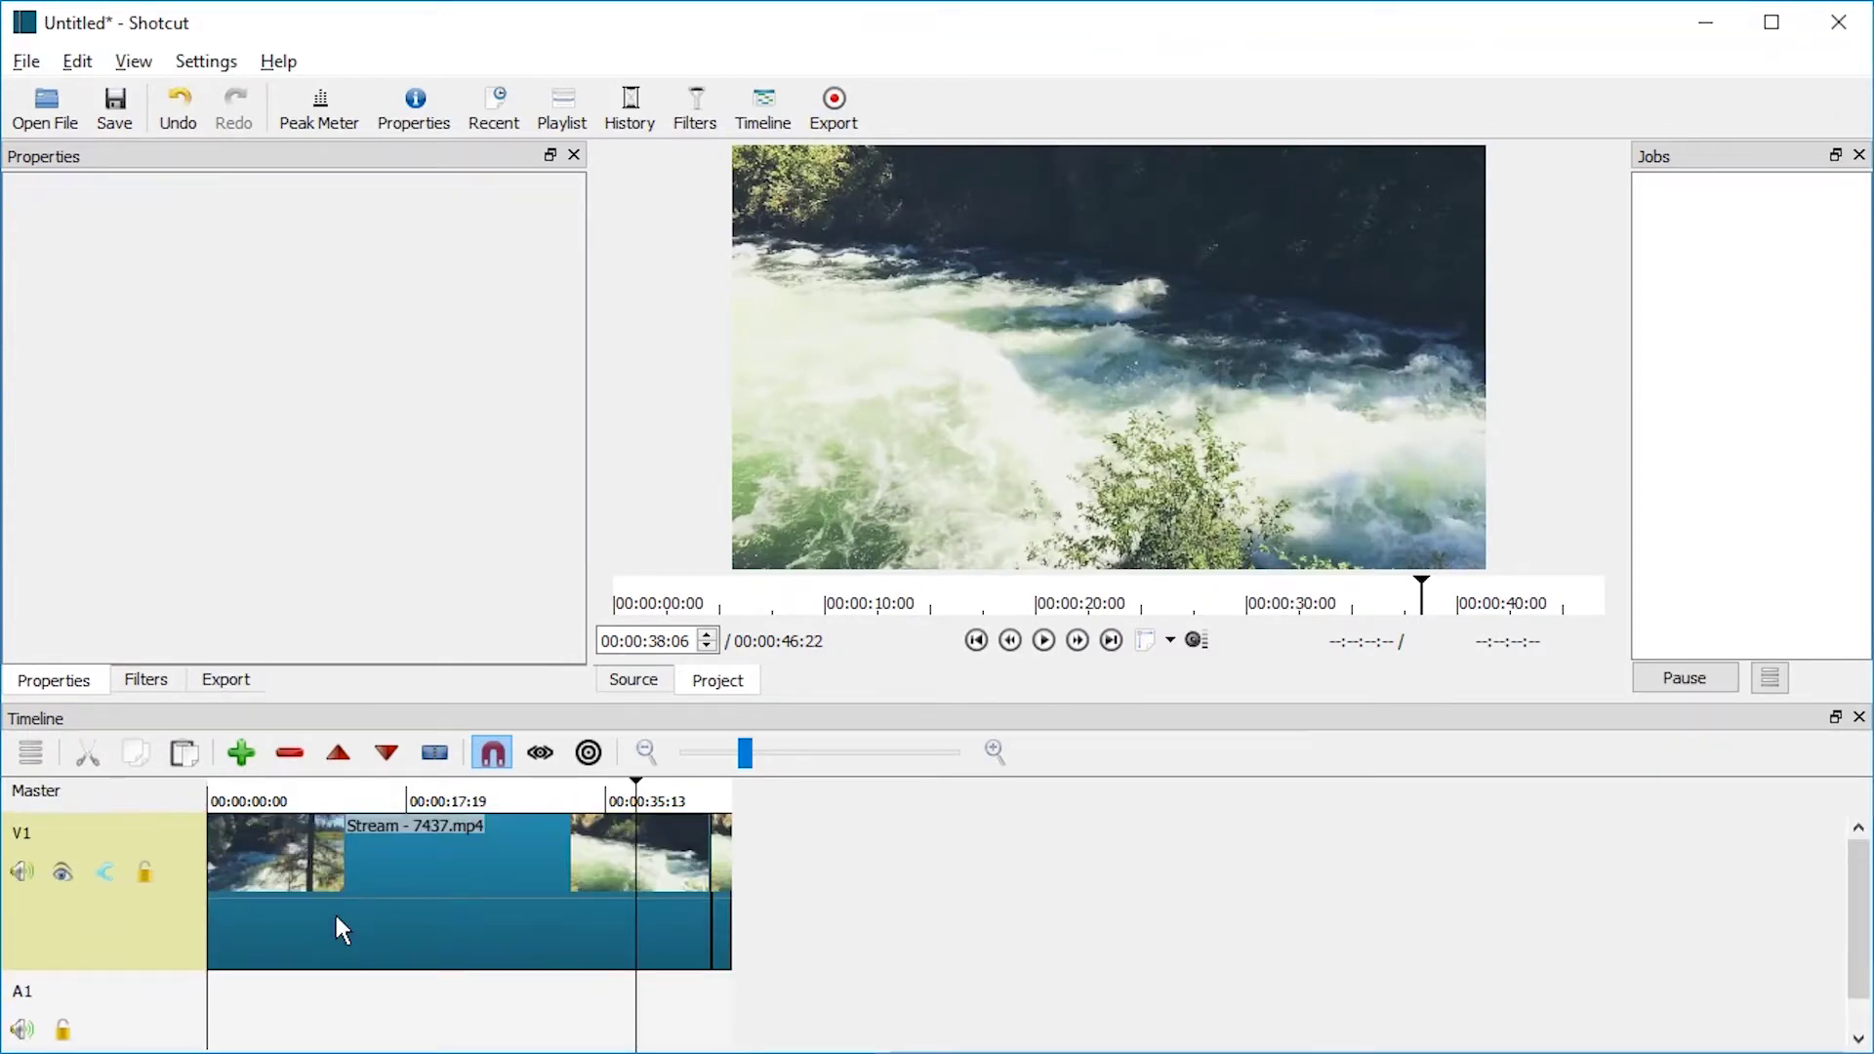
scroll(433, 899, up, 1)
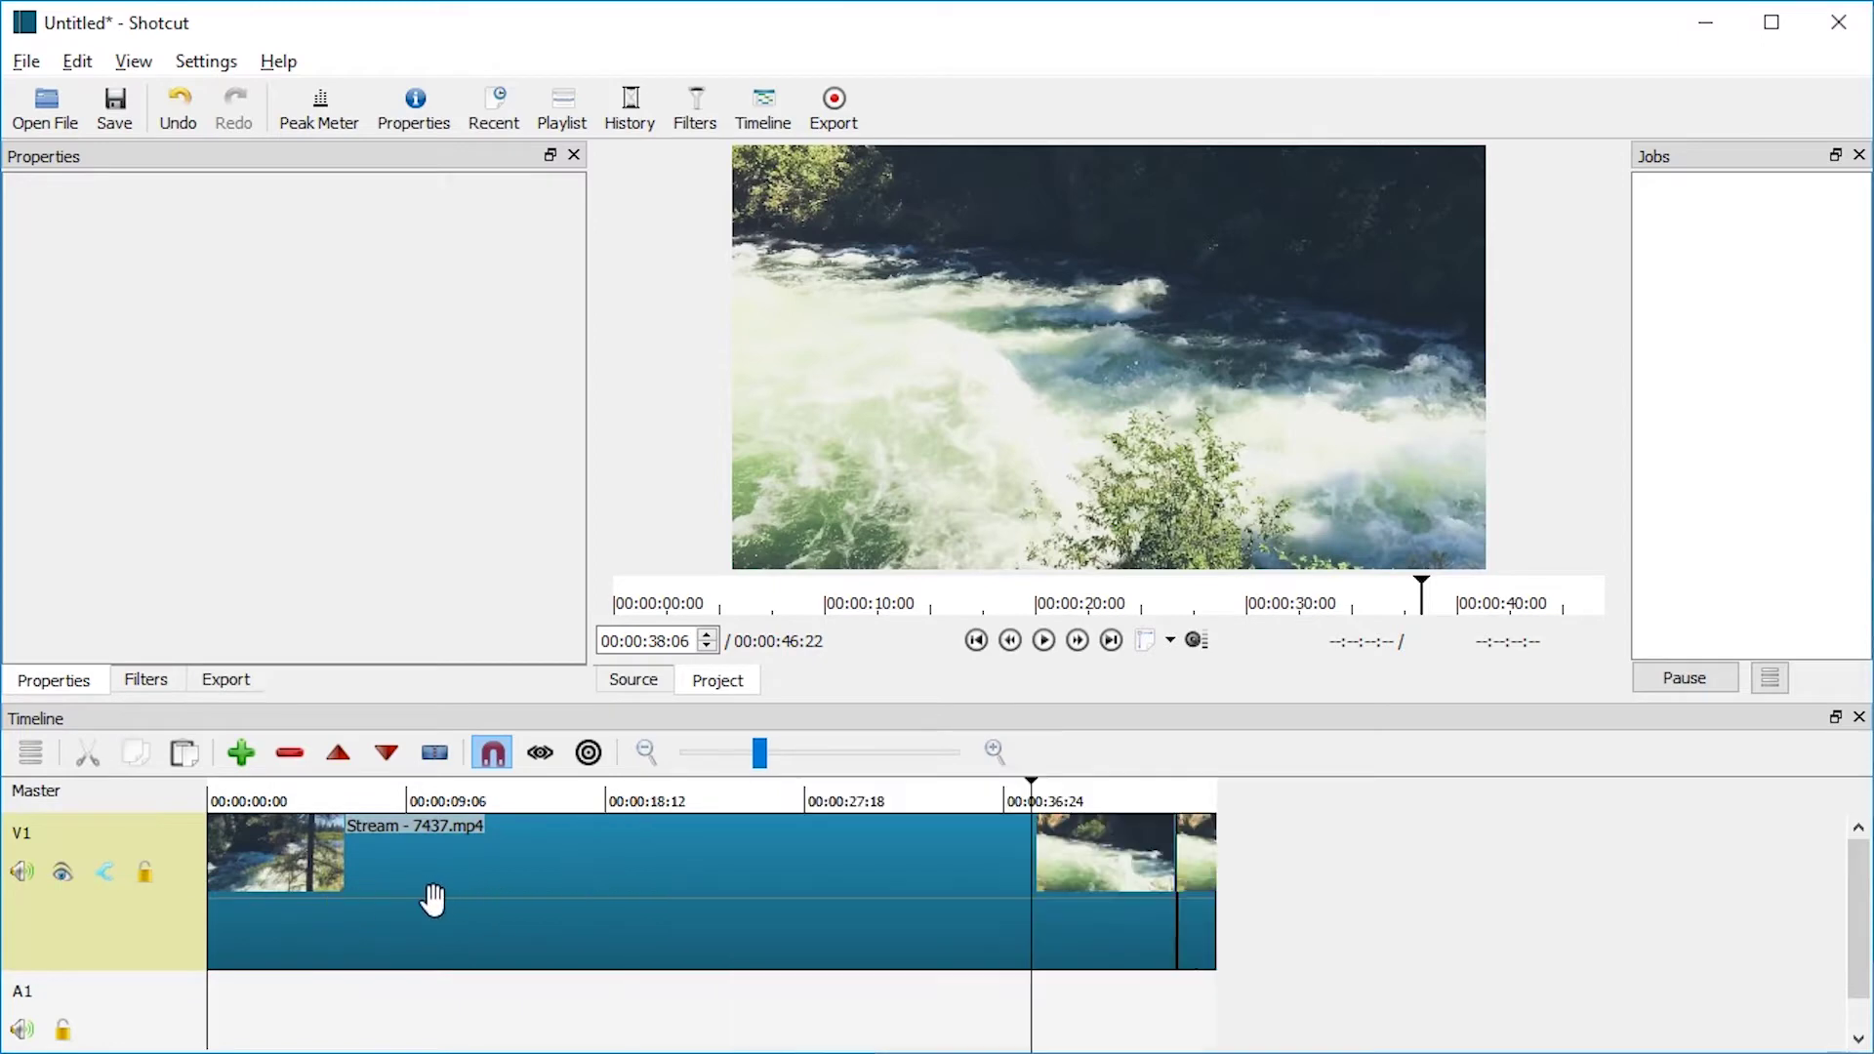
scroll(434, 899, up, 1)
scroll(433, 899, down, 2)
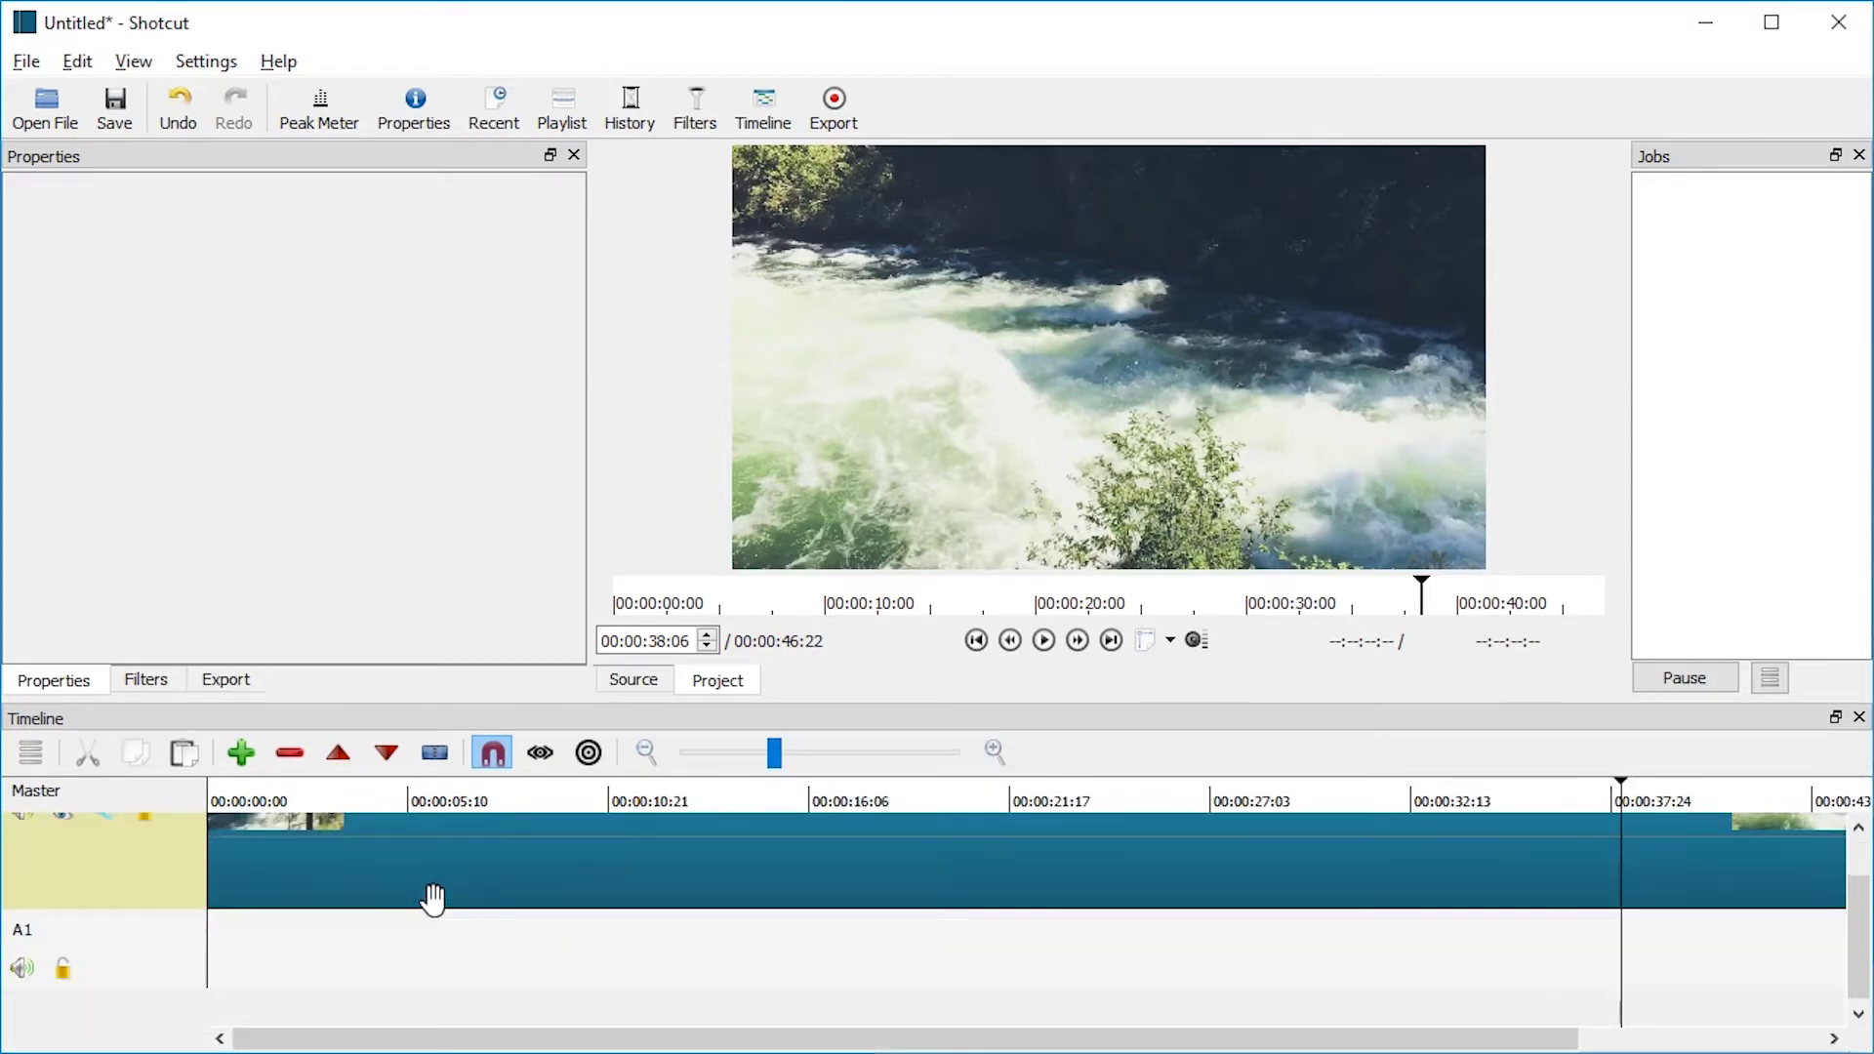
scroll(433, 899, up, 1)
scroll(433, 899, down, 1)
scroll(429, 898, up, 1)
scroll(429, 898, down, 1)
scroll(429, 898, up, 1)
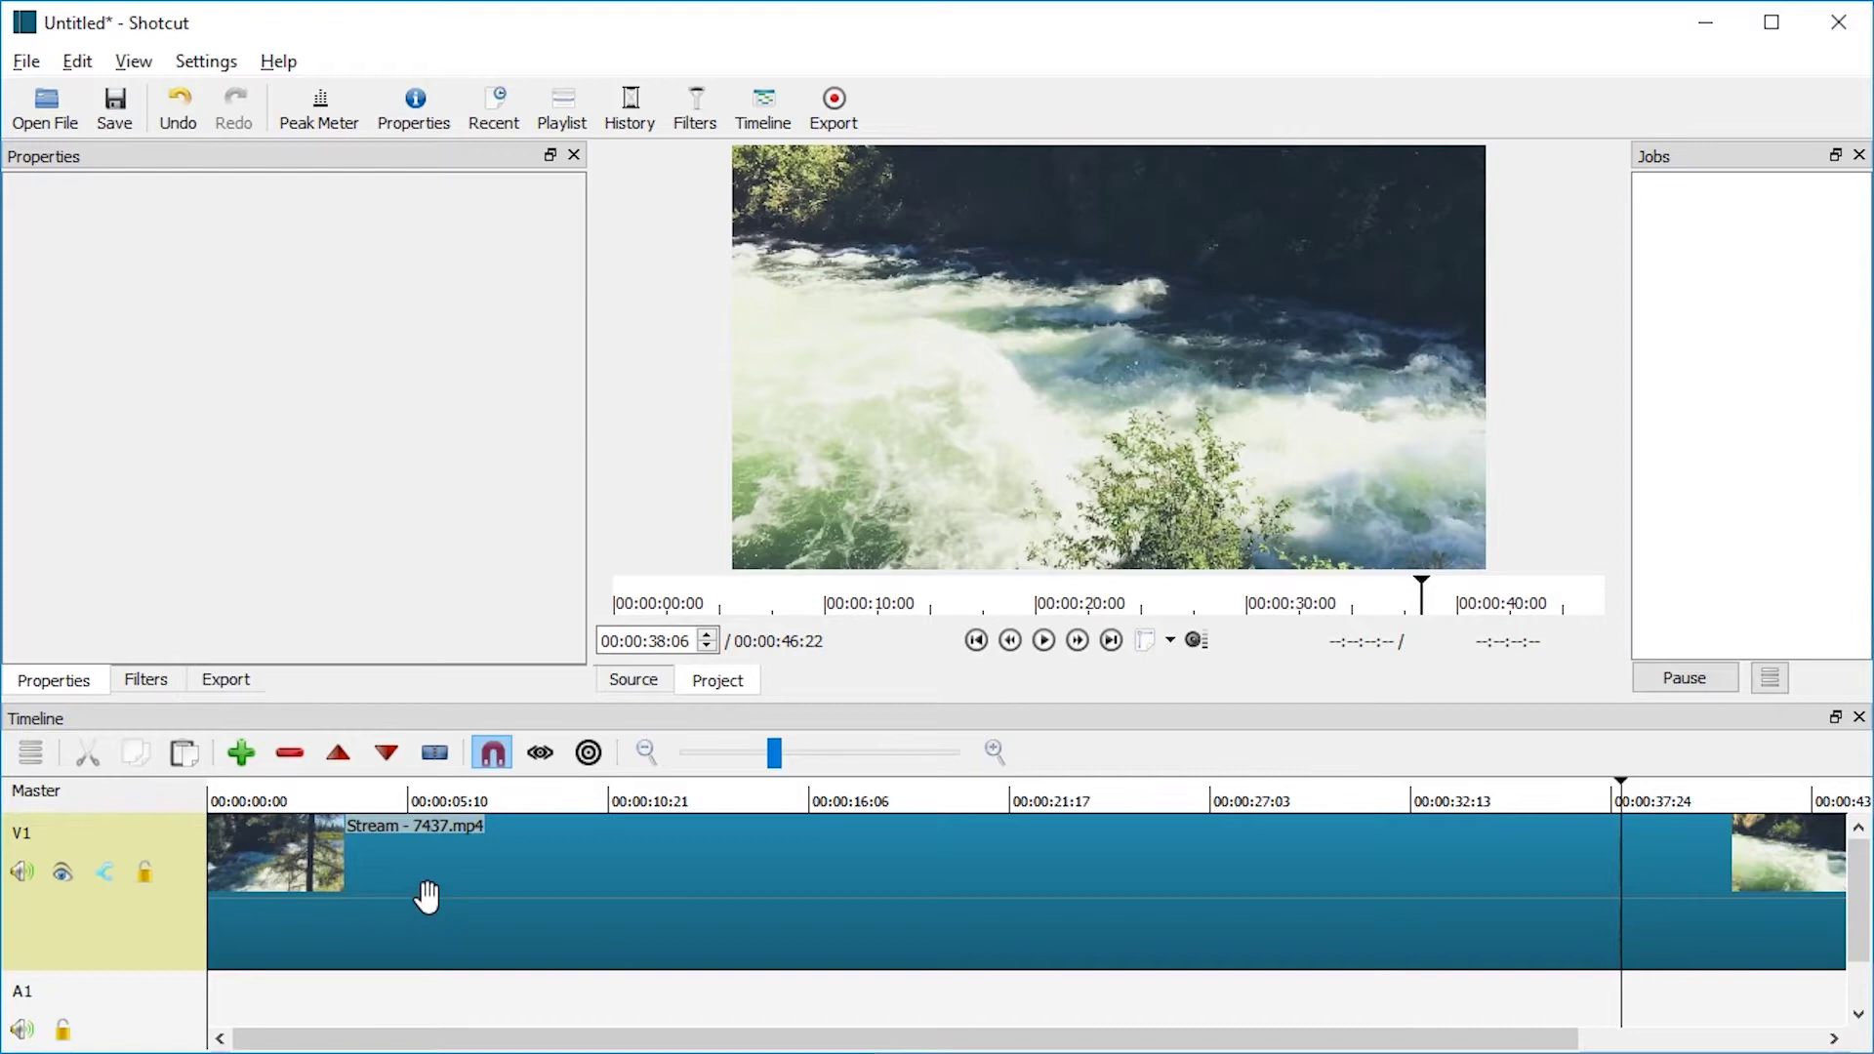
Check the version in Help > About Shotcut, then close it
click(278, 61)
click(312, 210)
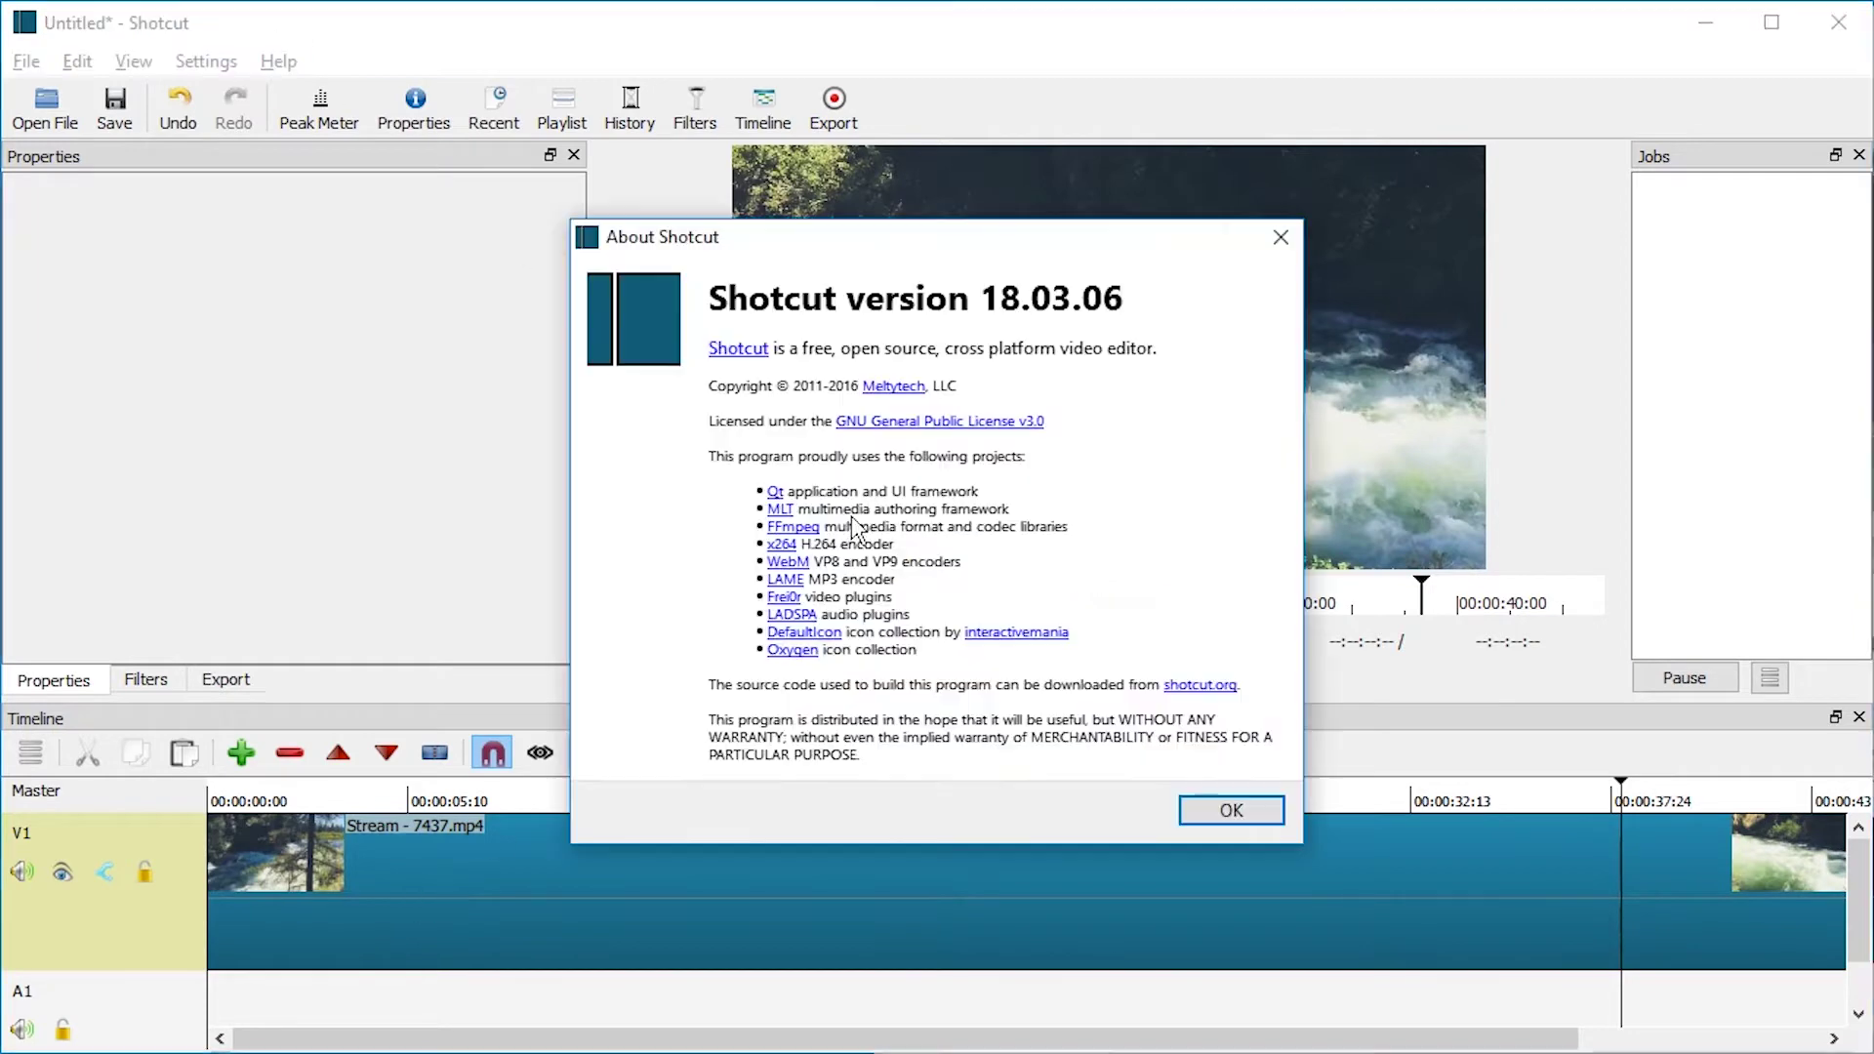
click(1281, 238)
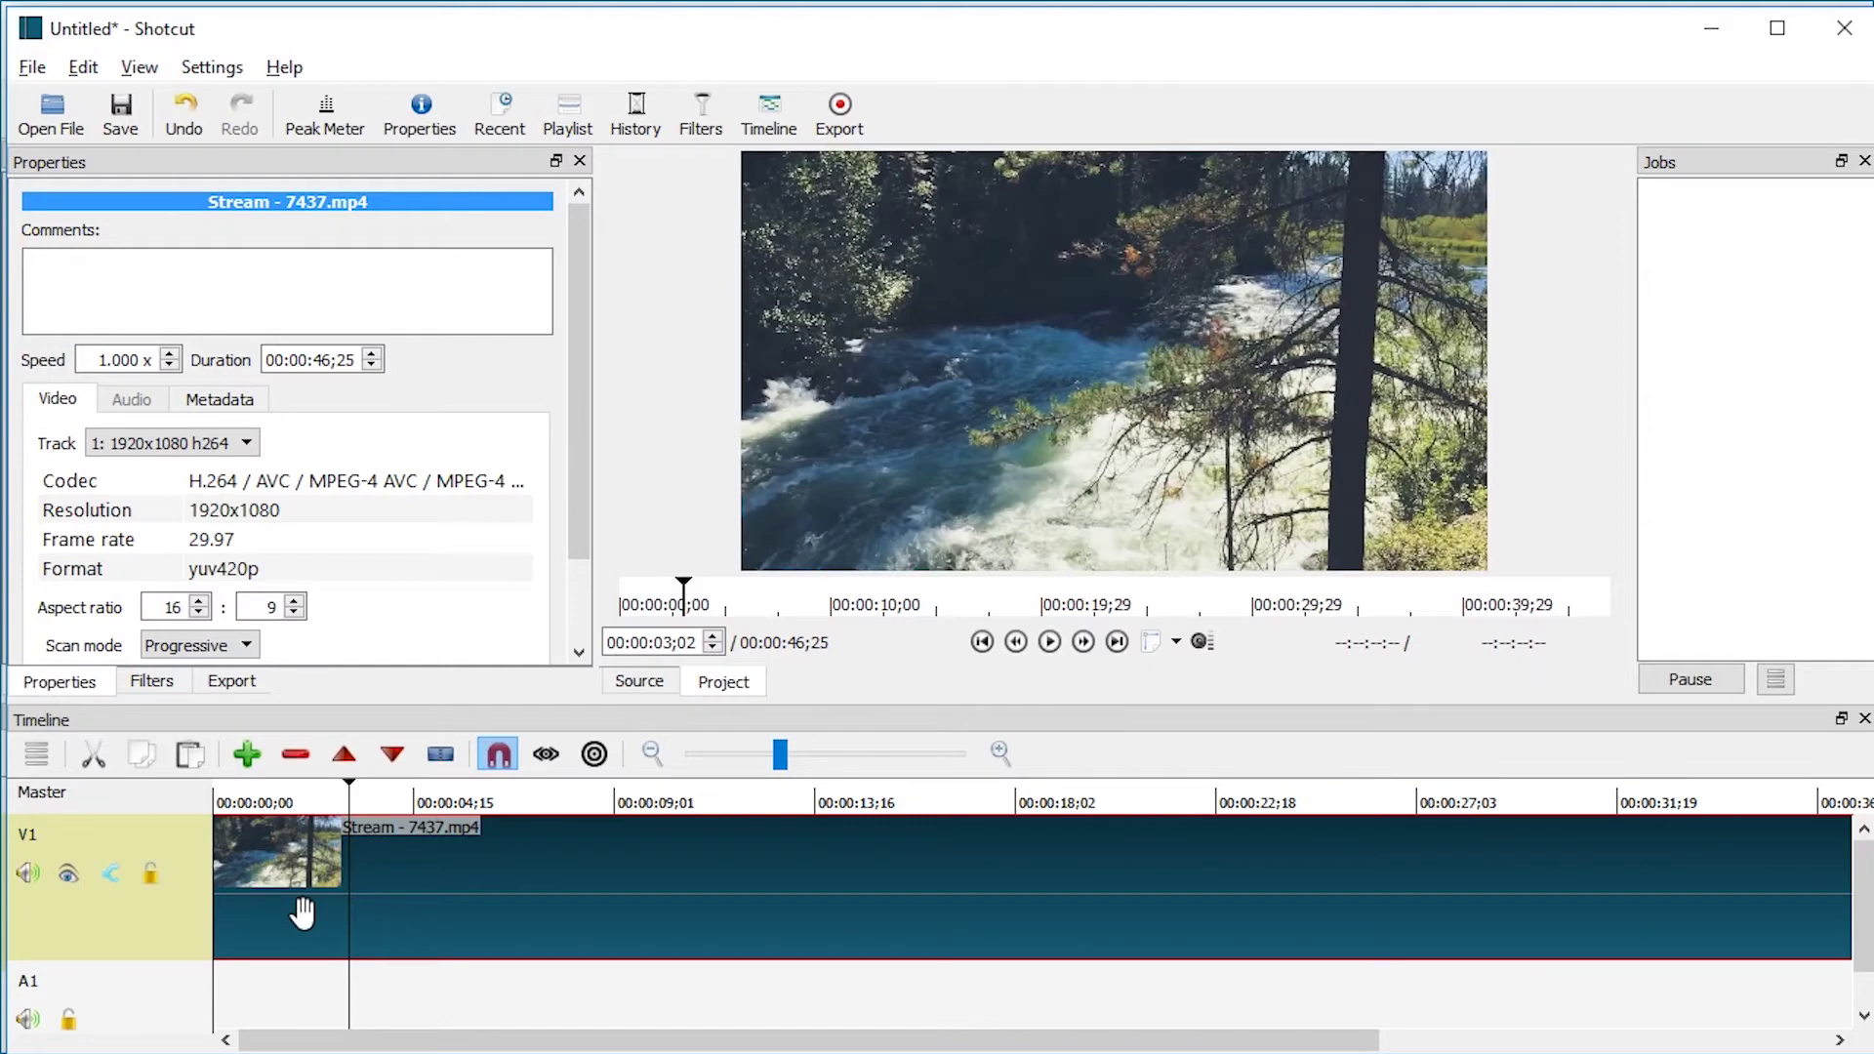
scroll(373, 866, down, 2)
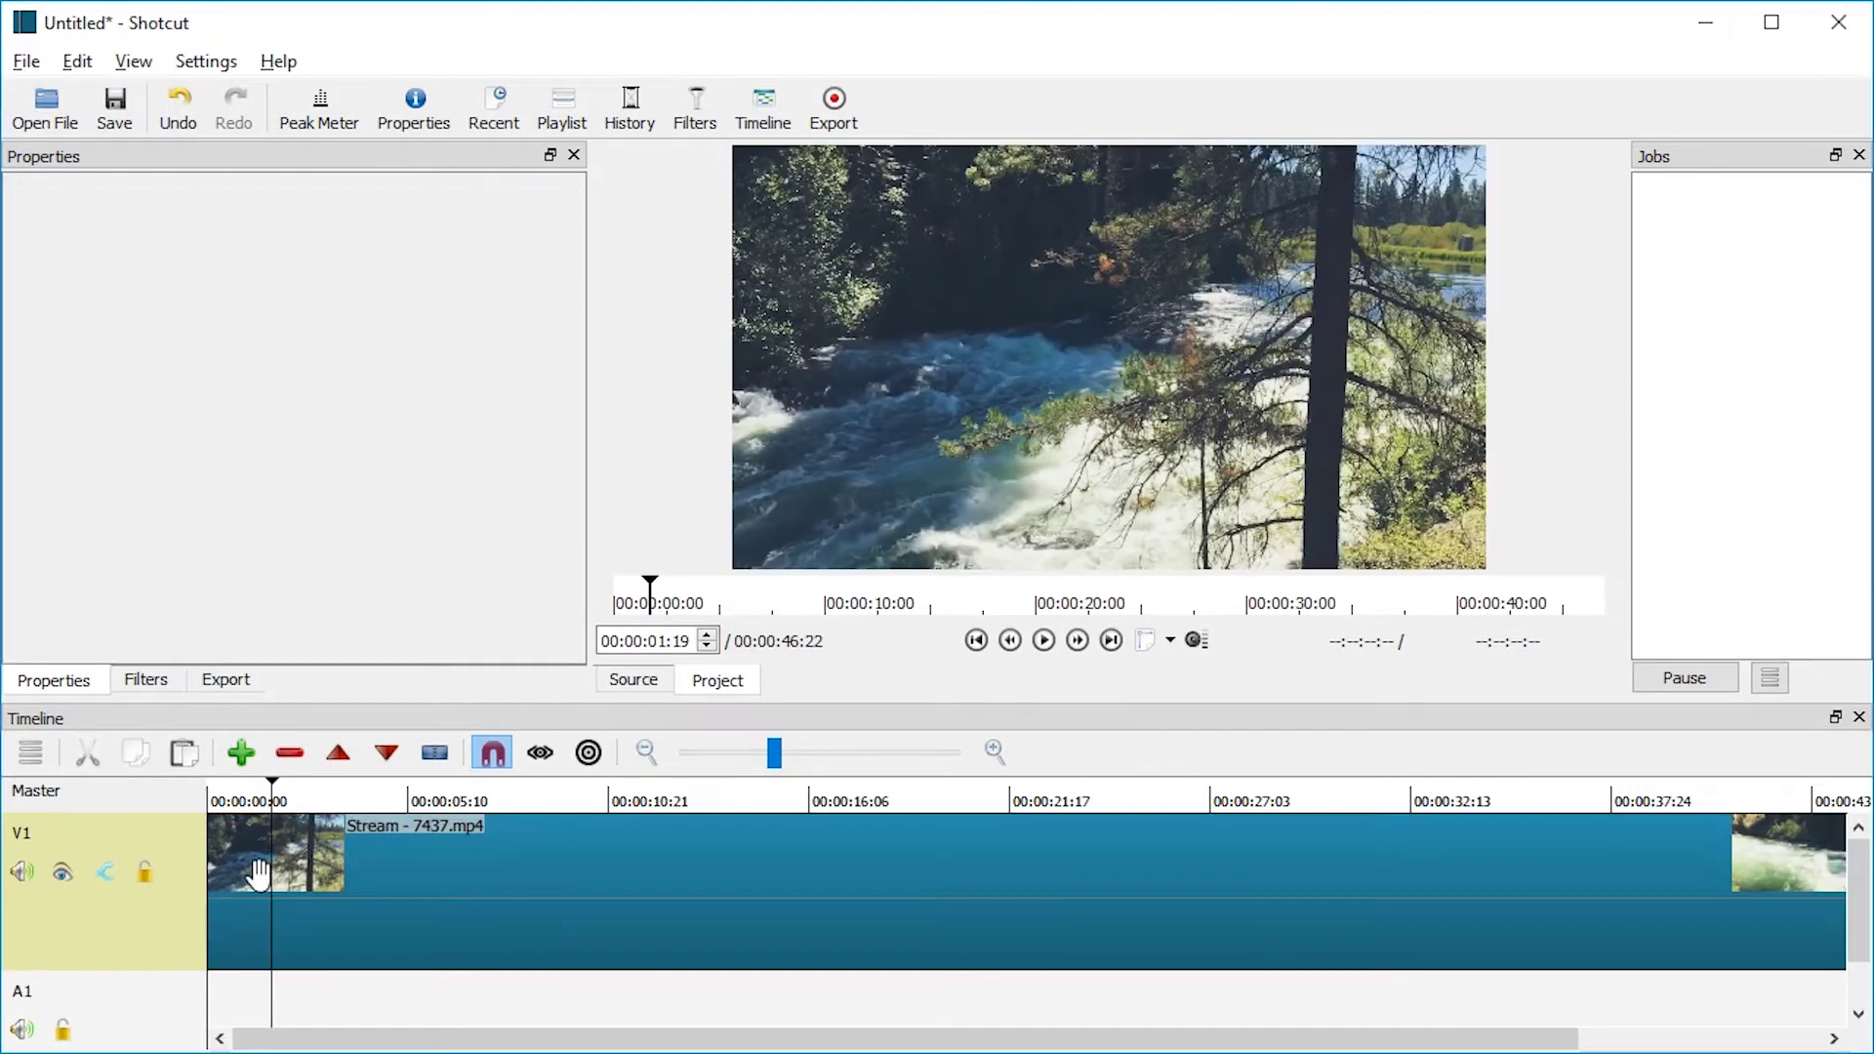
scroll(125, 931, down, 1)
scroll(436, 922, up, 1)
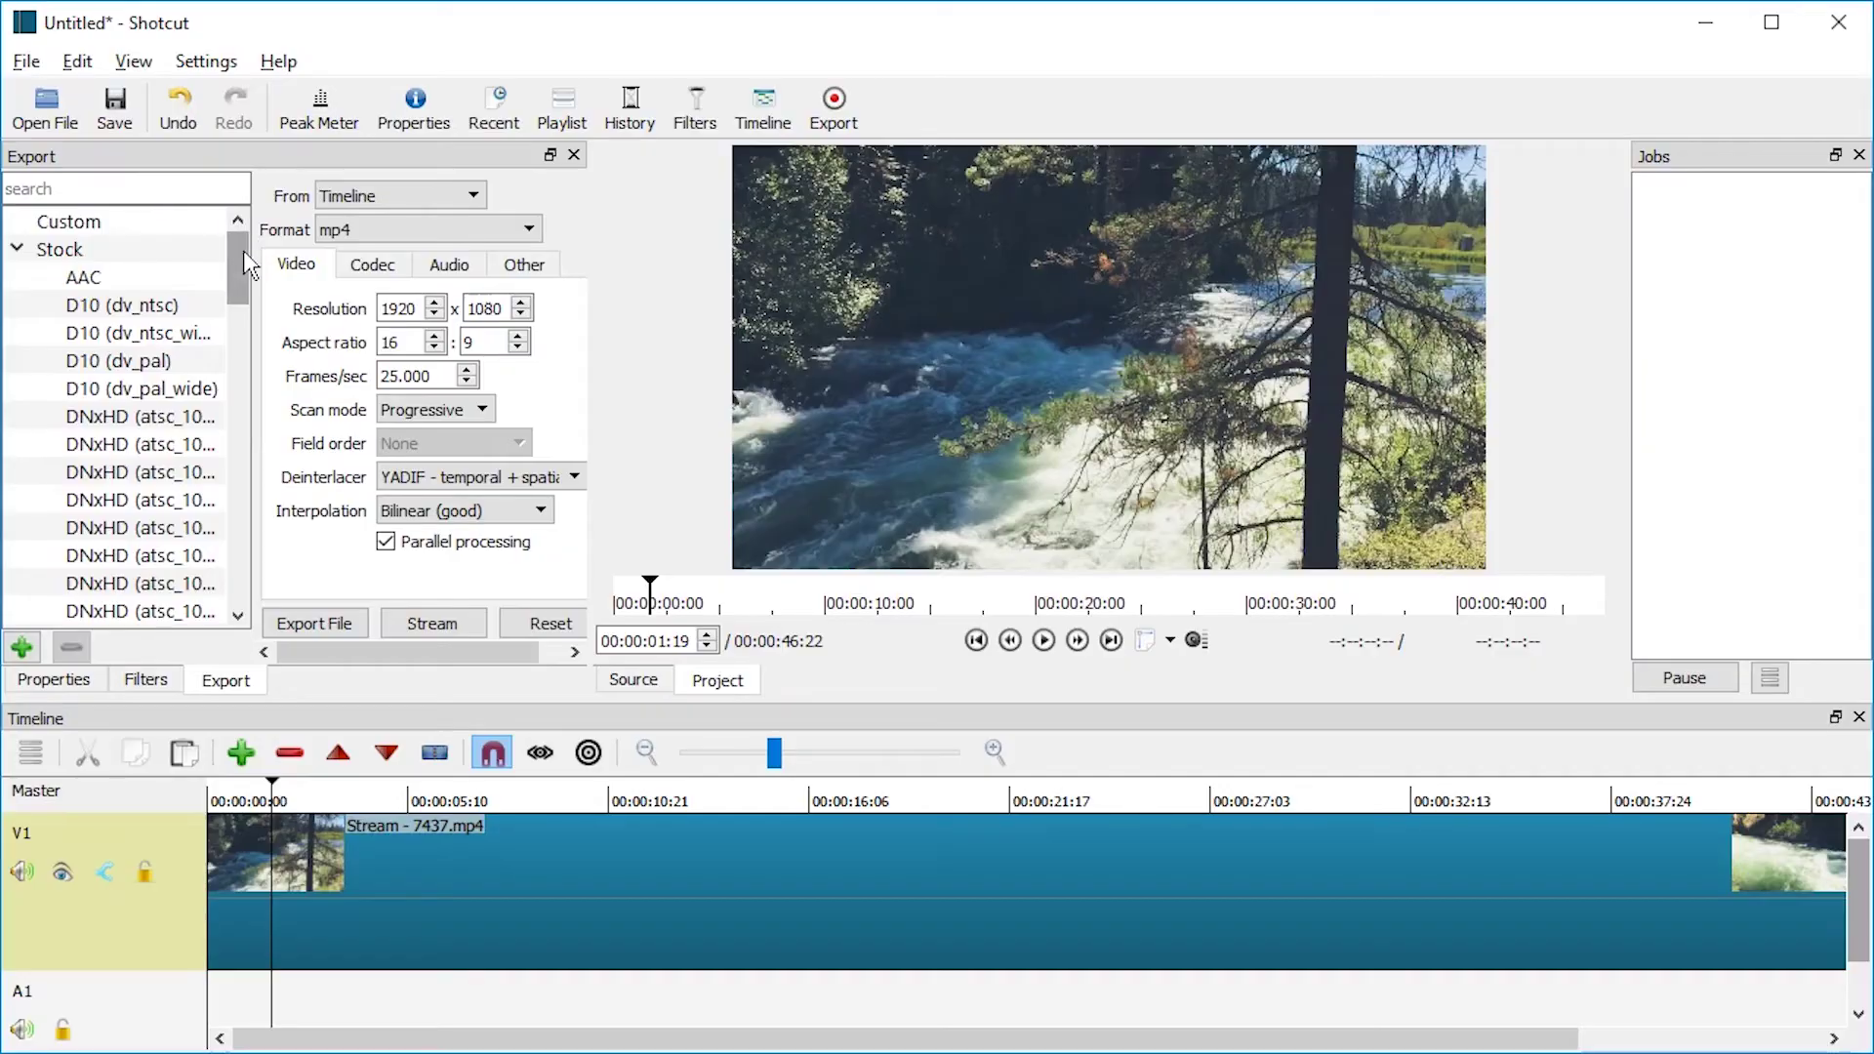
drag(236, 261, 234, 517)
click(163, 391)
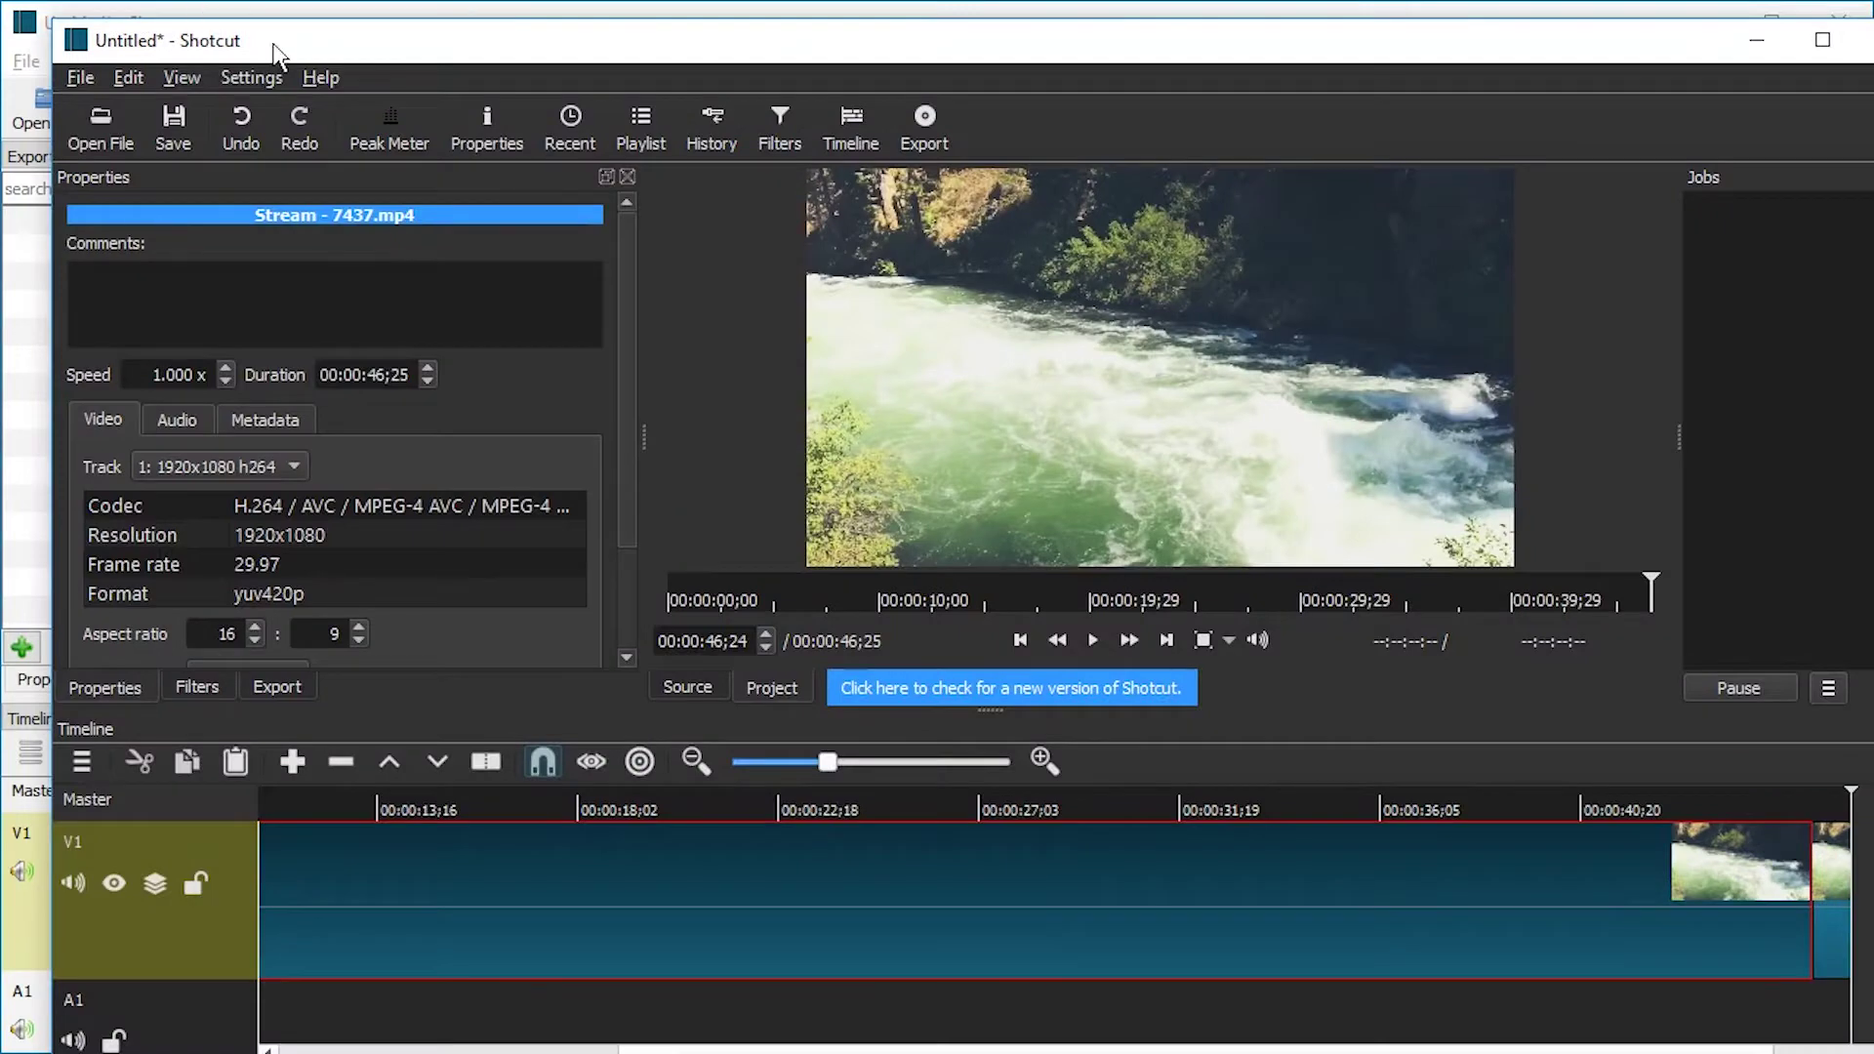
Check Help > About in both the older 18.01.02 and newer 18.03.06 windows
click(319, 78)
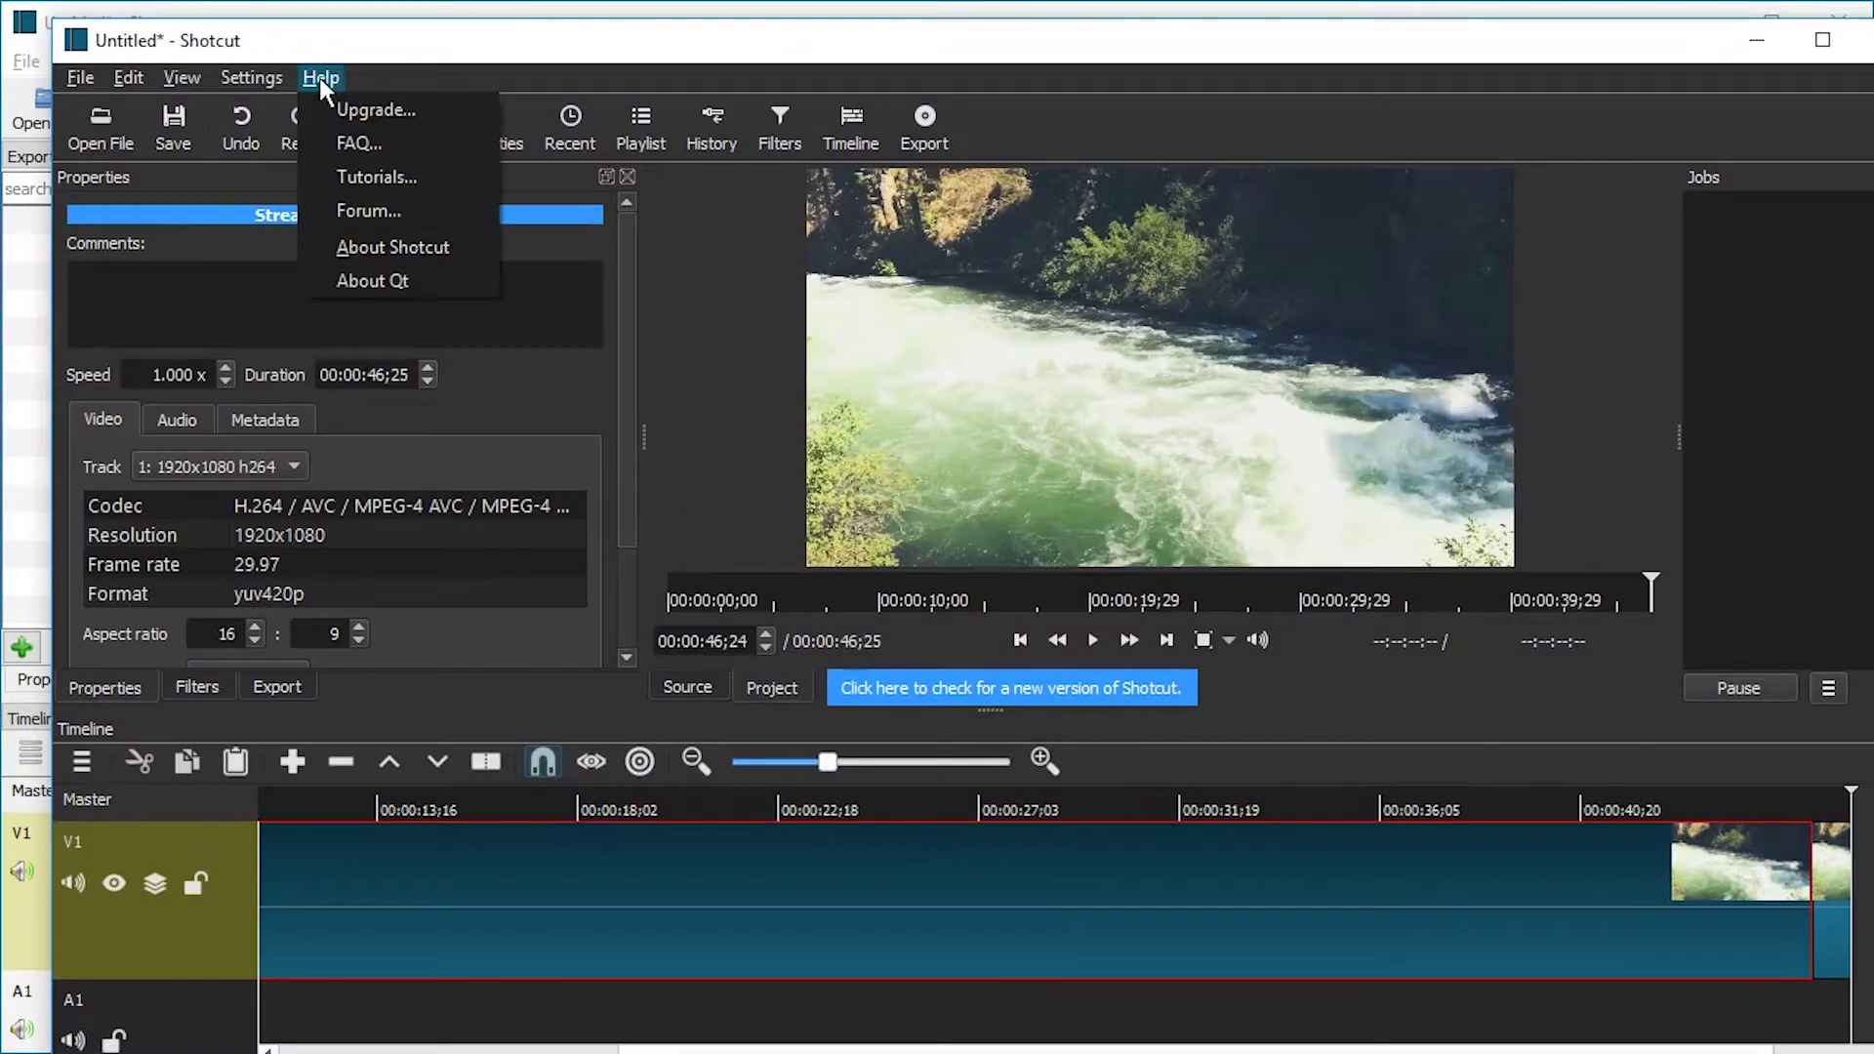
click(391, 255)
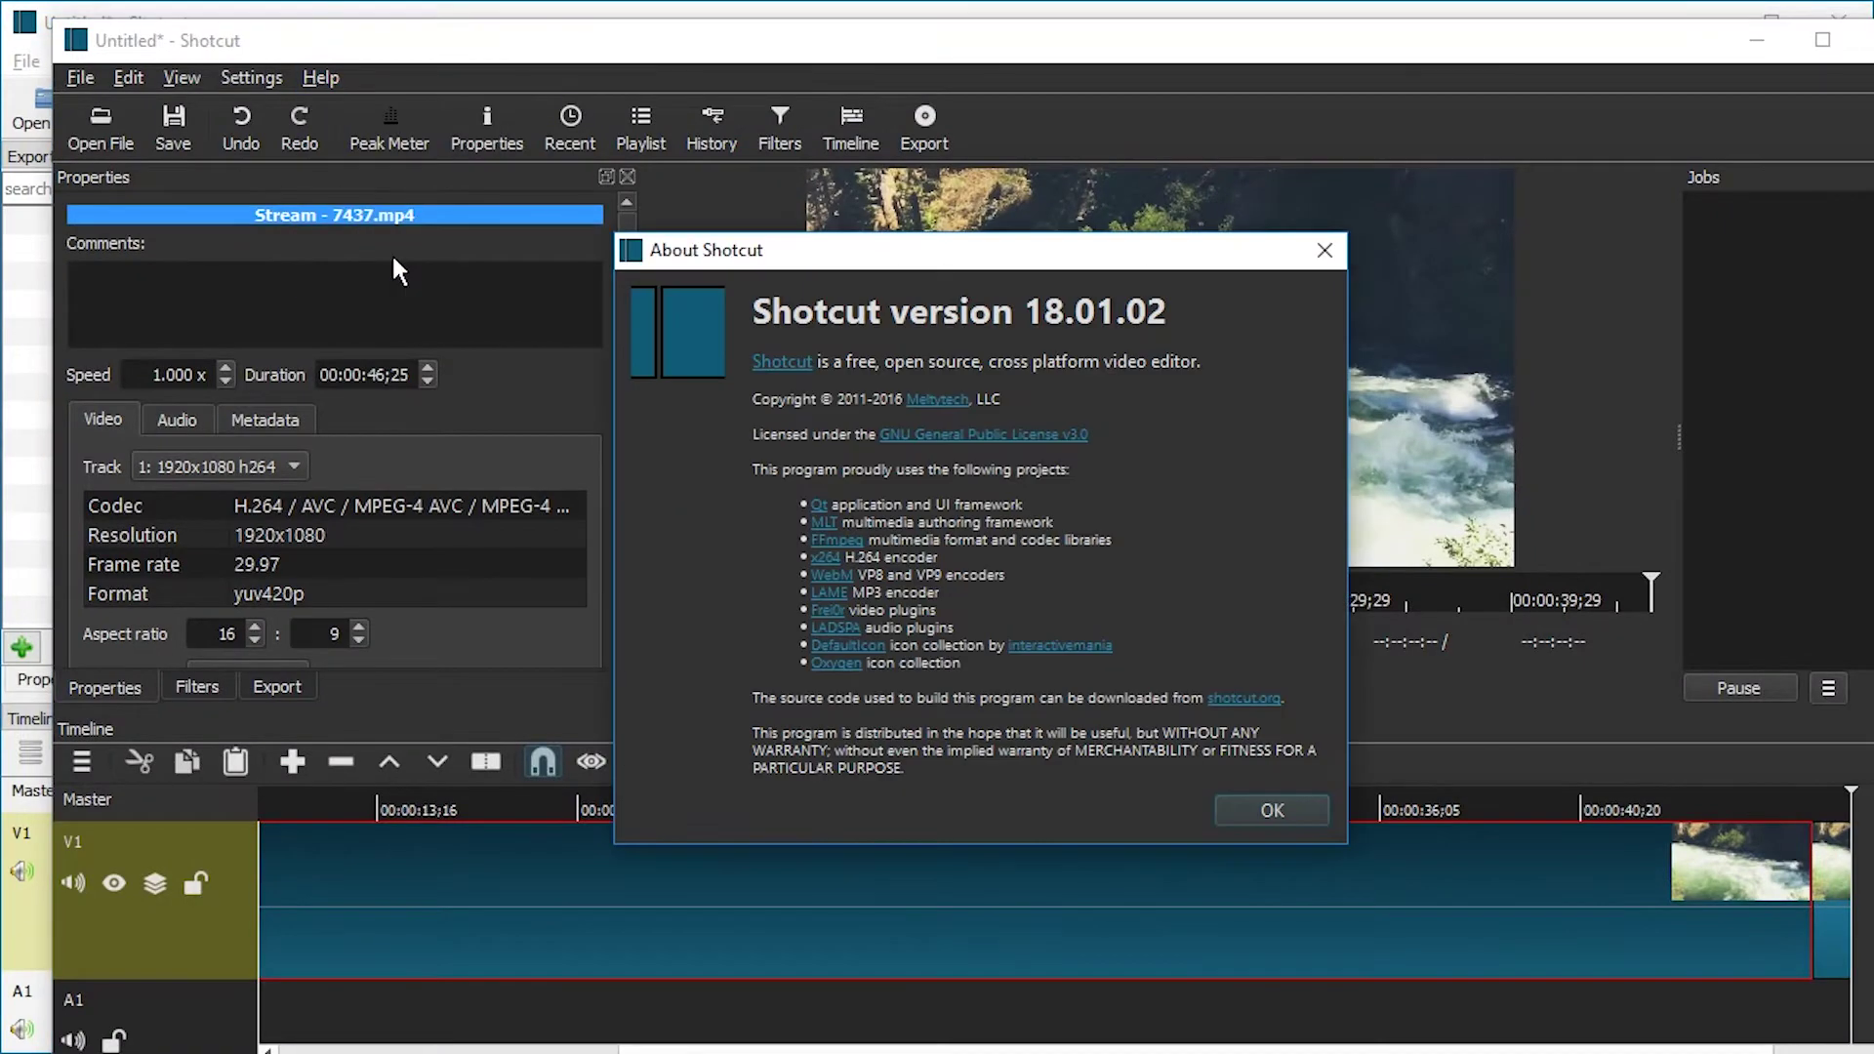
click(1324, 250)
drag(1308, 54, 1591, 361)
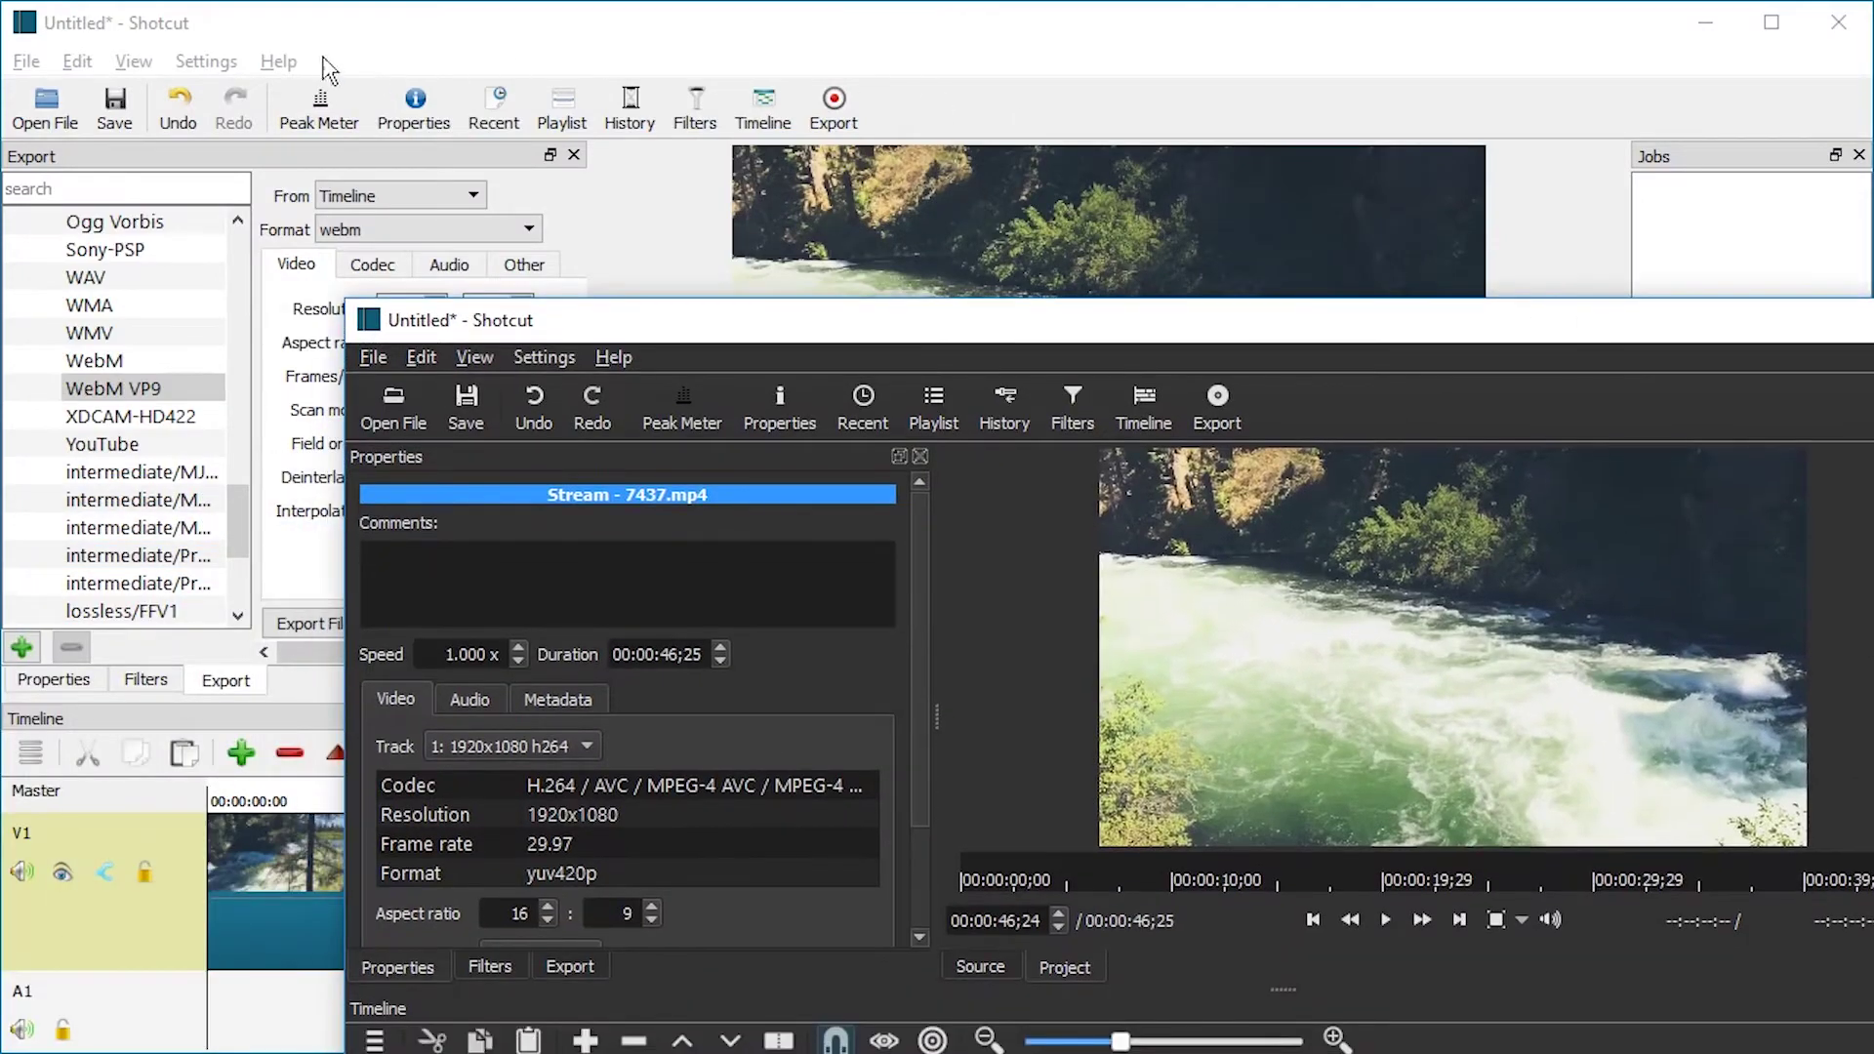
click(280, 60)
click(343, 243)
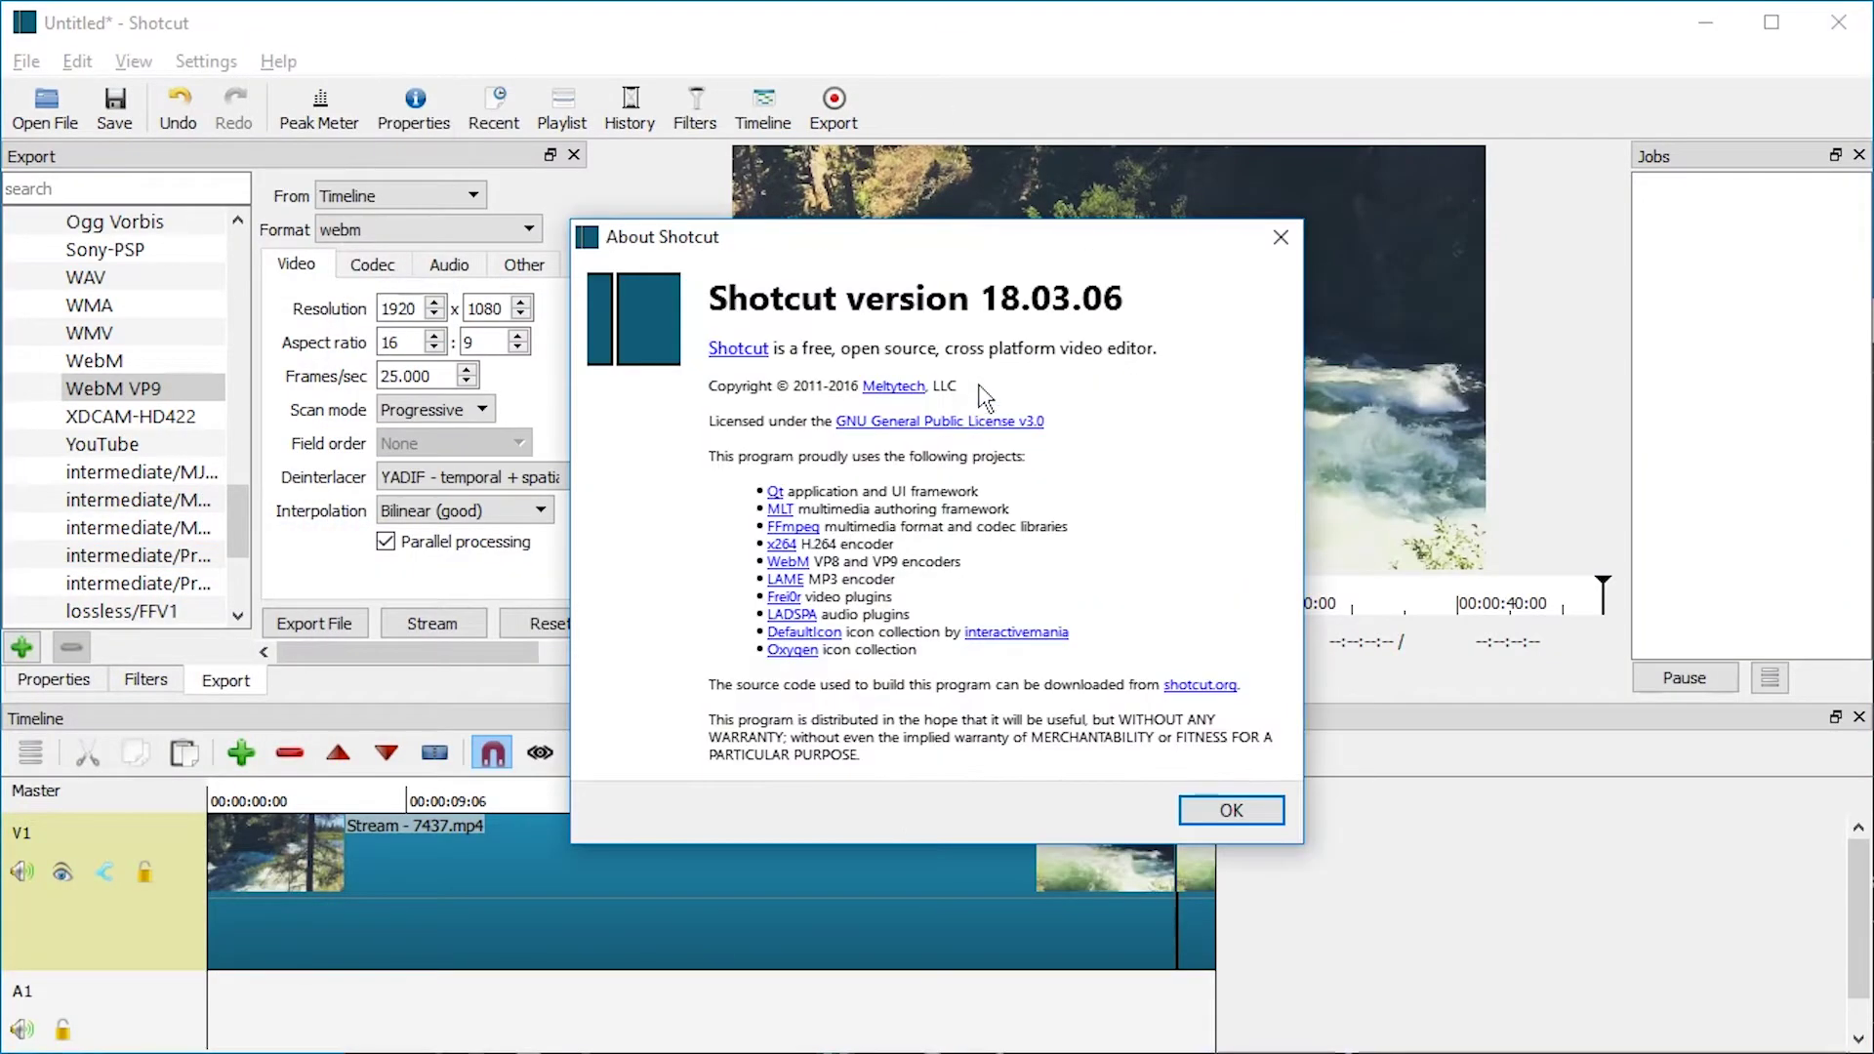
key(alt+Tab)
In the 18.01.02 window, open Filters and Export and choose the WebM VP9 preset
click(439, 706)
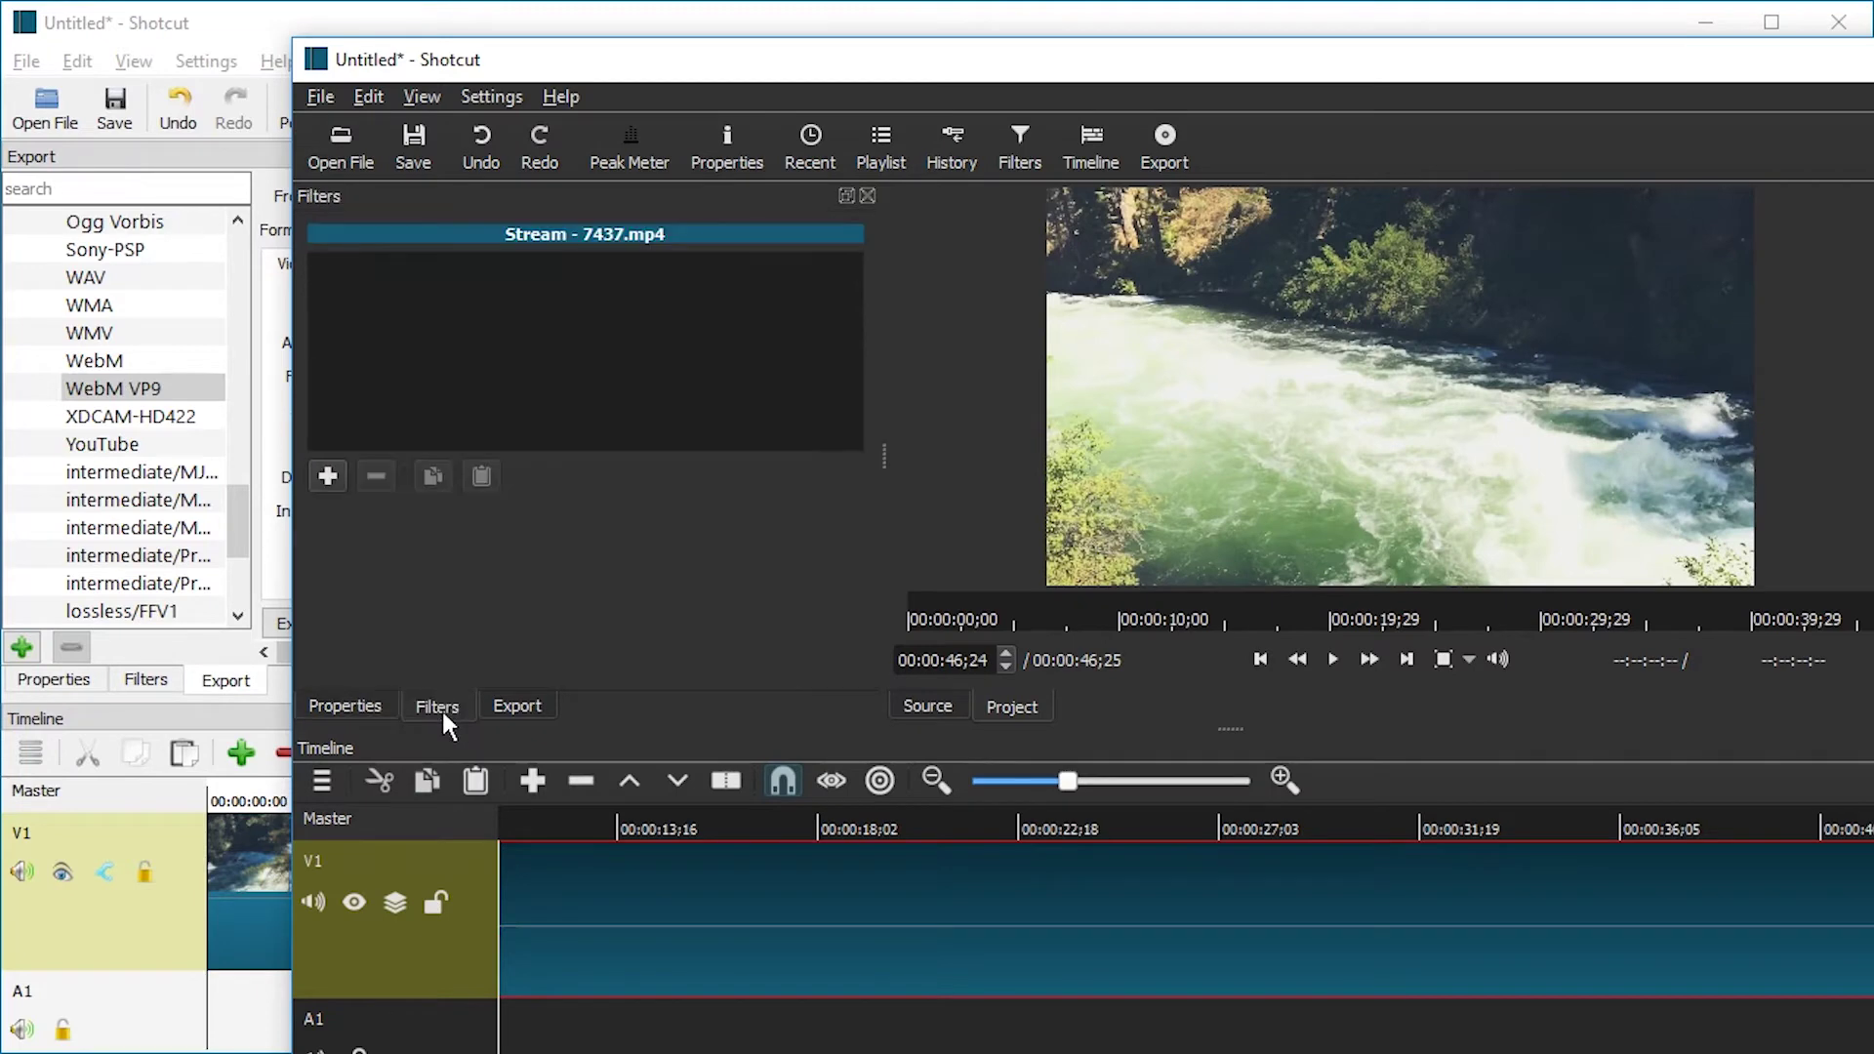
click(517, 706)
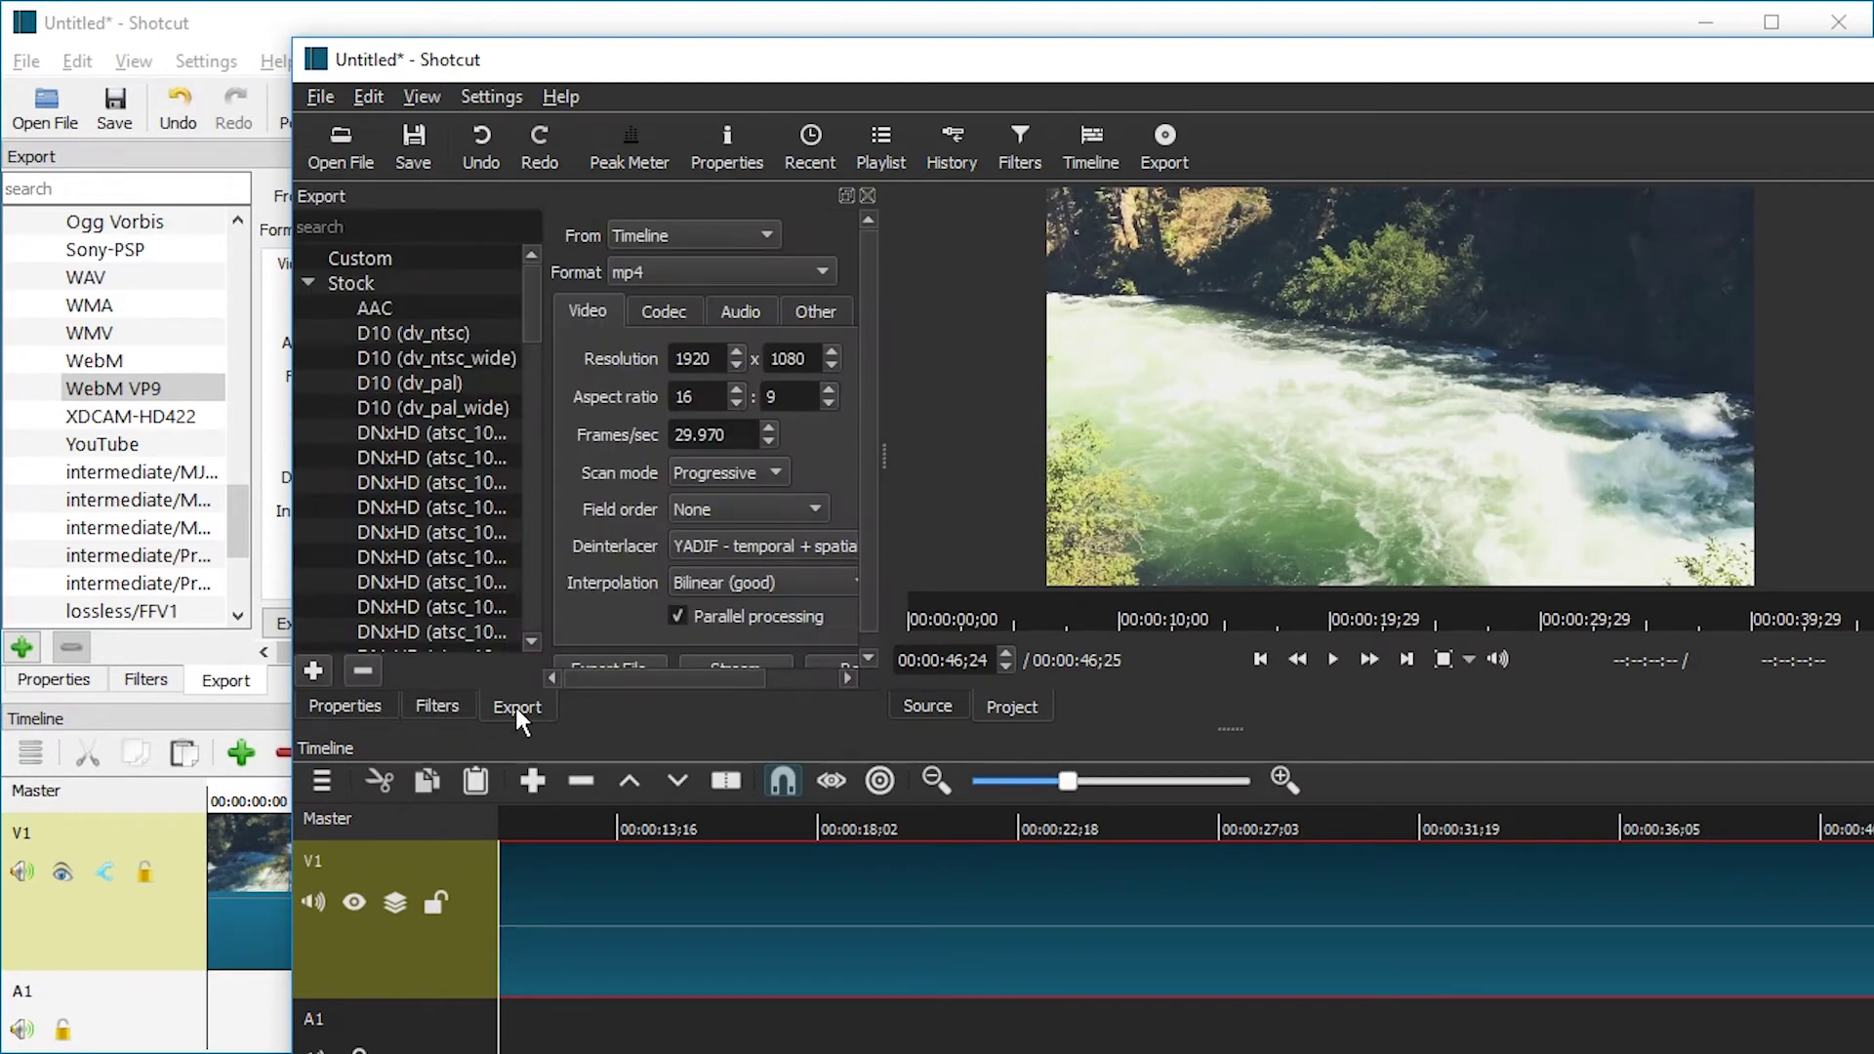
drag(525, 289, 524, 591)
scroll(449, 516, up, 2)
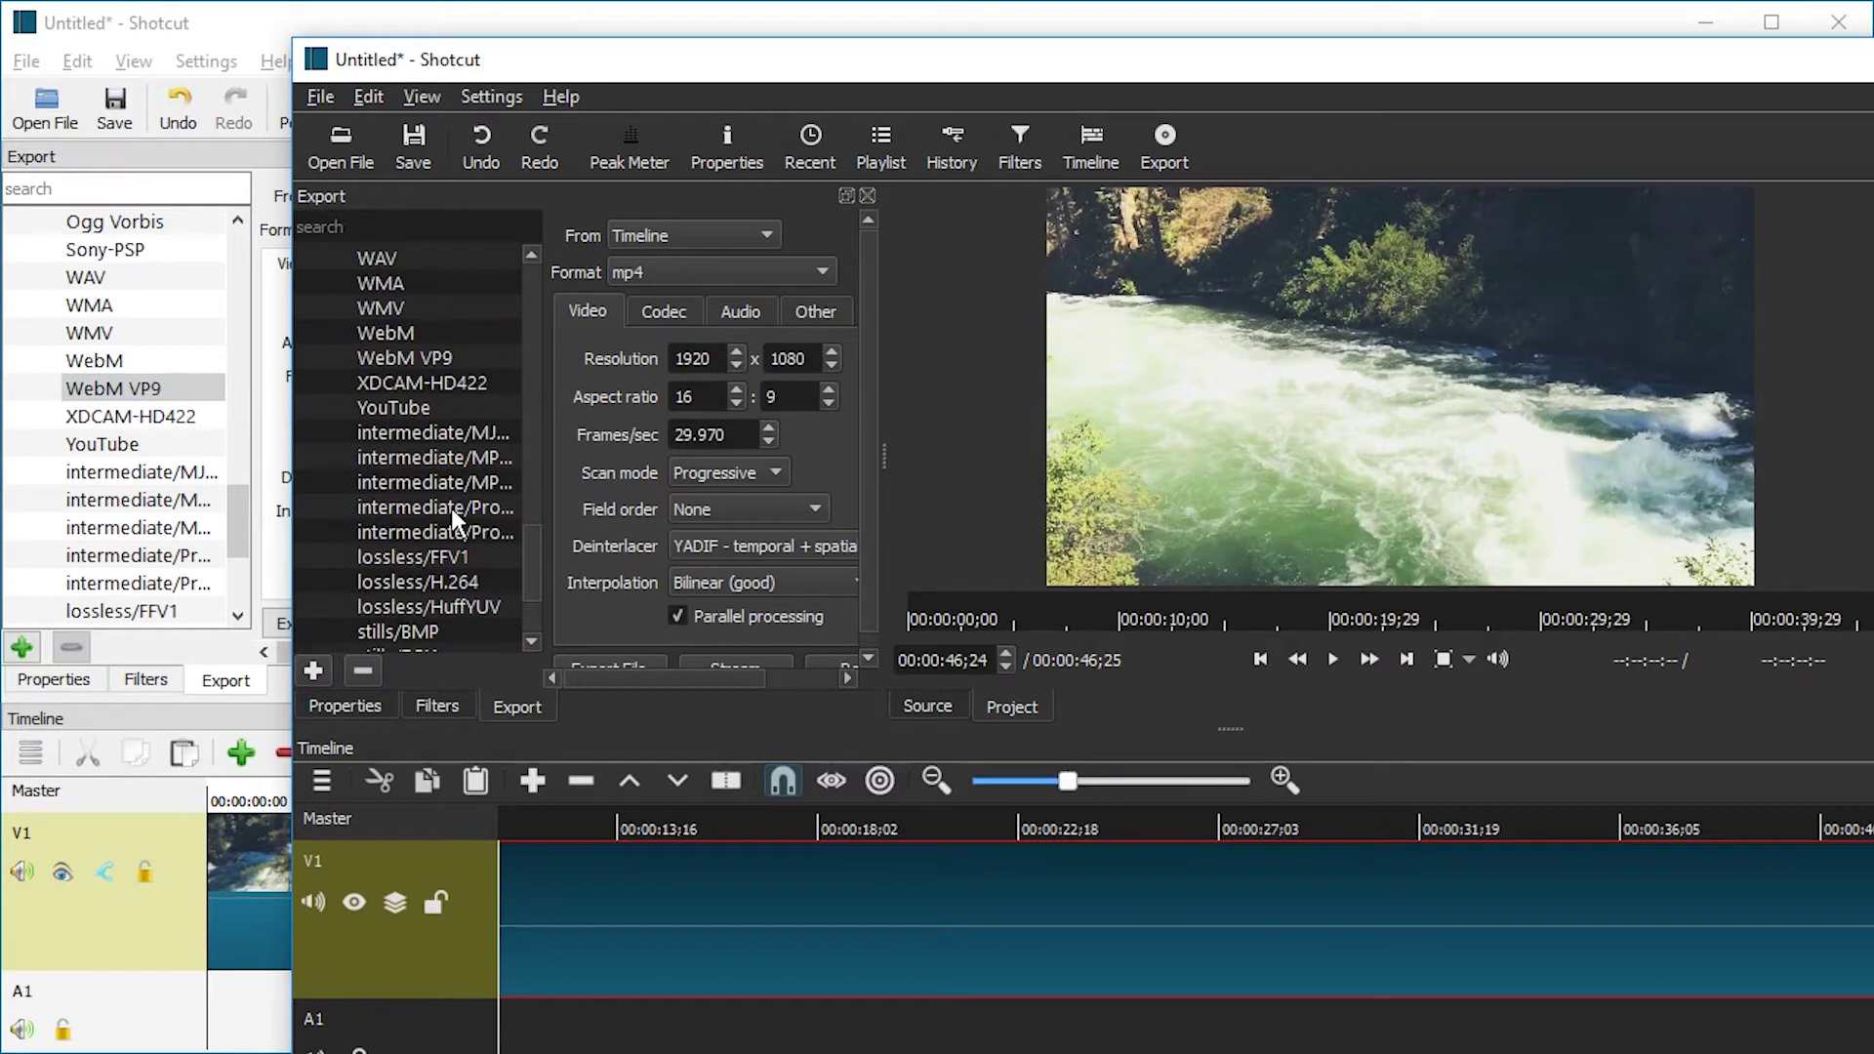
scroll(456, 490, down, 2)
scroll(455, 484, up, 2)
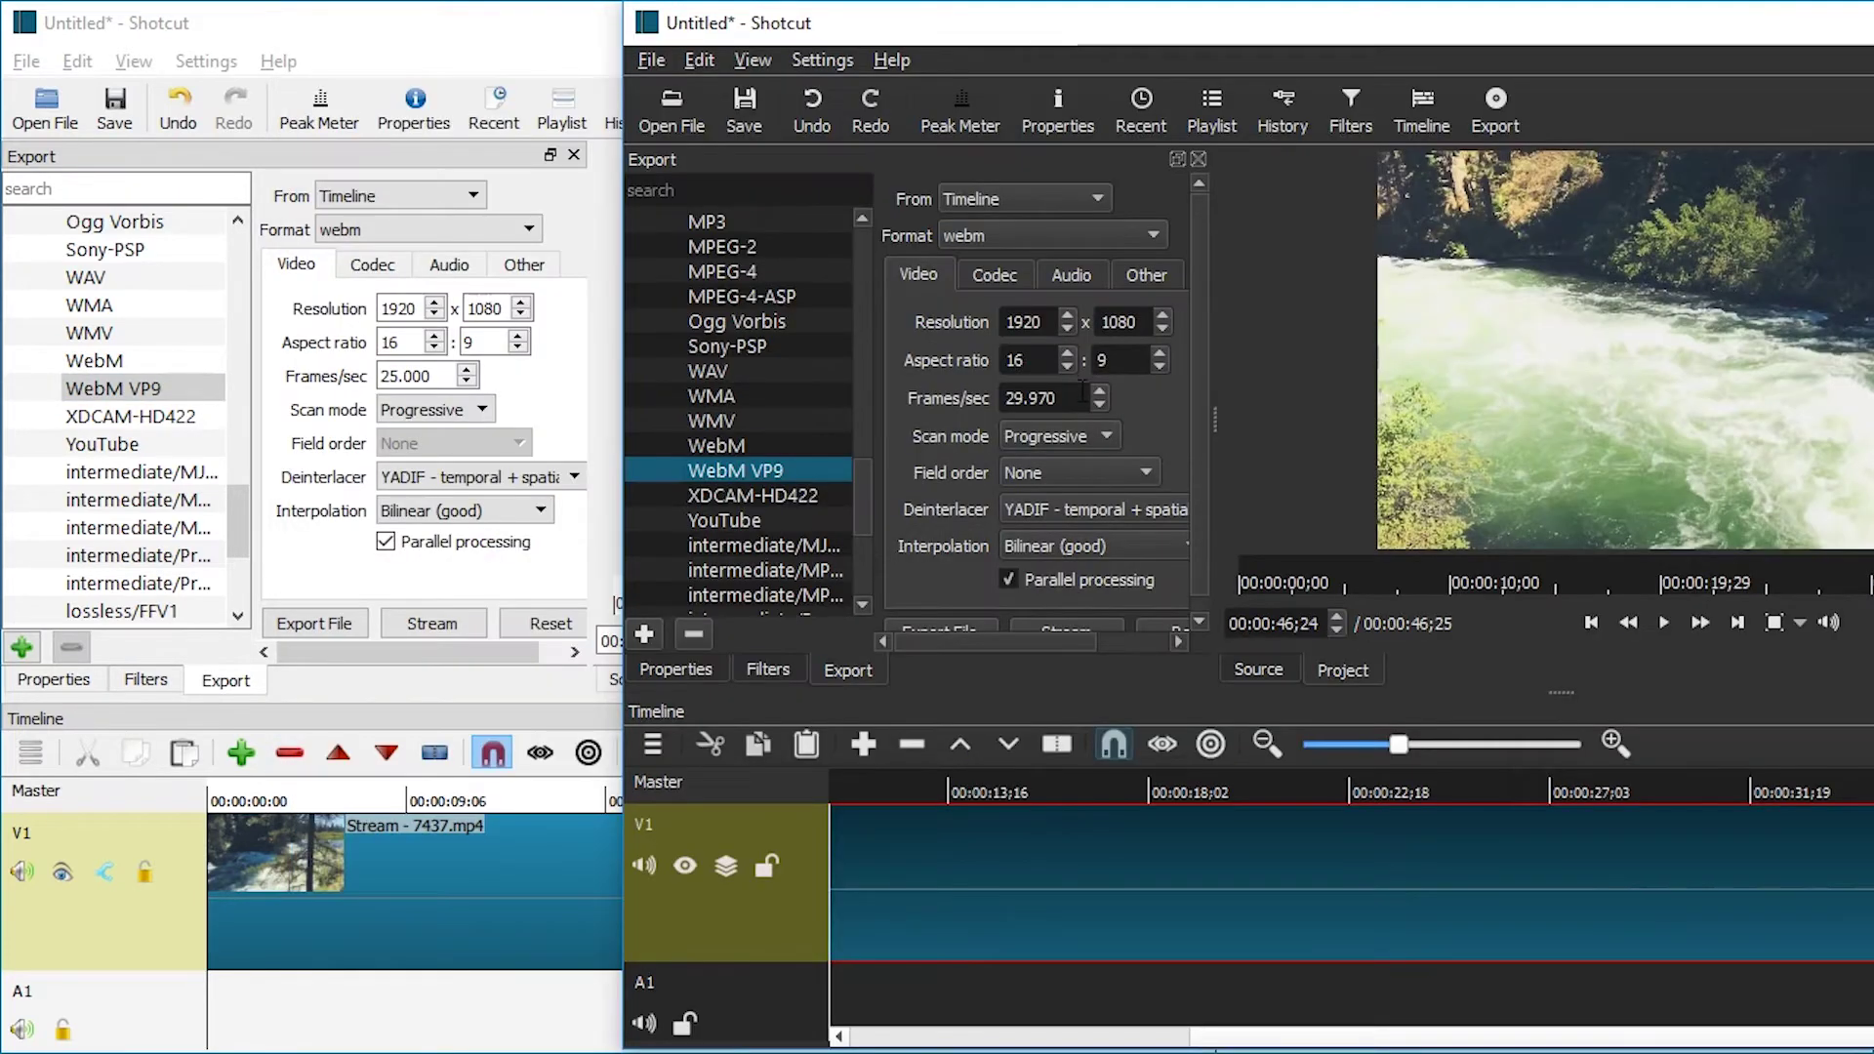
double_click(1030, 398)
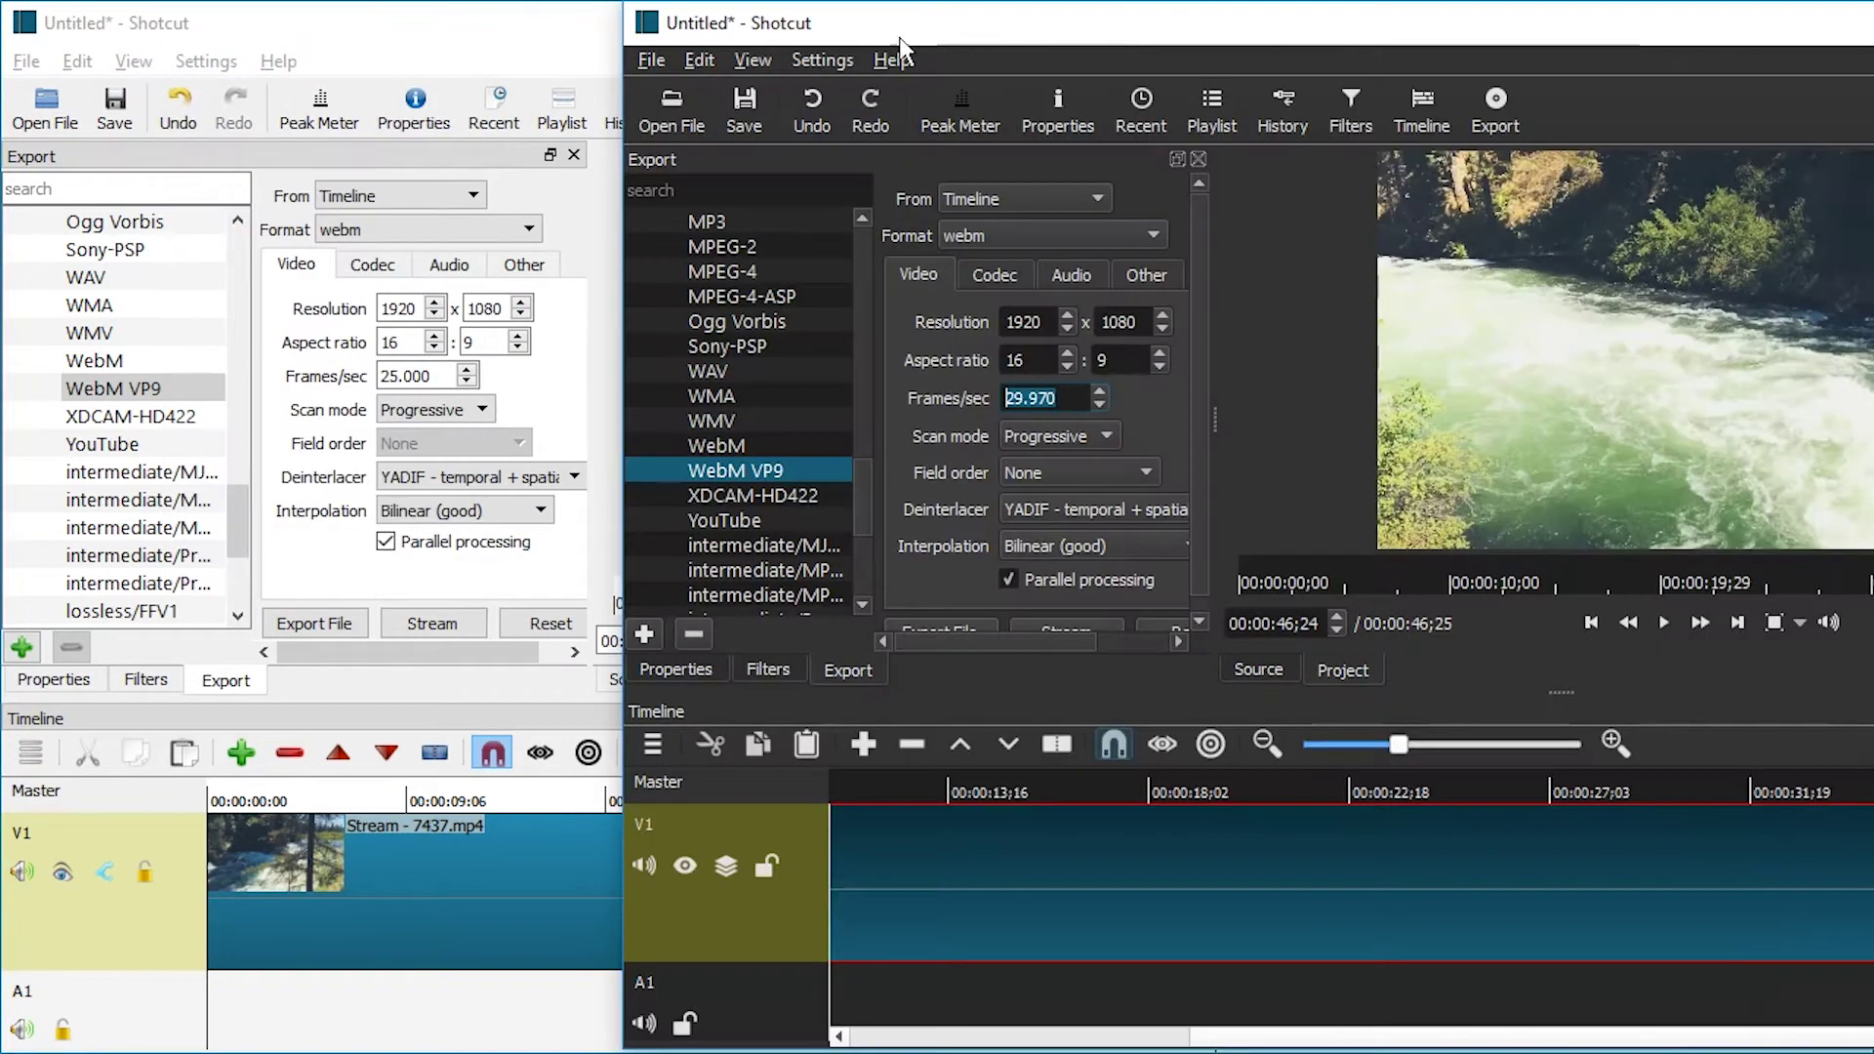
click(820, 58)
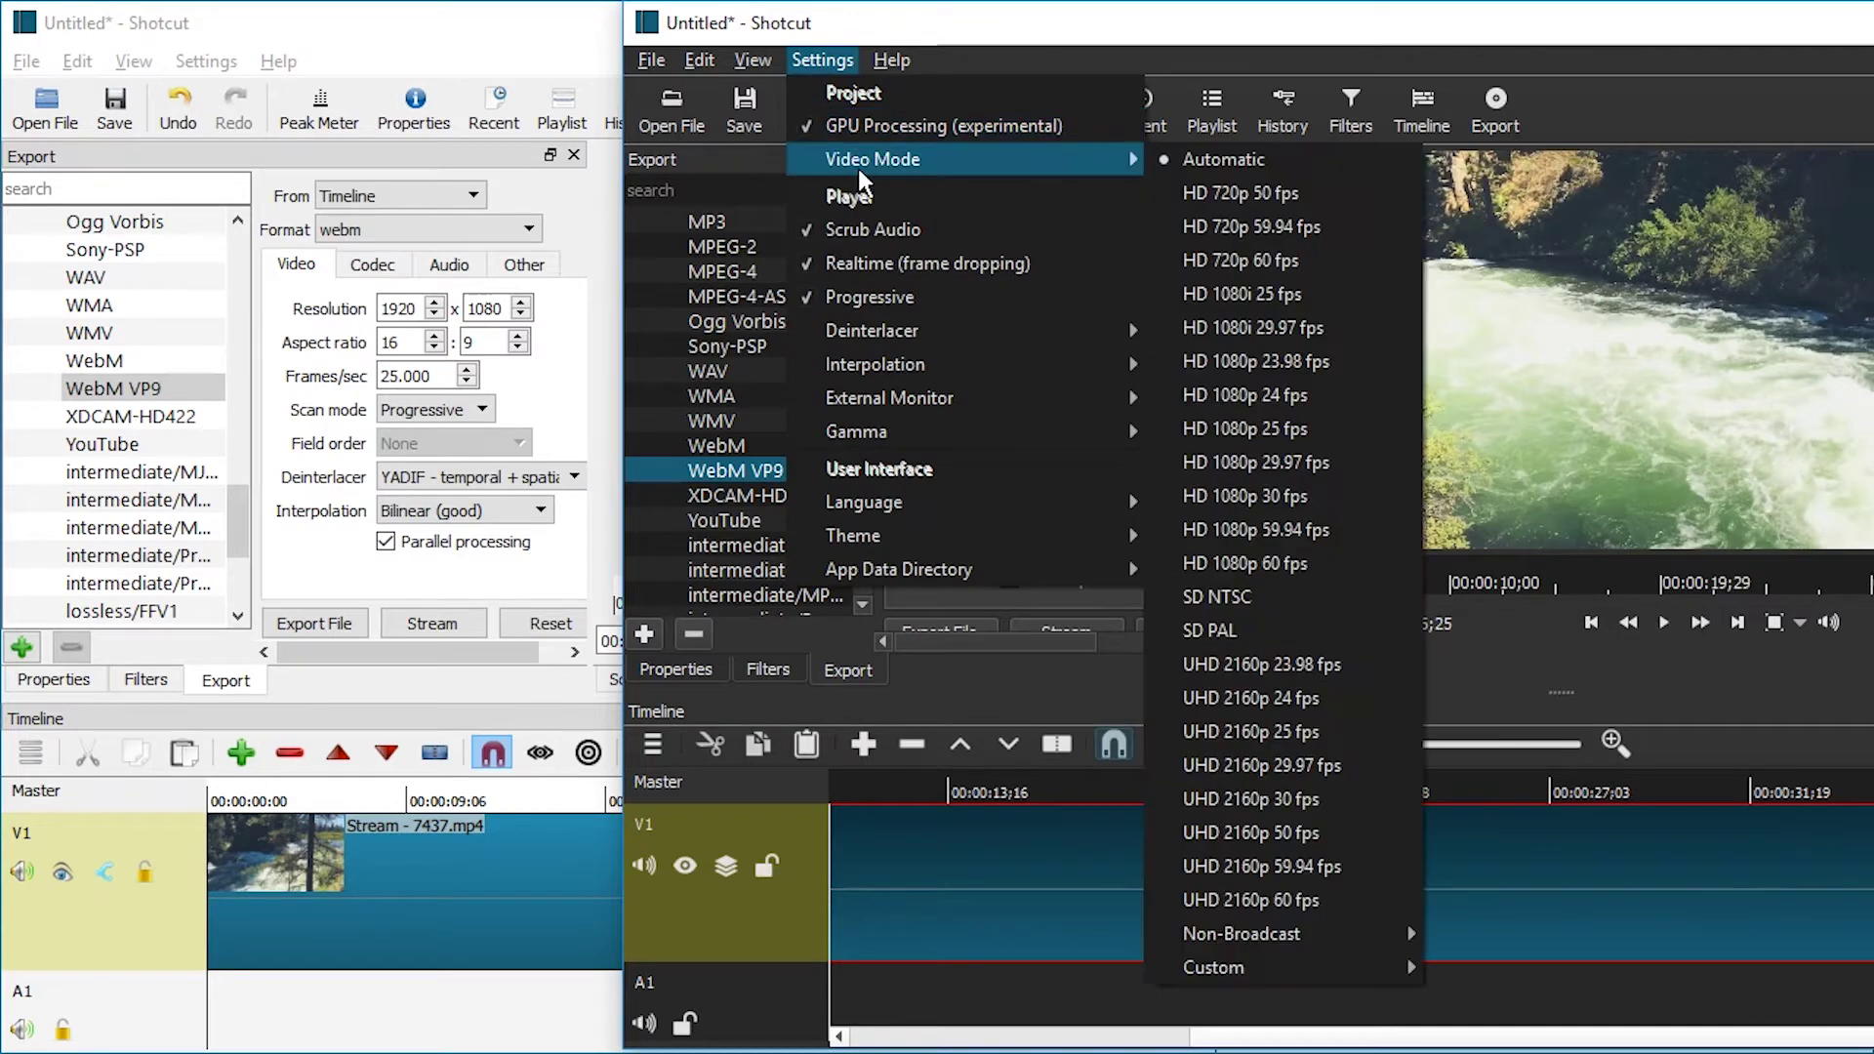
Review the Settings video mode choices and the fractional 29.970 frame rate
click(205, 61)
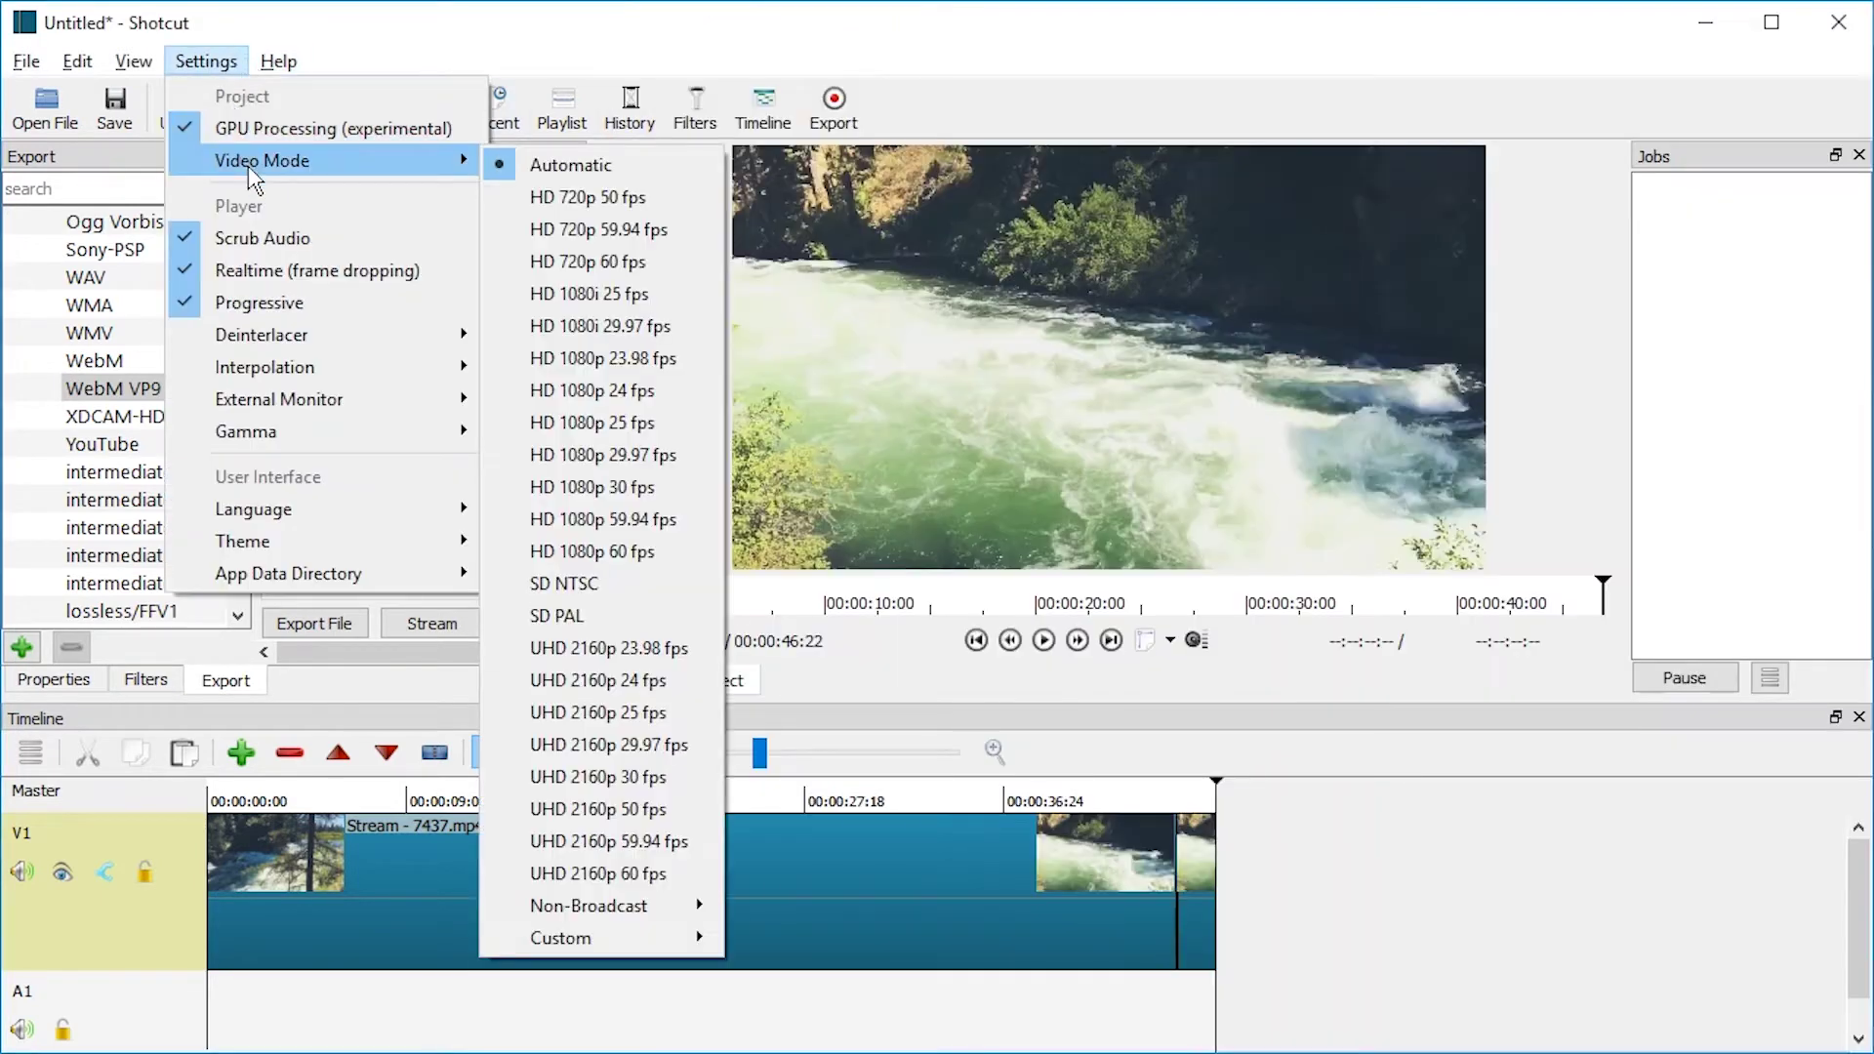
click(1307, 73)
click(1827, 39)
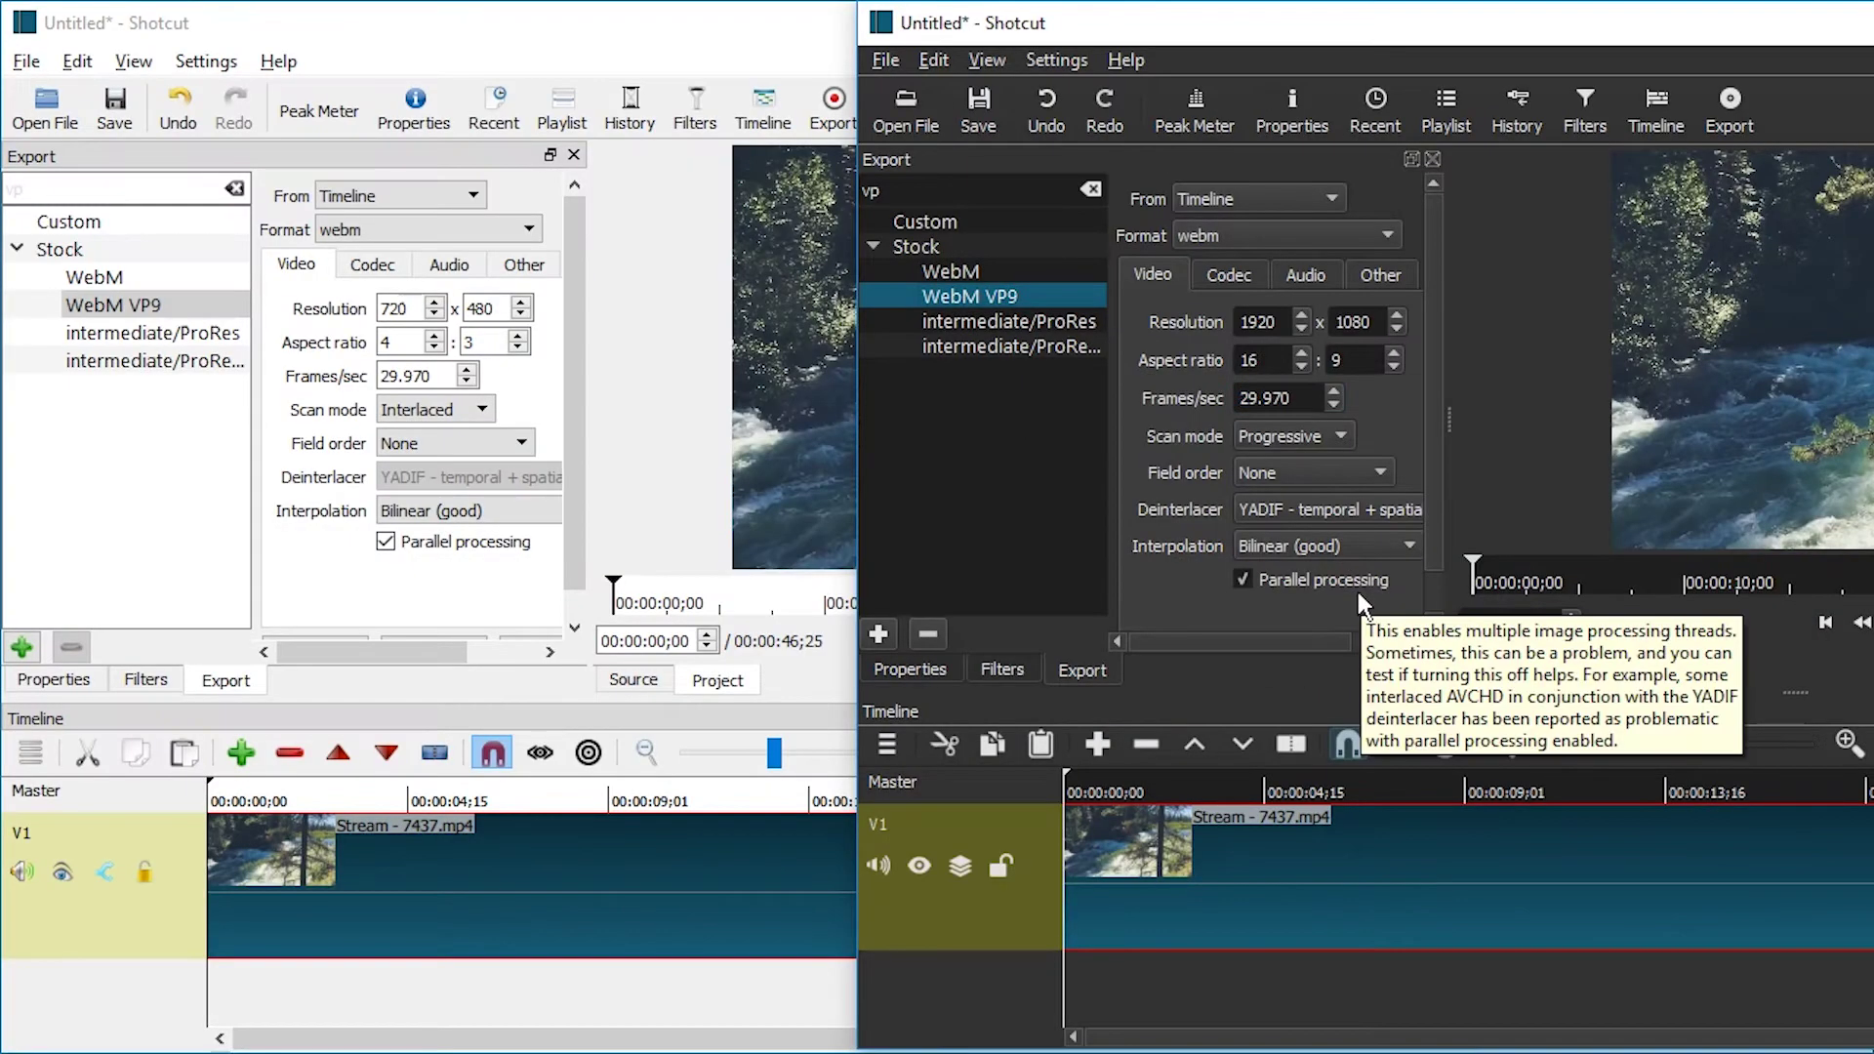
drag(1265, 398, 1290, 398)
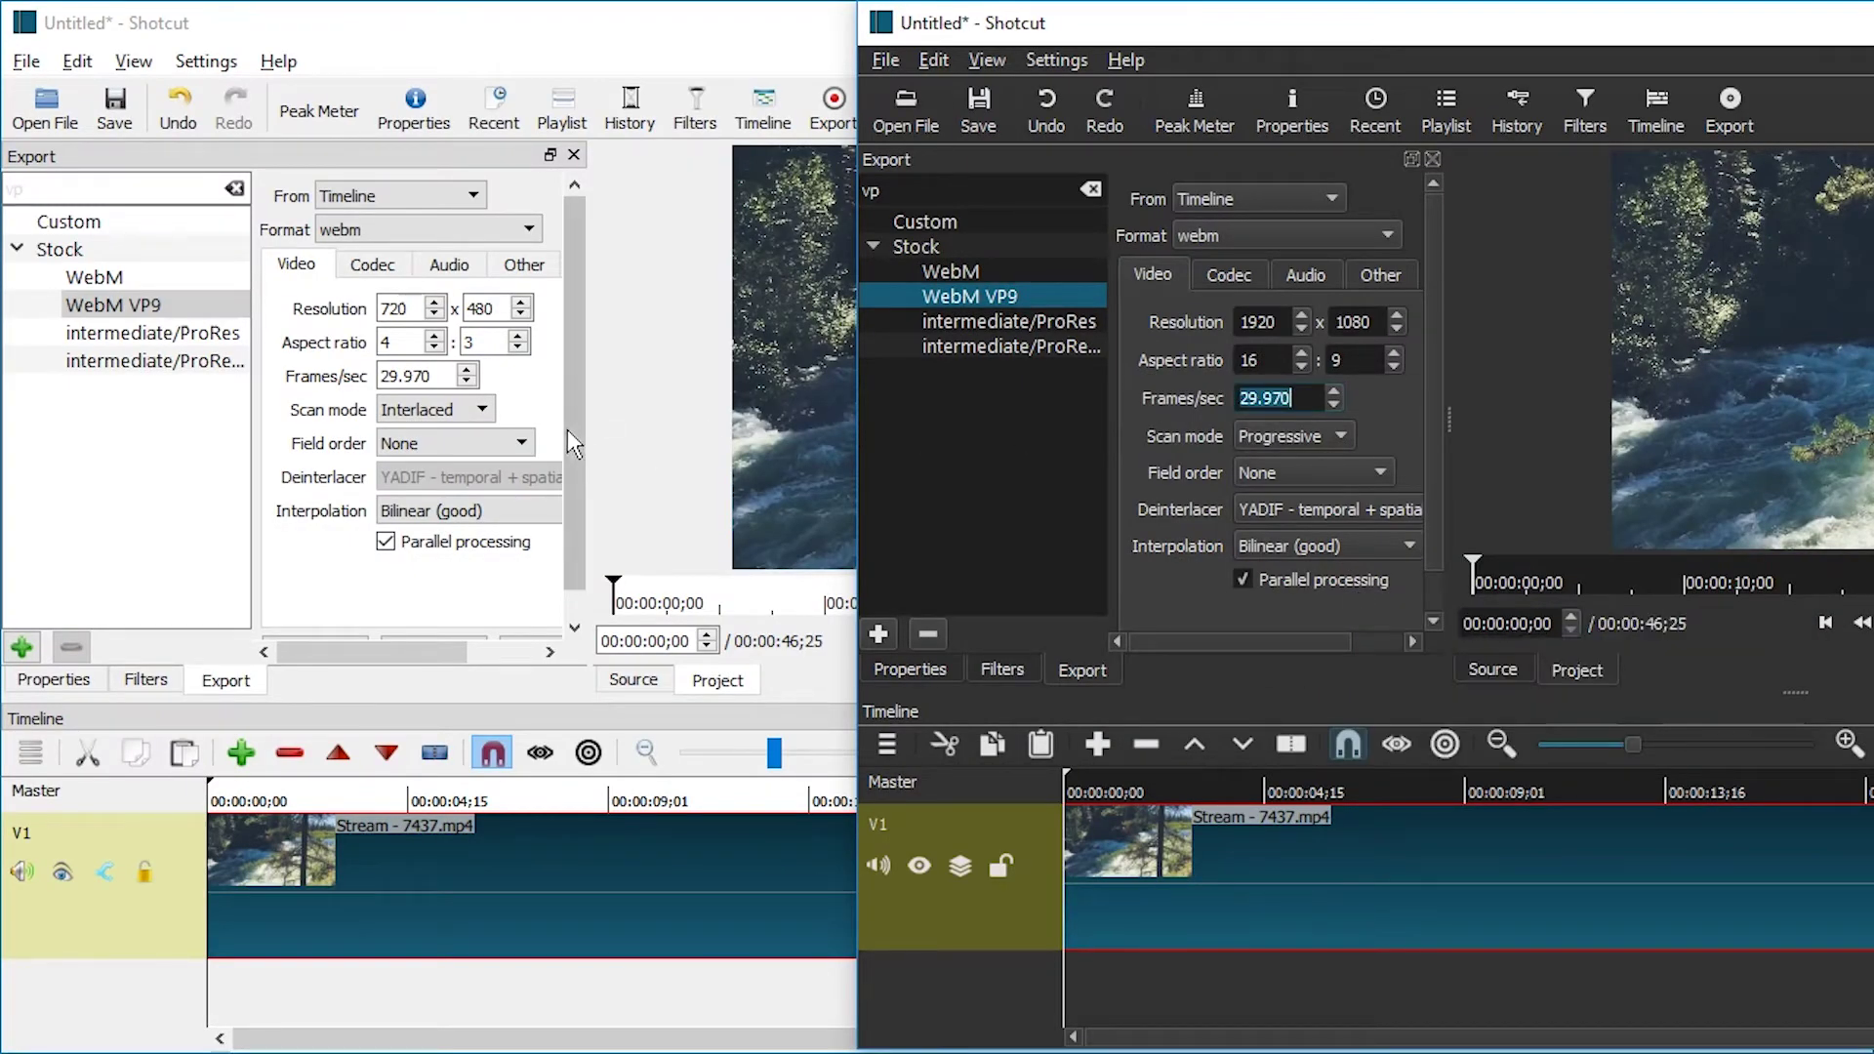
drag(403, 375, 439, 375)
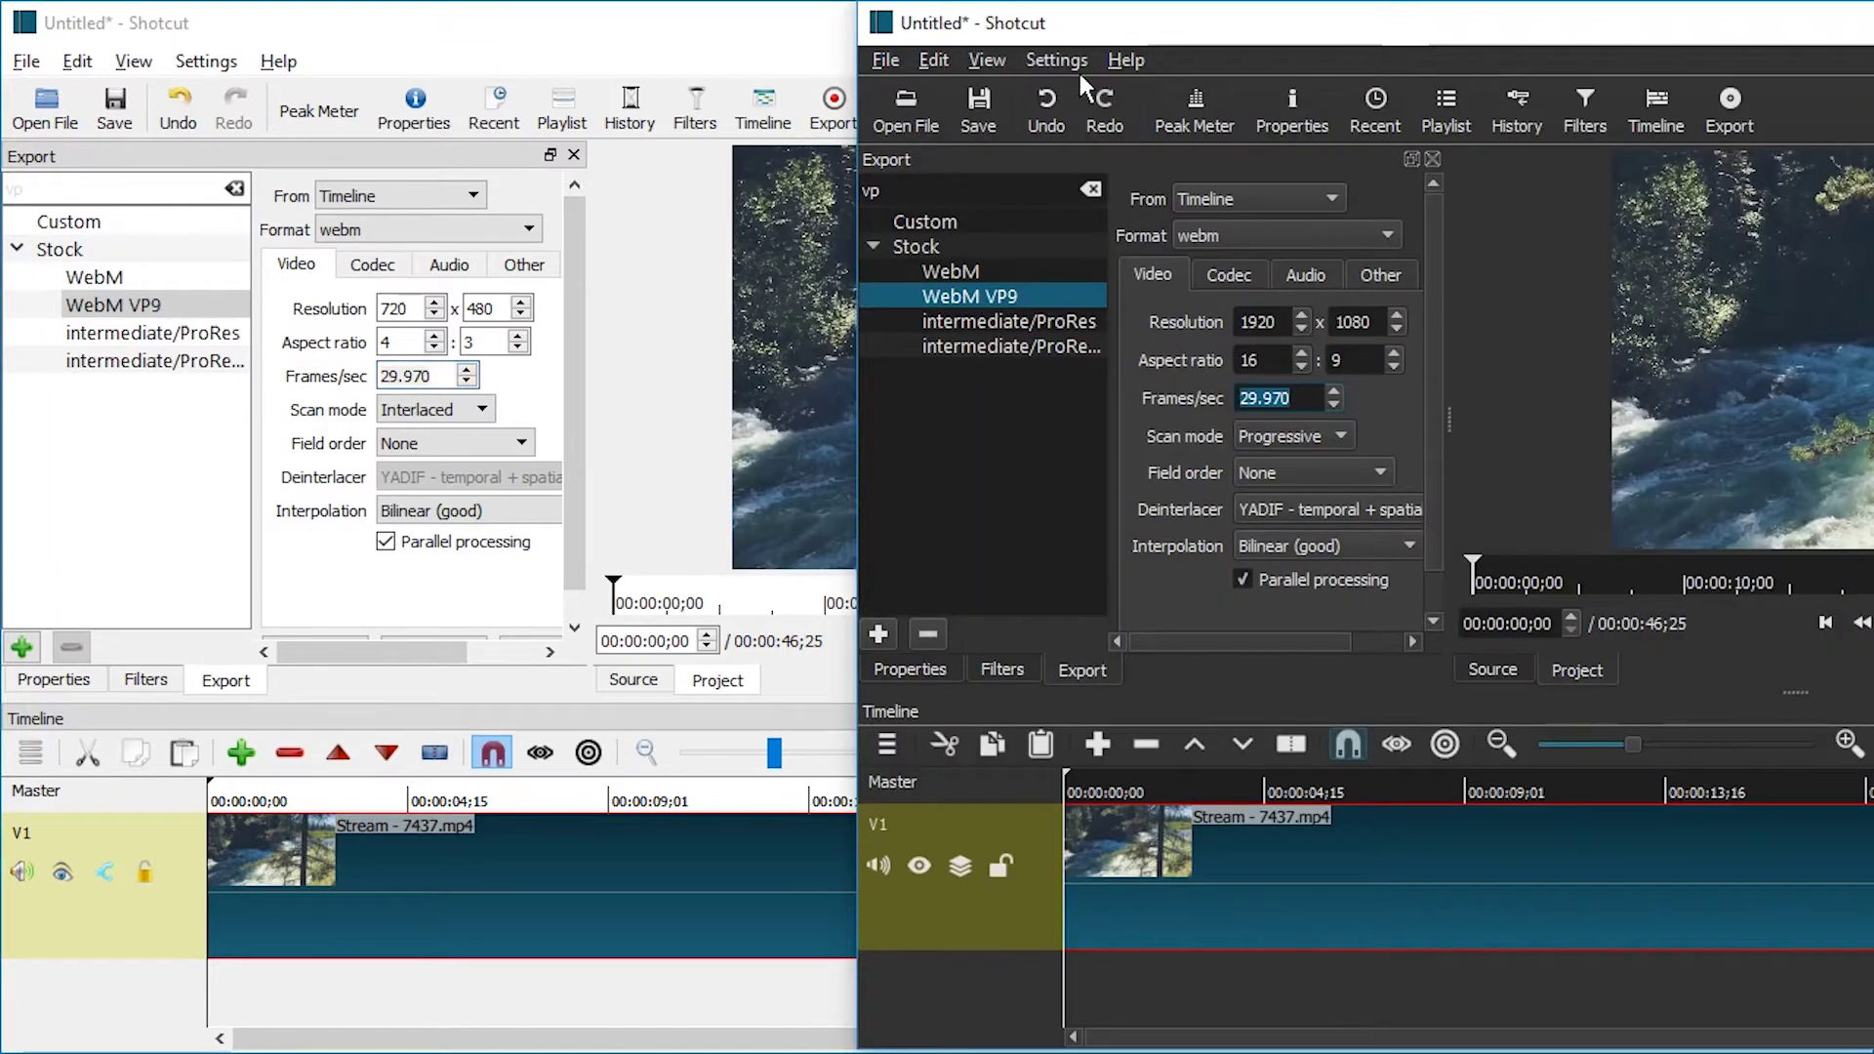
Compare the About information of the older and newer versions
click(1120, 62)
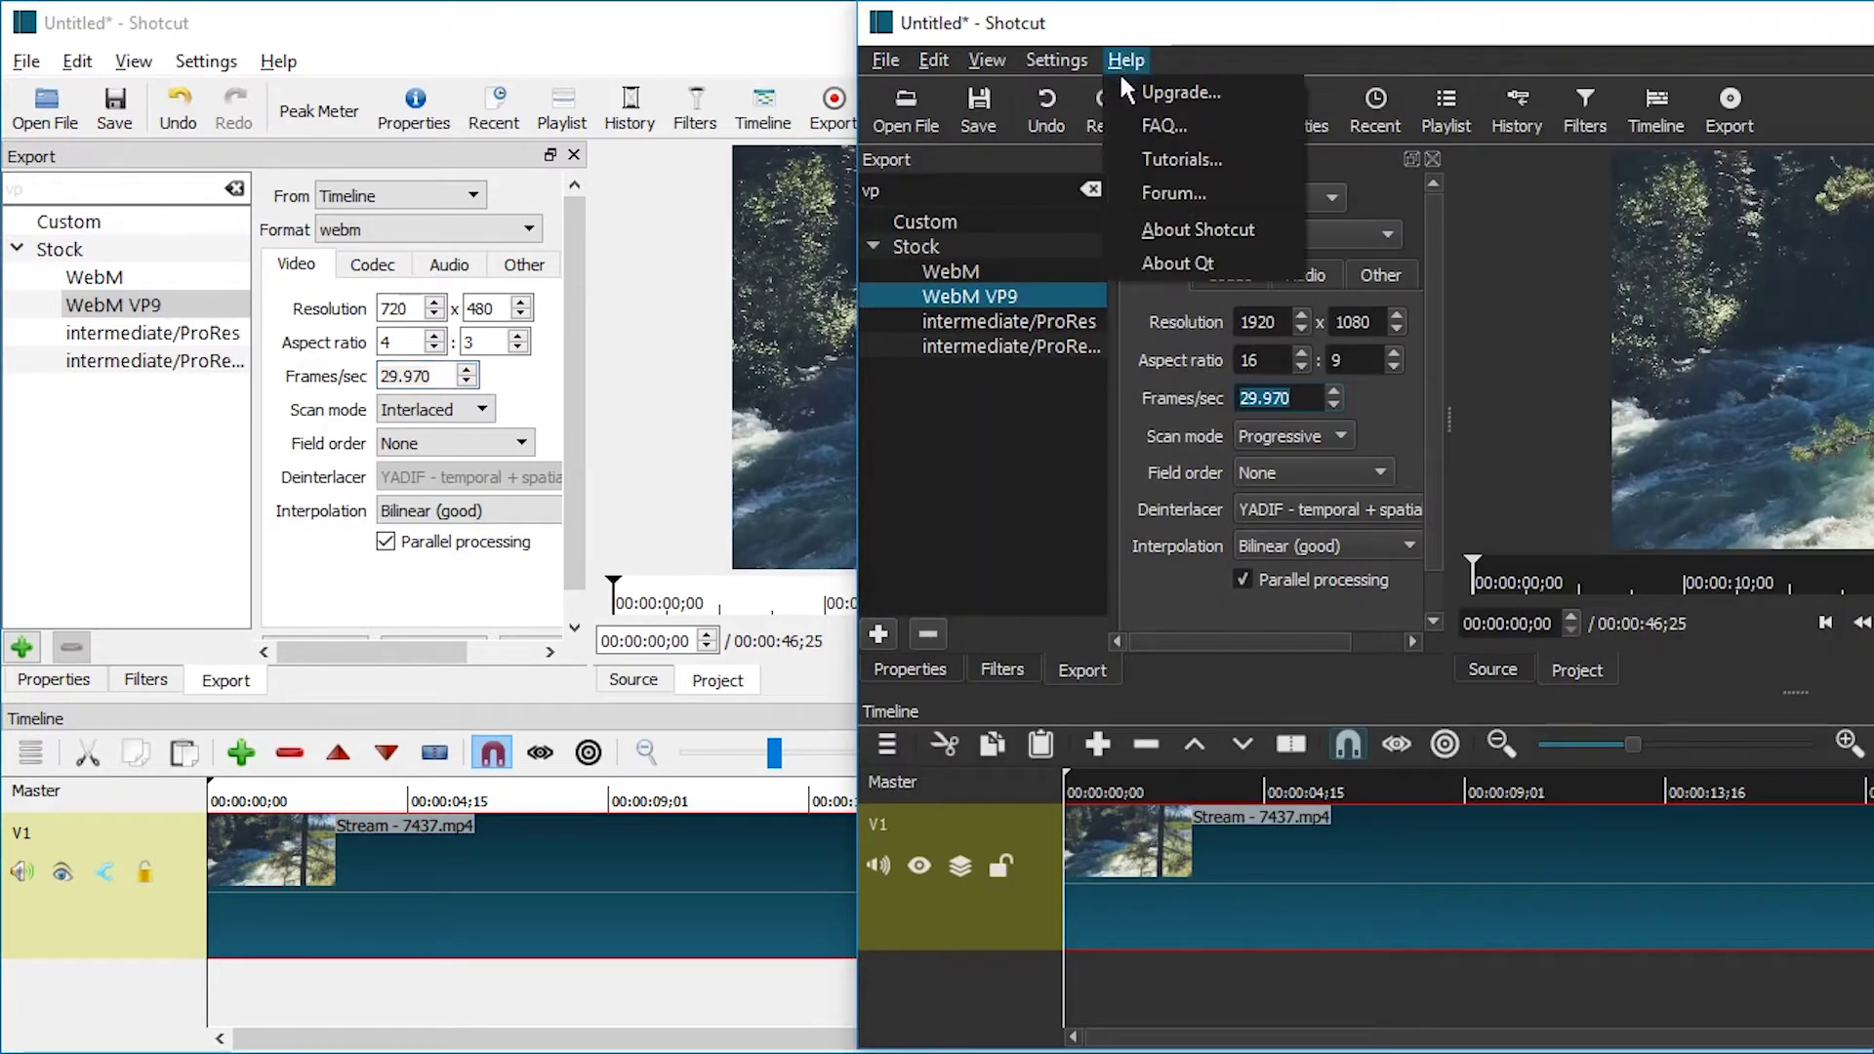
click(1169, 232)
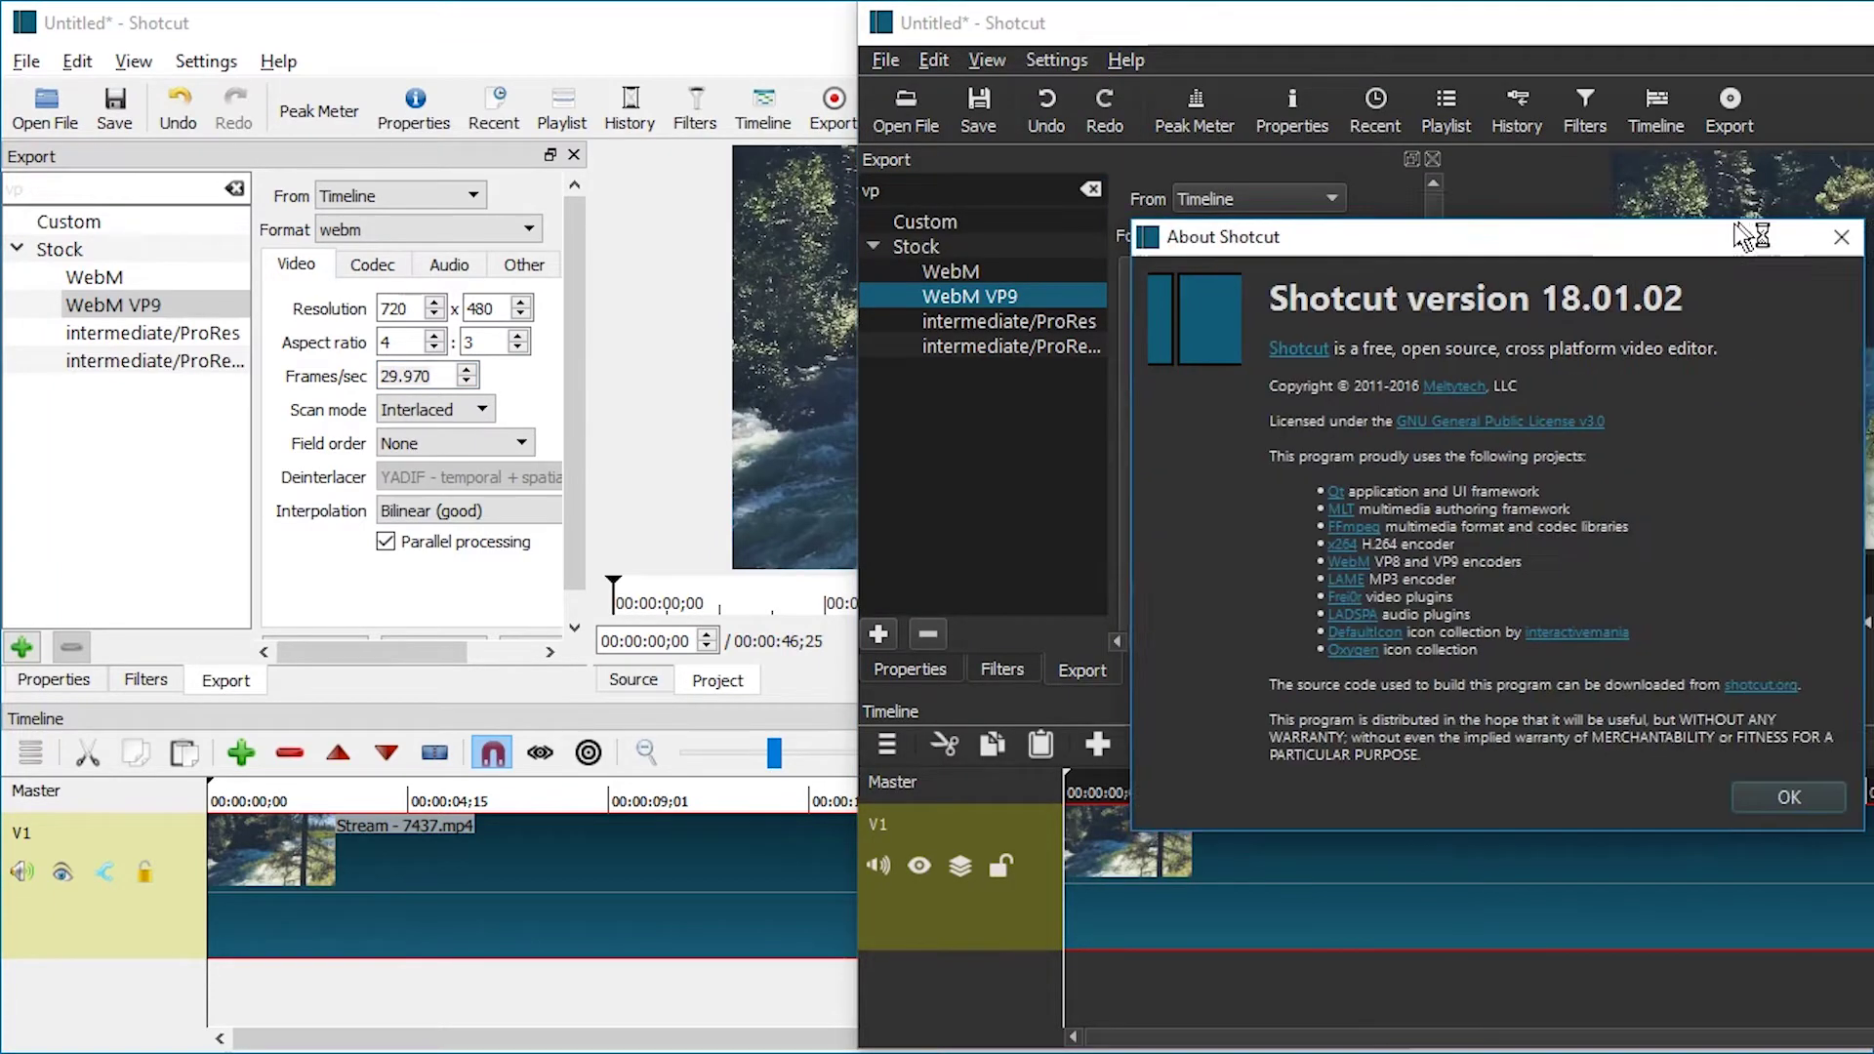
click(1508, 266)
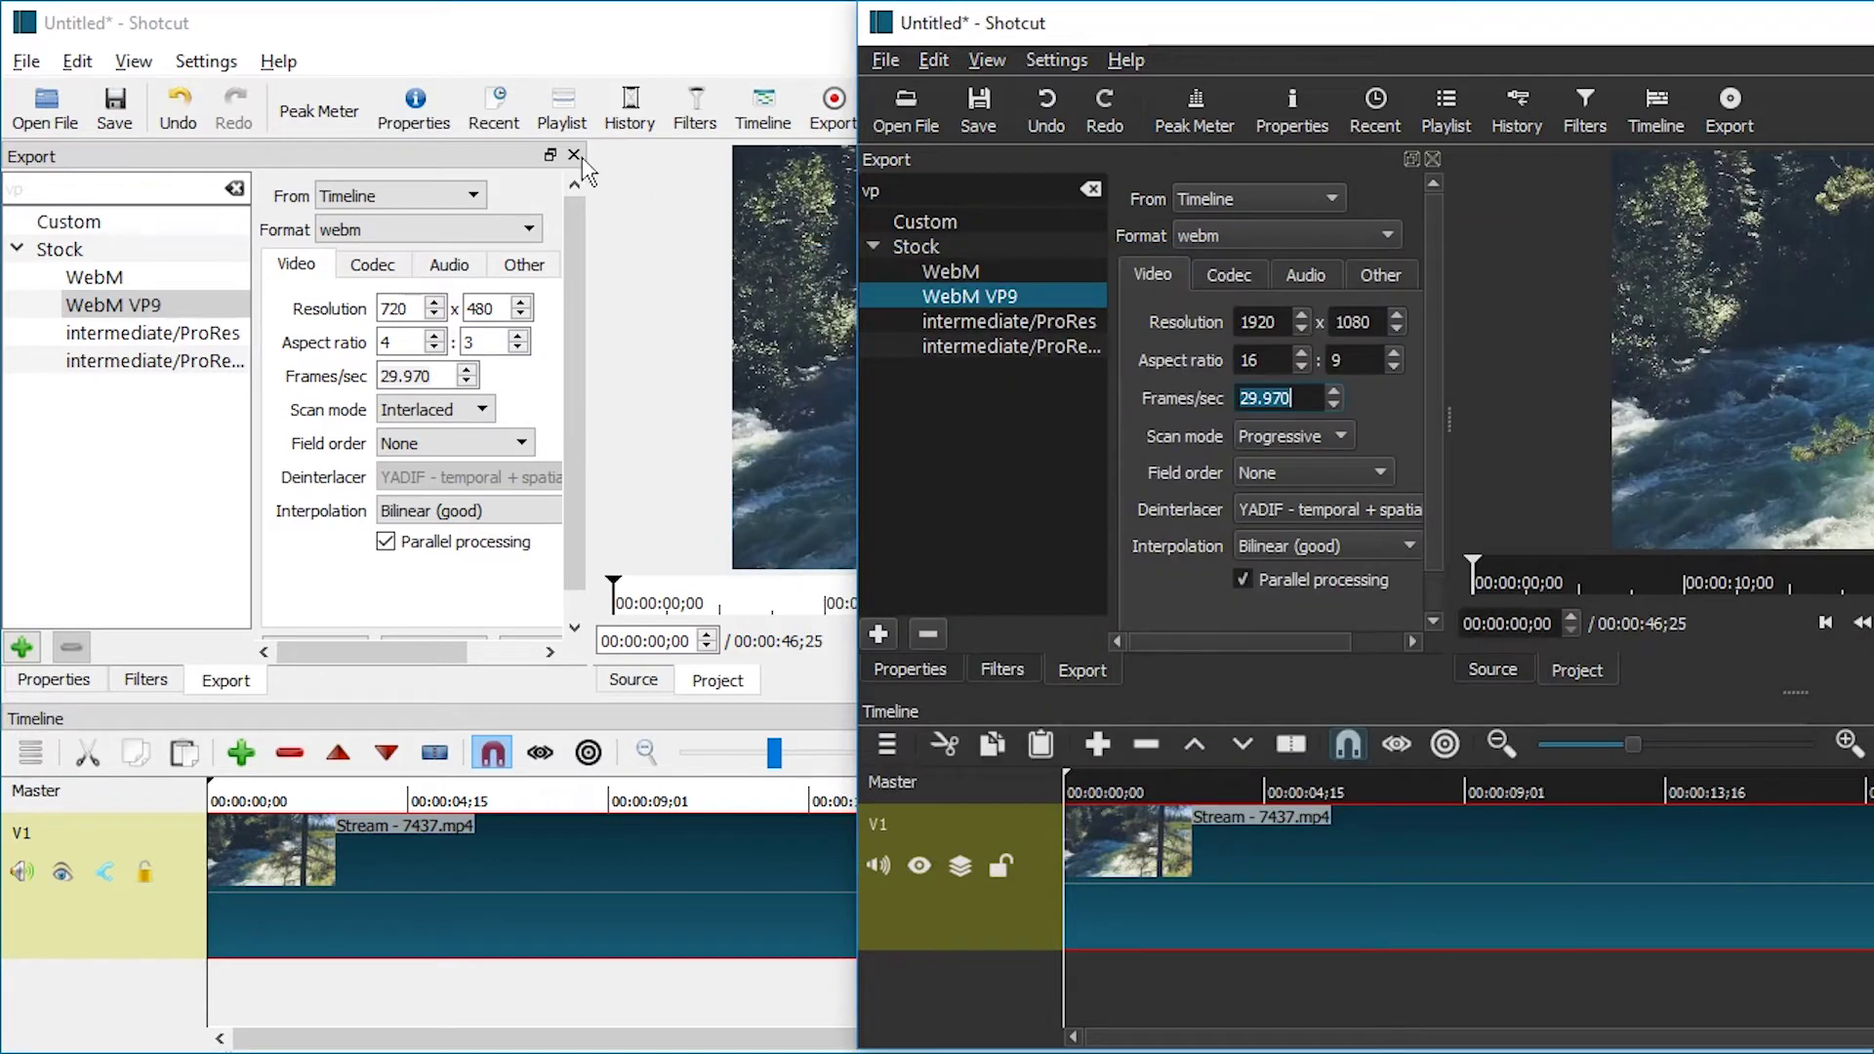
click(278, 61)
click(324, 237)
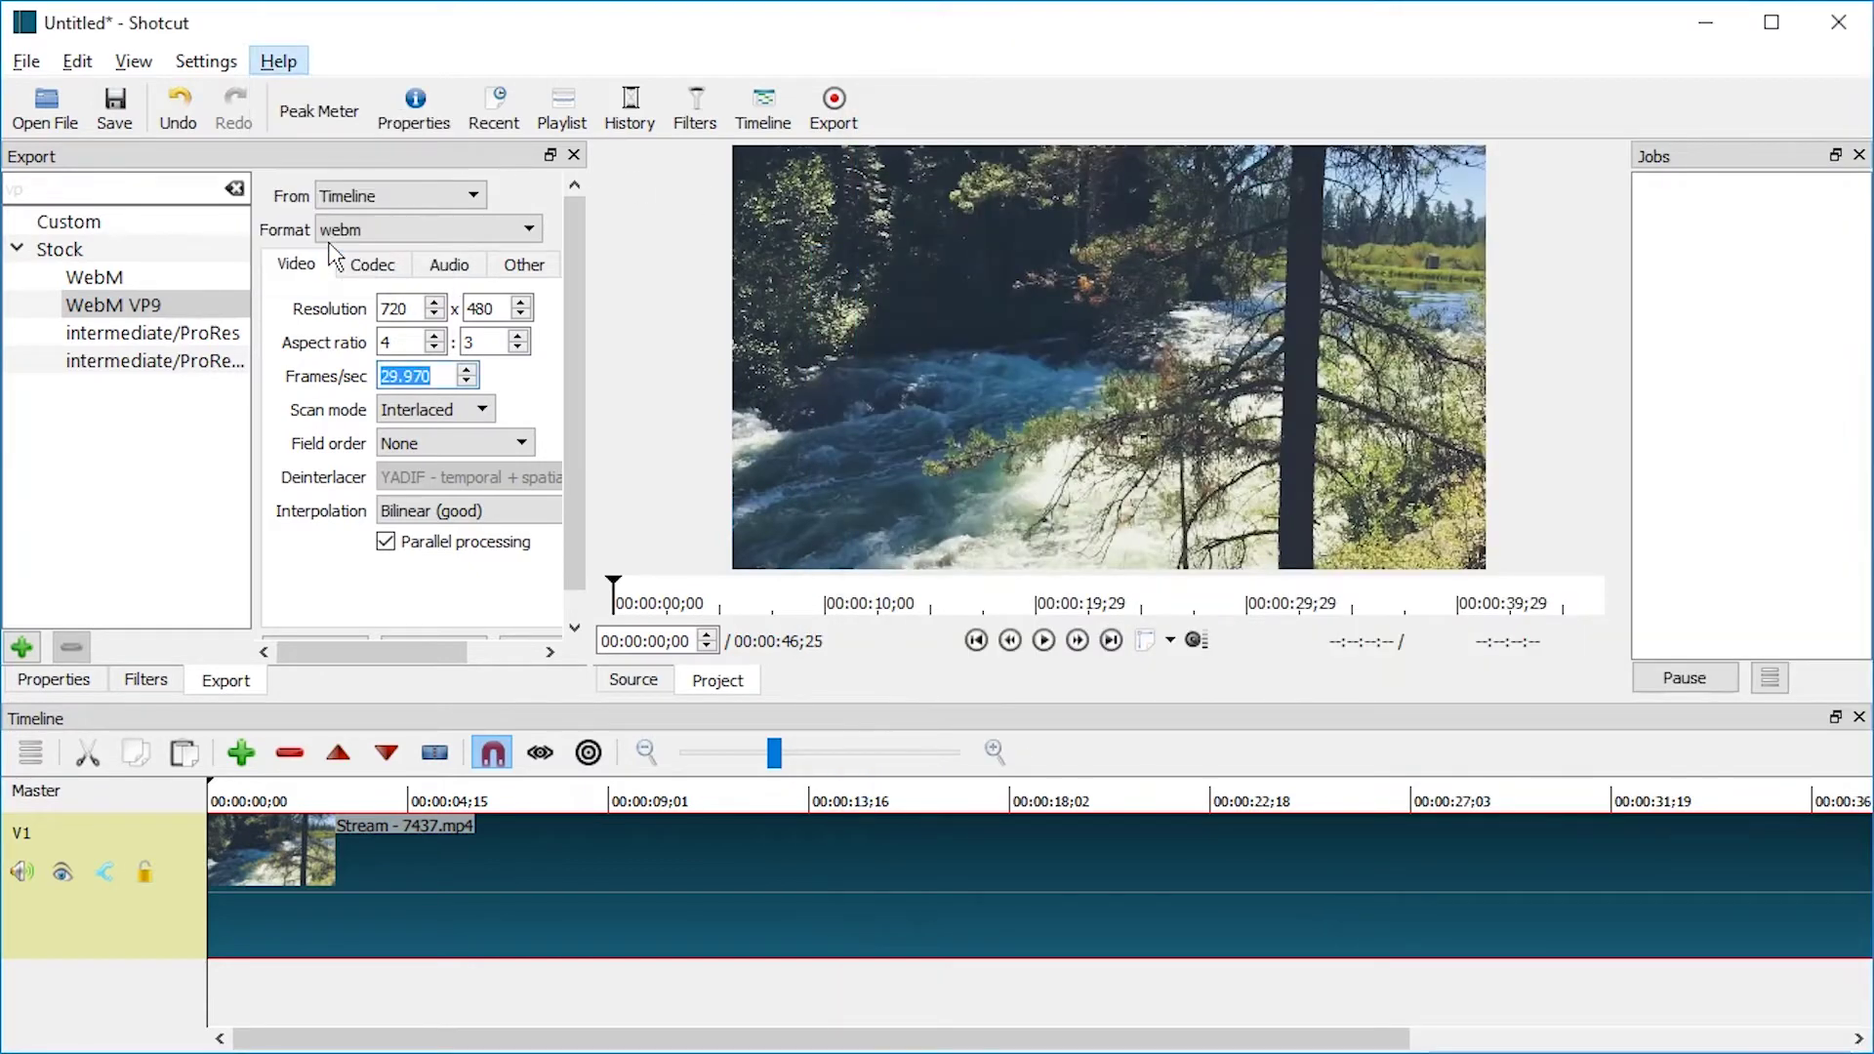
click(1293, 215)
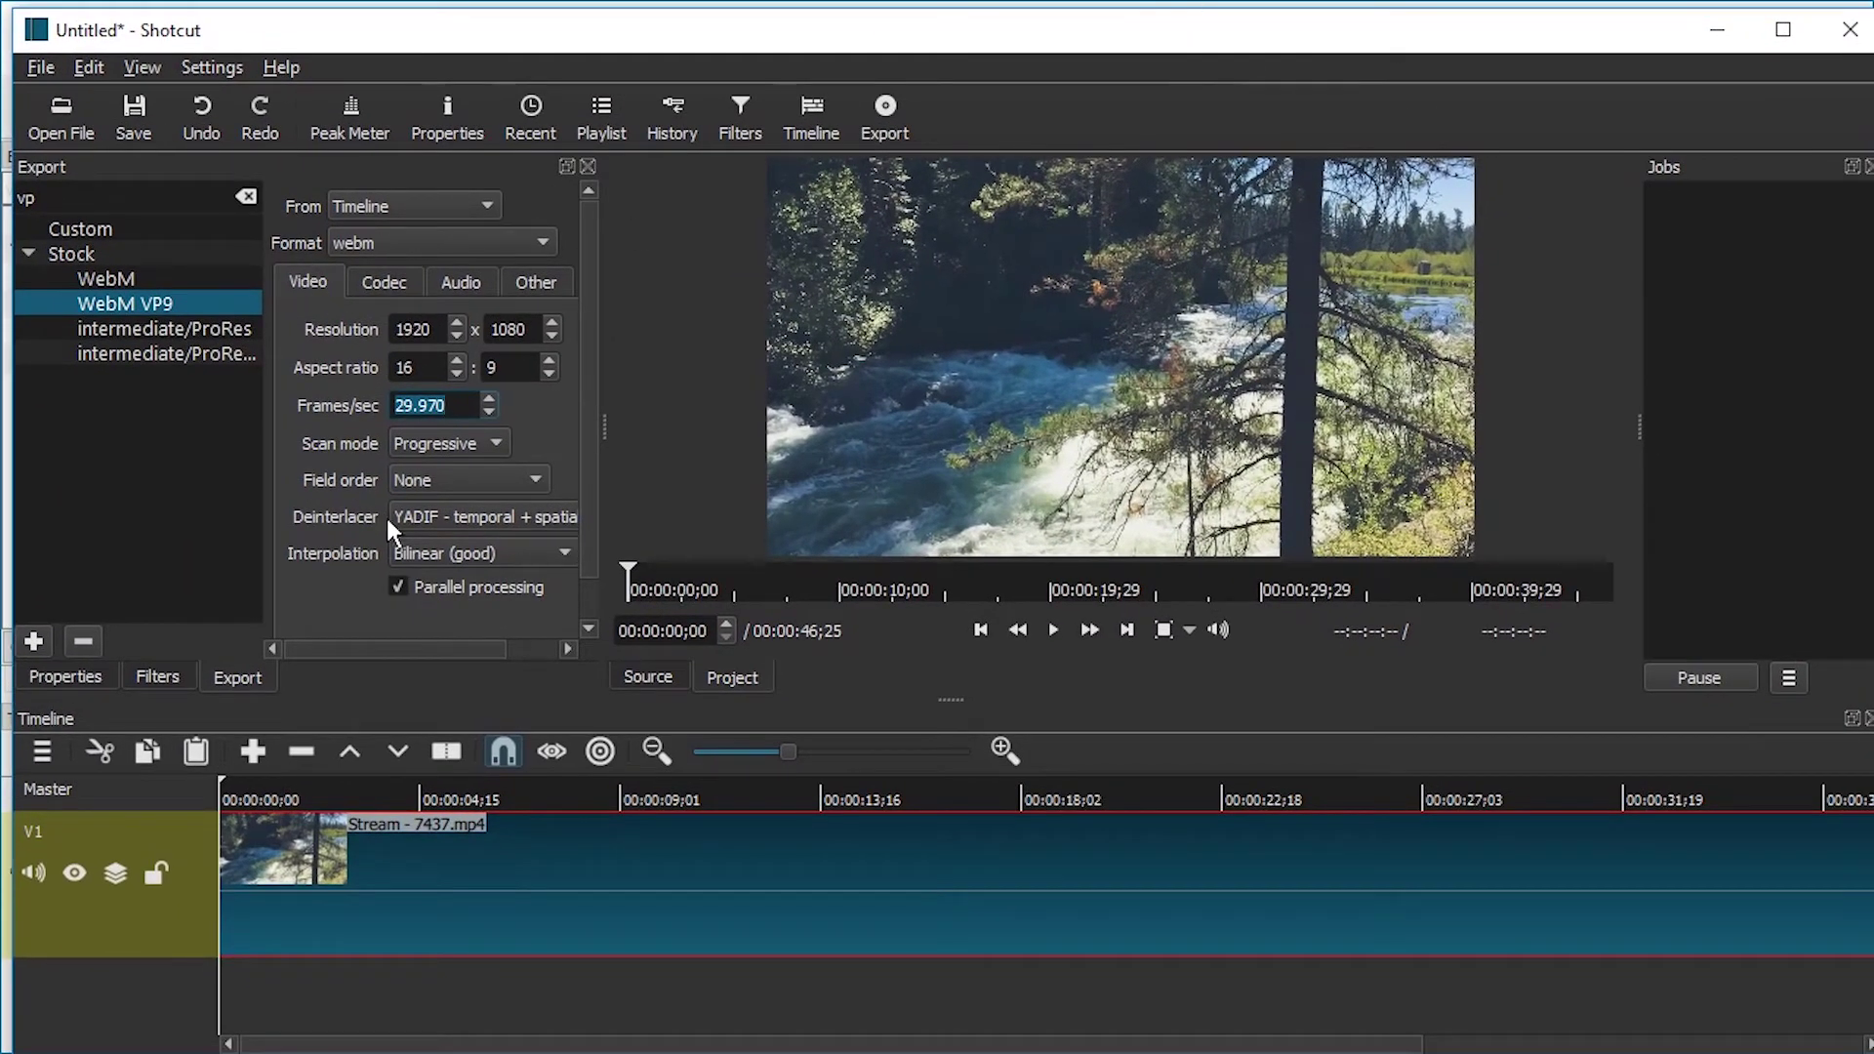
Compare the Codec, Audio and Other export tabs side by side in both versions
scroll(581, 475, down, 1)
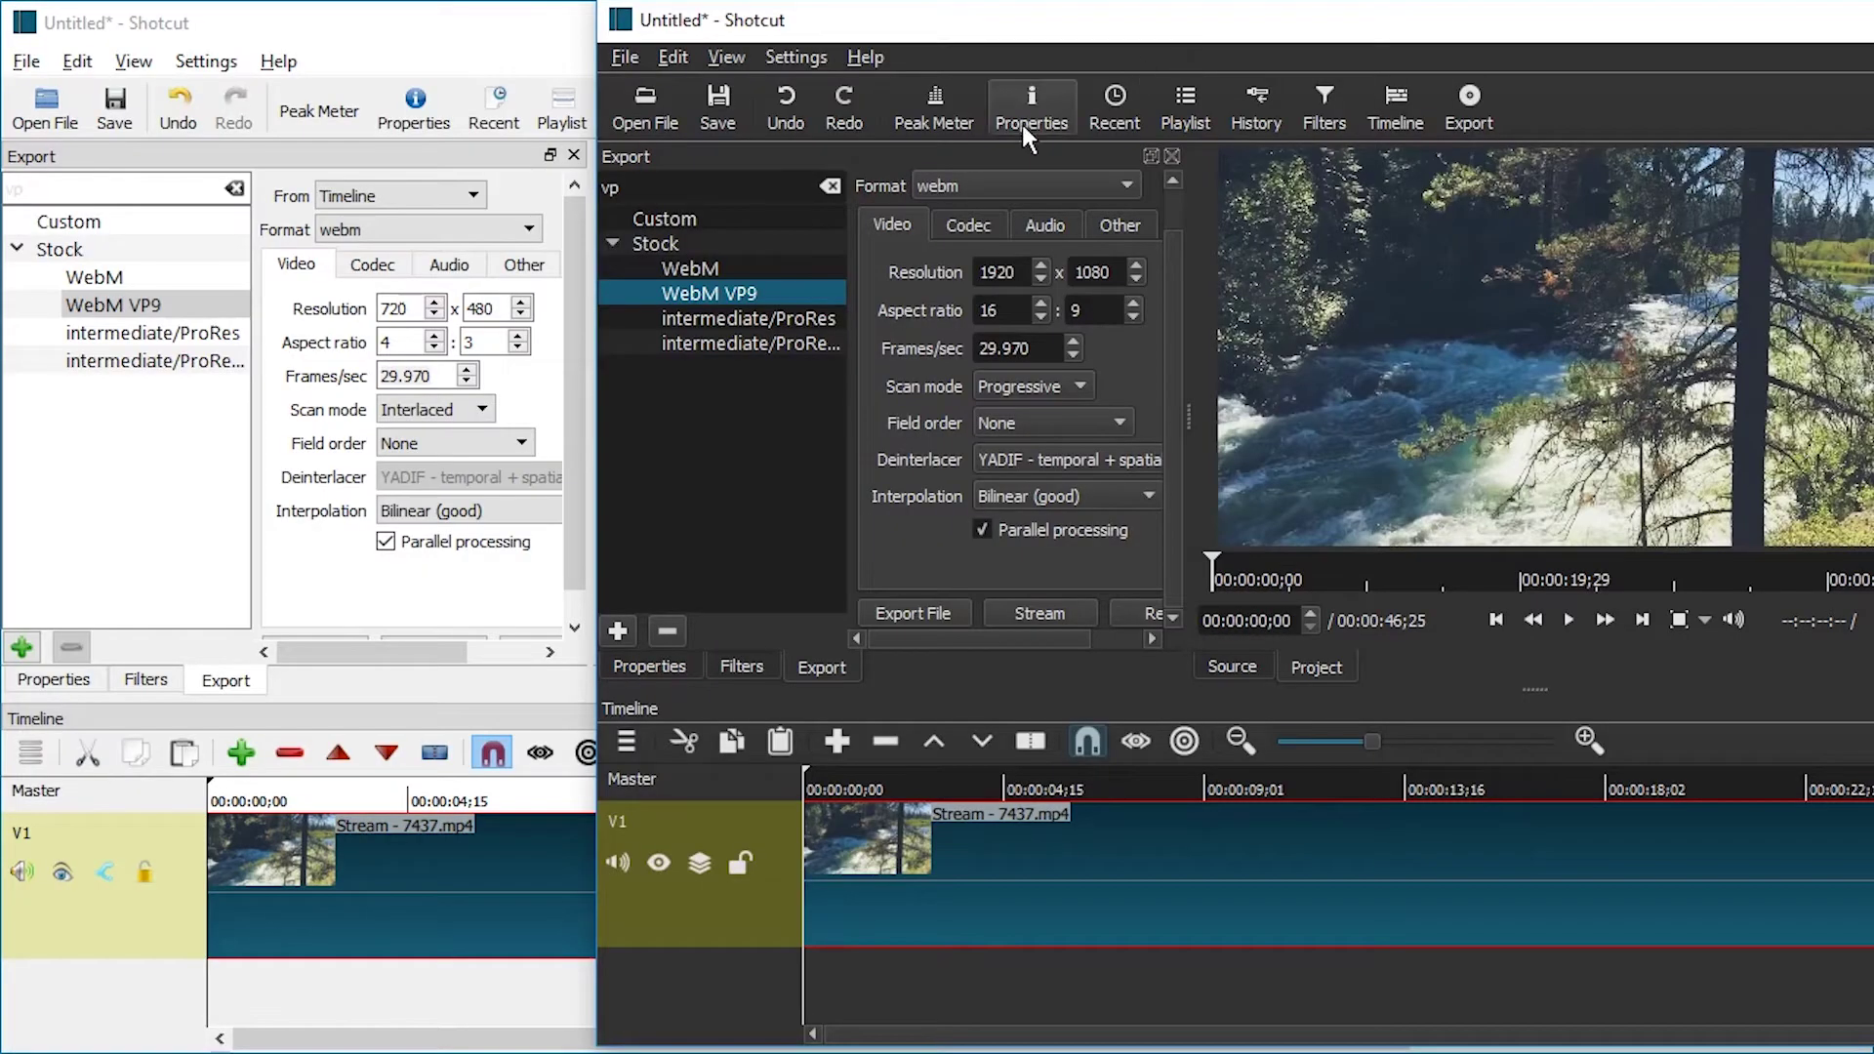
click(939, 225)
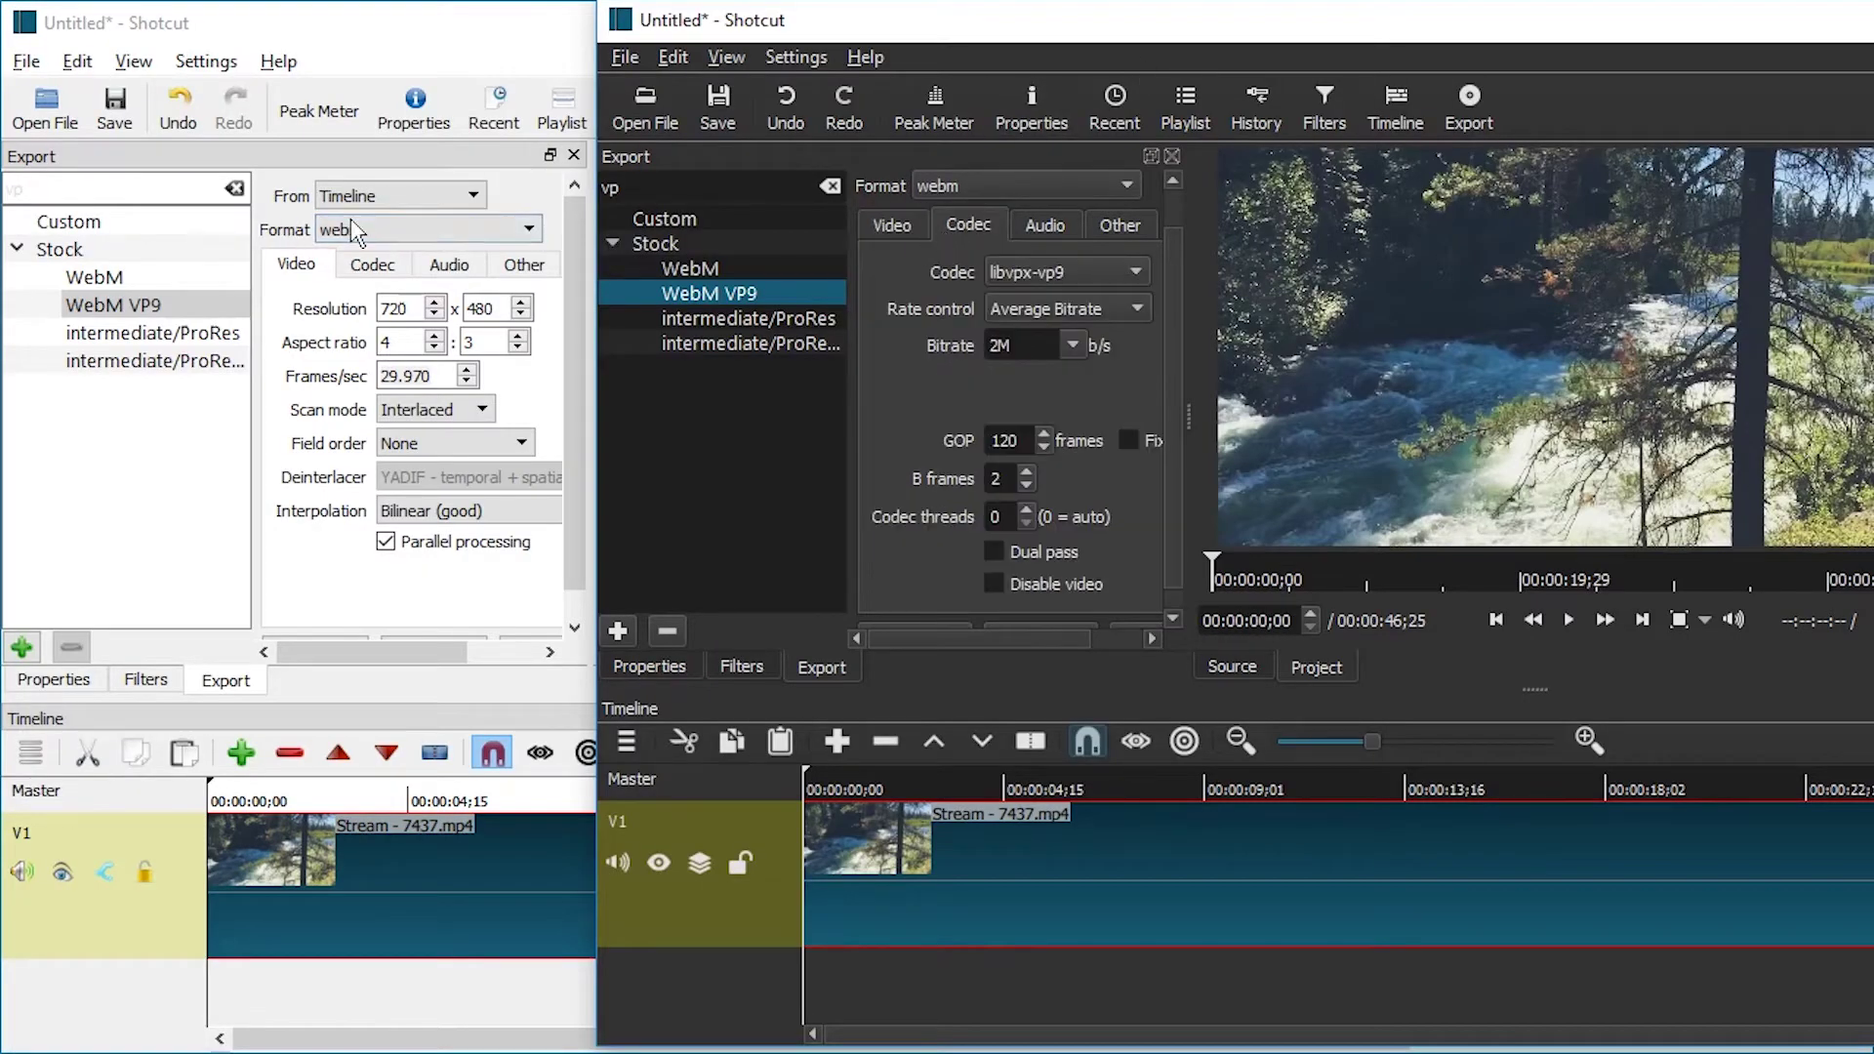
text(m)
click(368, 264)
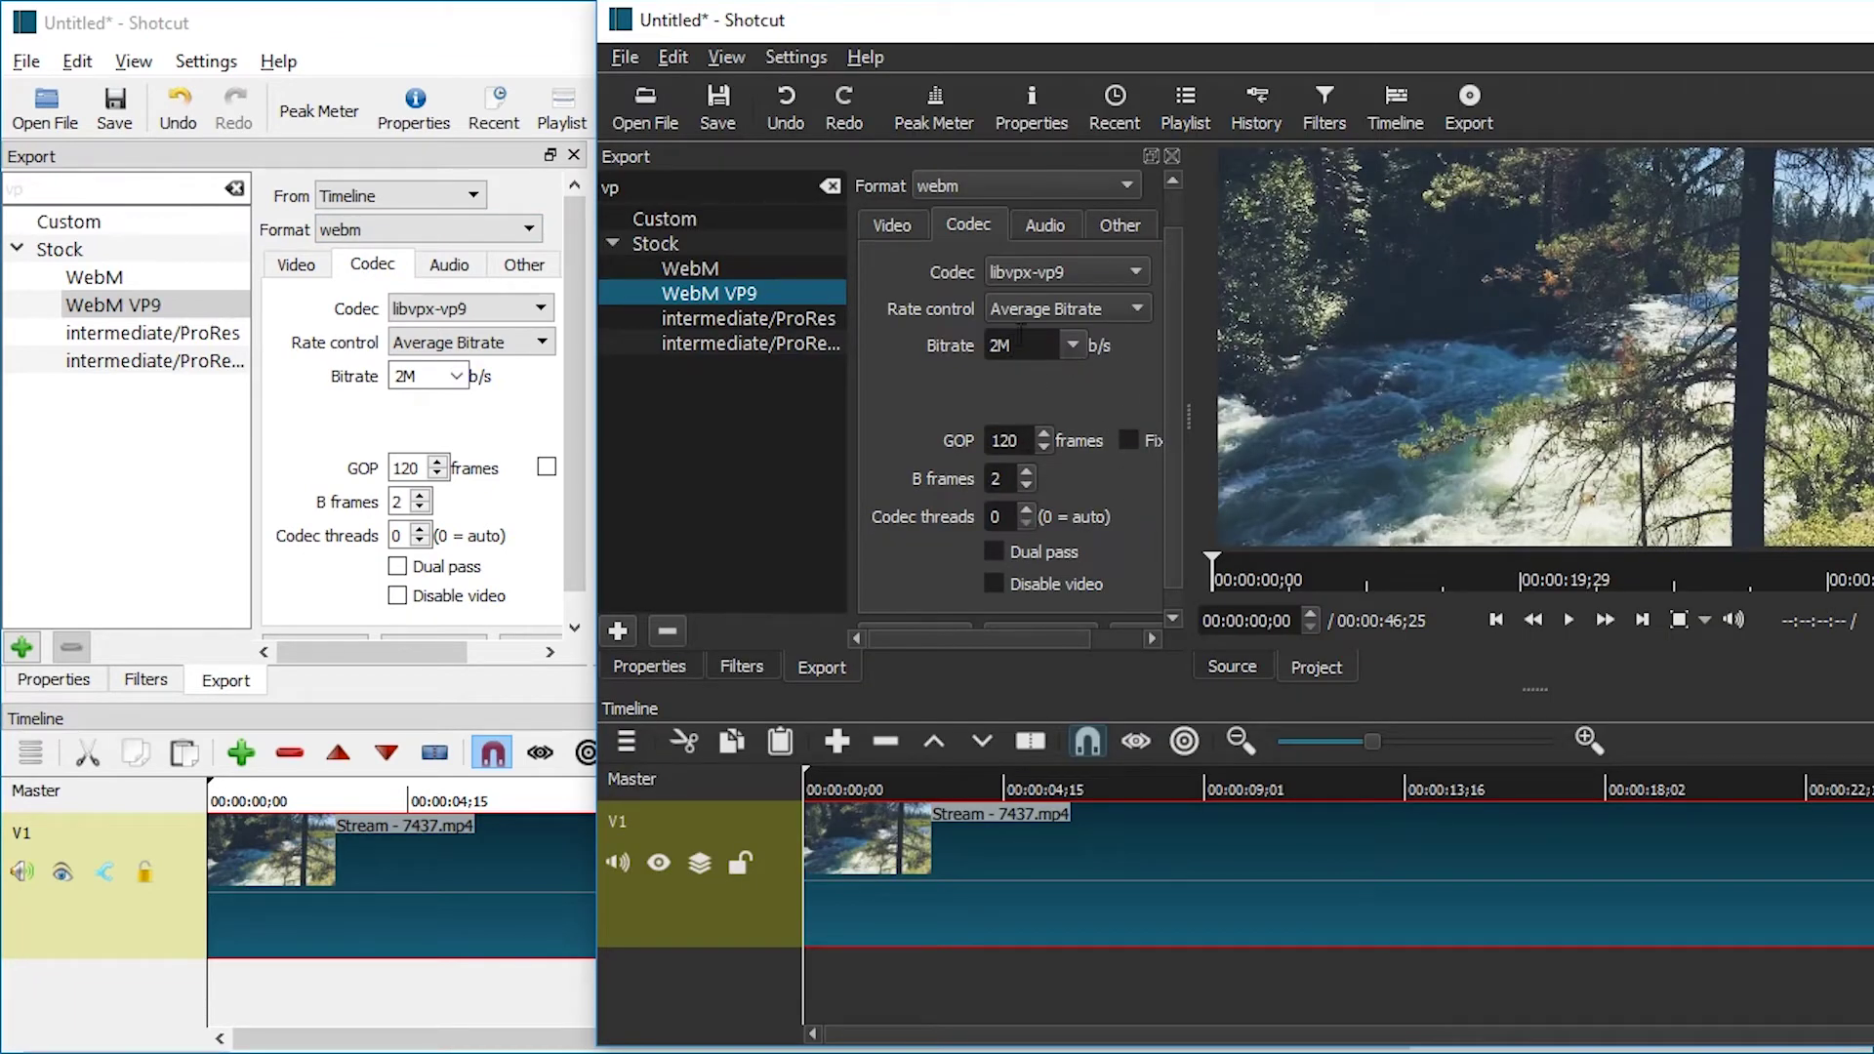
click(1044, 225)
click(448, 263)
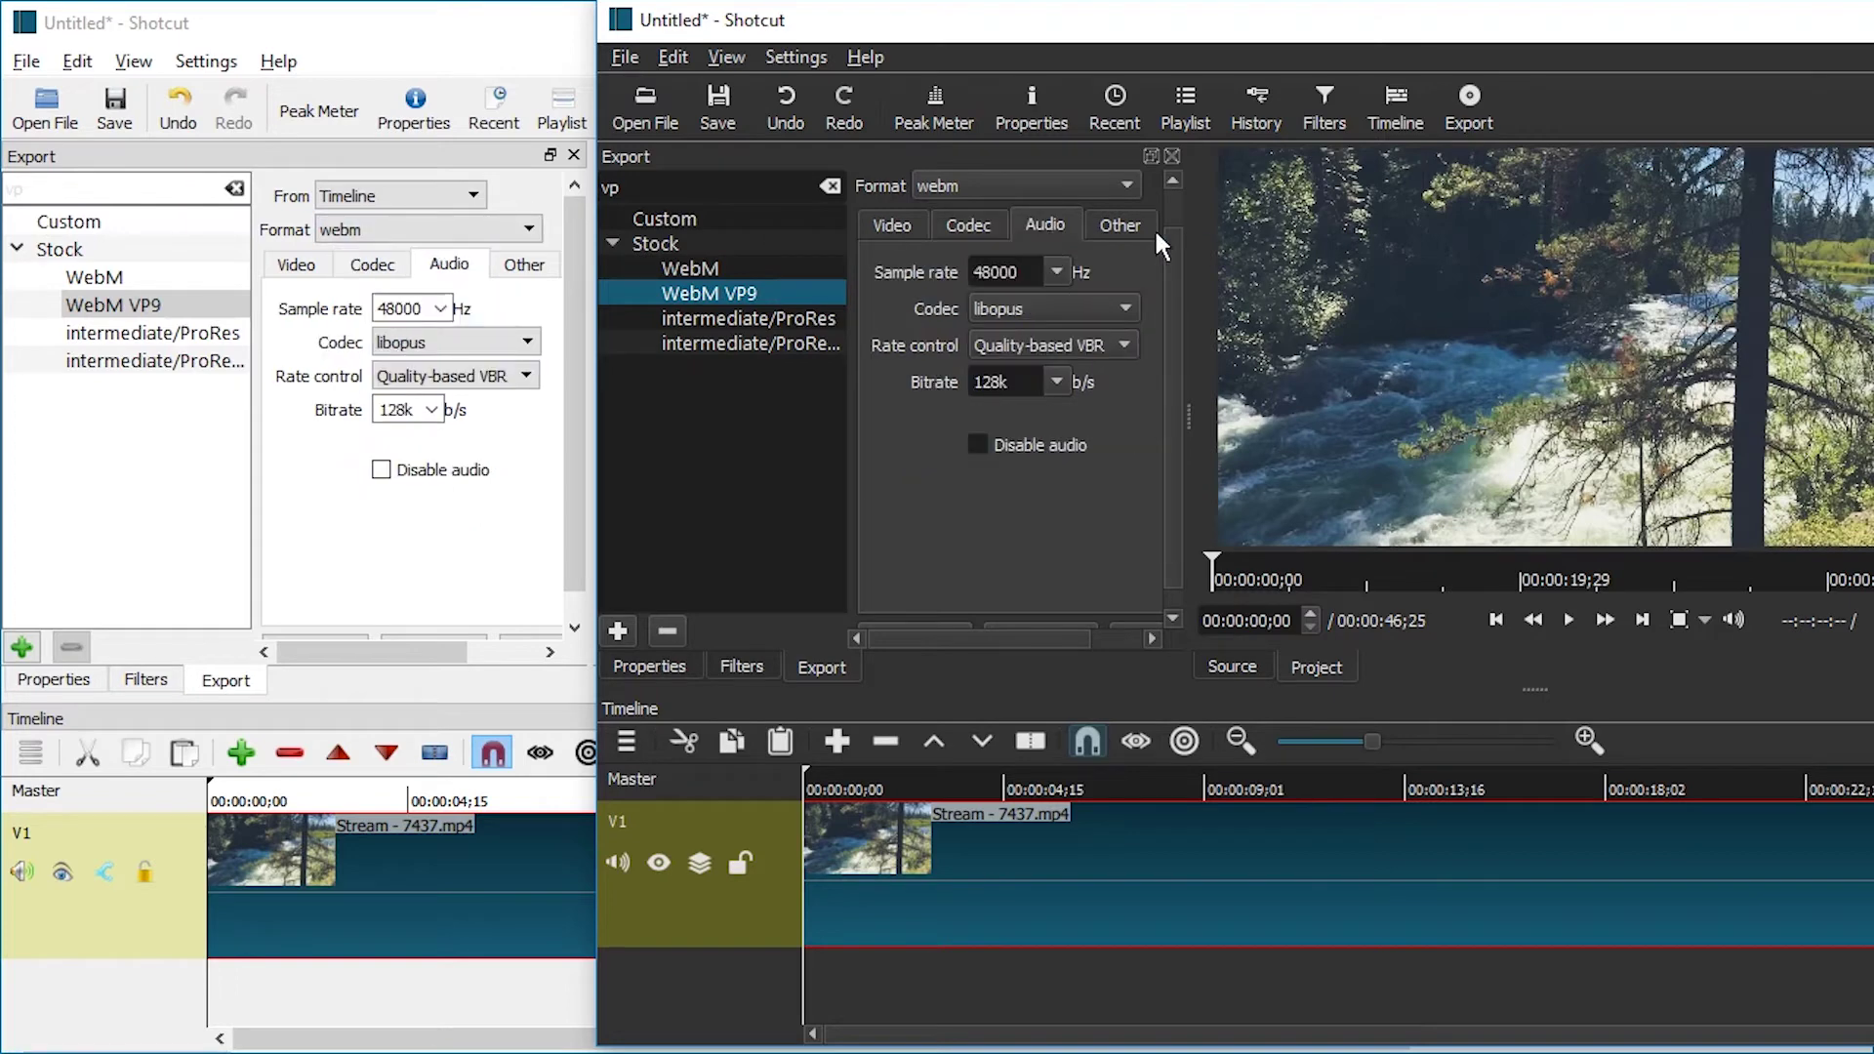
click(1120, 224)
click(524, 264)
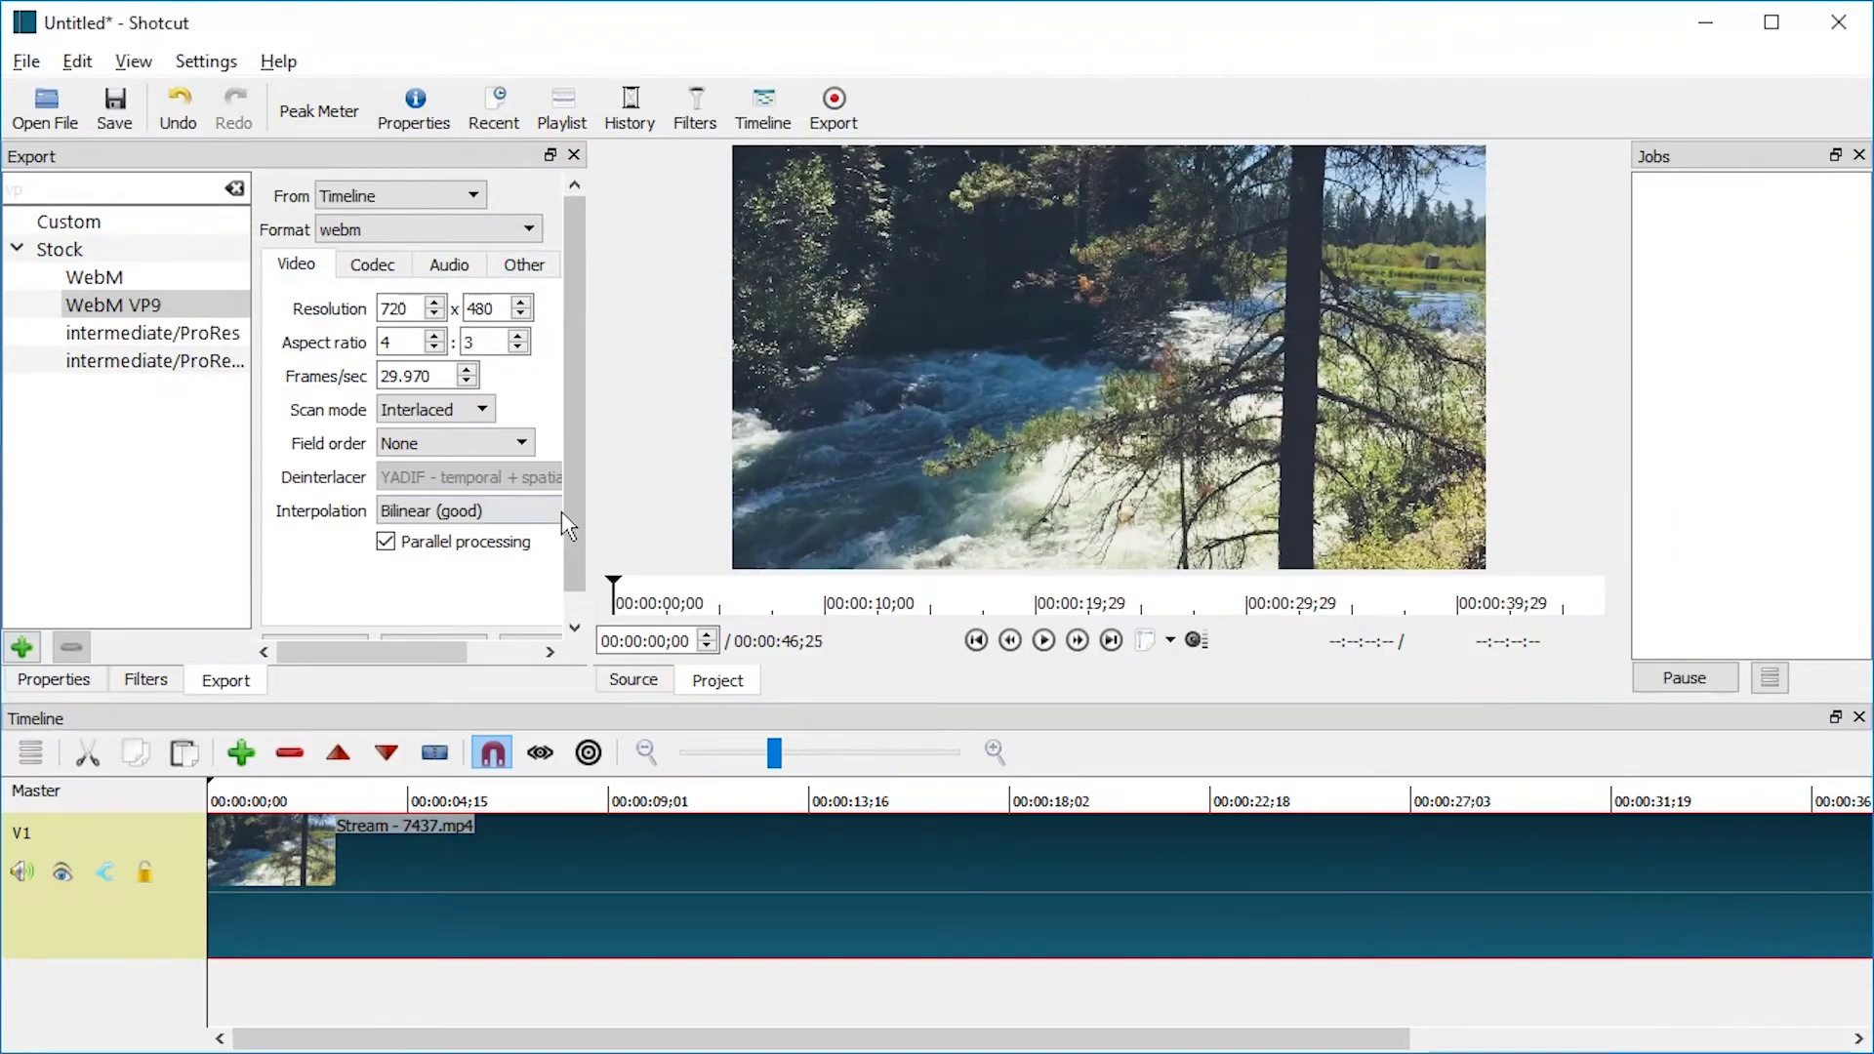
Export the newer version's timeline as 1803.webm and compare its 48-second job time
drag(561, 515, 502, 631)
click(313, 622)
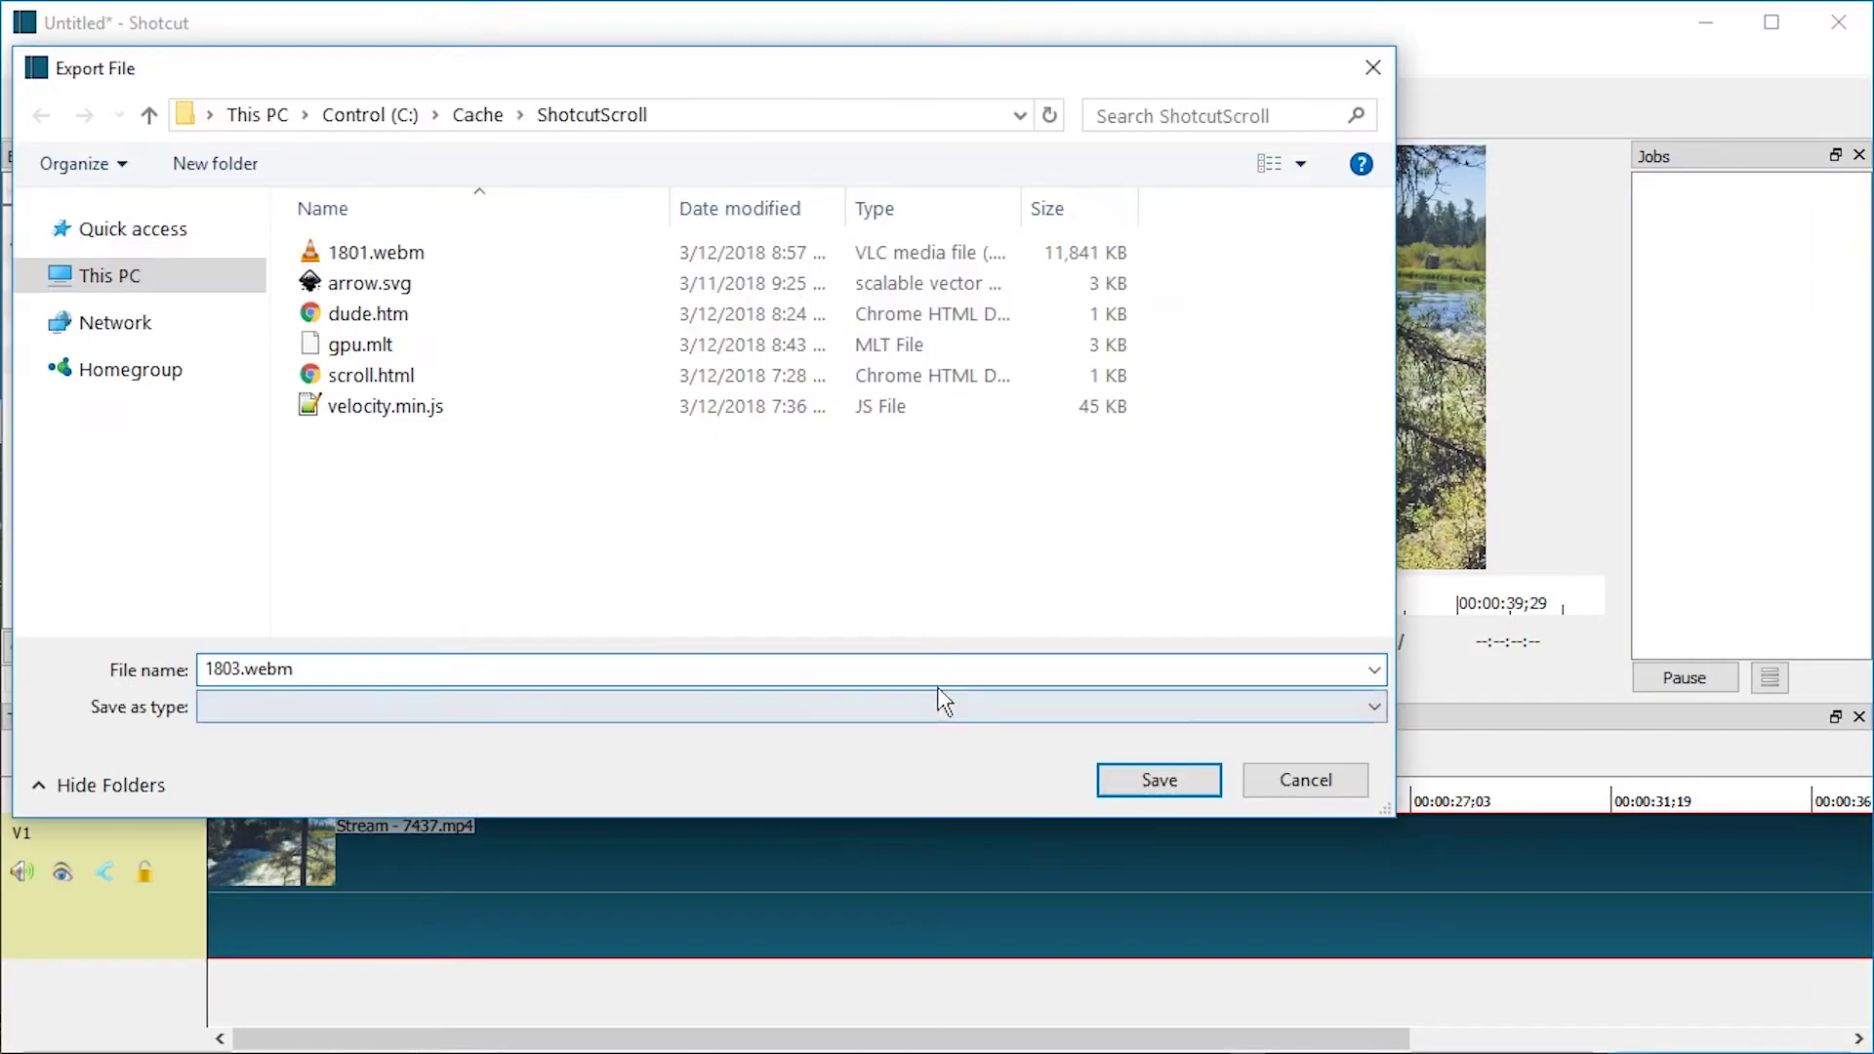
click(1195, 778)
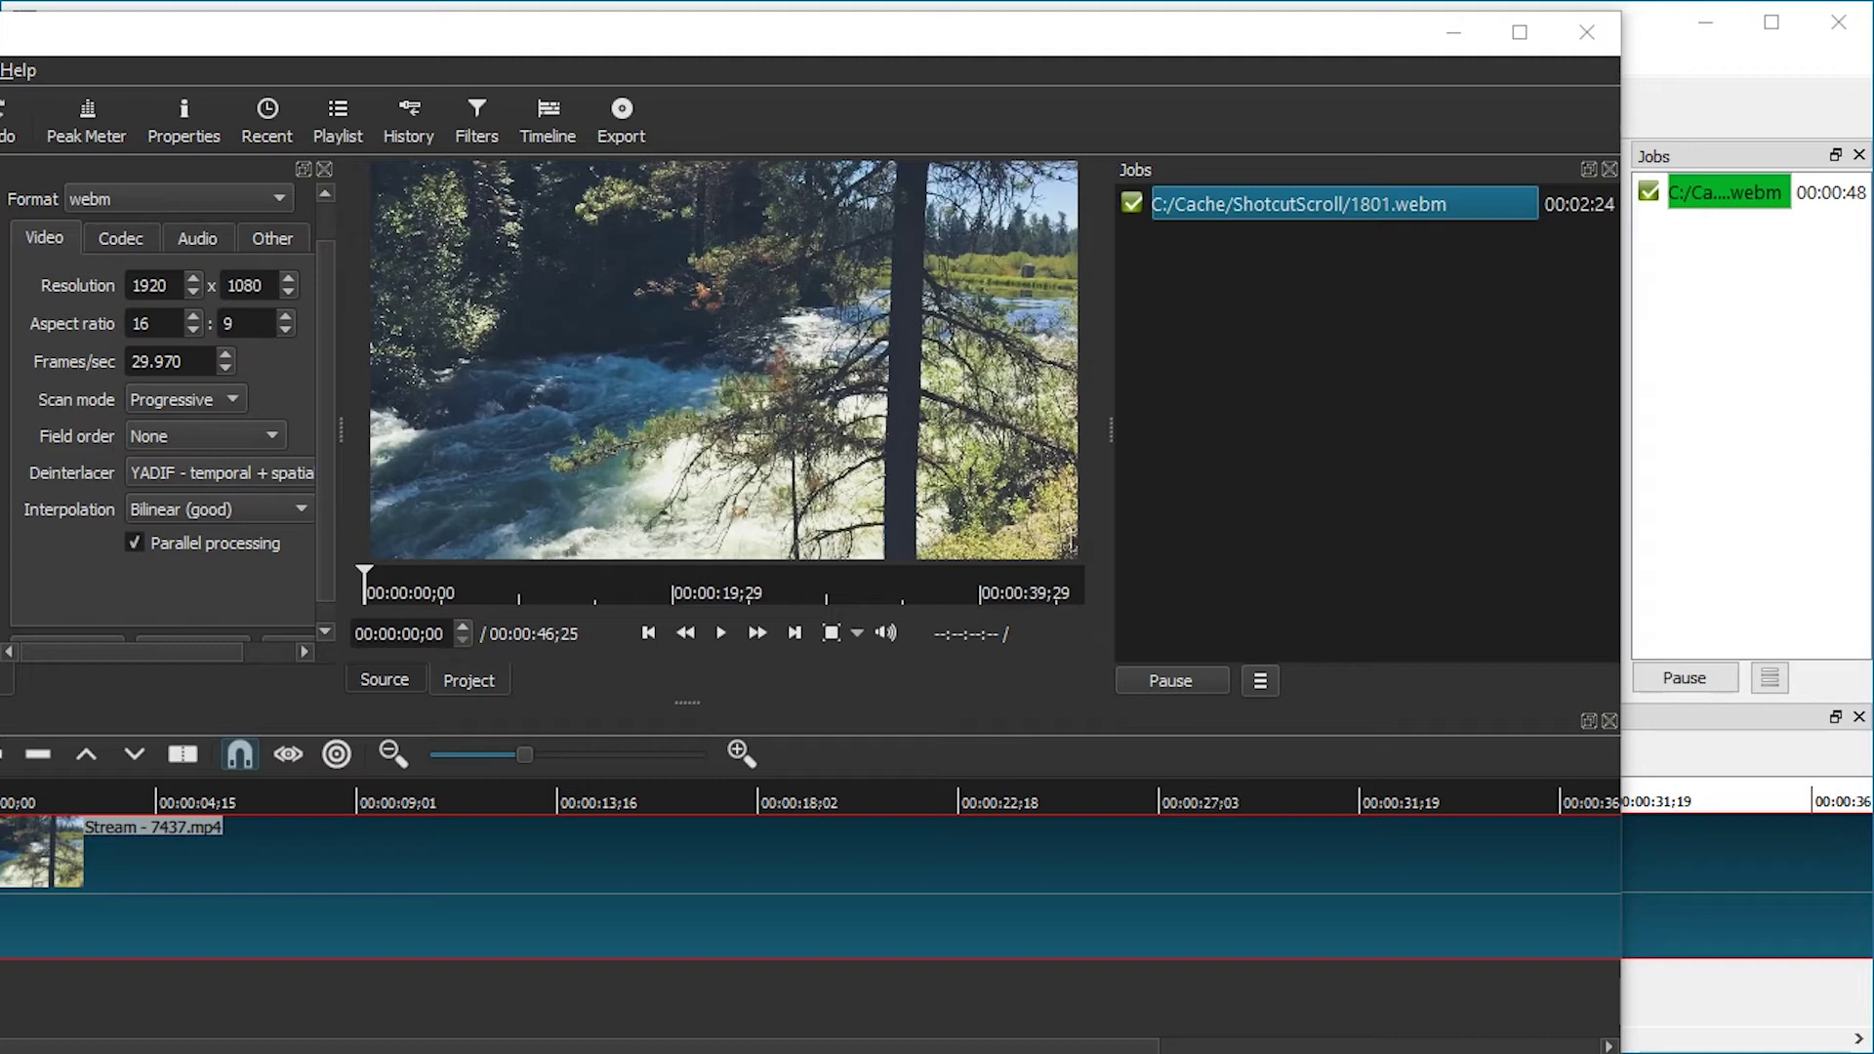
click(1463, 46)
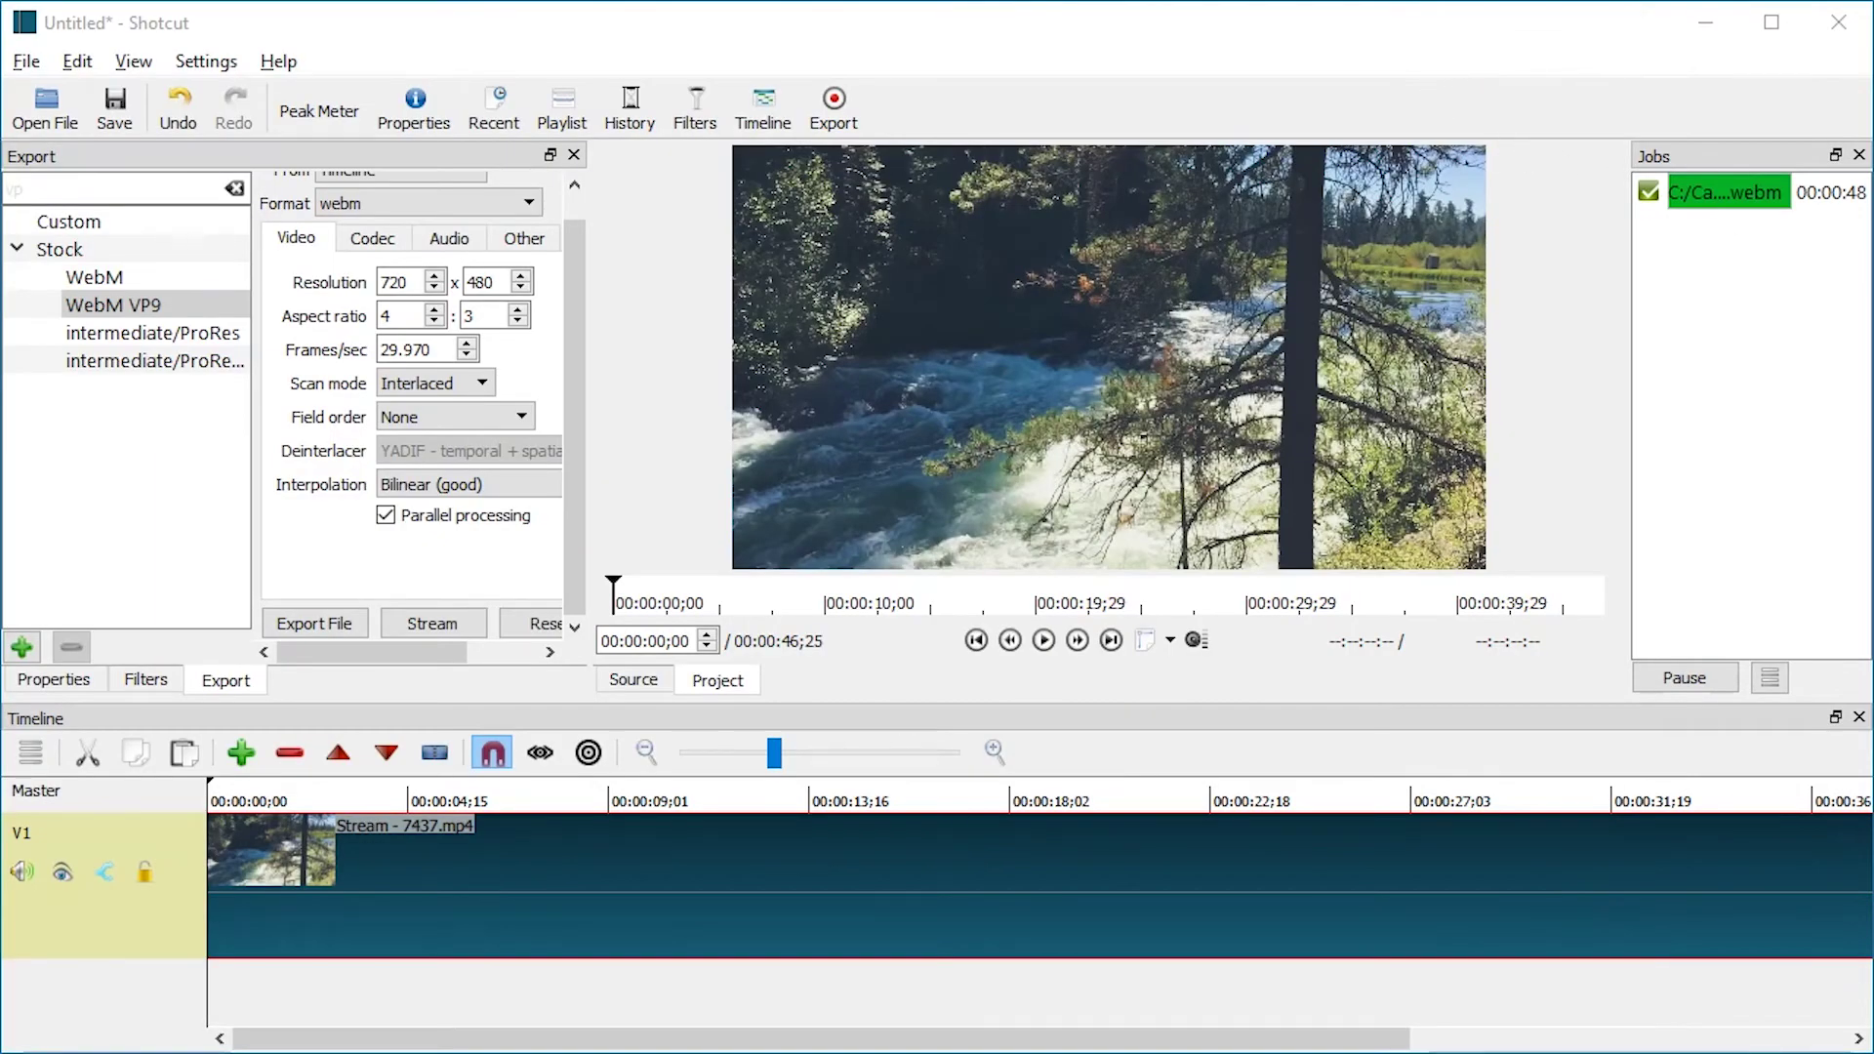
Show the About Shotcut information from the Help menu
click(276, 61)
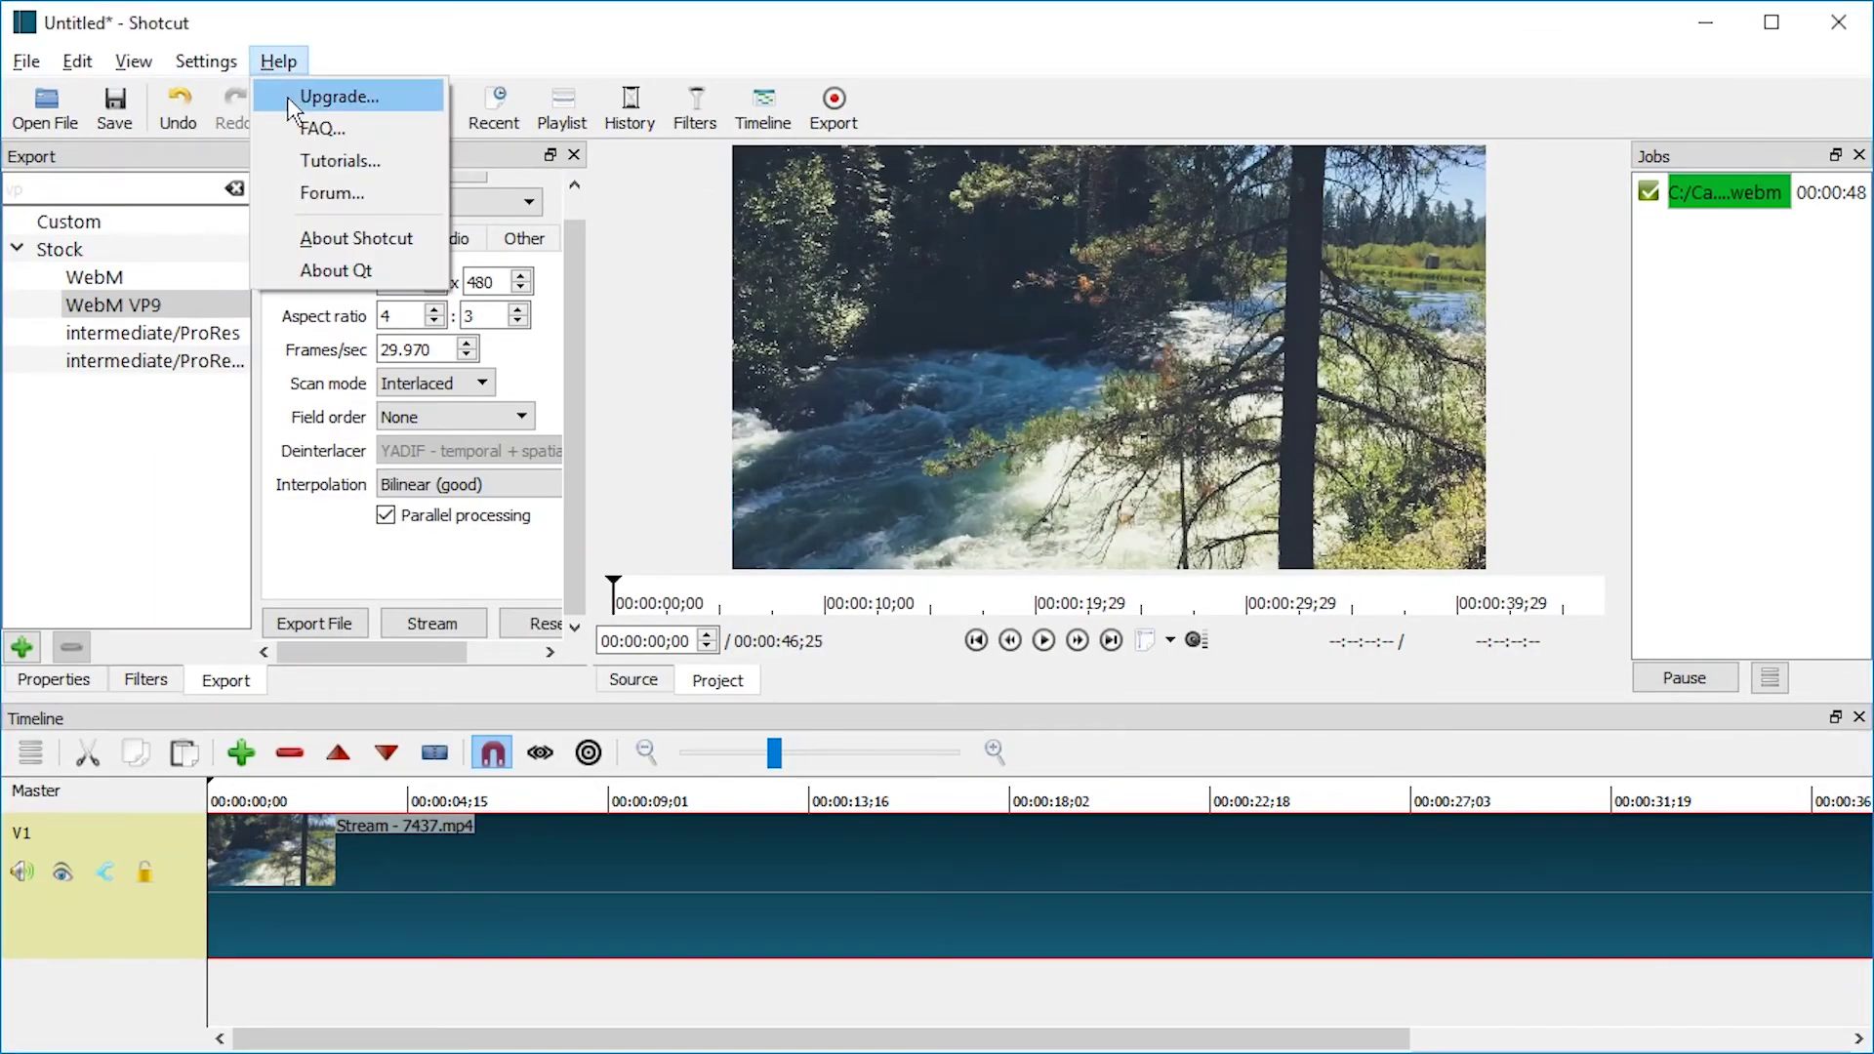
click(366, 237)
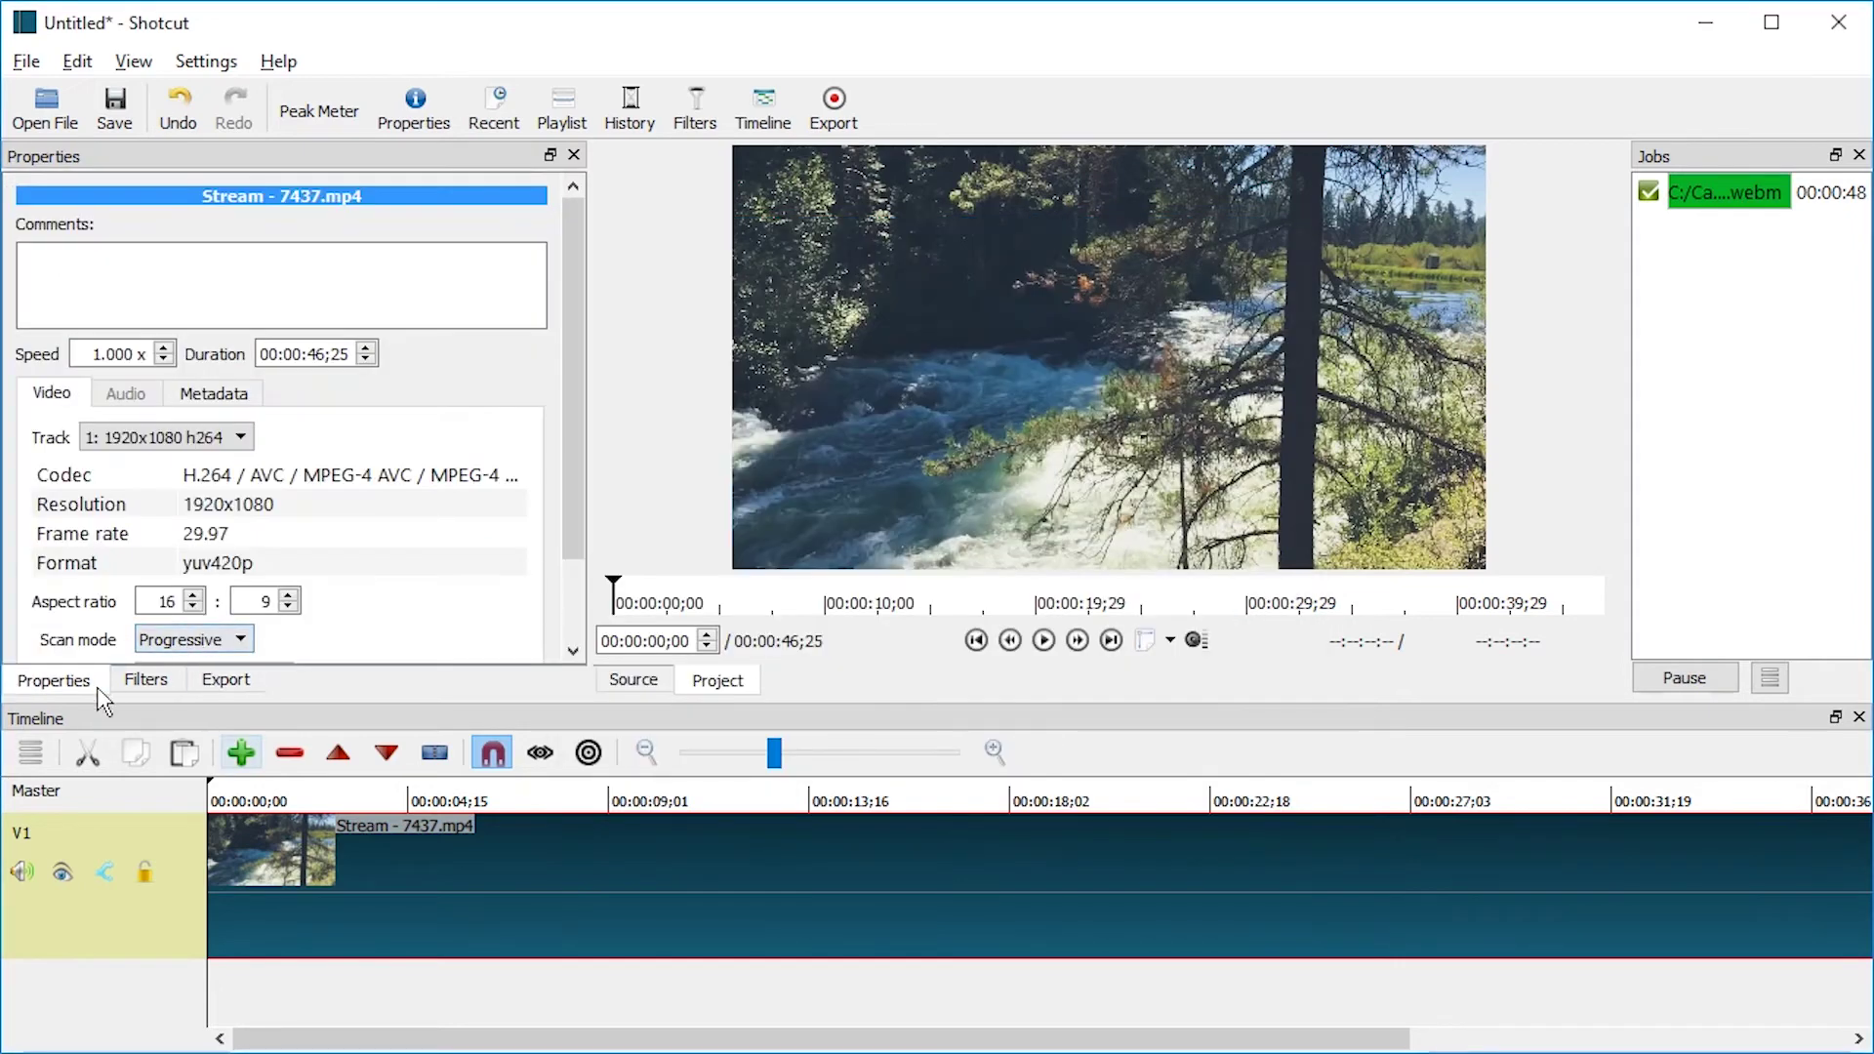
Add the Mosaic video filter to the Stream - 7437.mp4 clip
click(147, 681)
click(39, 440)
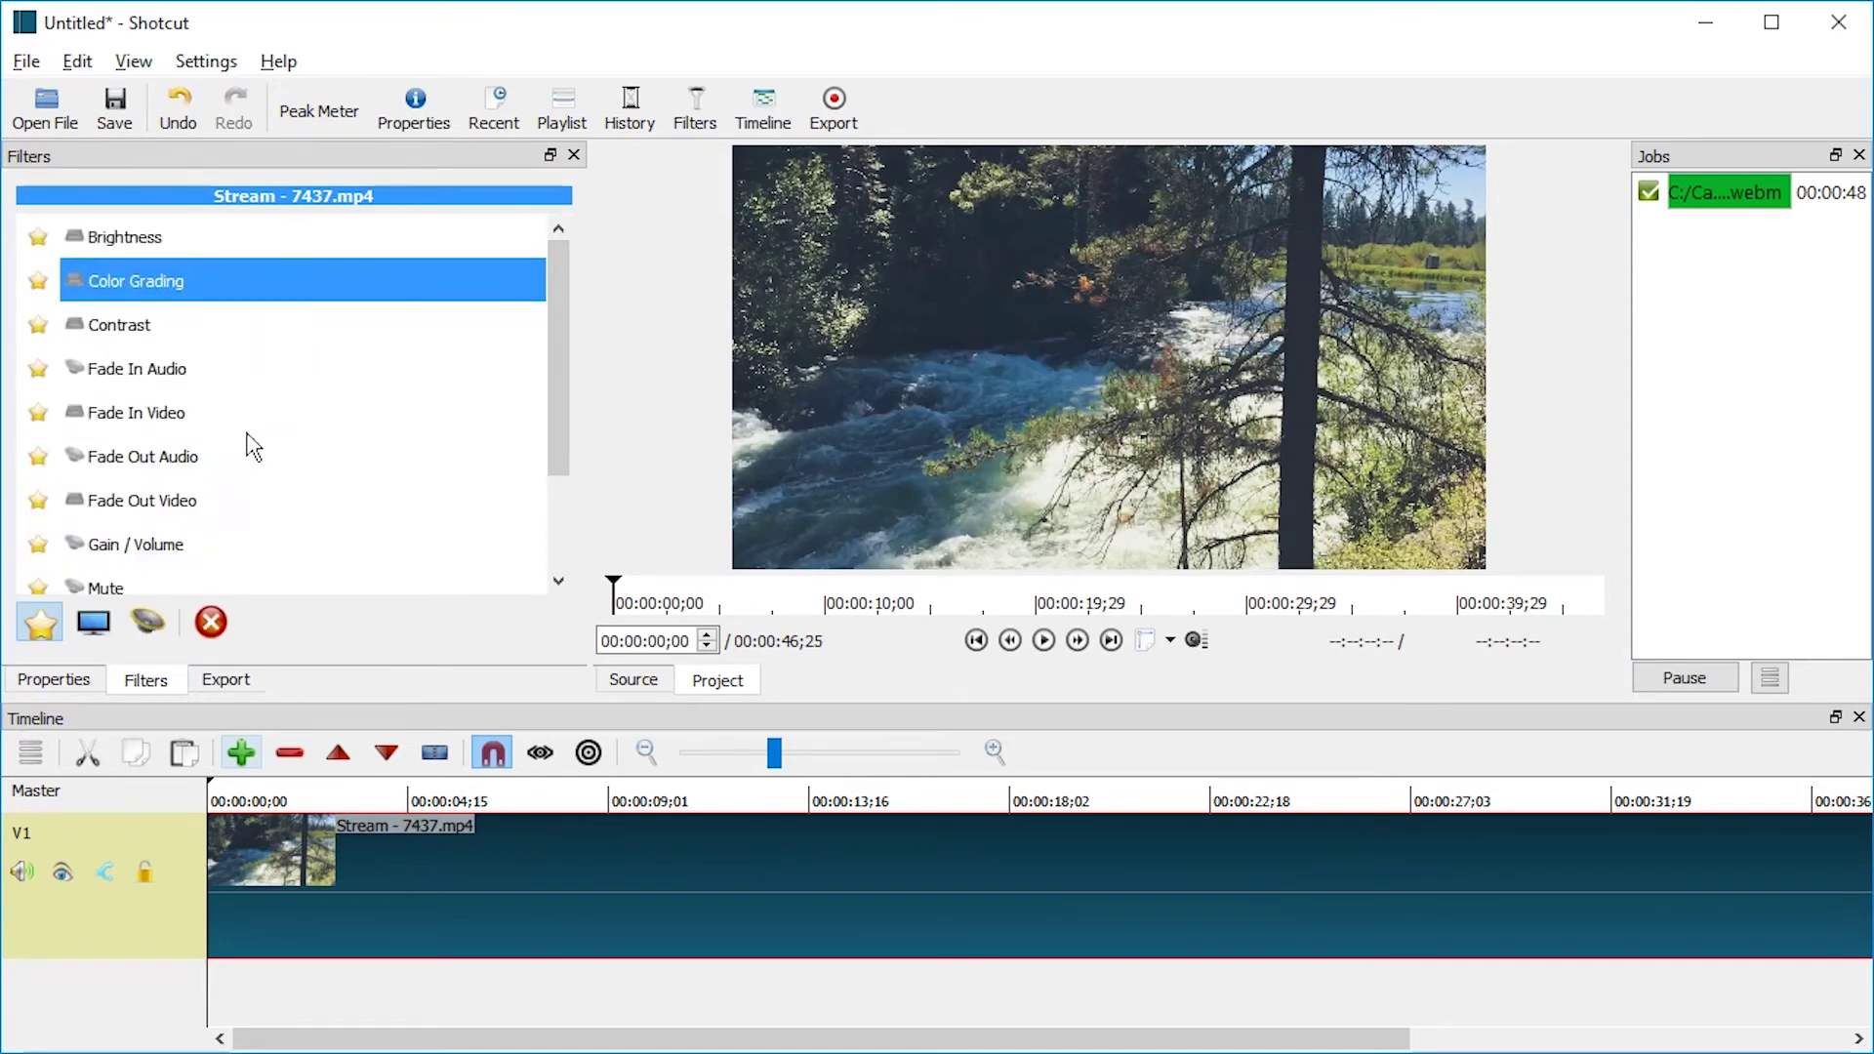
click(94, 622)
scroll(229, 458, down, 7)
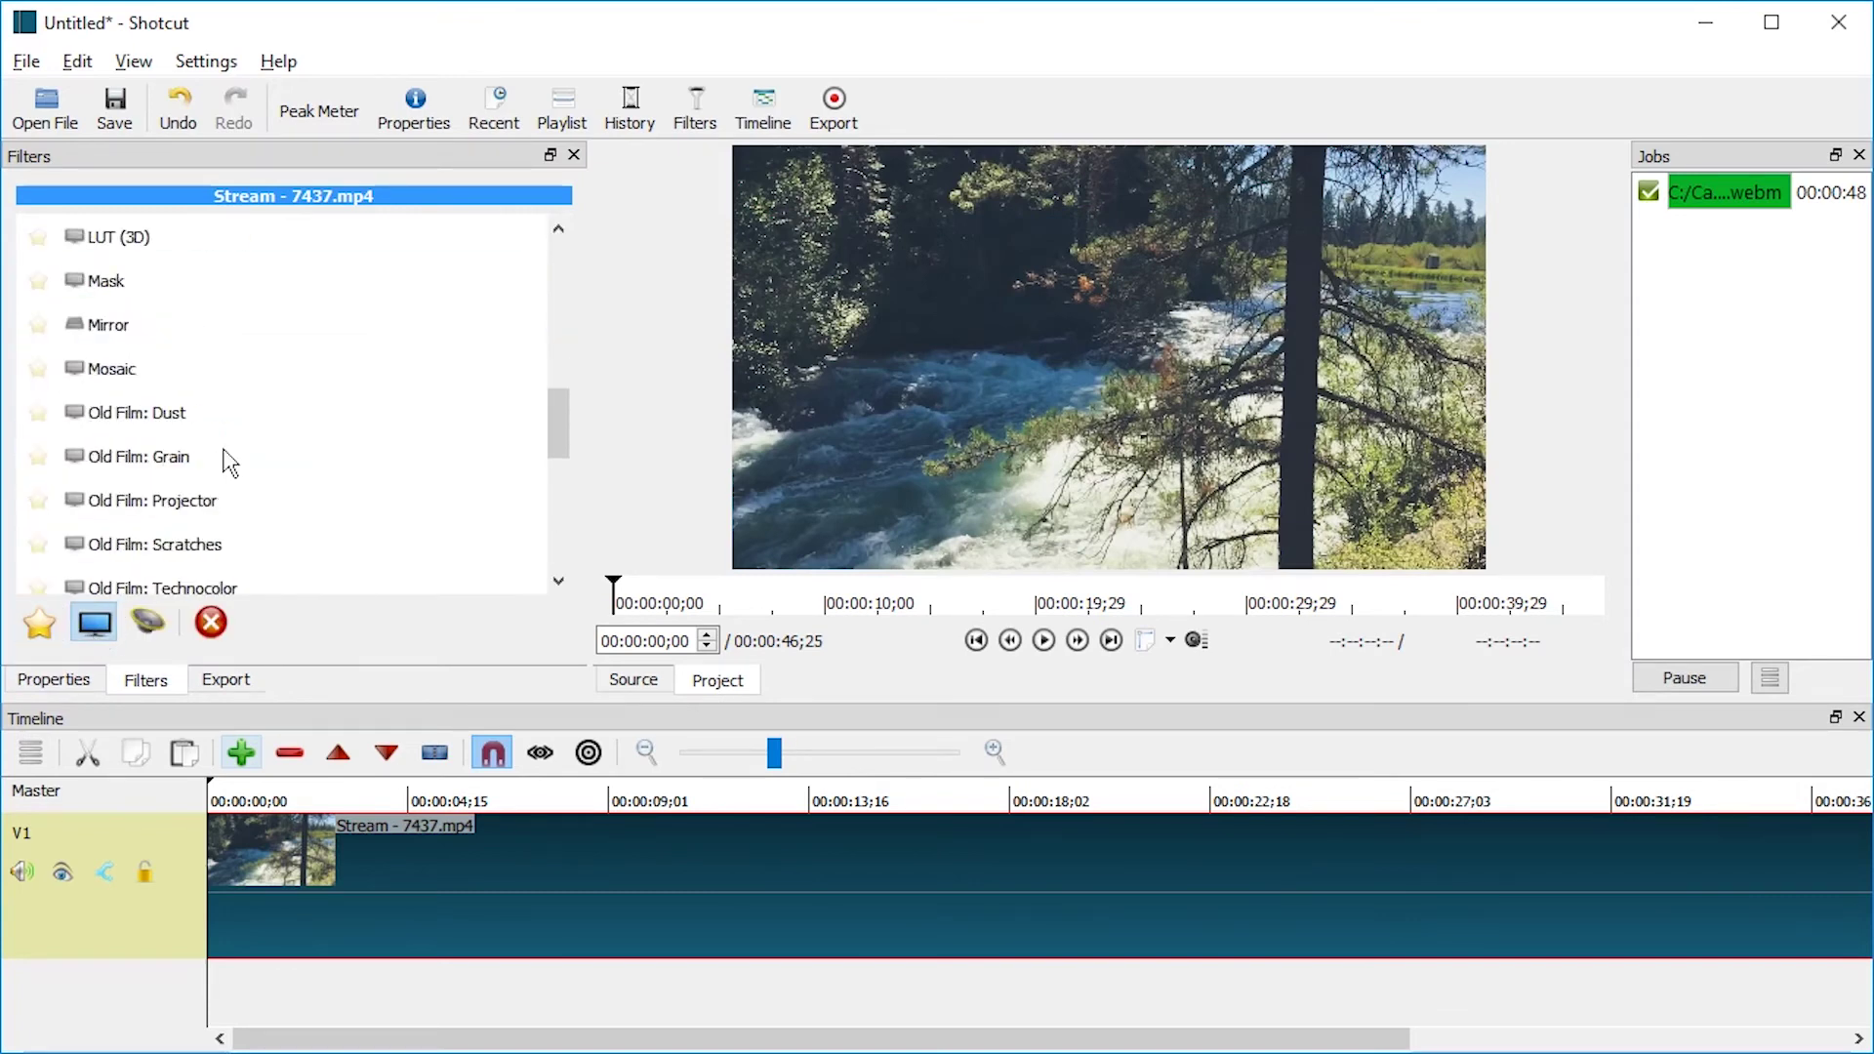
click(143, 361)
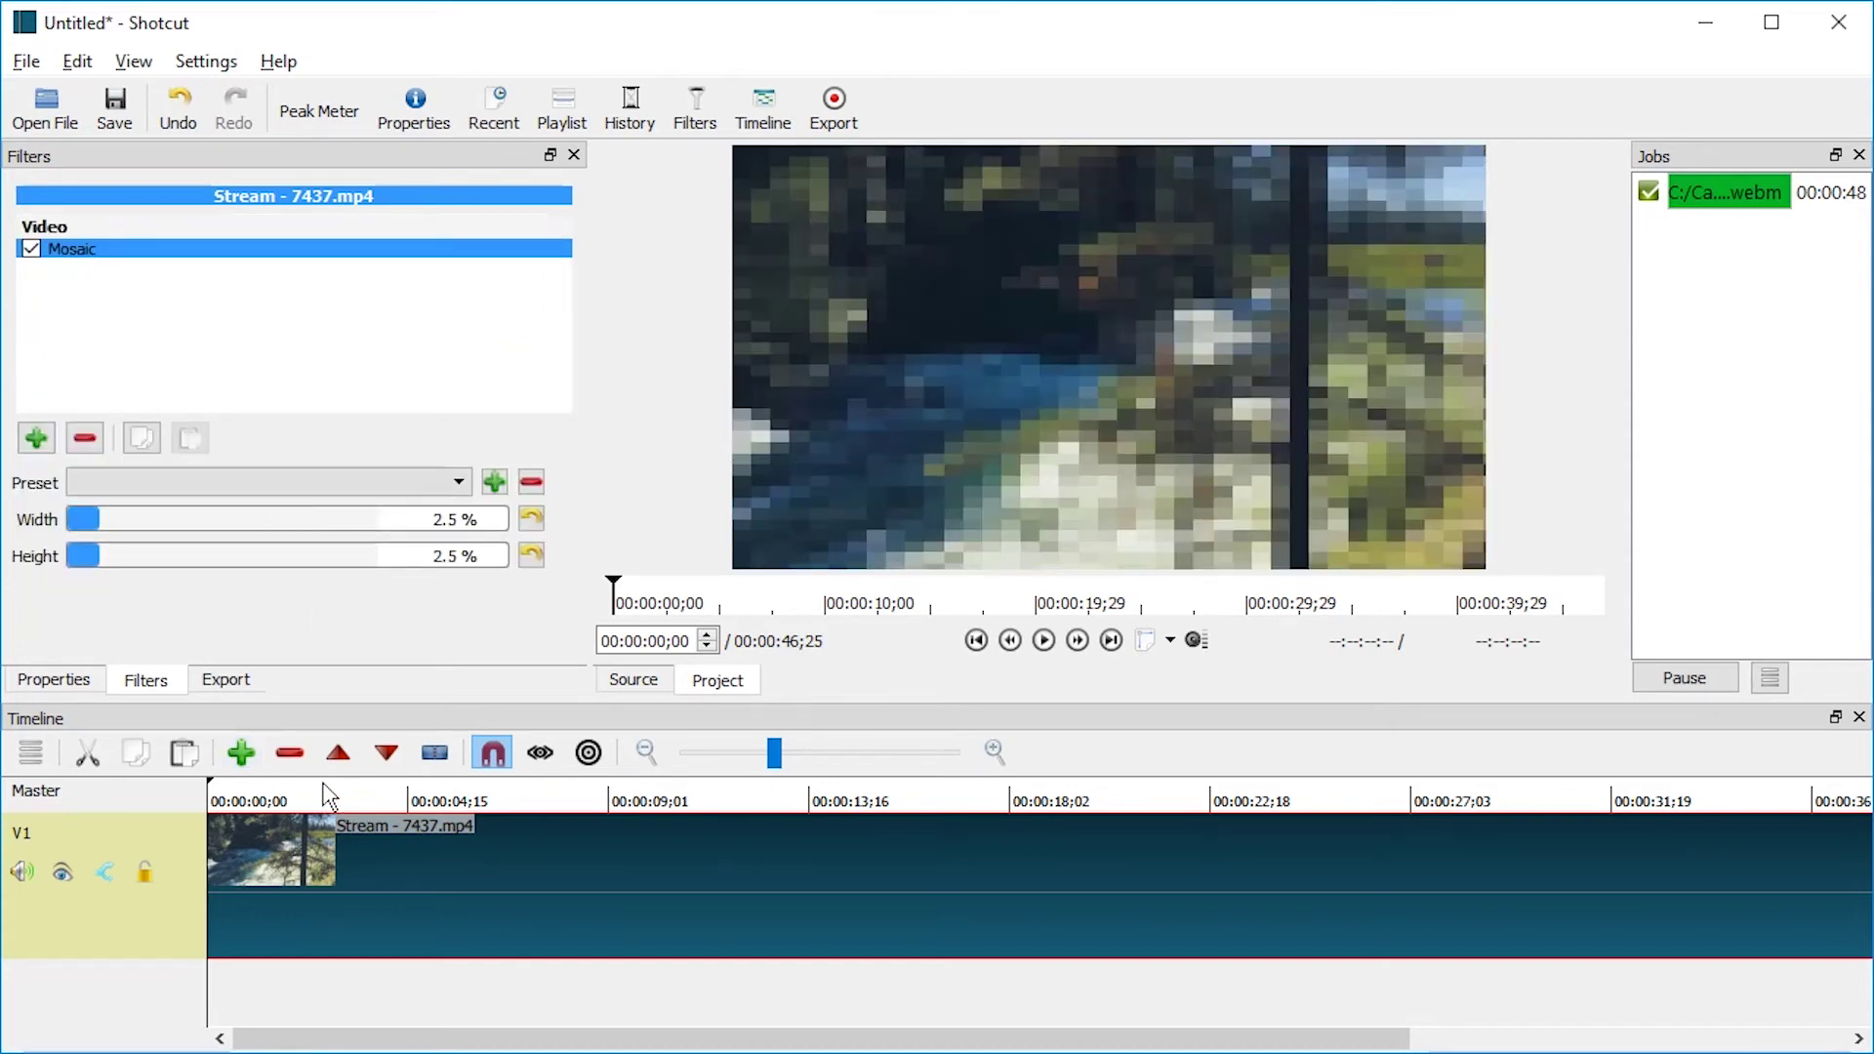
Set Mosaic width to 5.5% and height to 2.3% while previewing playback
key(space)
drag(127, 522, 348, 566)
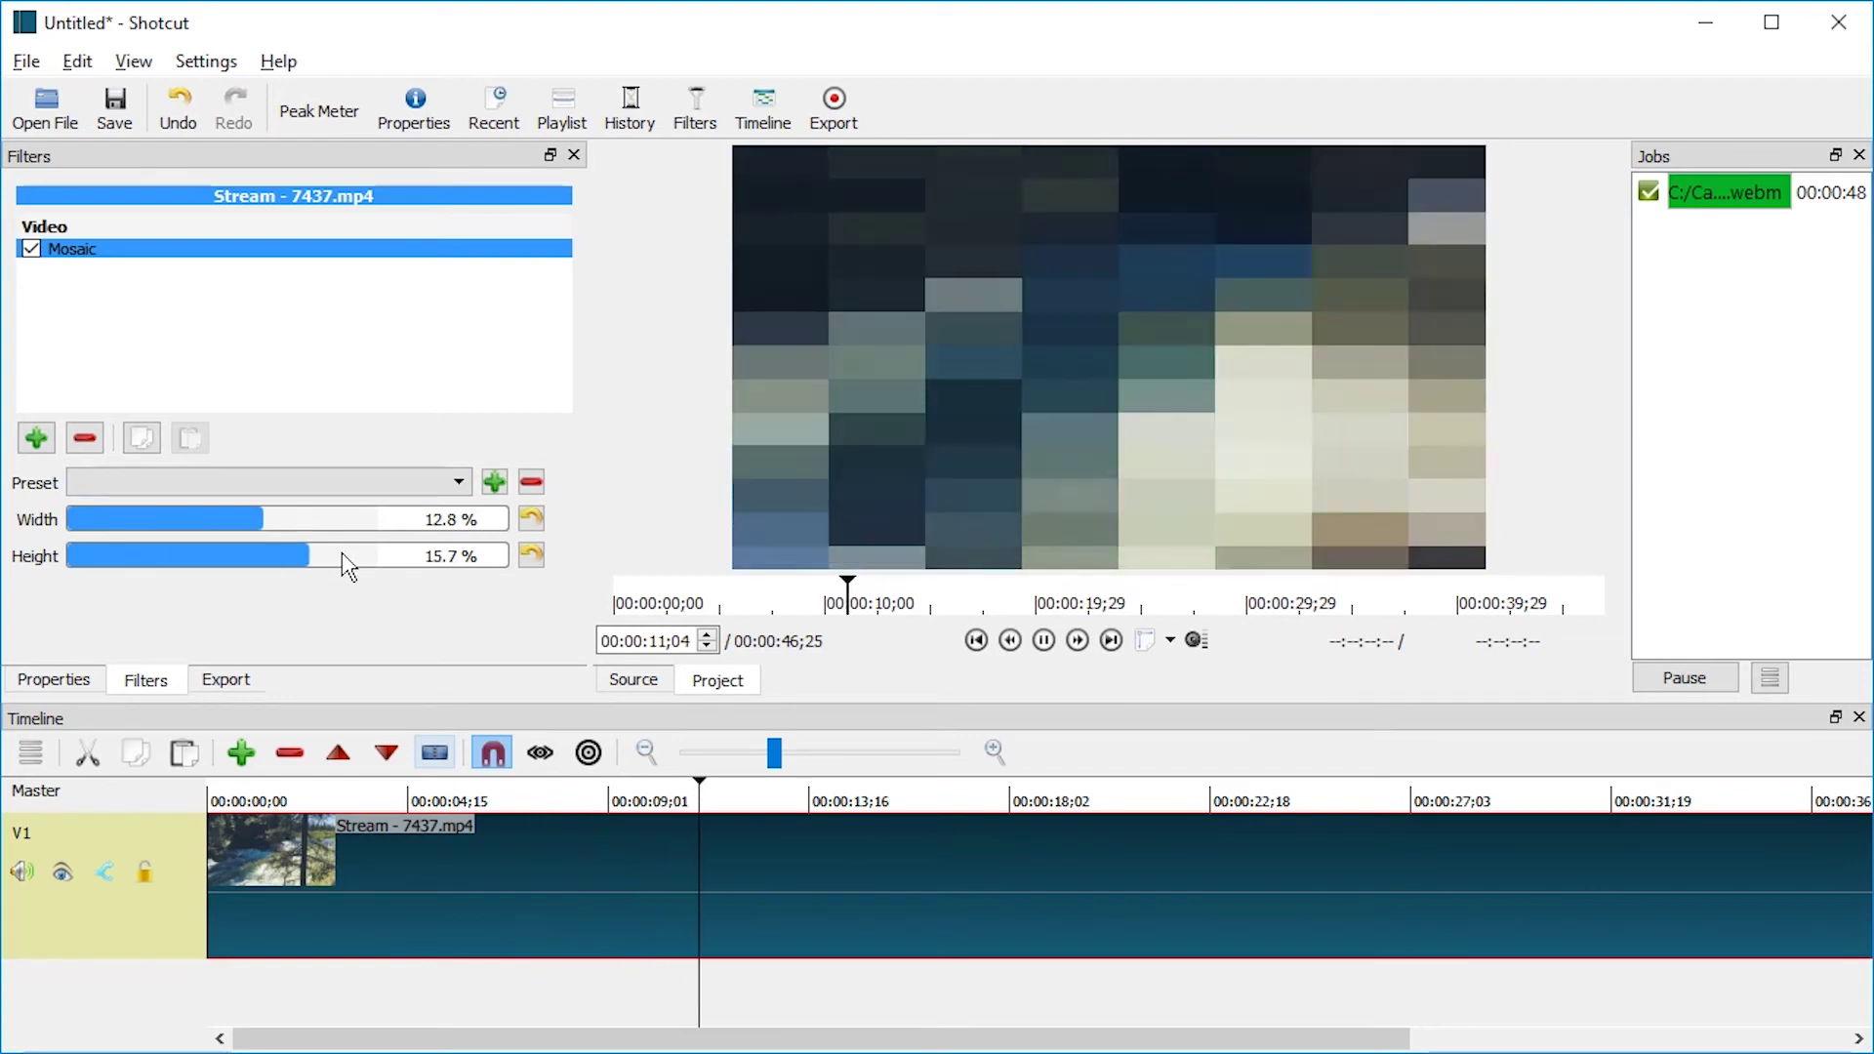
drag(138, 554, 154, 518)
key(space)
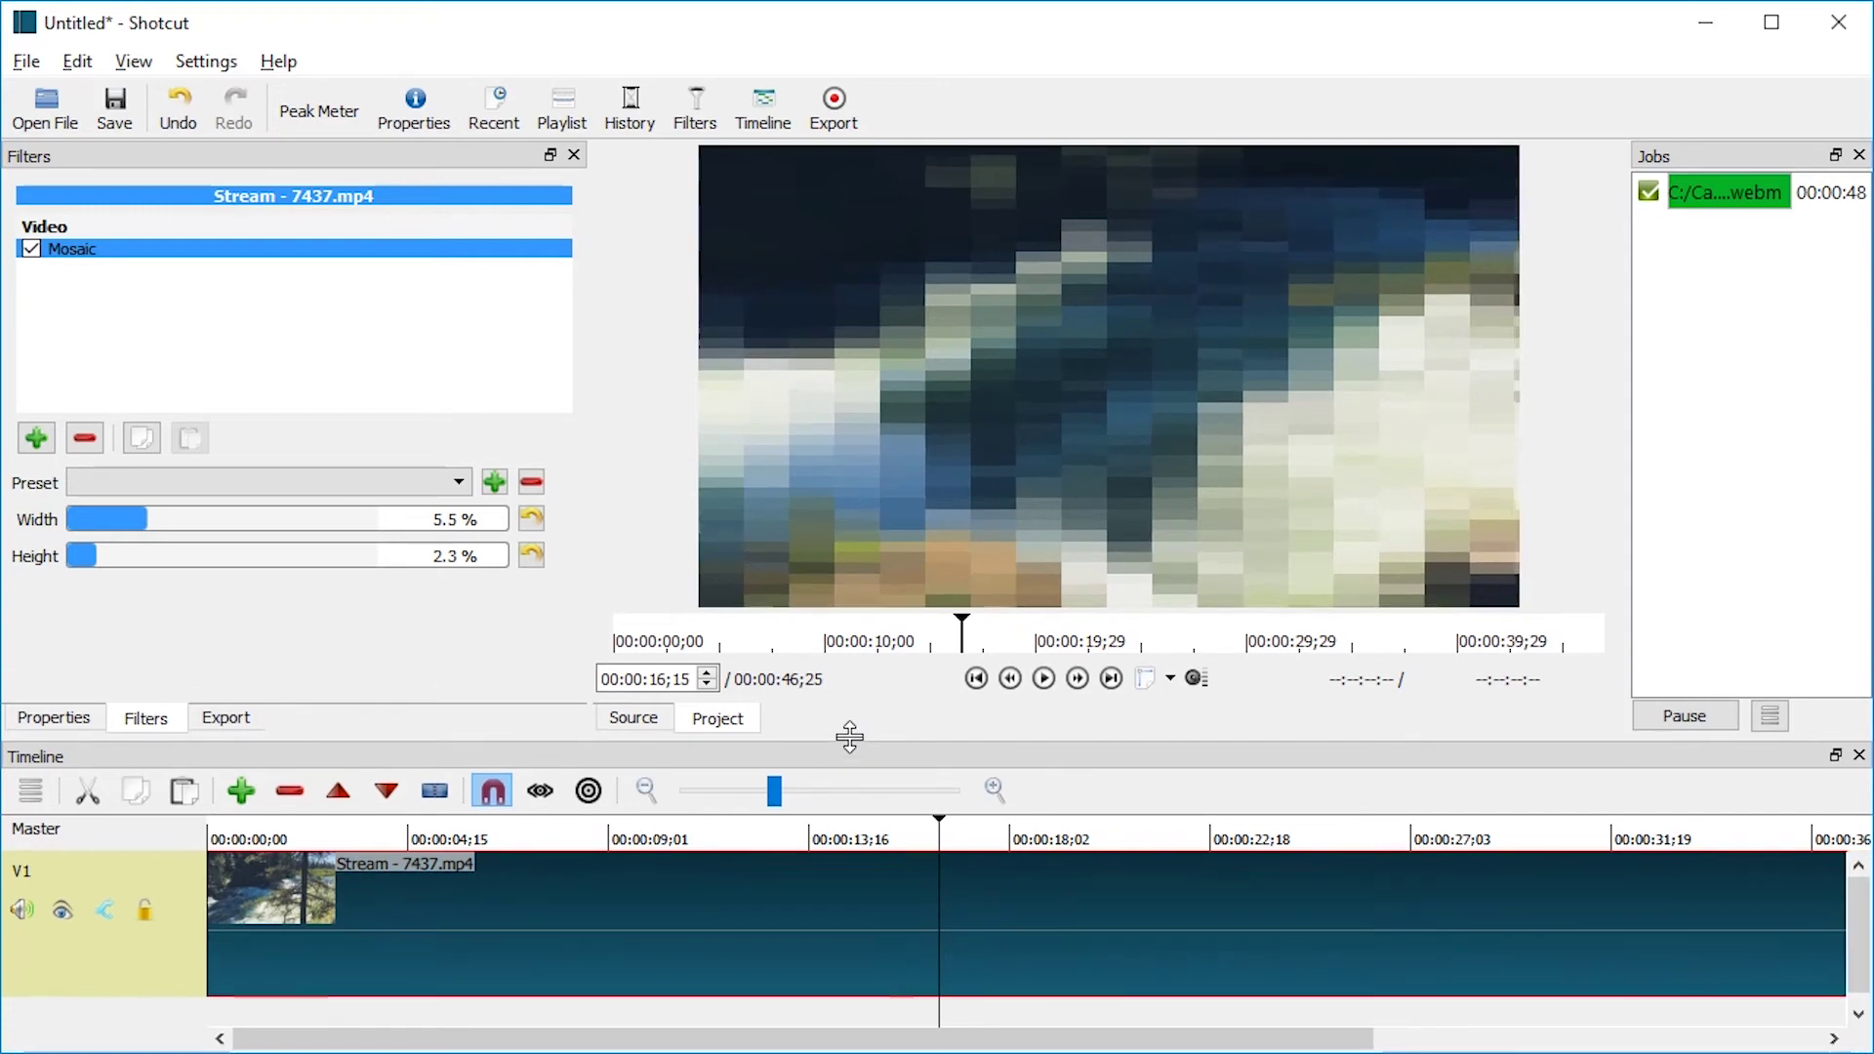
drag(850, 699, 862, 534)
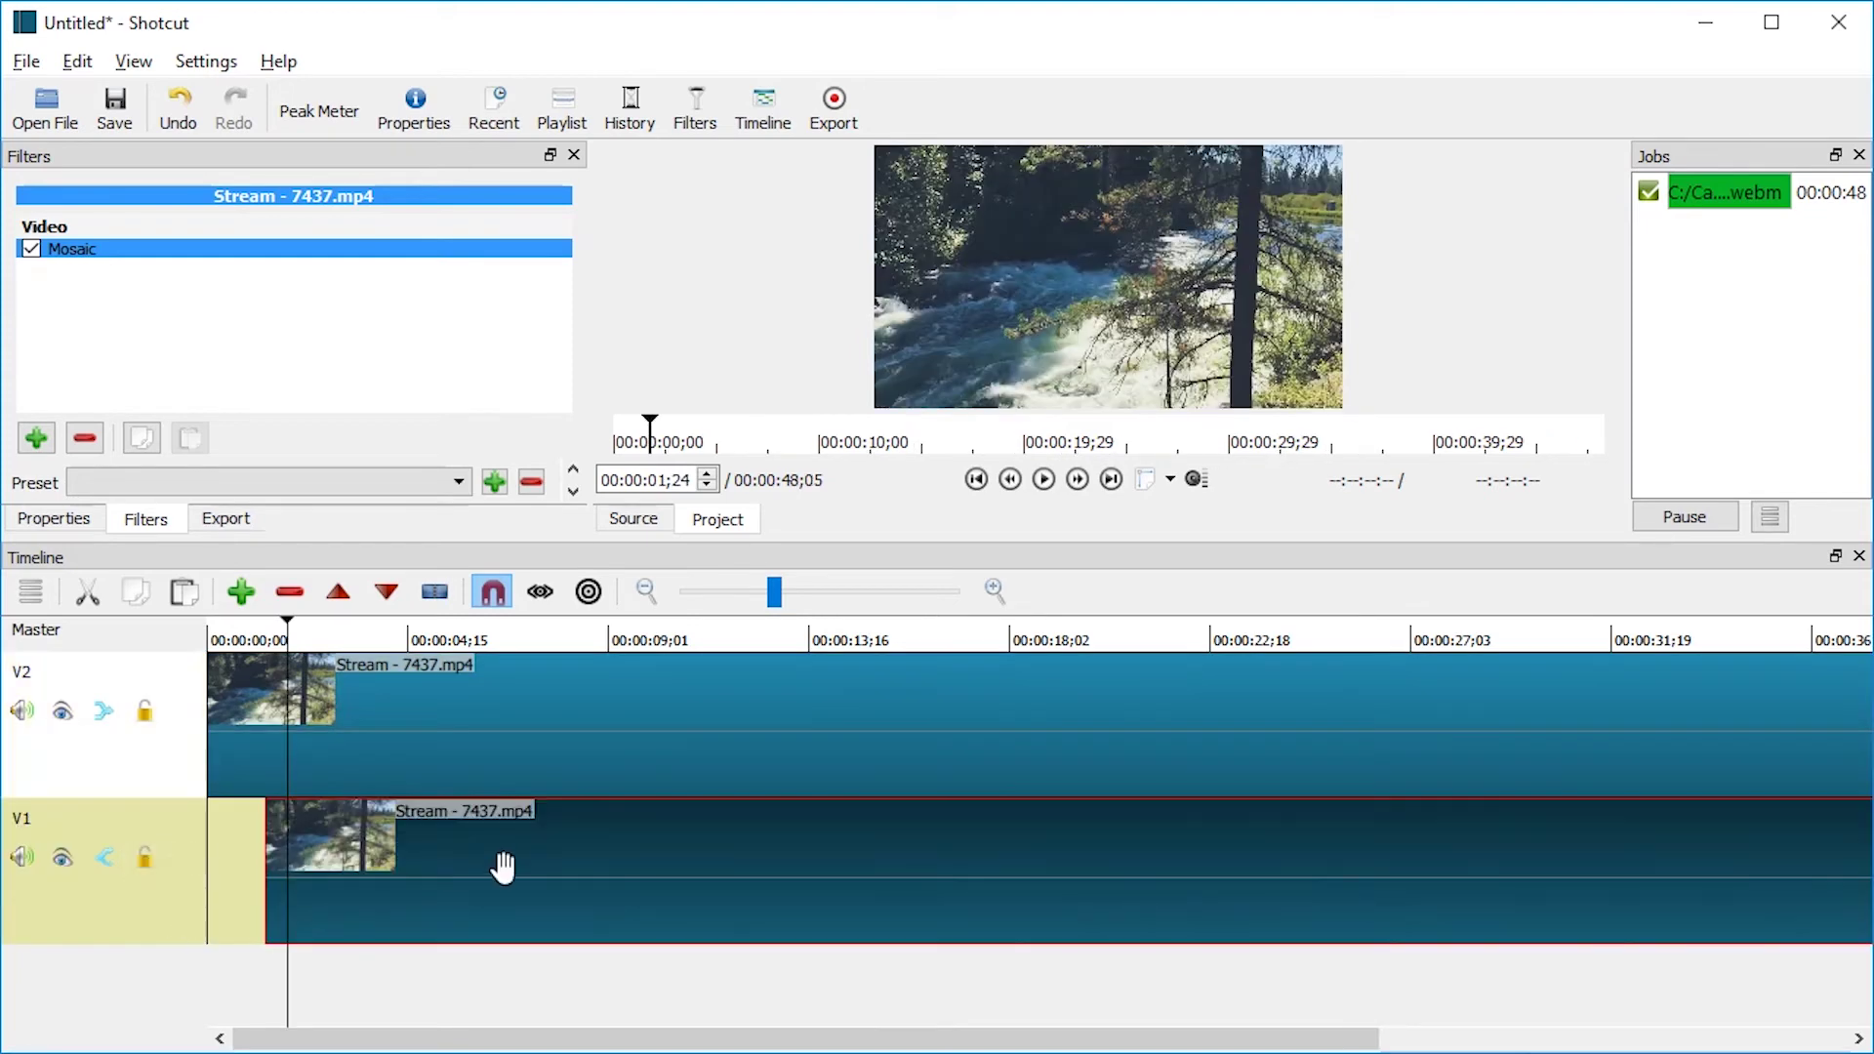
Reposition the V1 clip under the V2 copy and remove its Mosaic filter
drag(502, 866, 376, 840)
mouse_move(851, 871)
mouse_down()
mouse_move(808, 875)
mouse_move(882, 873)
mouse_up()
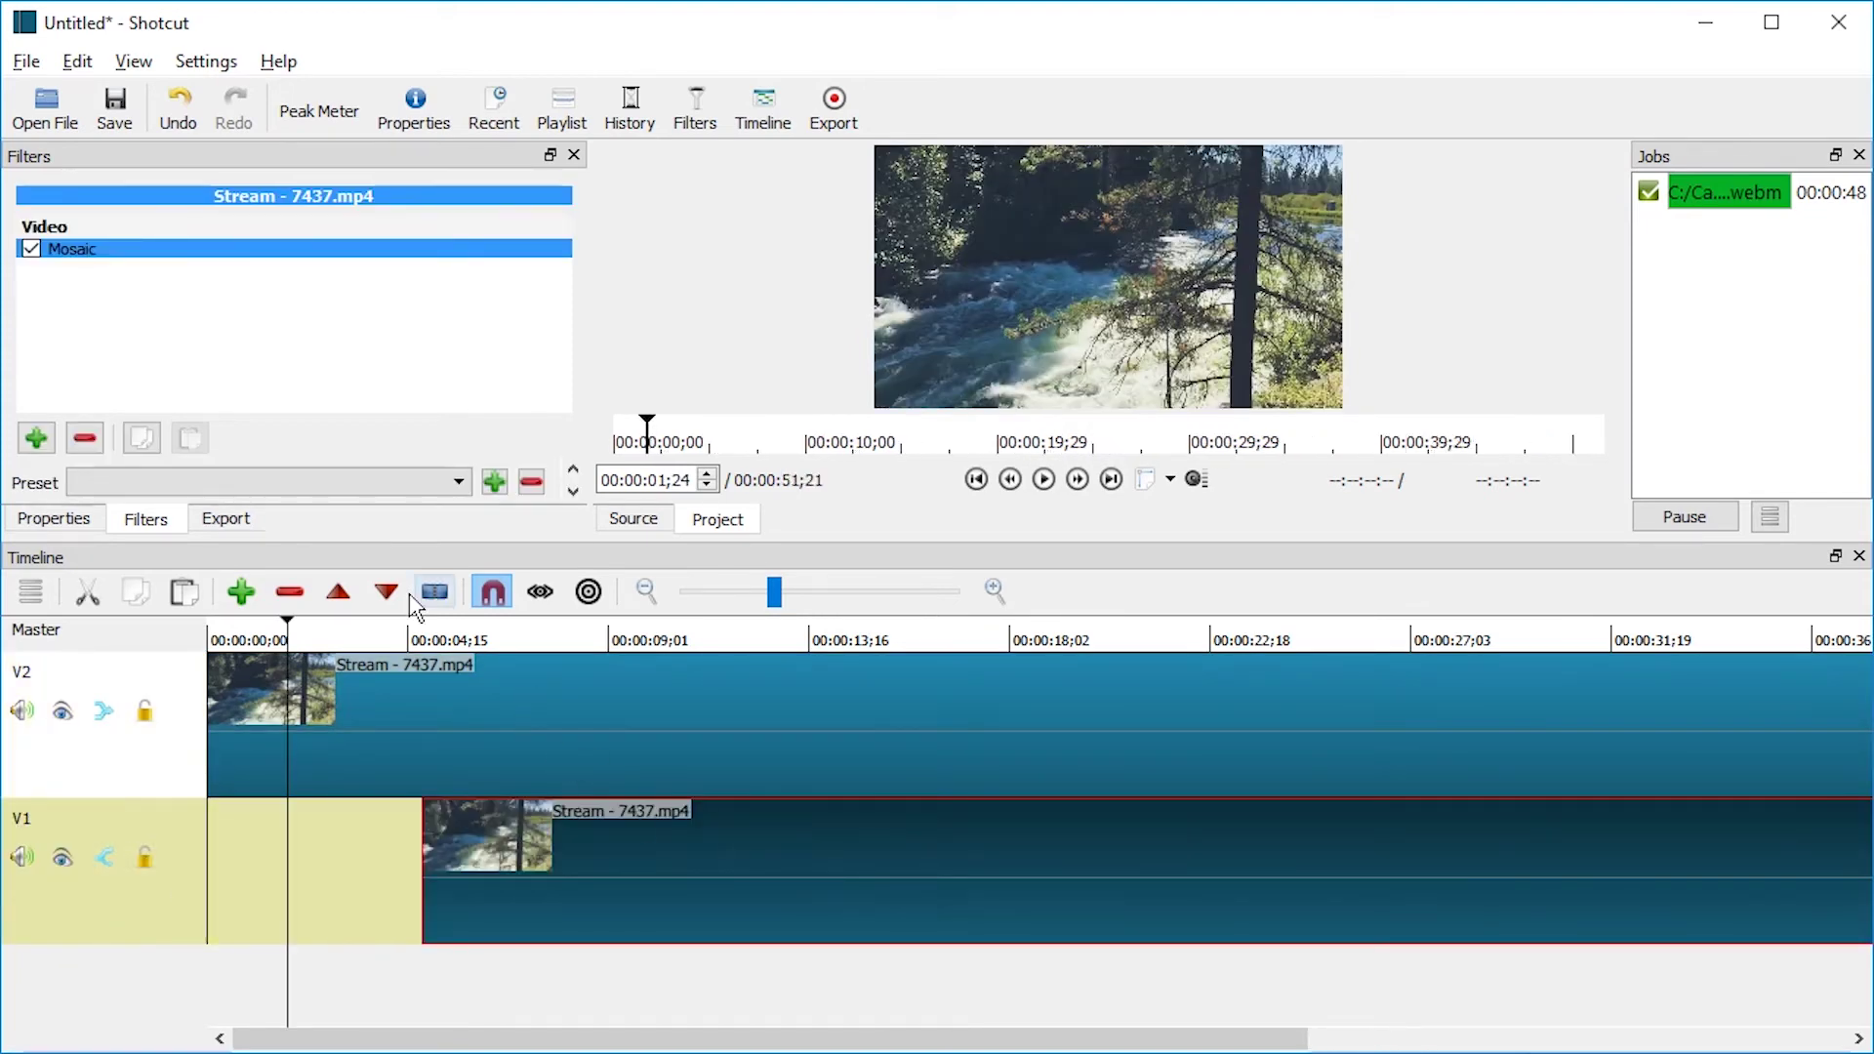
click(406, 711)
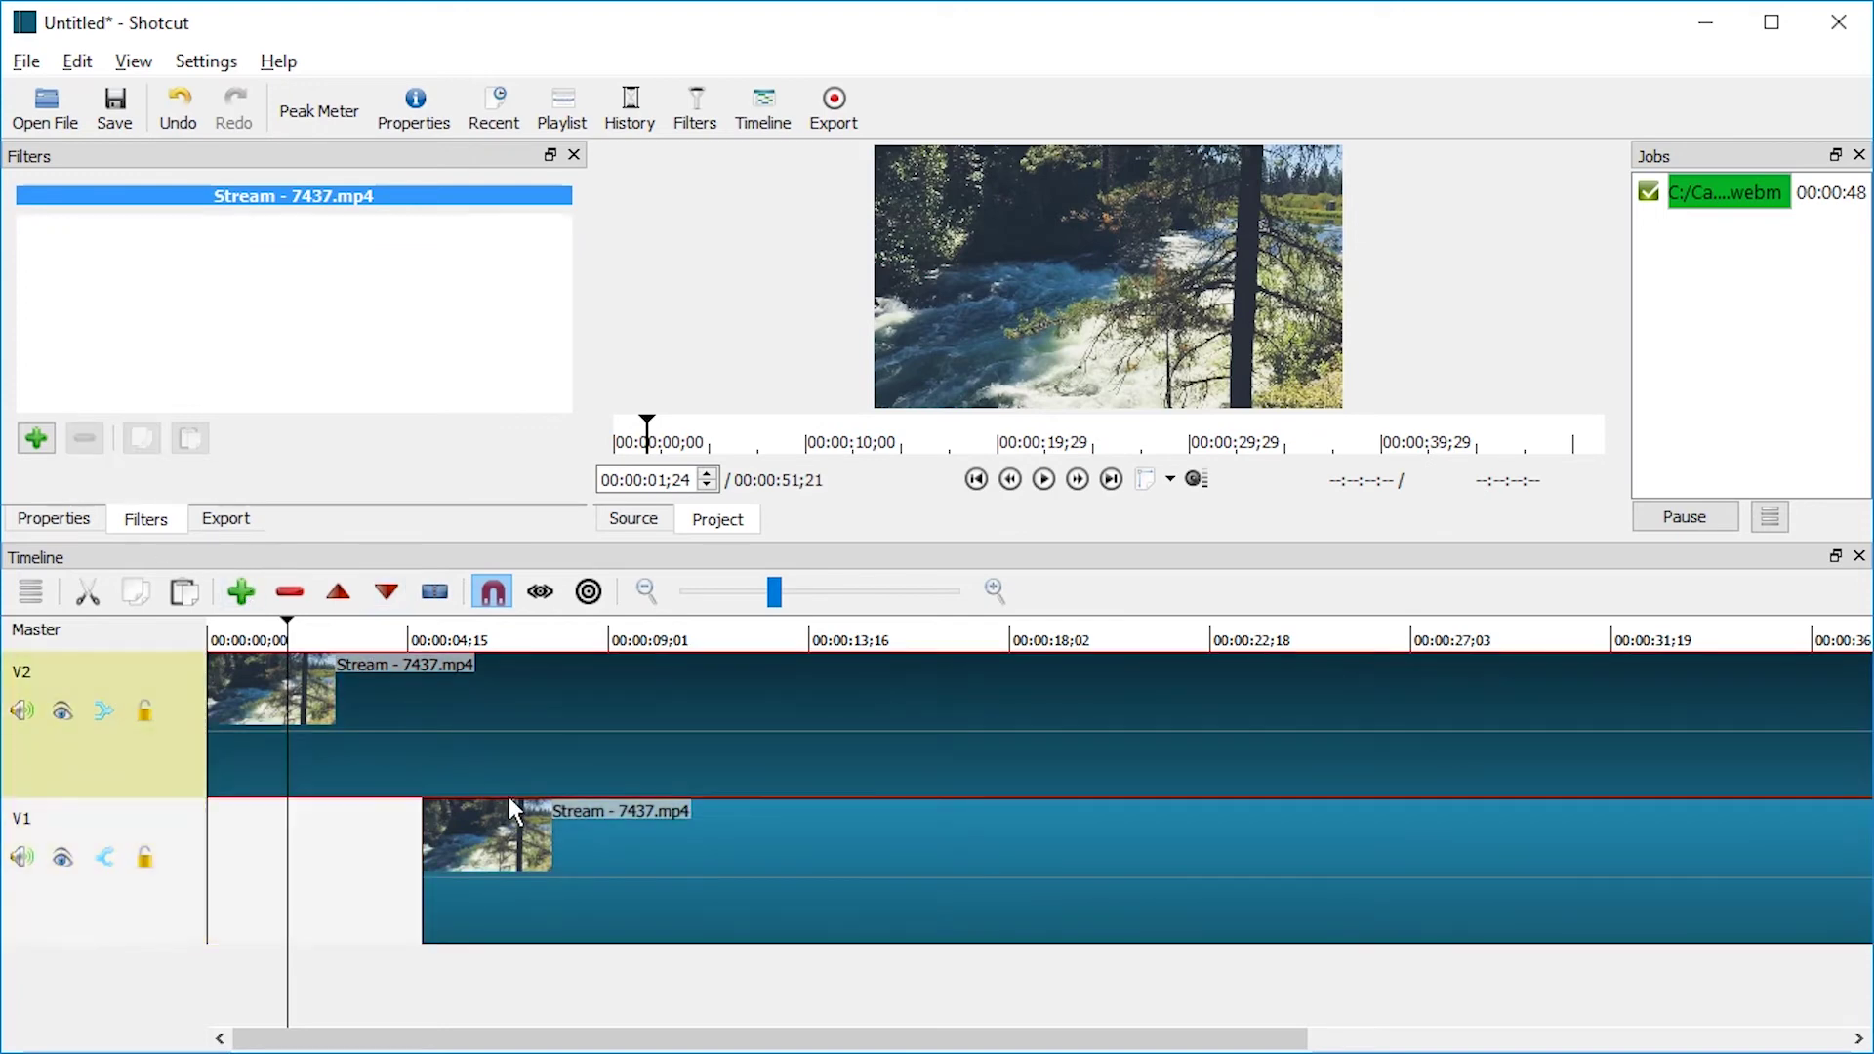
click(512, 820)
click(86, 439)
click(419, 735)
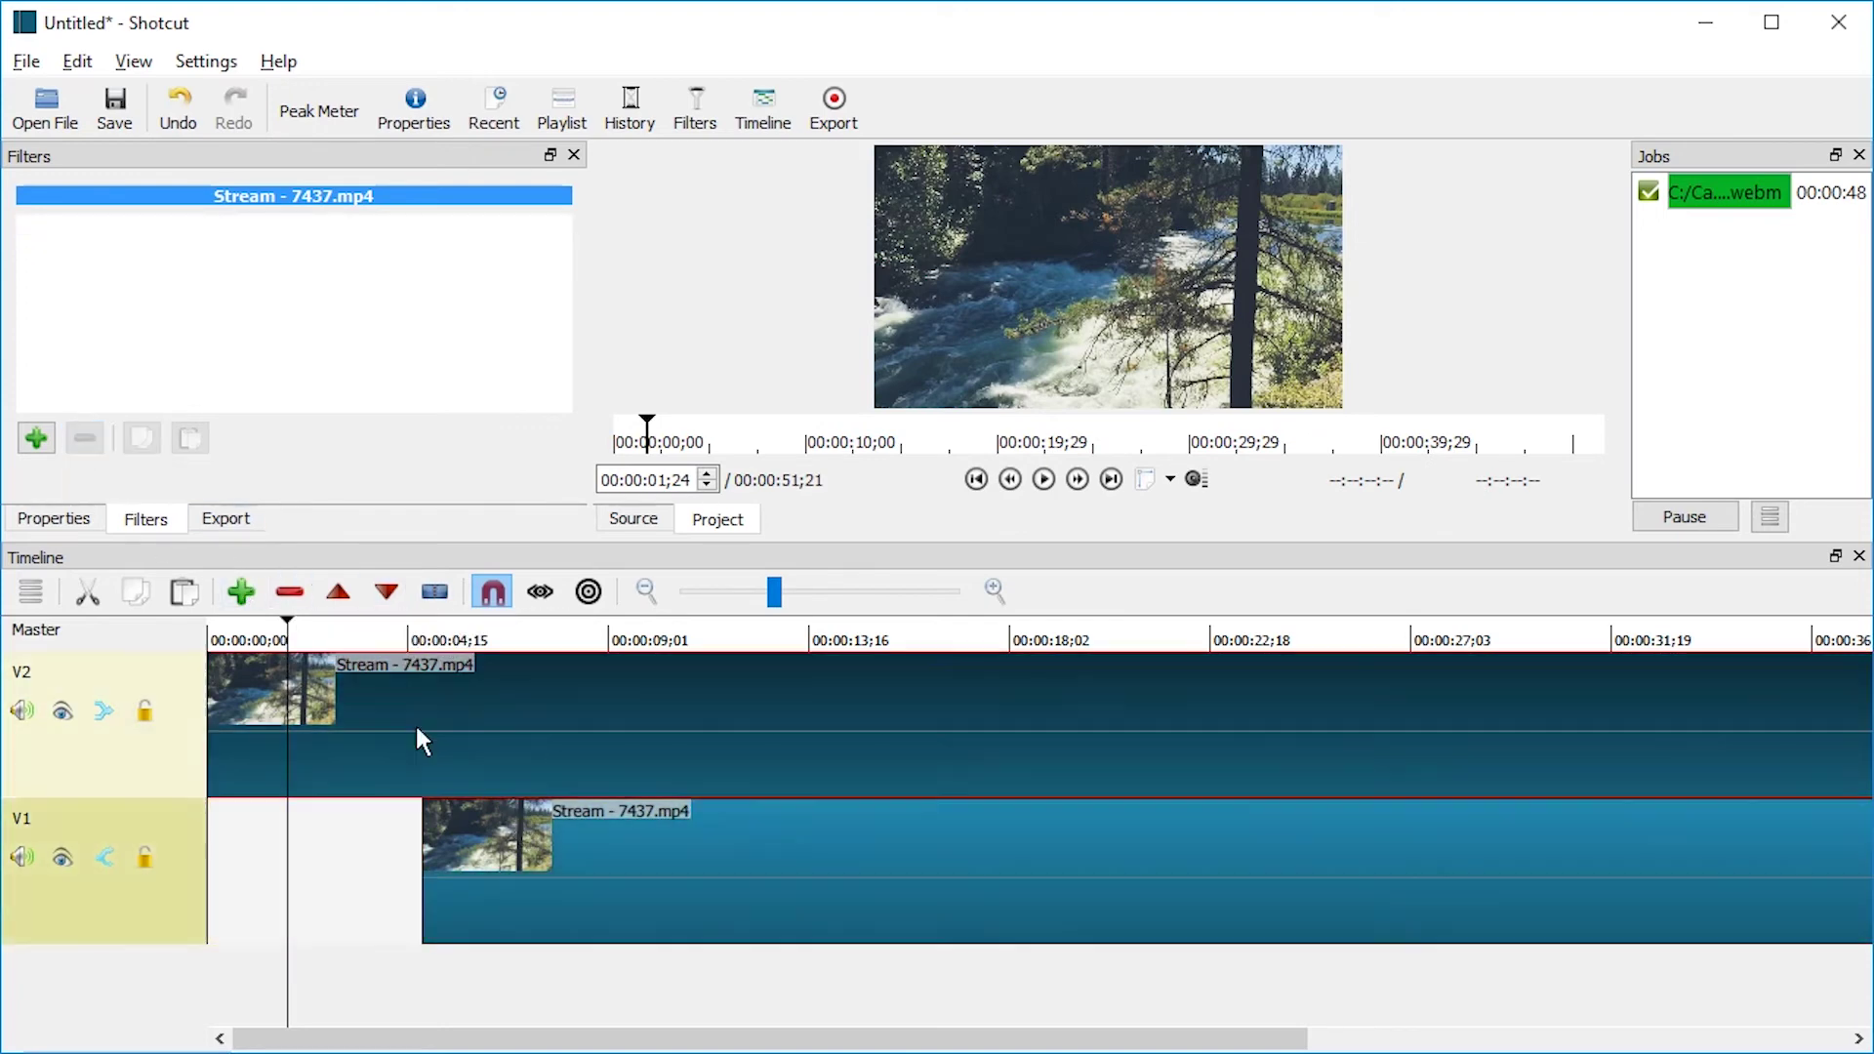
Add a Mask filter to the clip on track V2
click(36, 438)
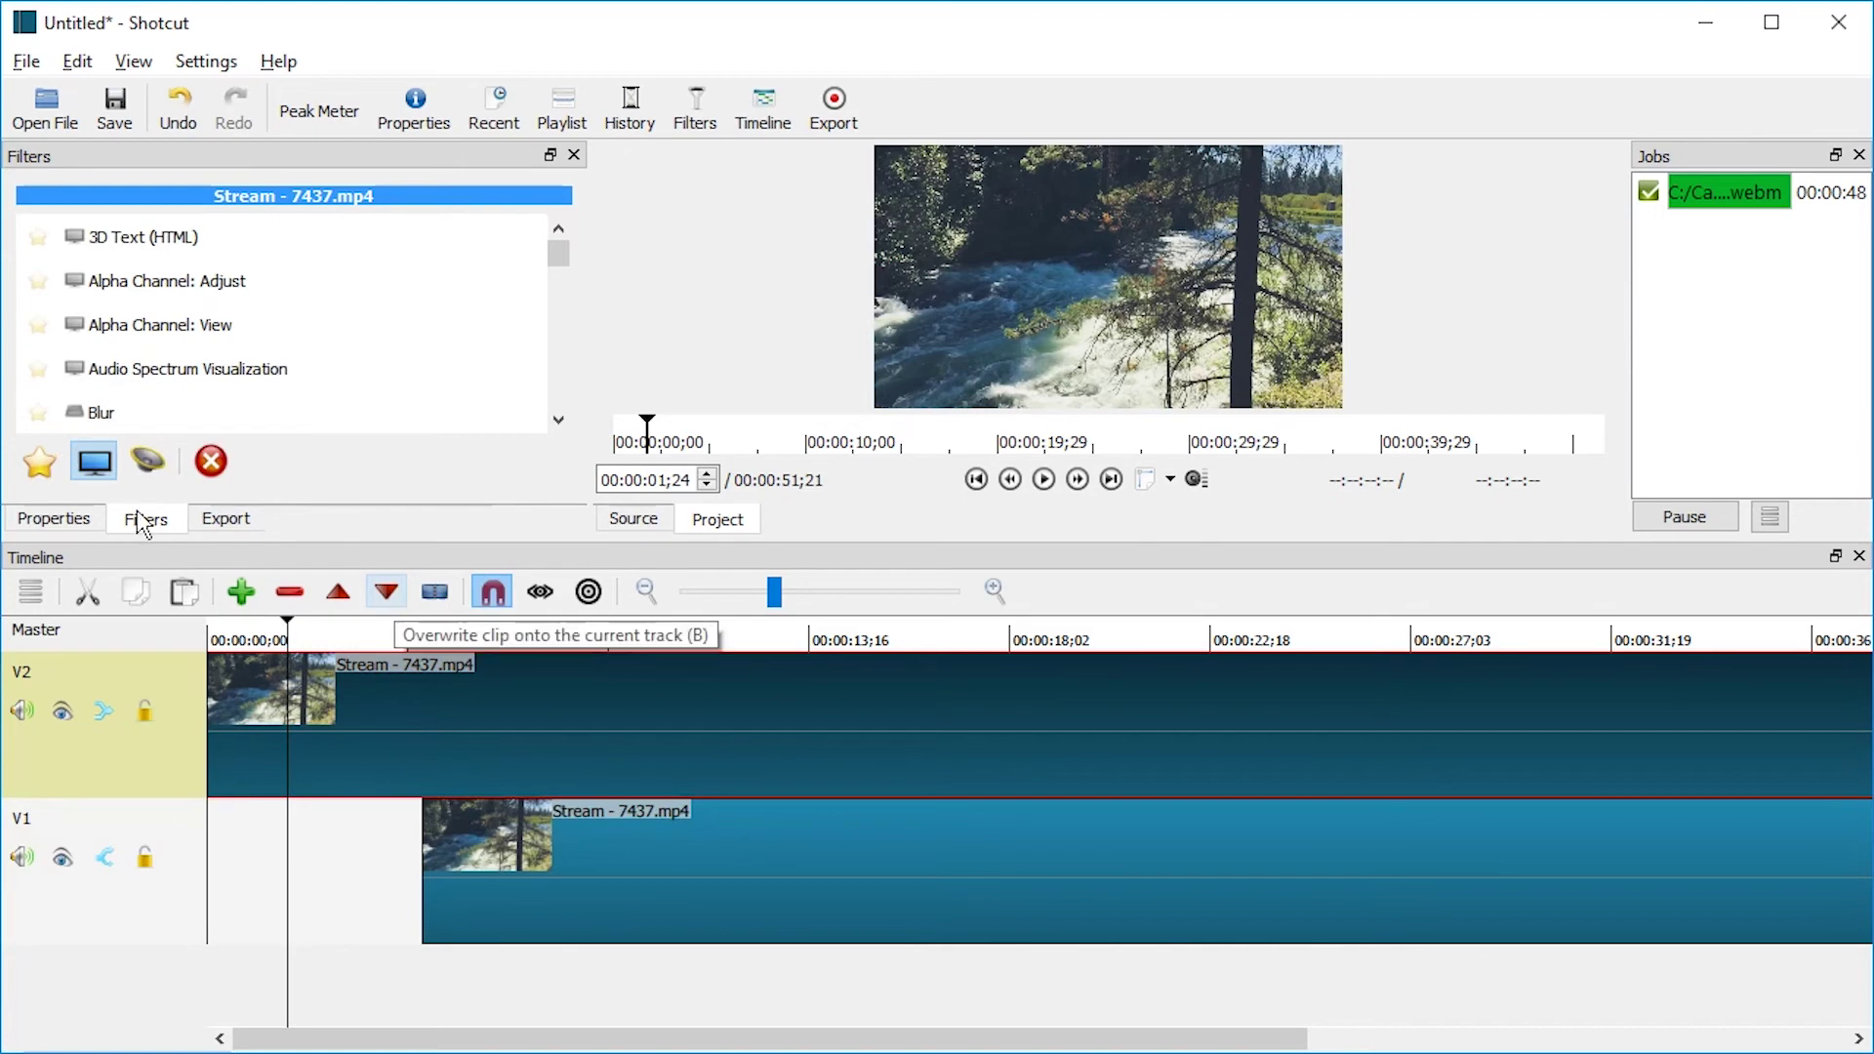
click(94, 463)
scroll(215, 363, down, 8)
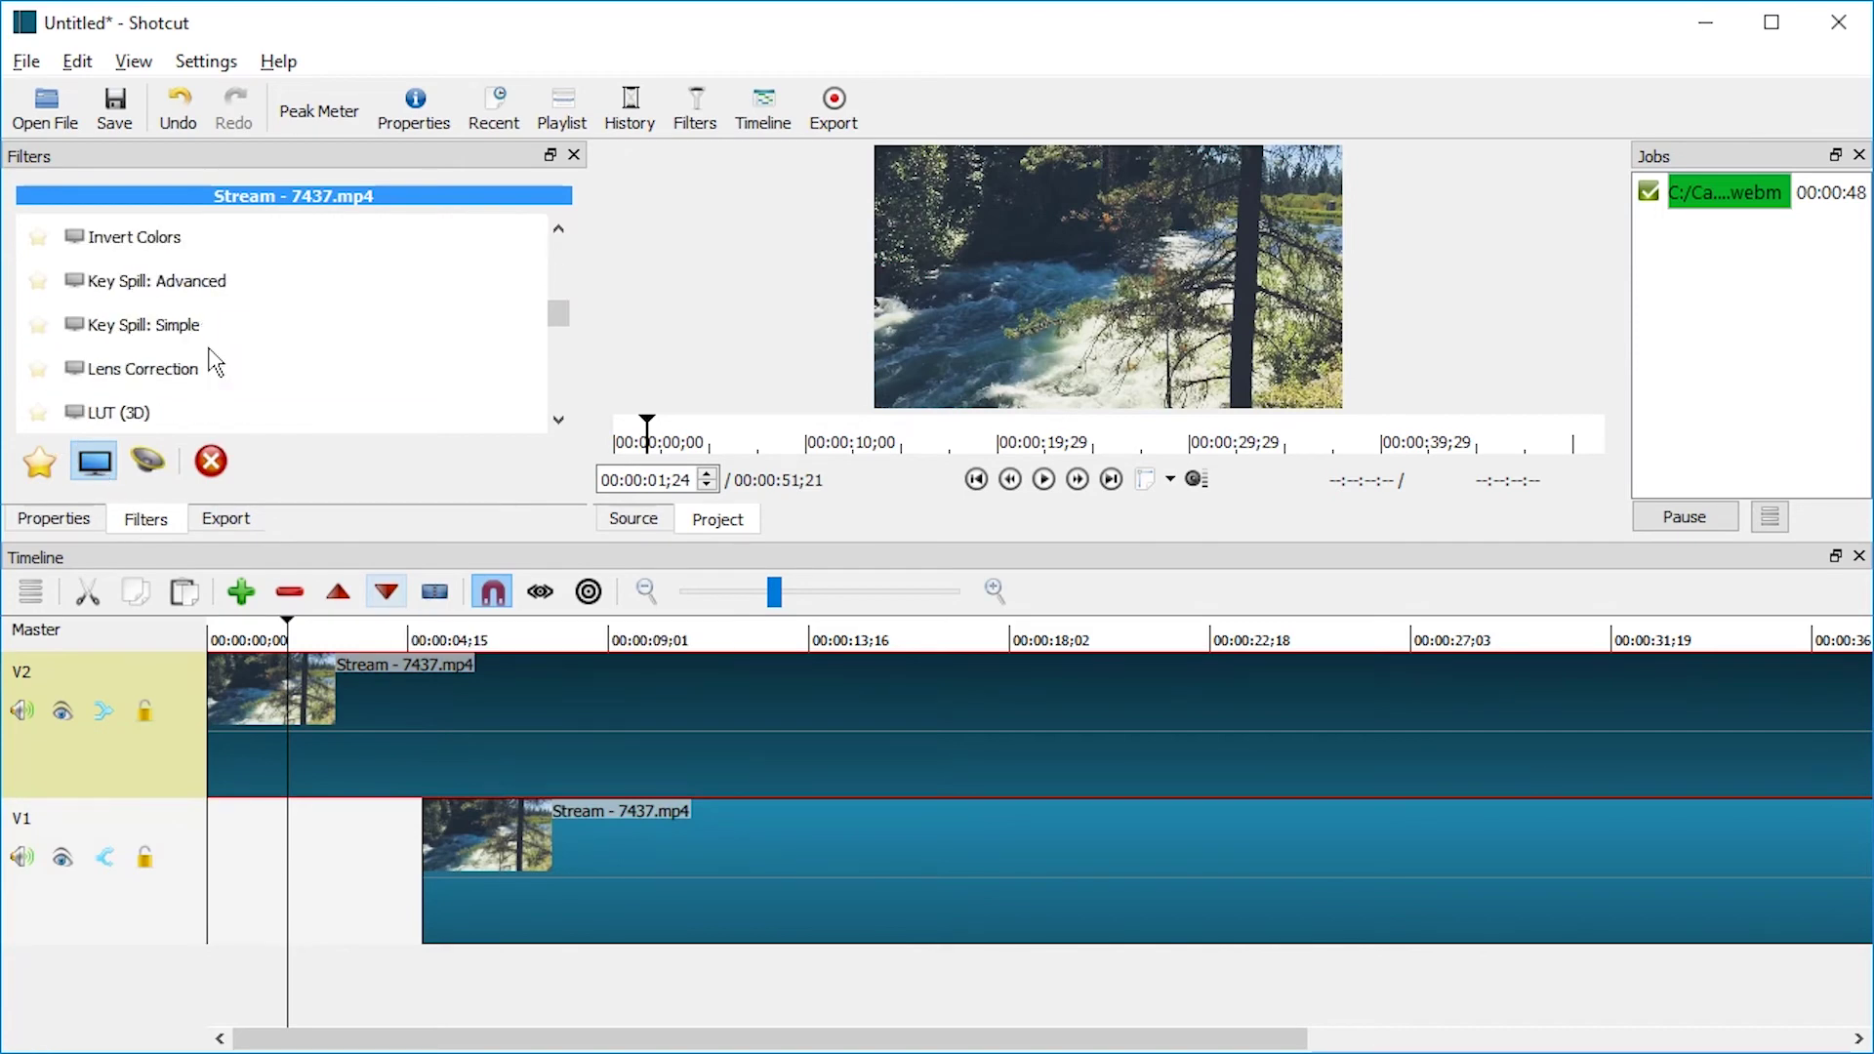
scroll(215, 363, down, 2)
click(169, 283)
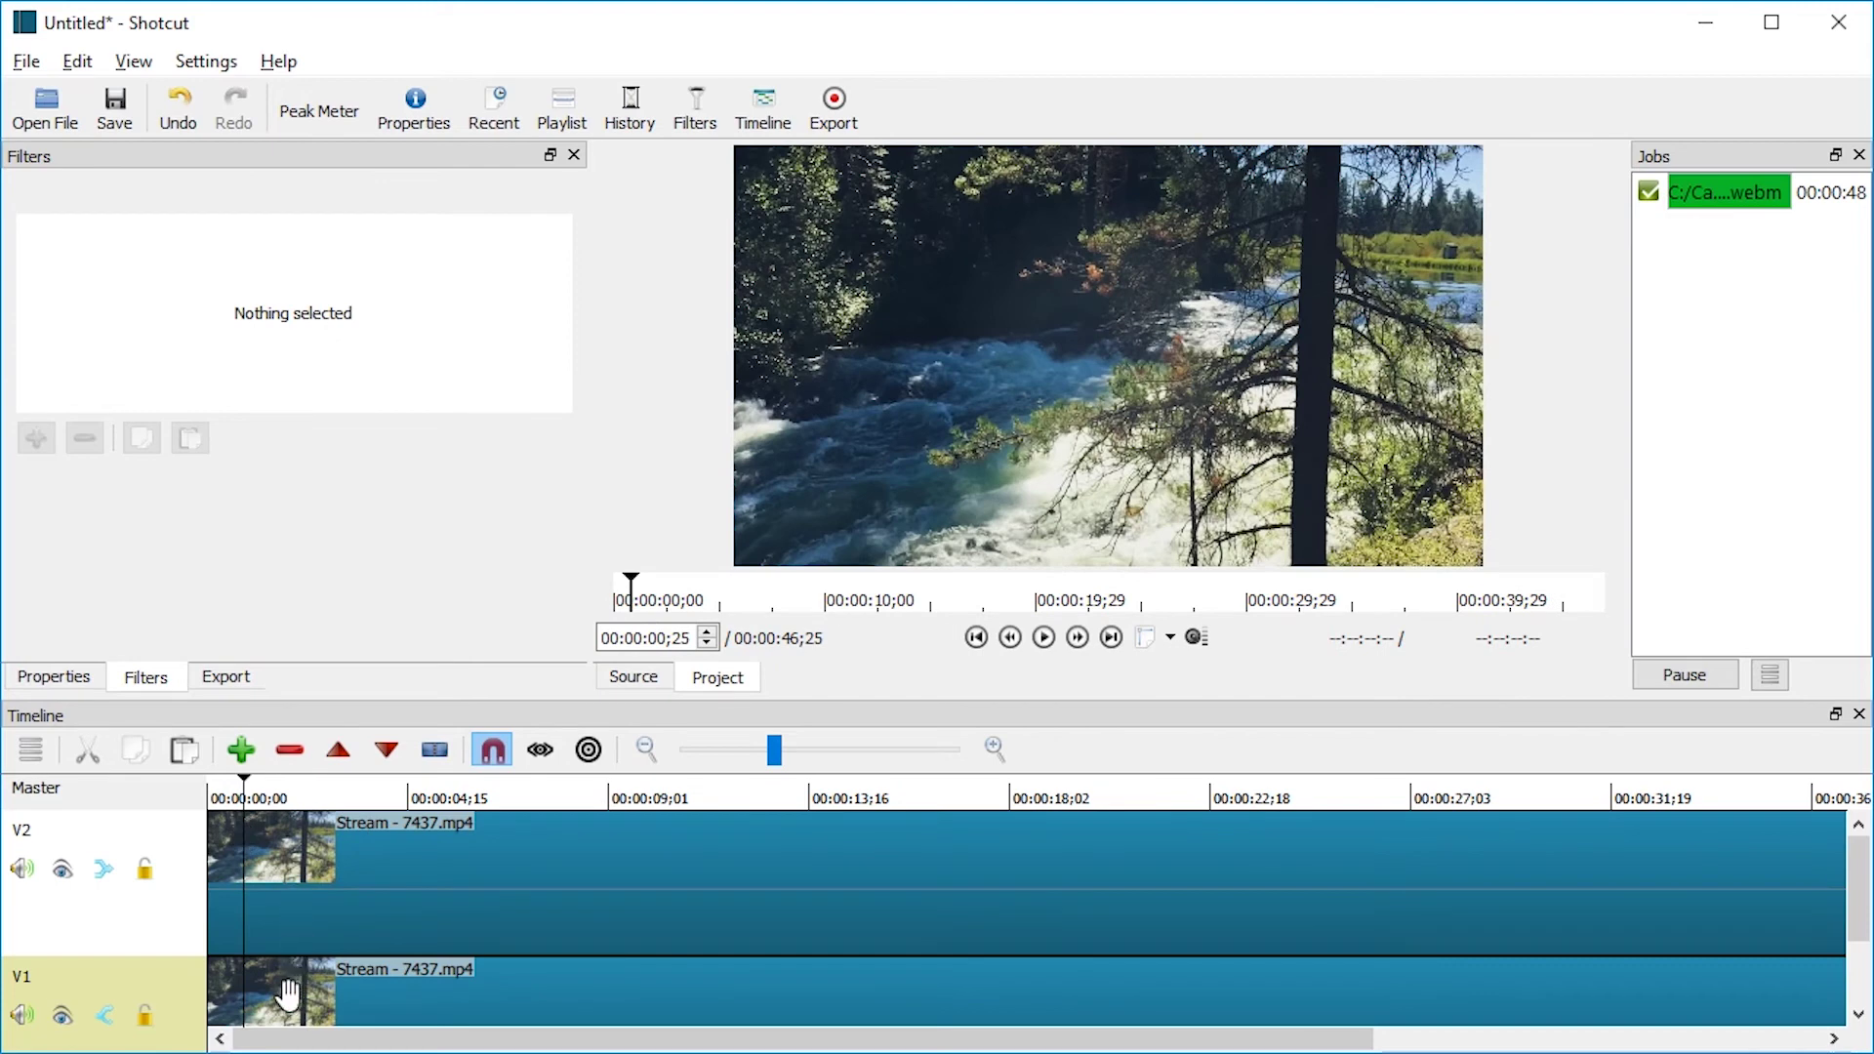
click(283, 866)
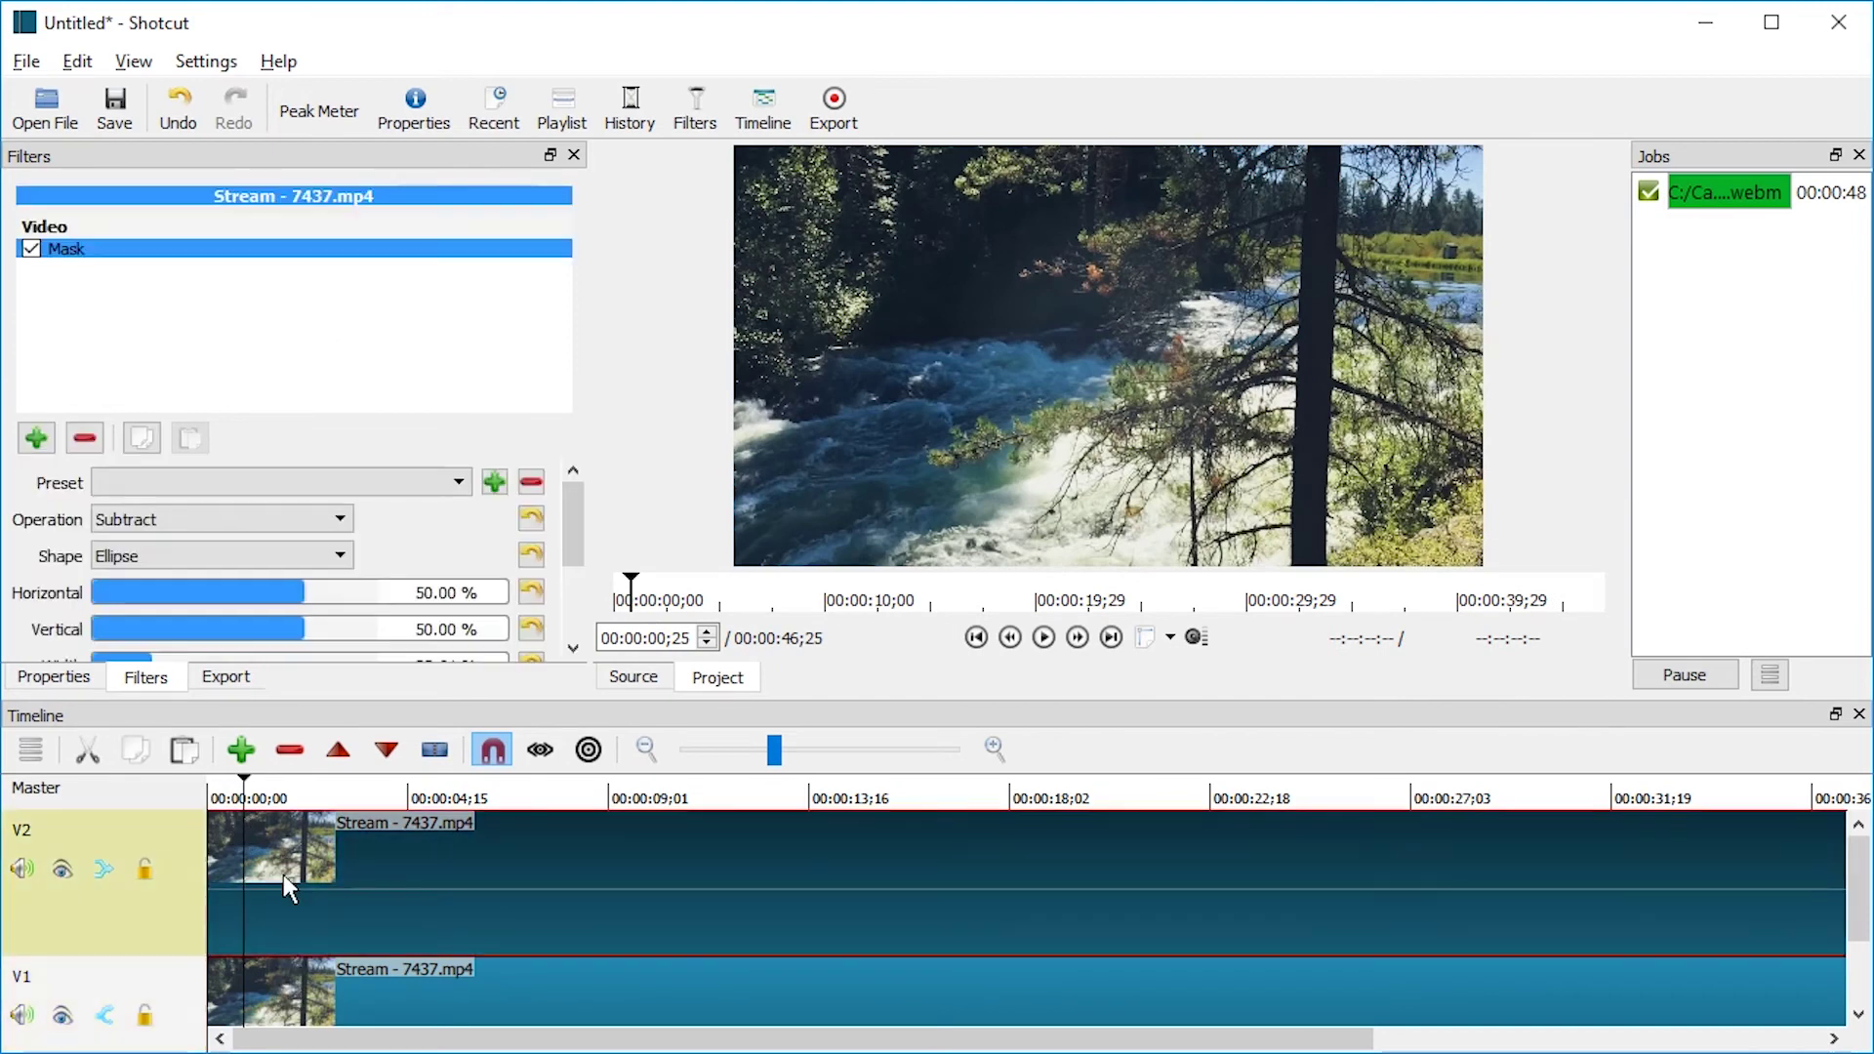
Re-apply the Mosaic filter to the V1 clip and preview the masked pixelation
click(283, 978)
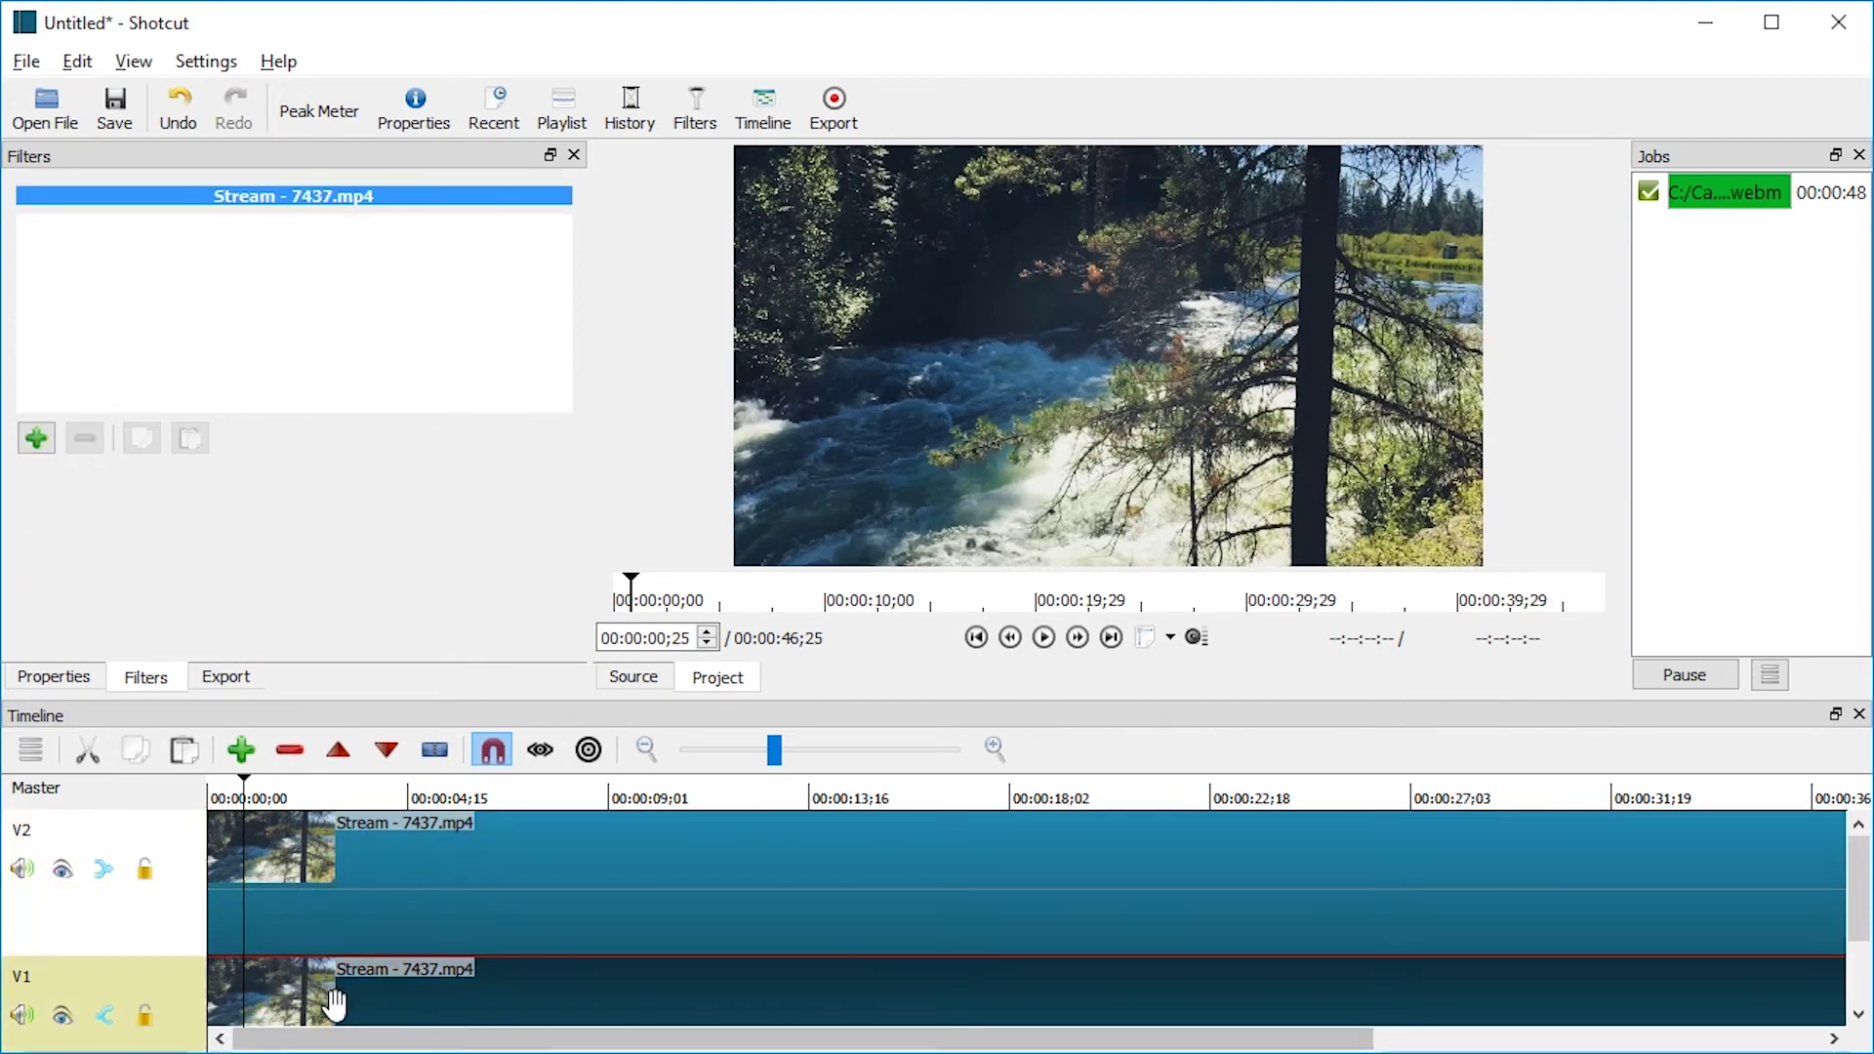
click(36, 439)
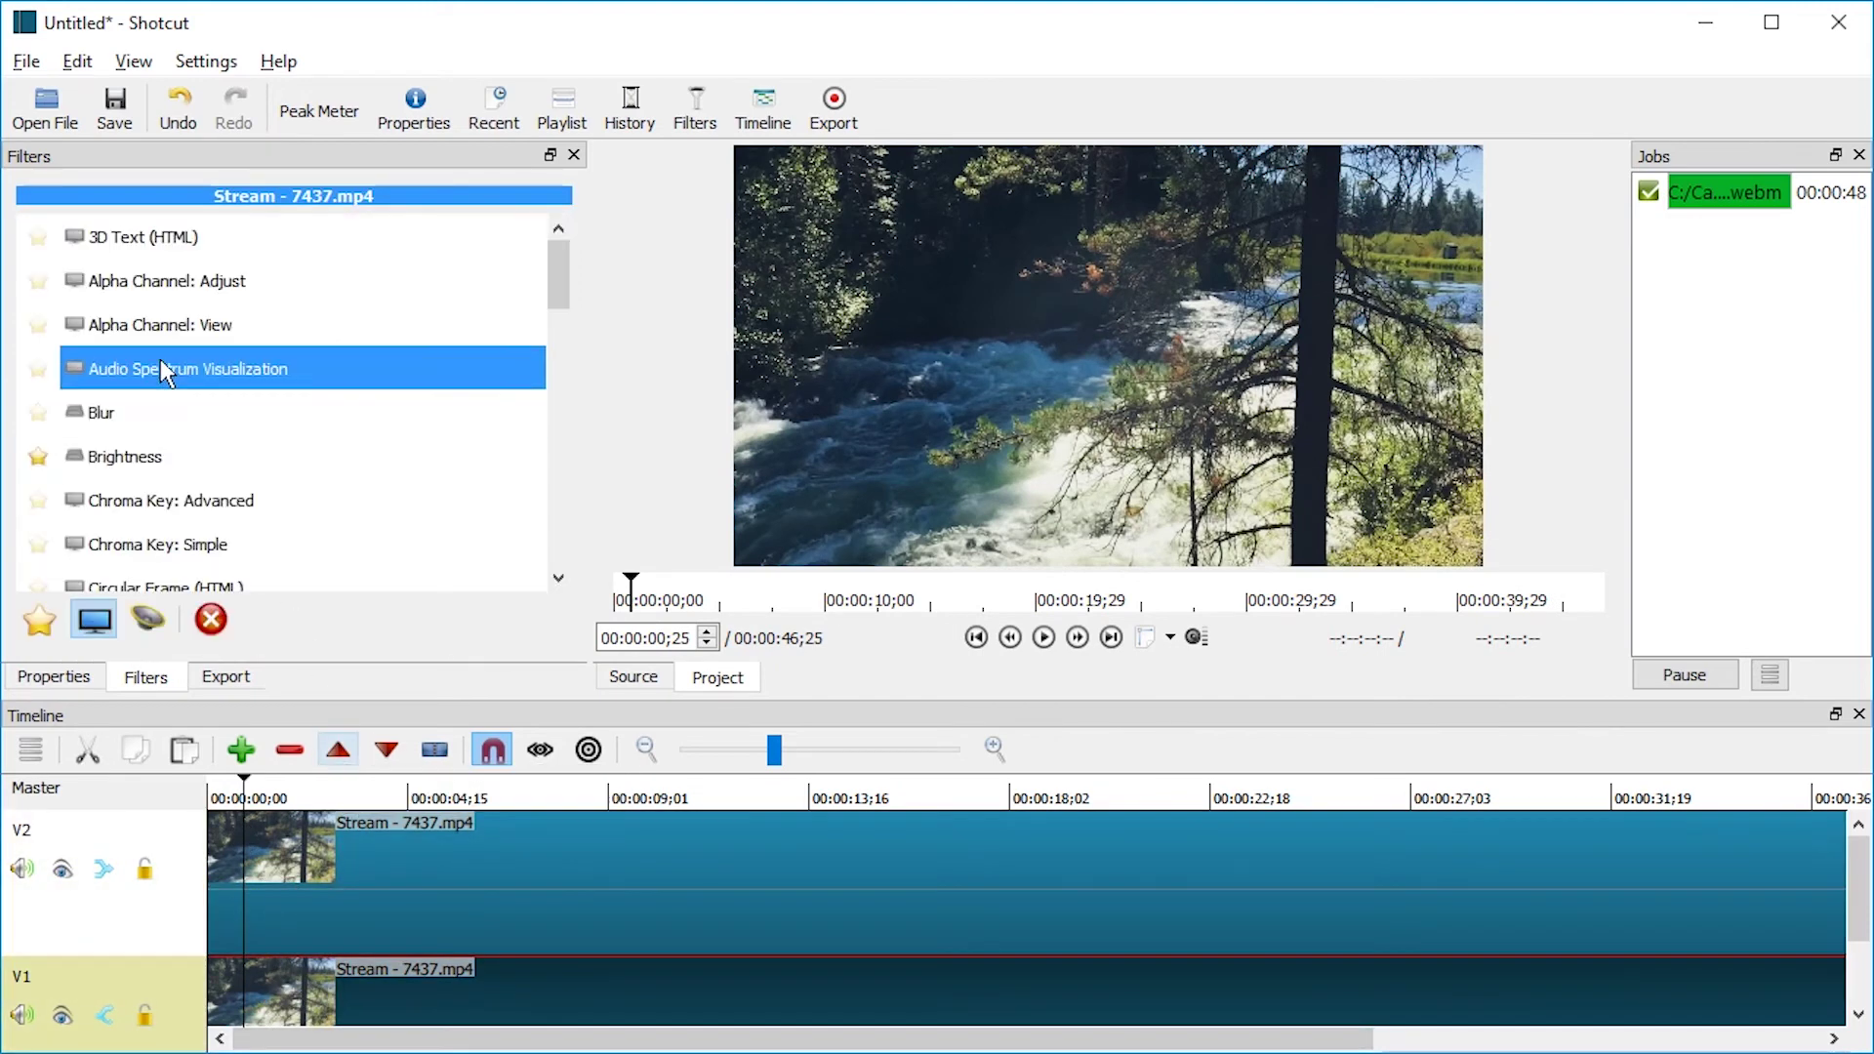
scroll(156, 410, down, 6)
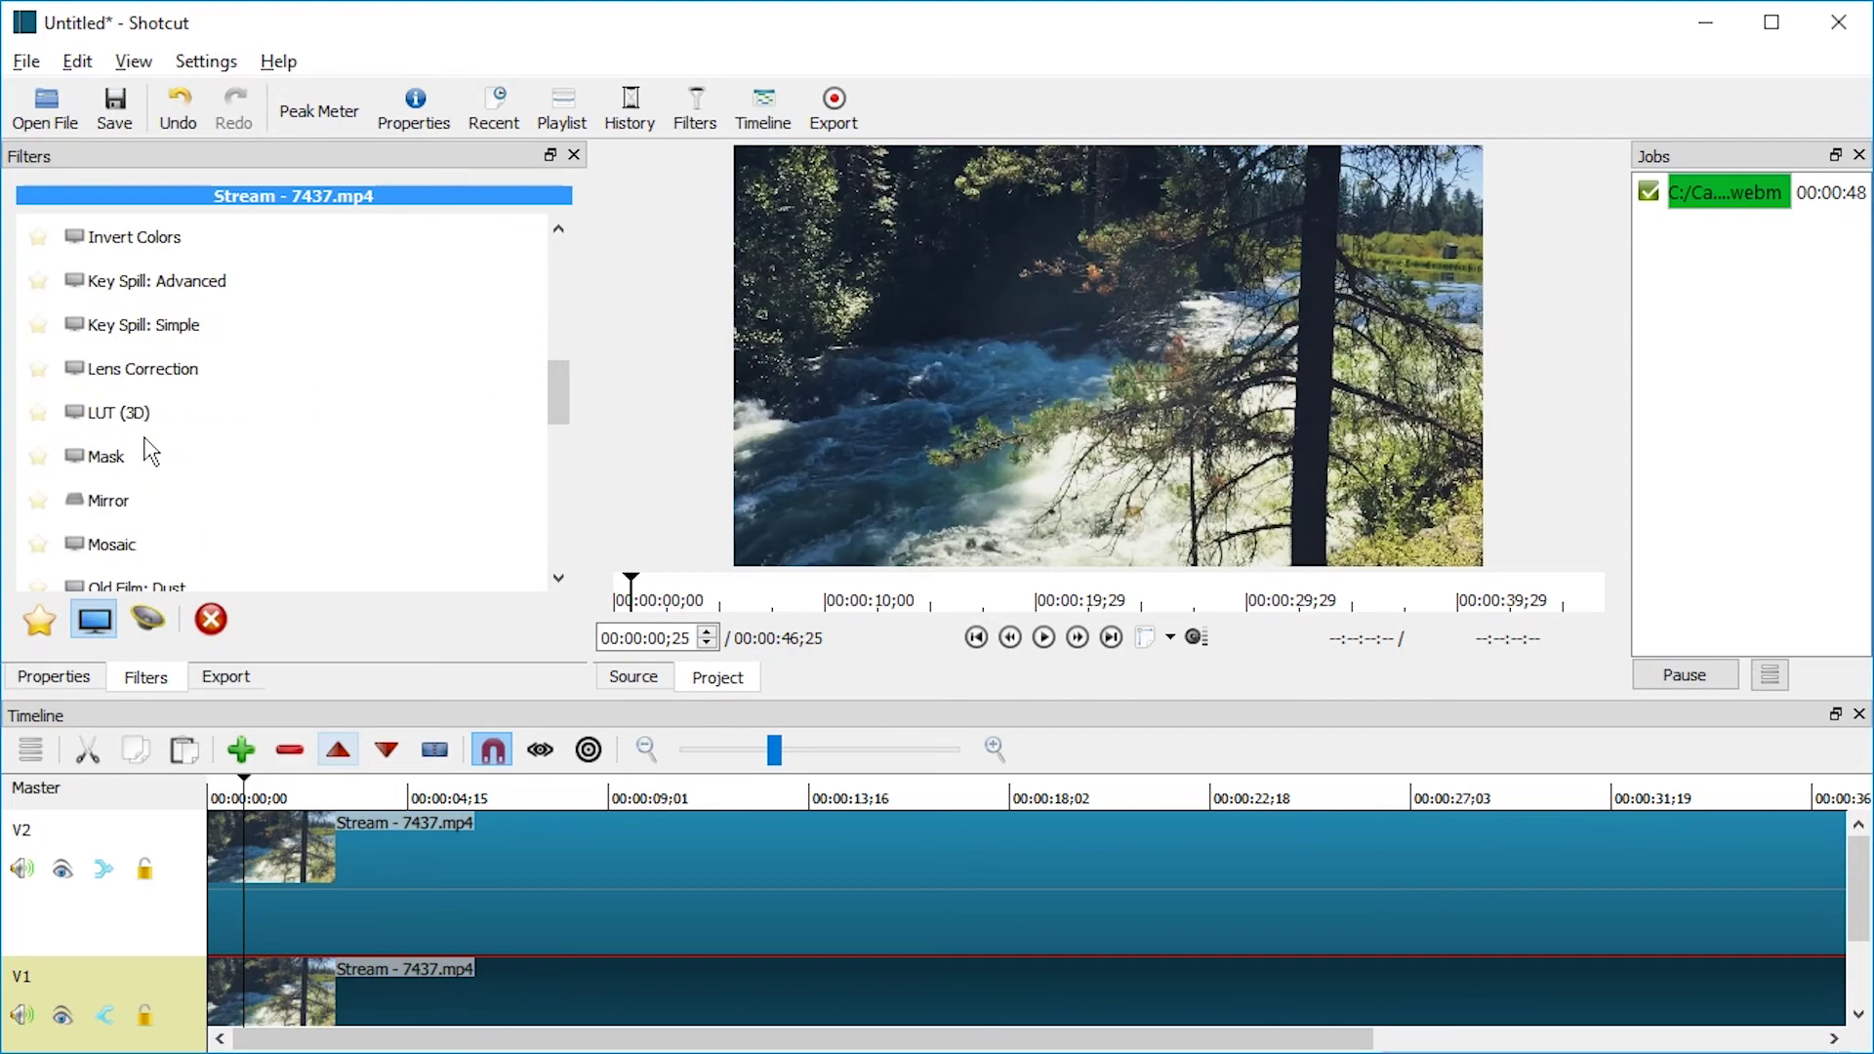
click(152, 545)
key(space)
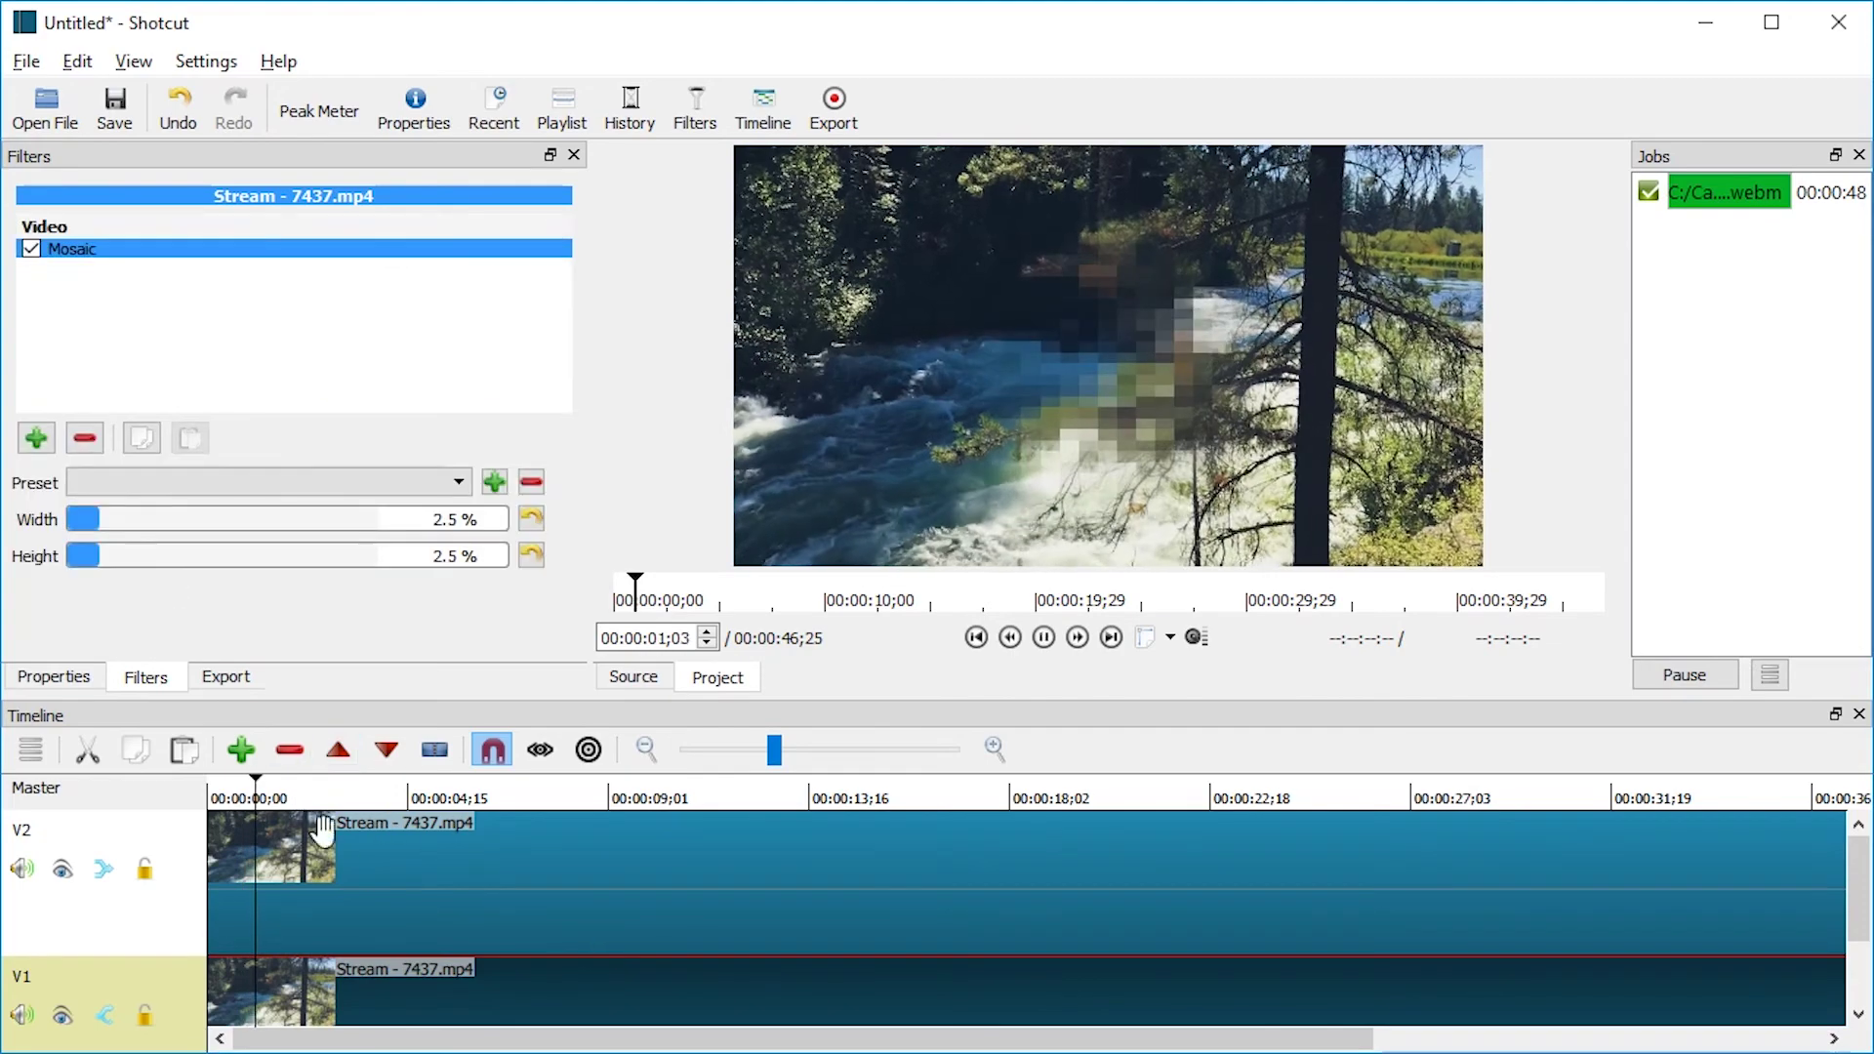
Set Mask softness to 0%, height about 23.62%, position 20.60% horizontal, 86.93% vertical
click(380, 883)
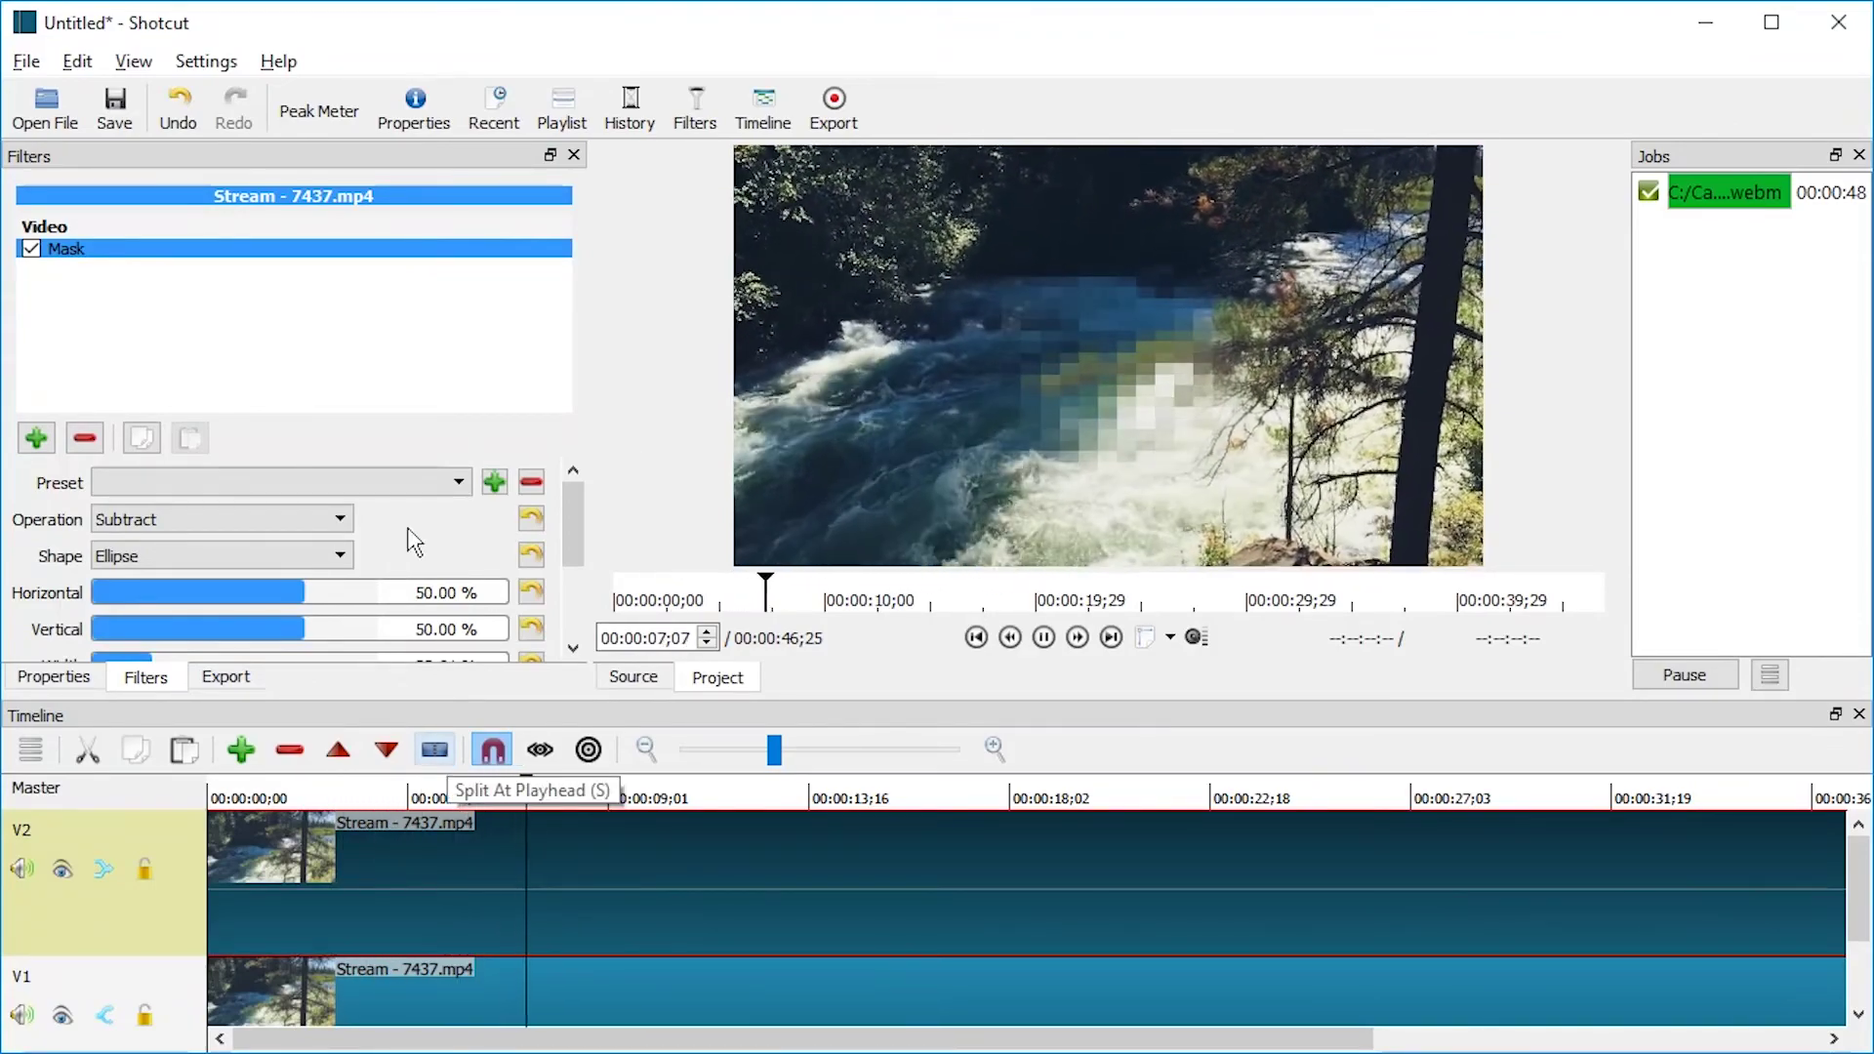
scroll(420, 532, down, 3)
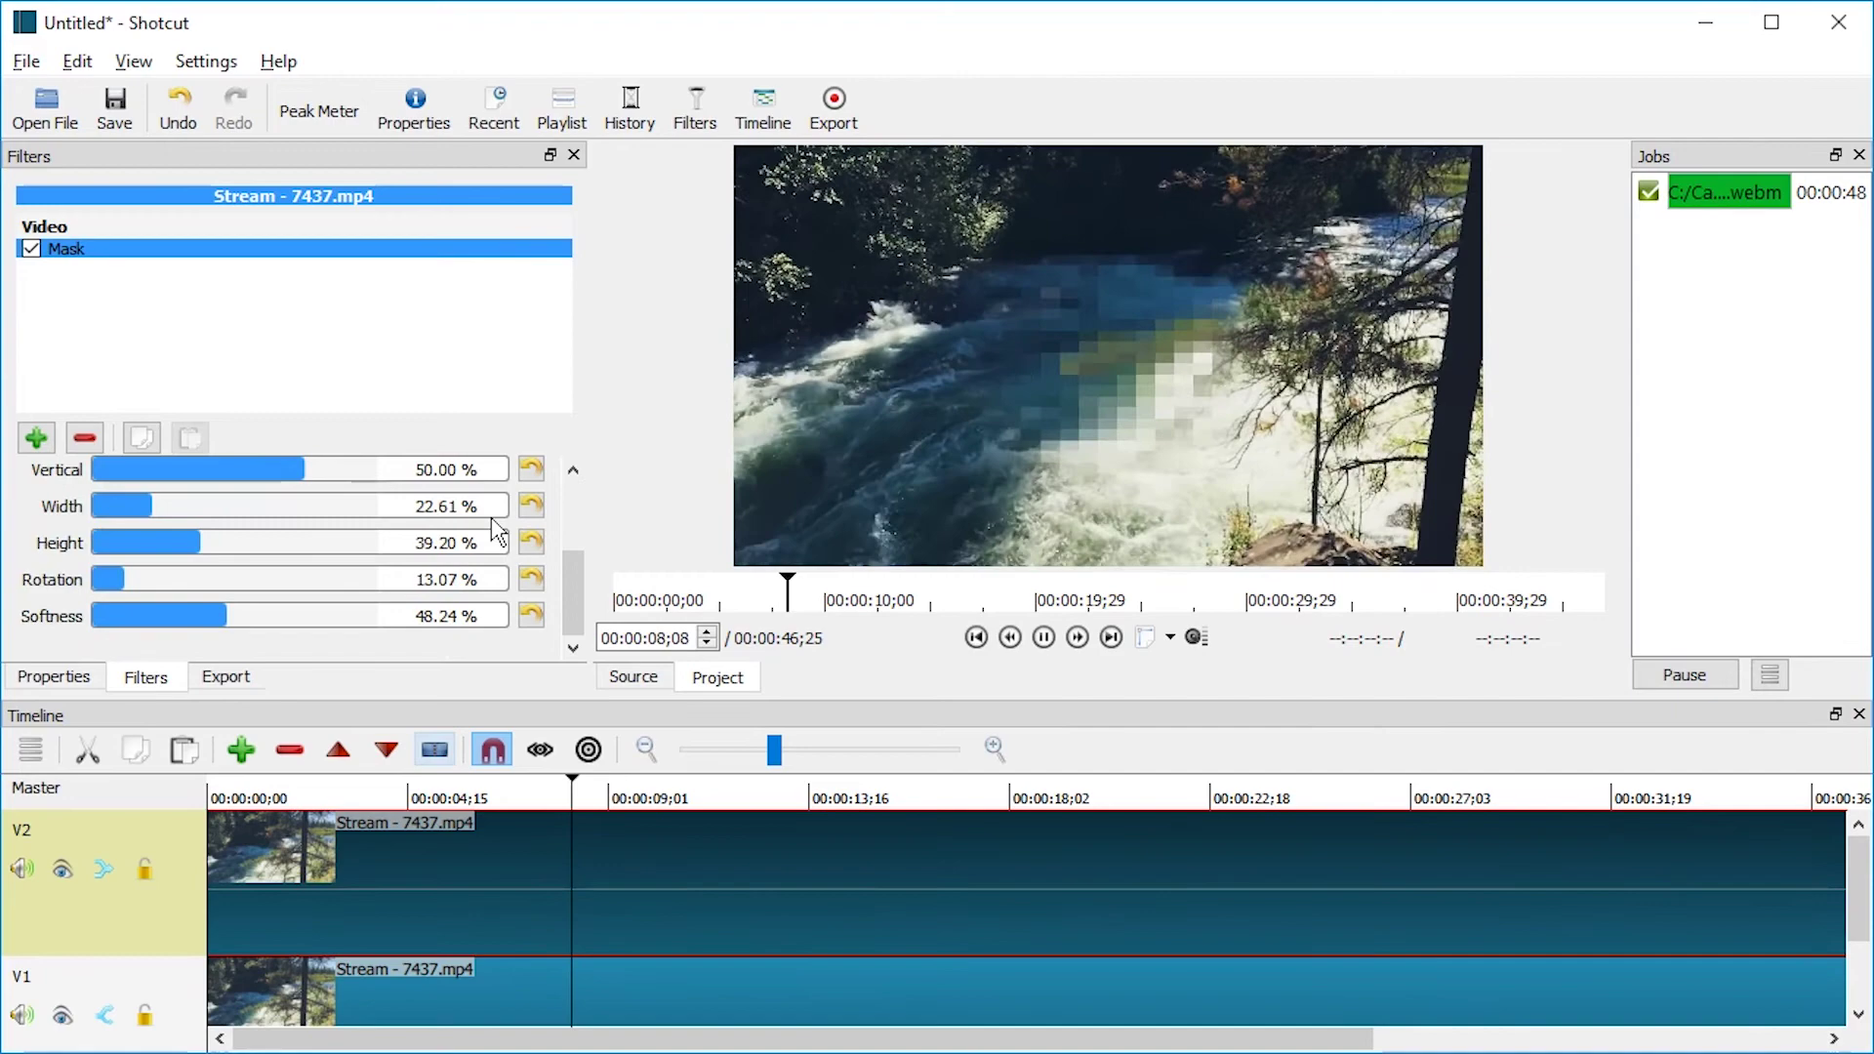
click(141, 619)
drag(142, 625, 74, 618)
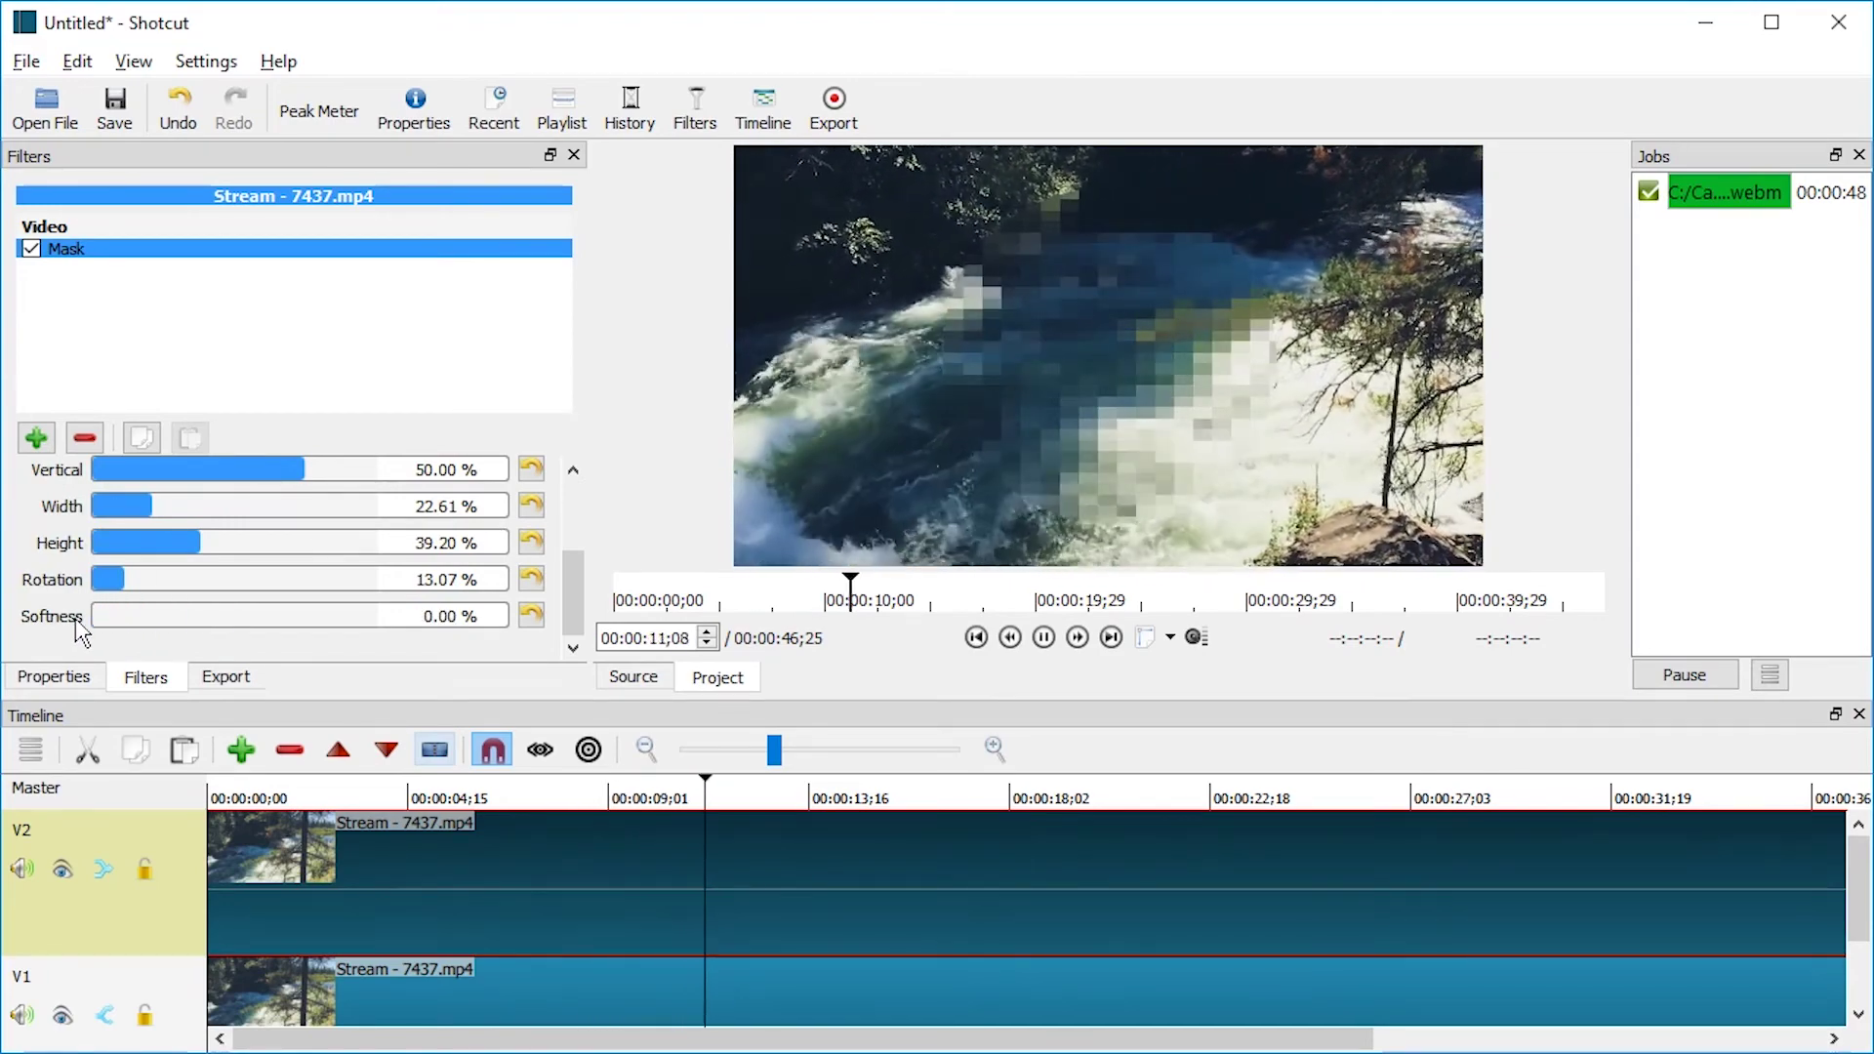
click(154, 538)
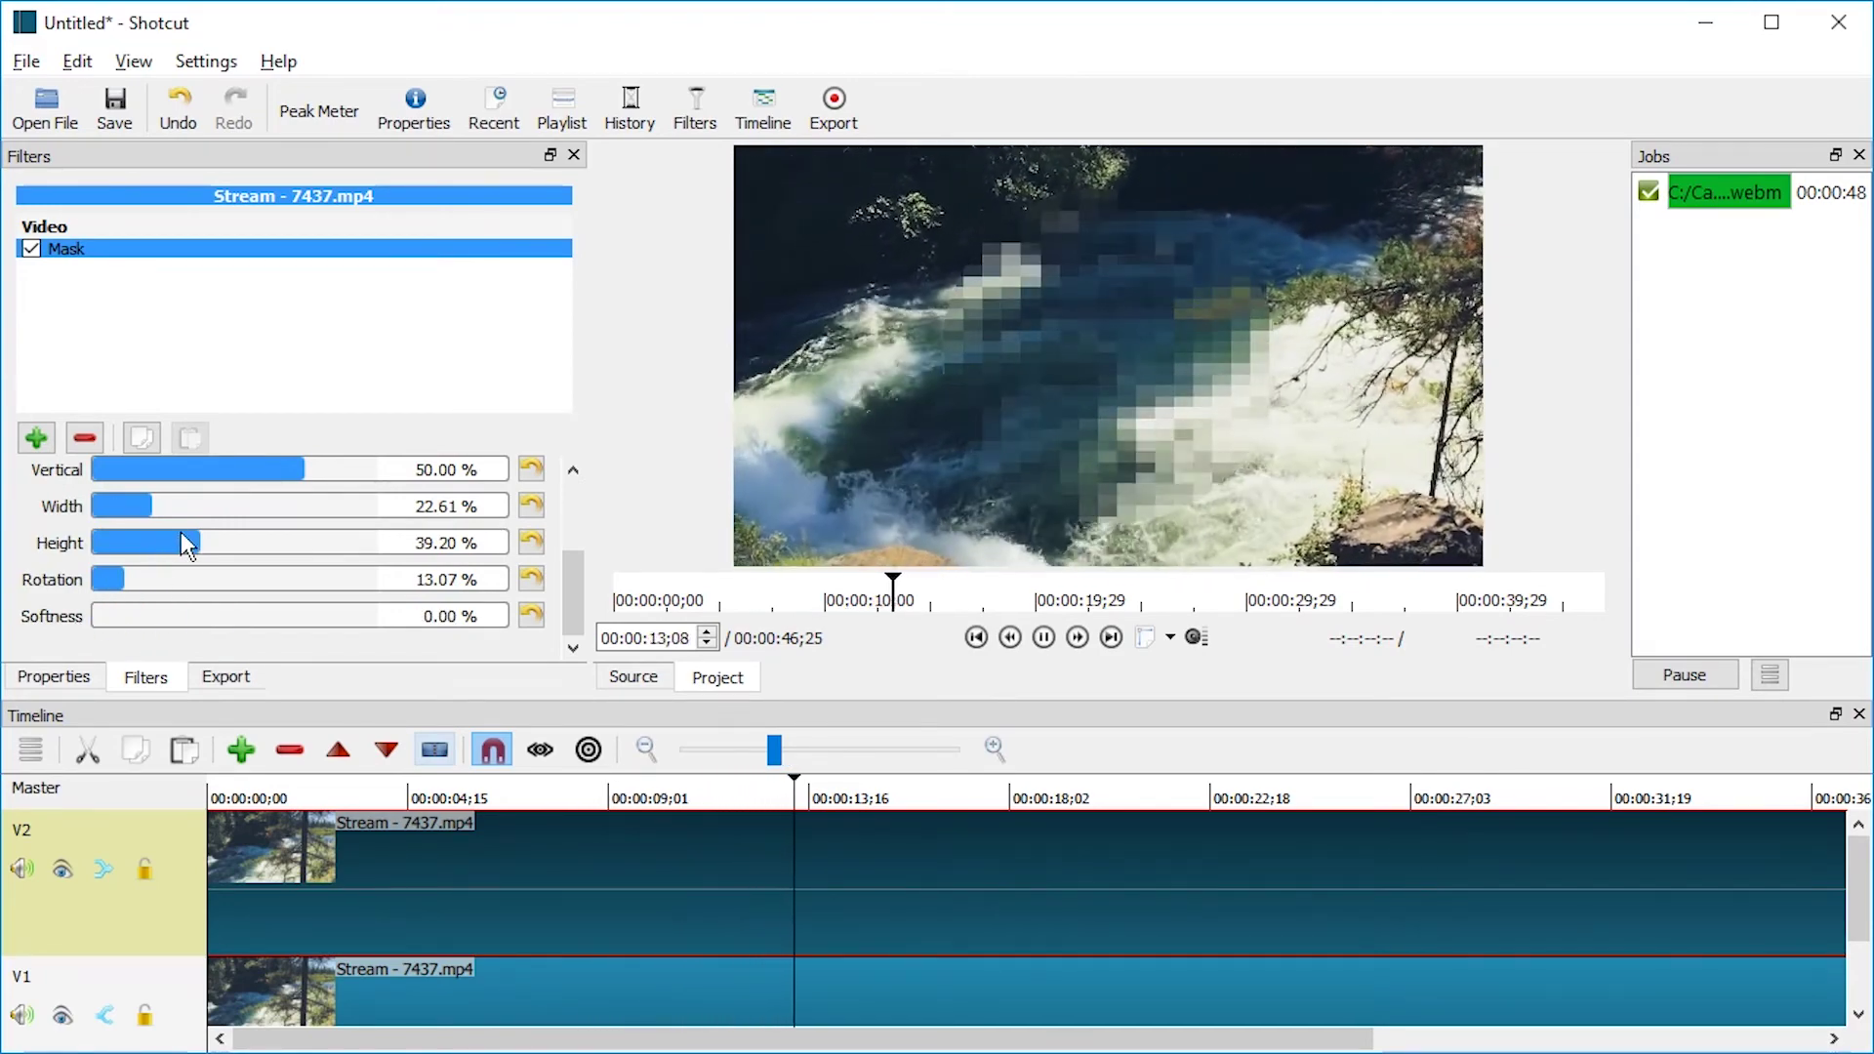
drag(186, 539, 375, 644)
scroll(293, 542, up, 3)
click(250, 624)
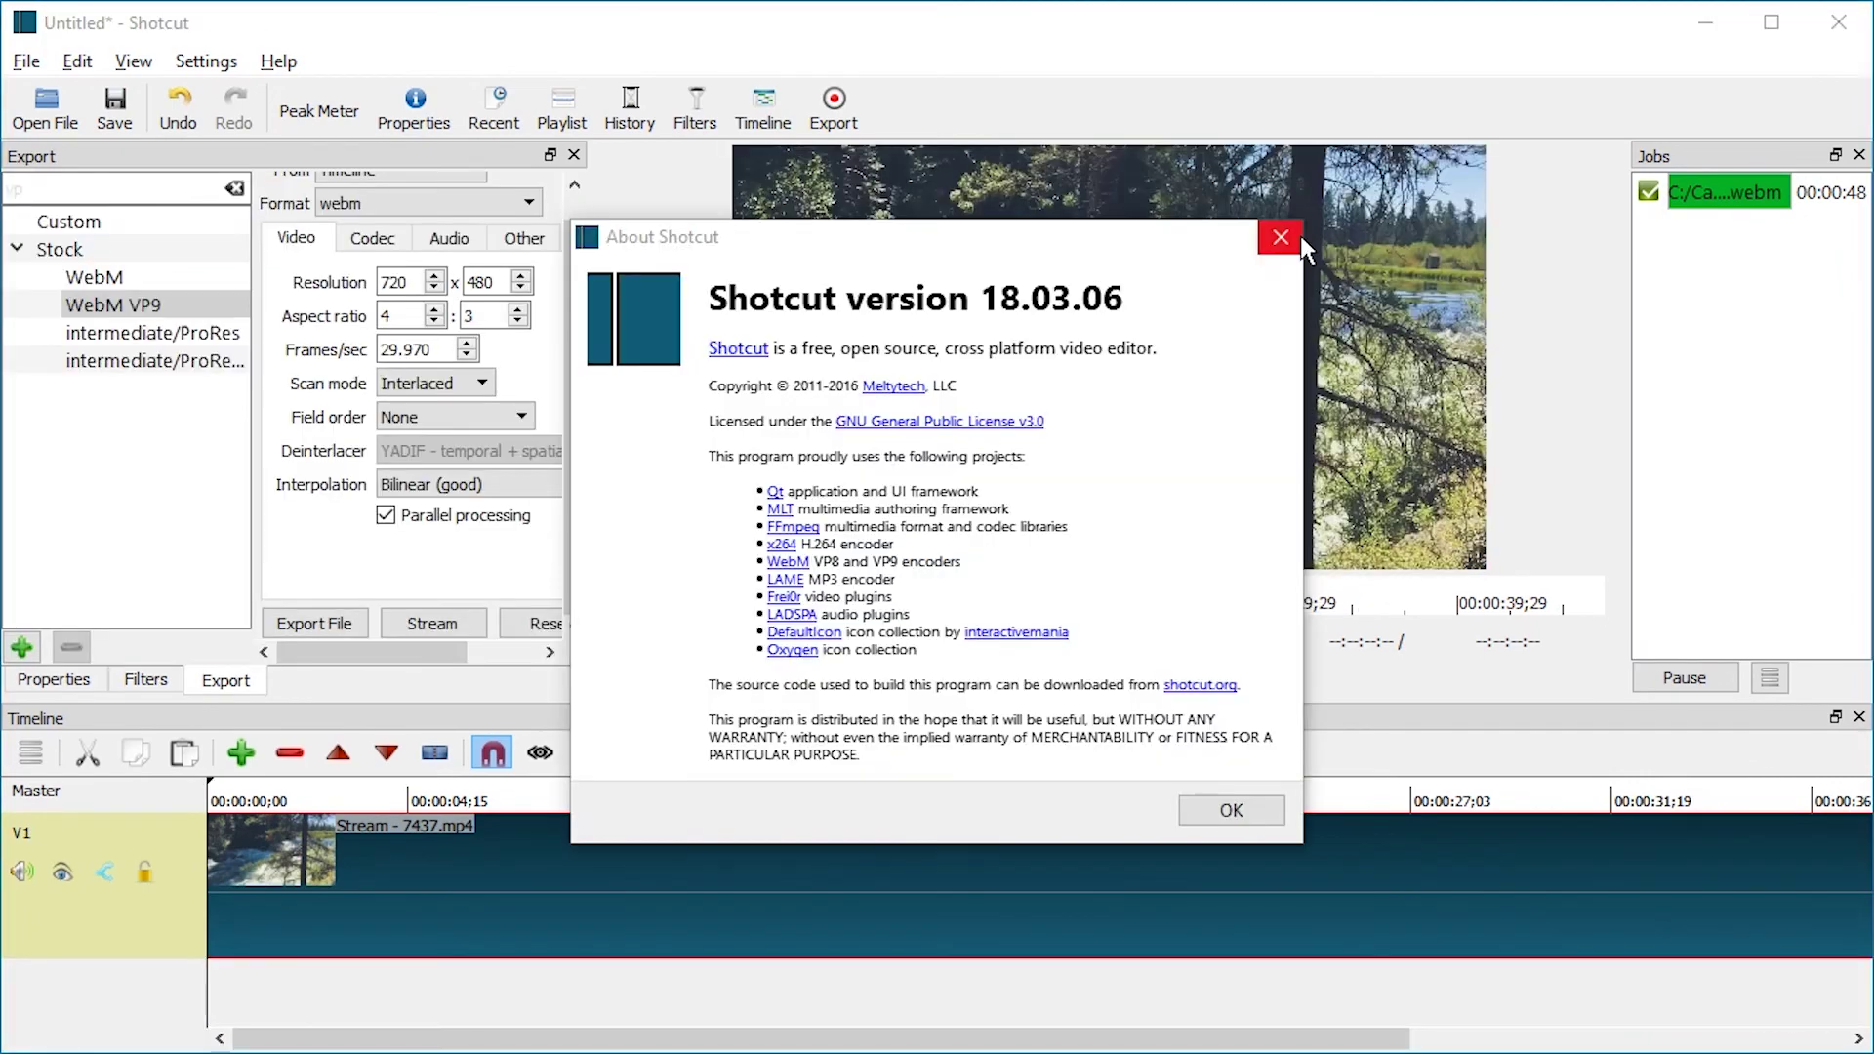
Close About, replay from the start, then reopen About showing version 18.03.06
click(1325, 236)
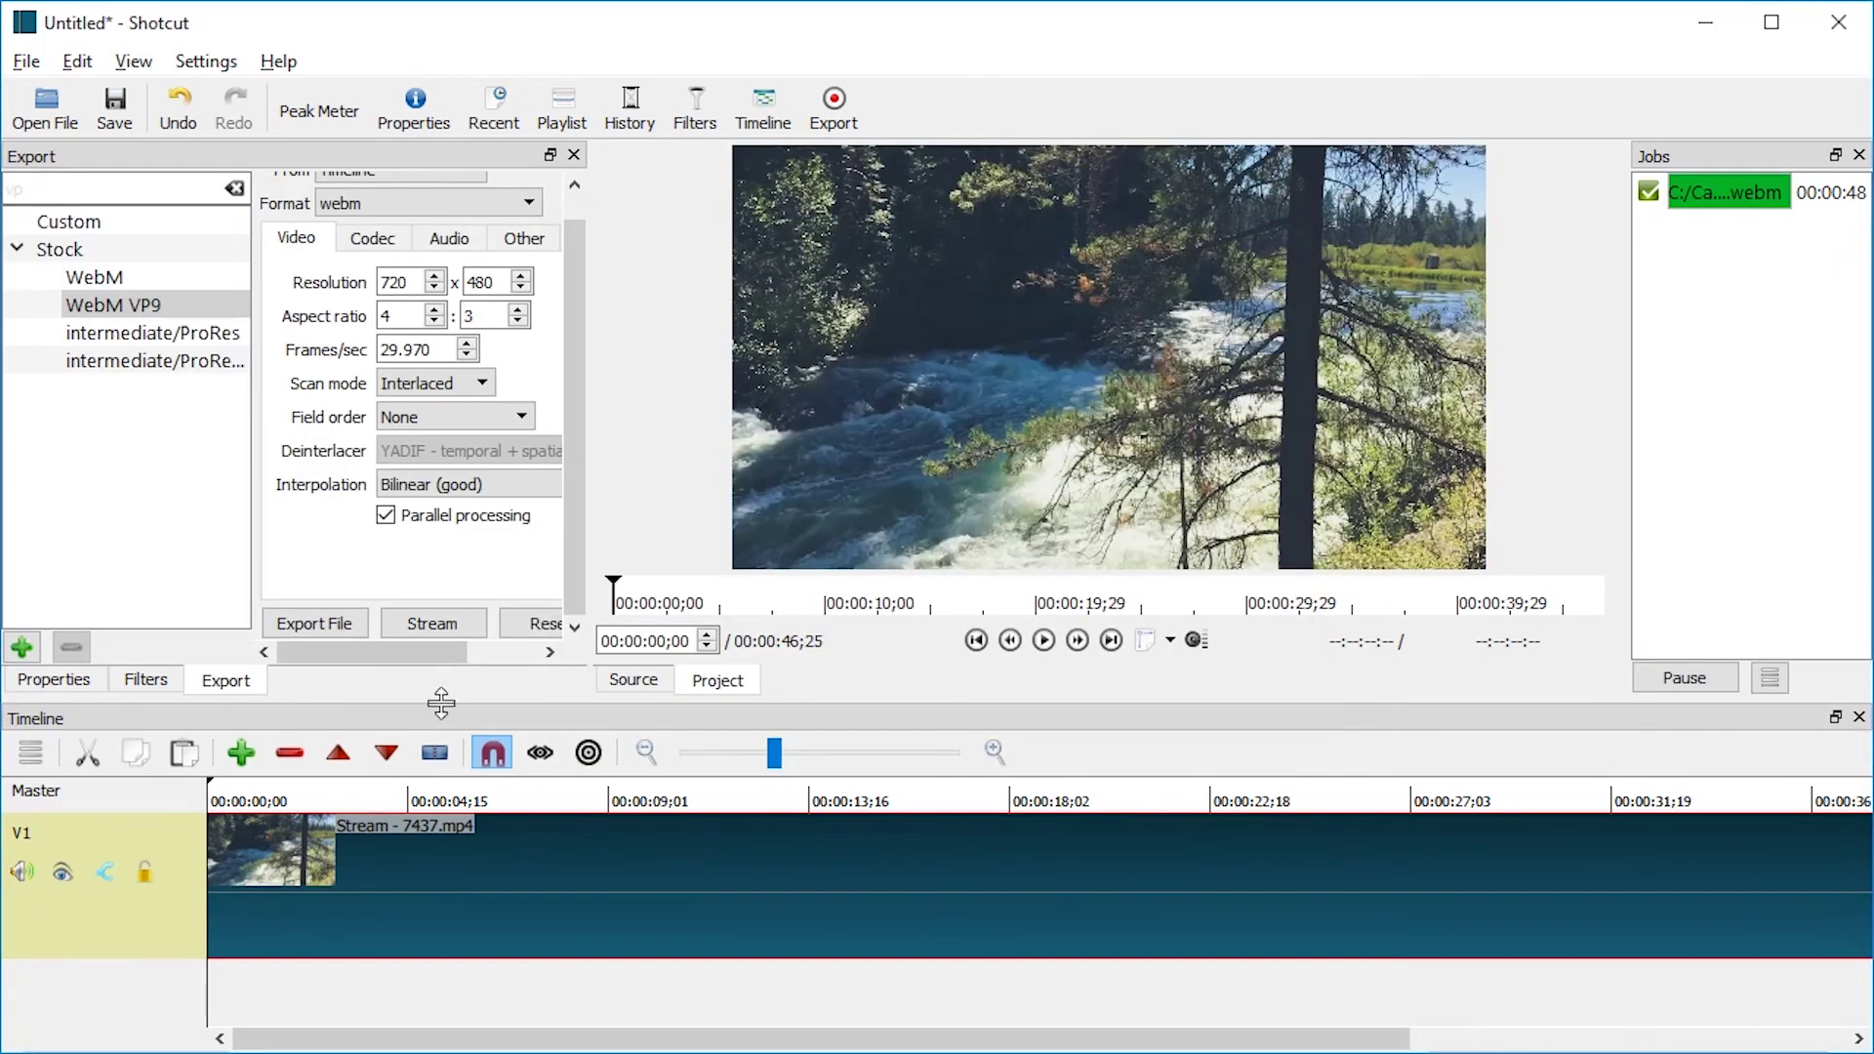
click(217, 800)
key(Home)
key(space)
click(278, 60)
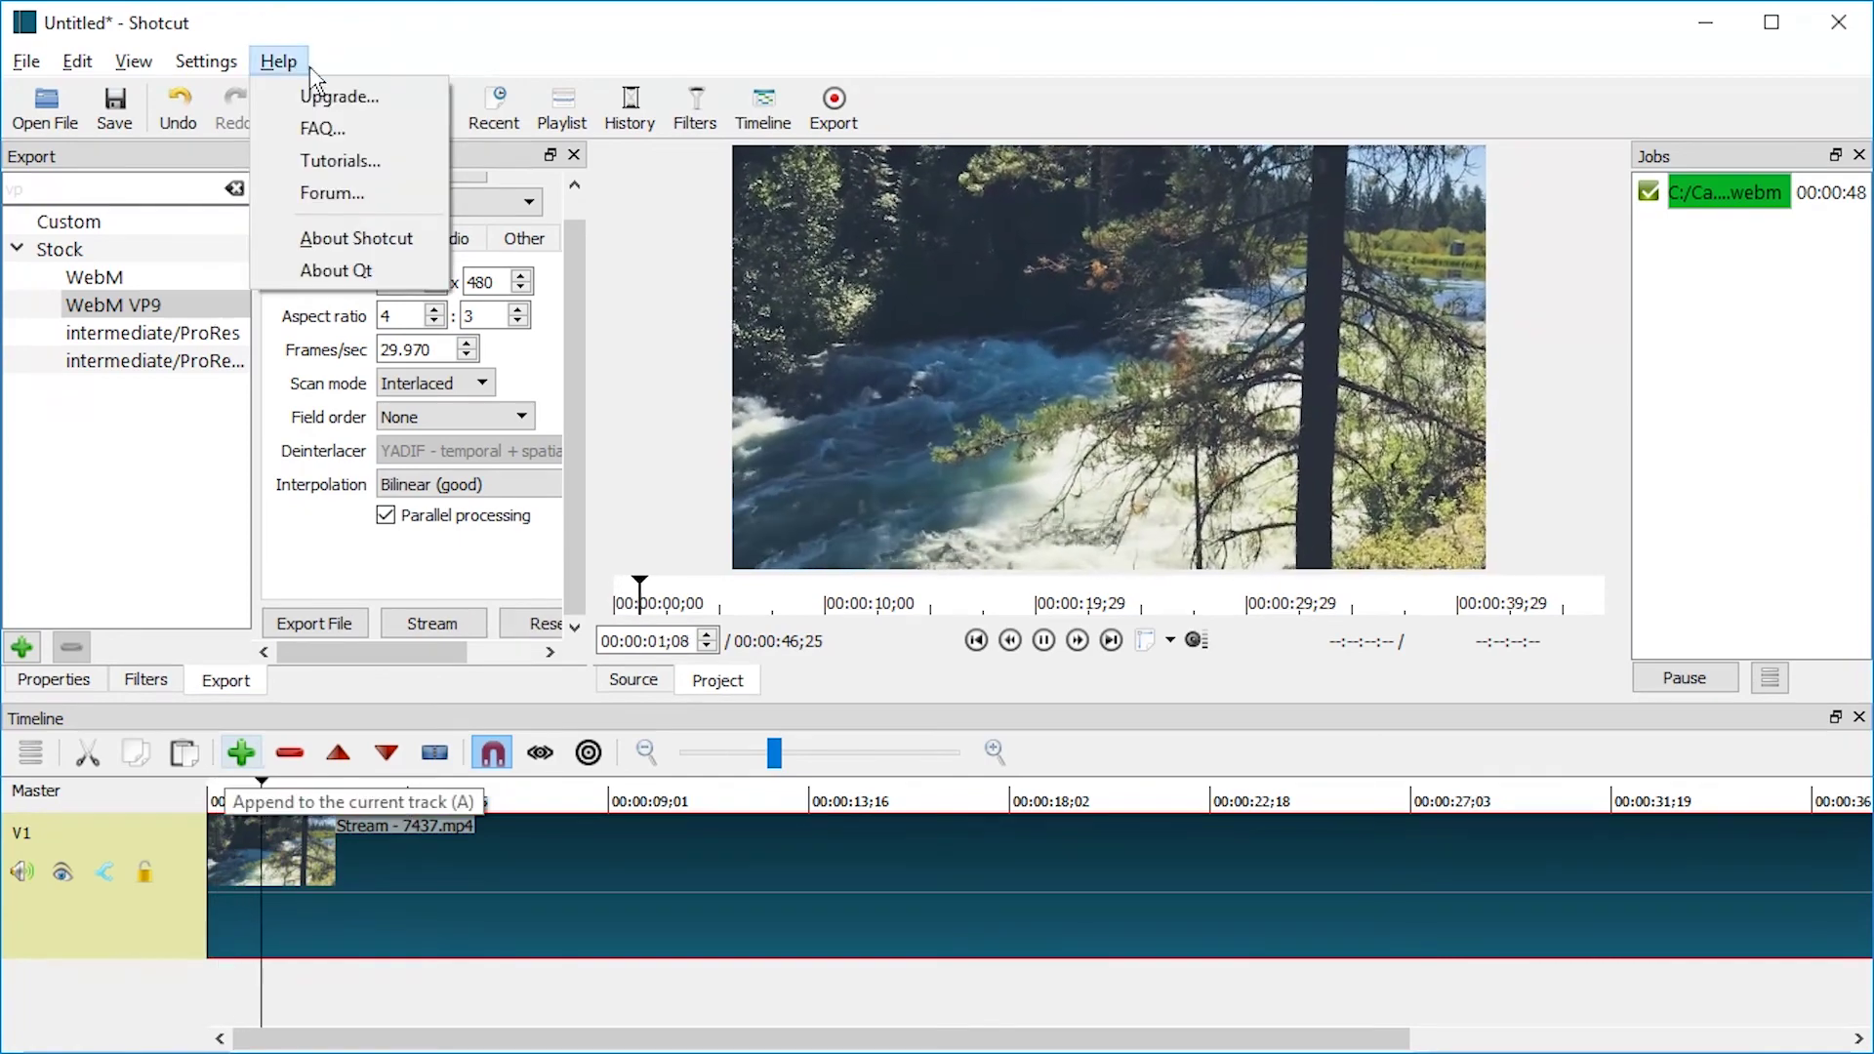
click(338, 240)
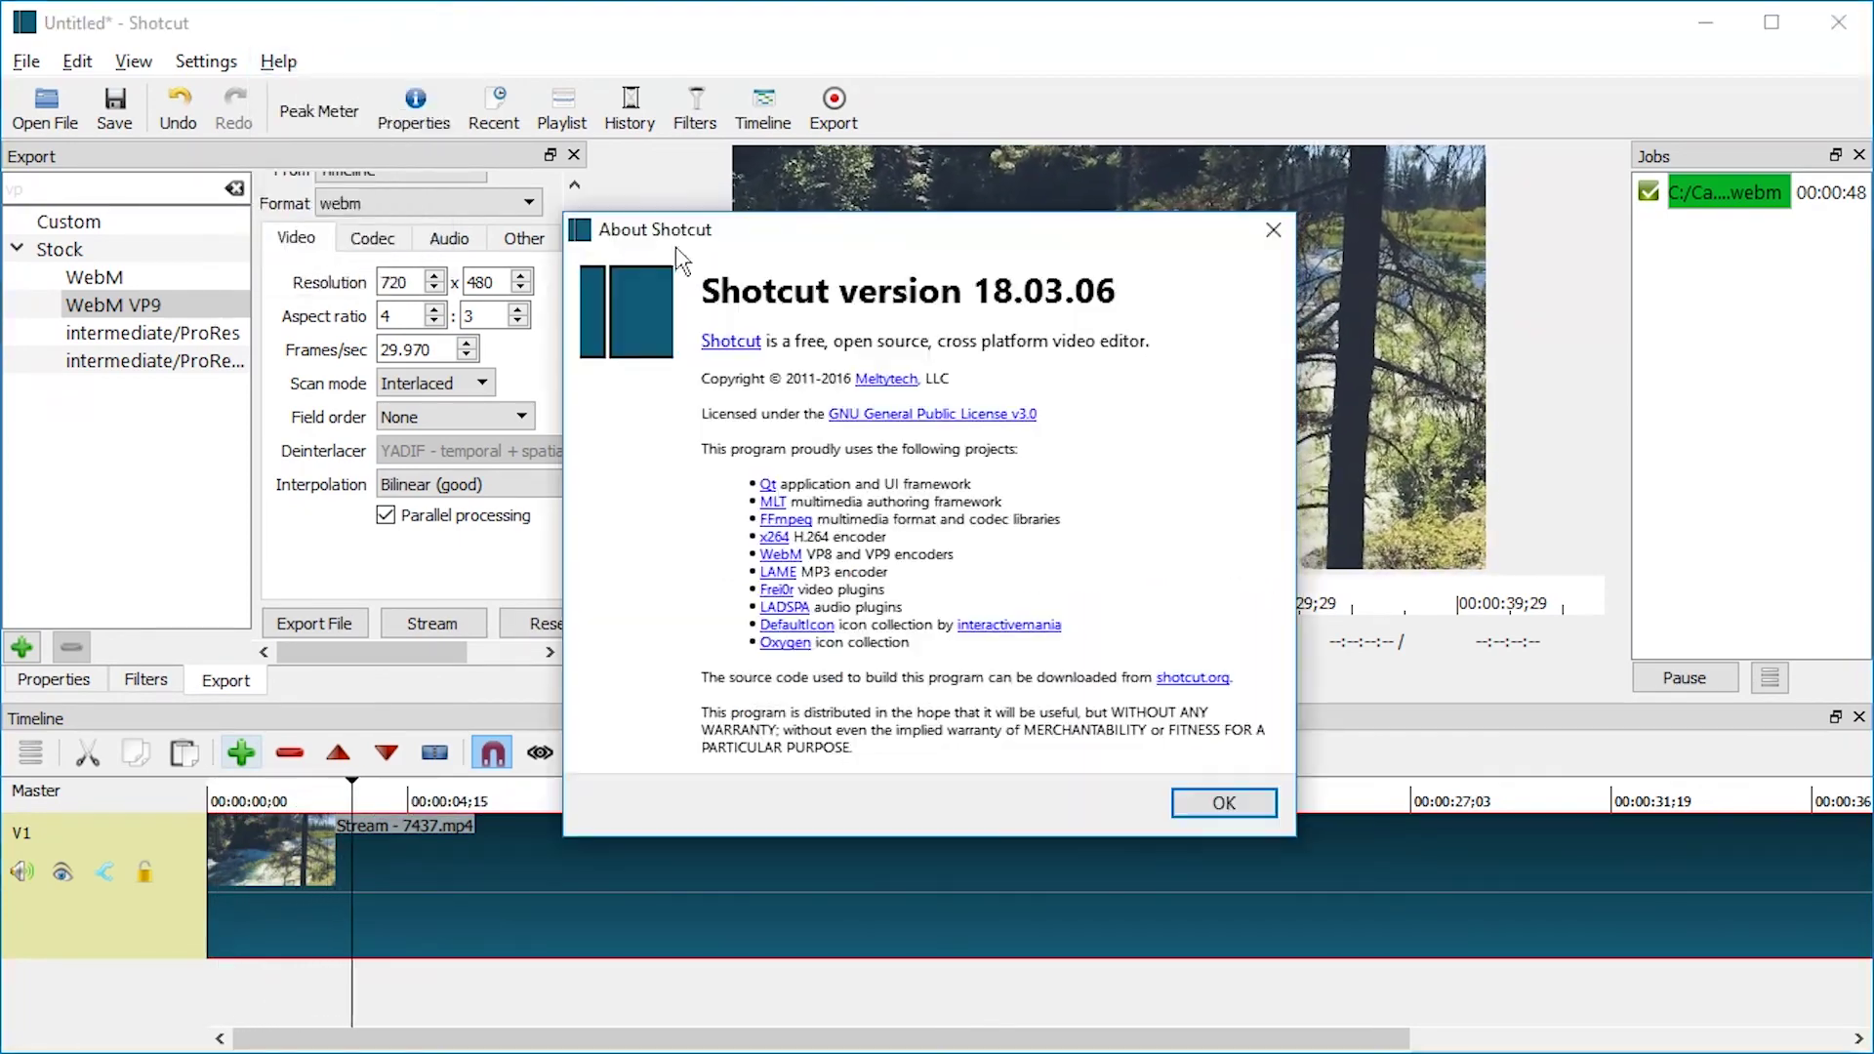